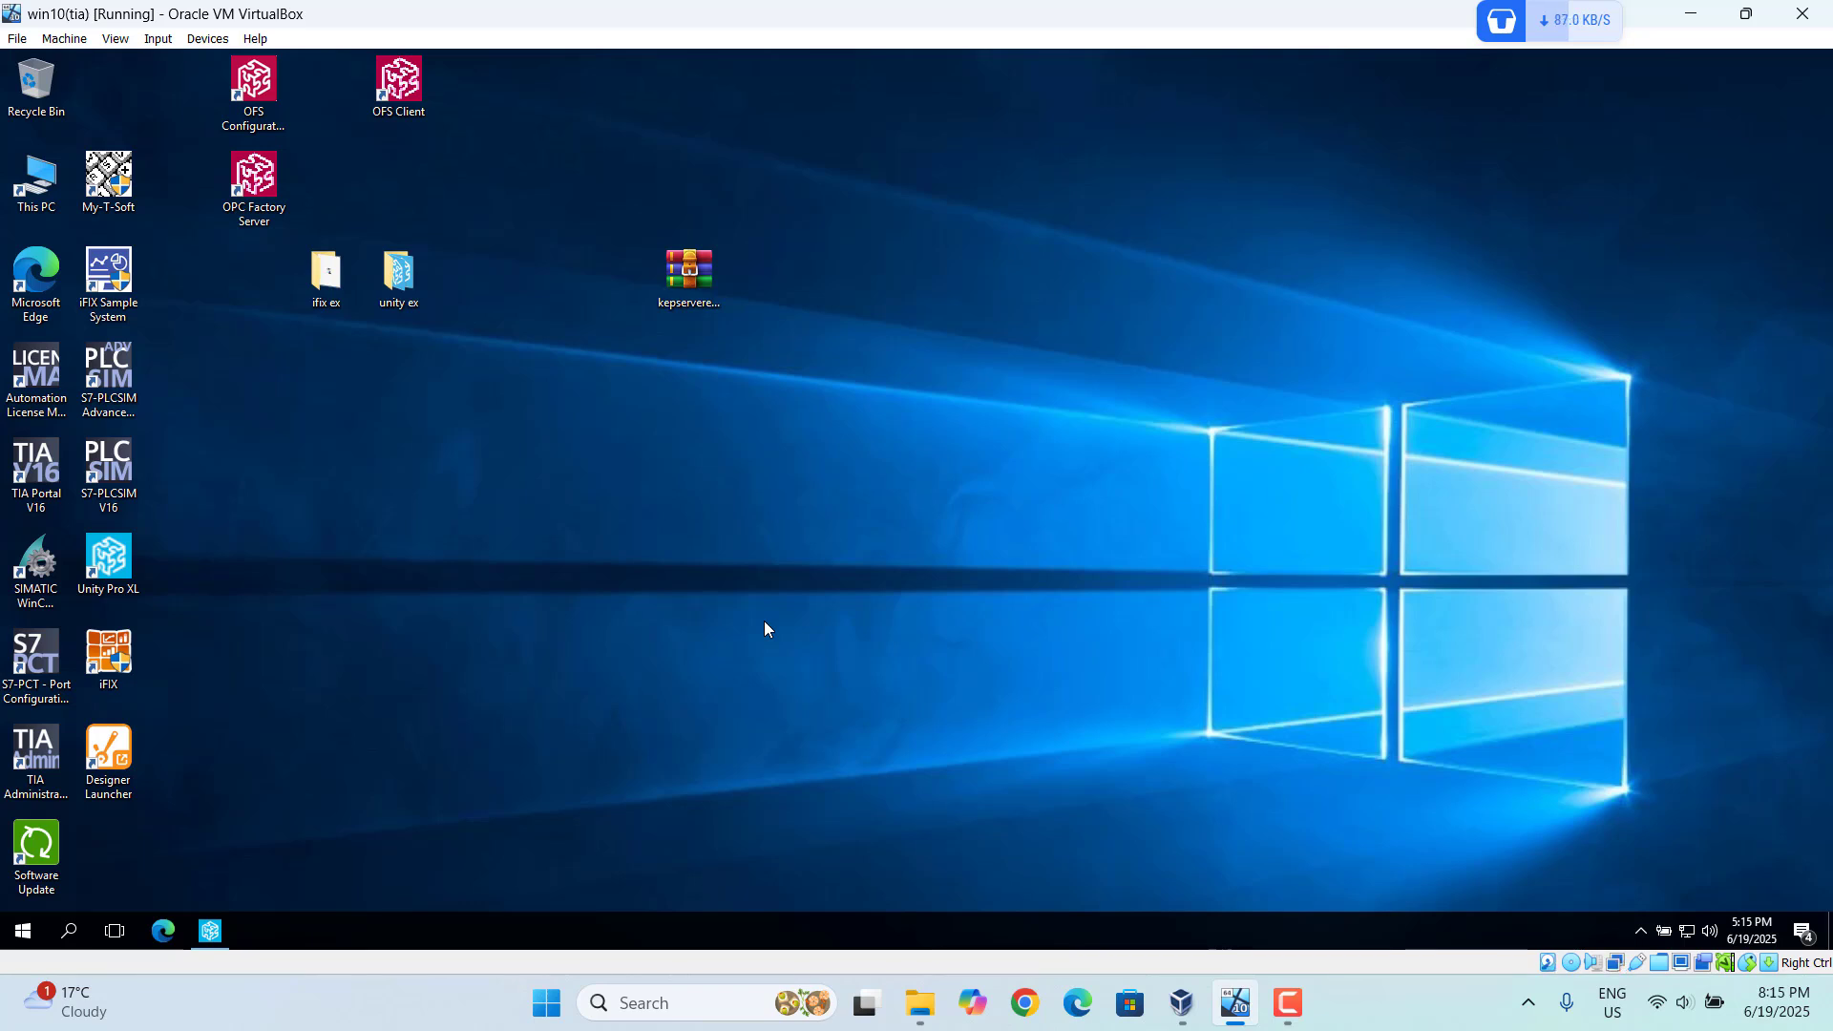
- Switch to the IFIX project in Unity Pro XL and rebuild the whole project, confirming the rebuild
click(213, 945)
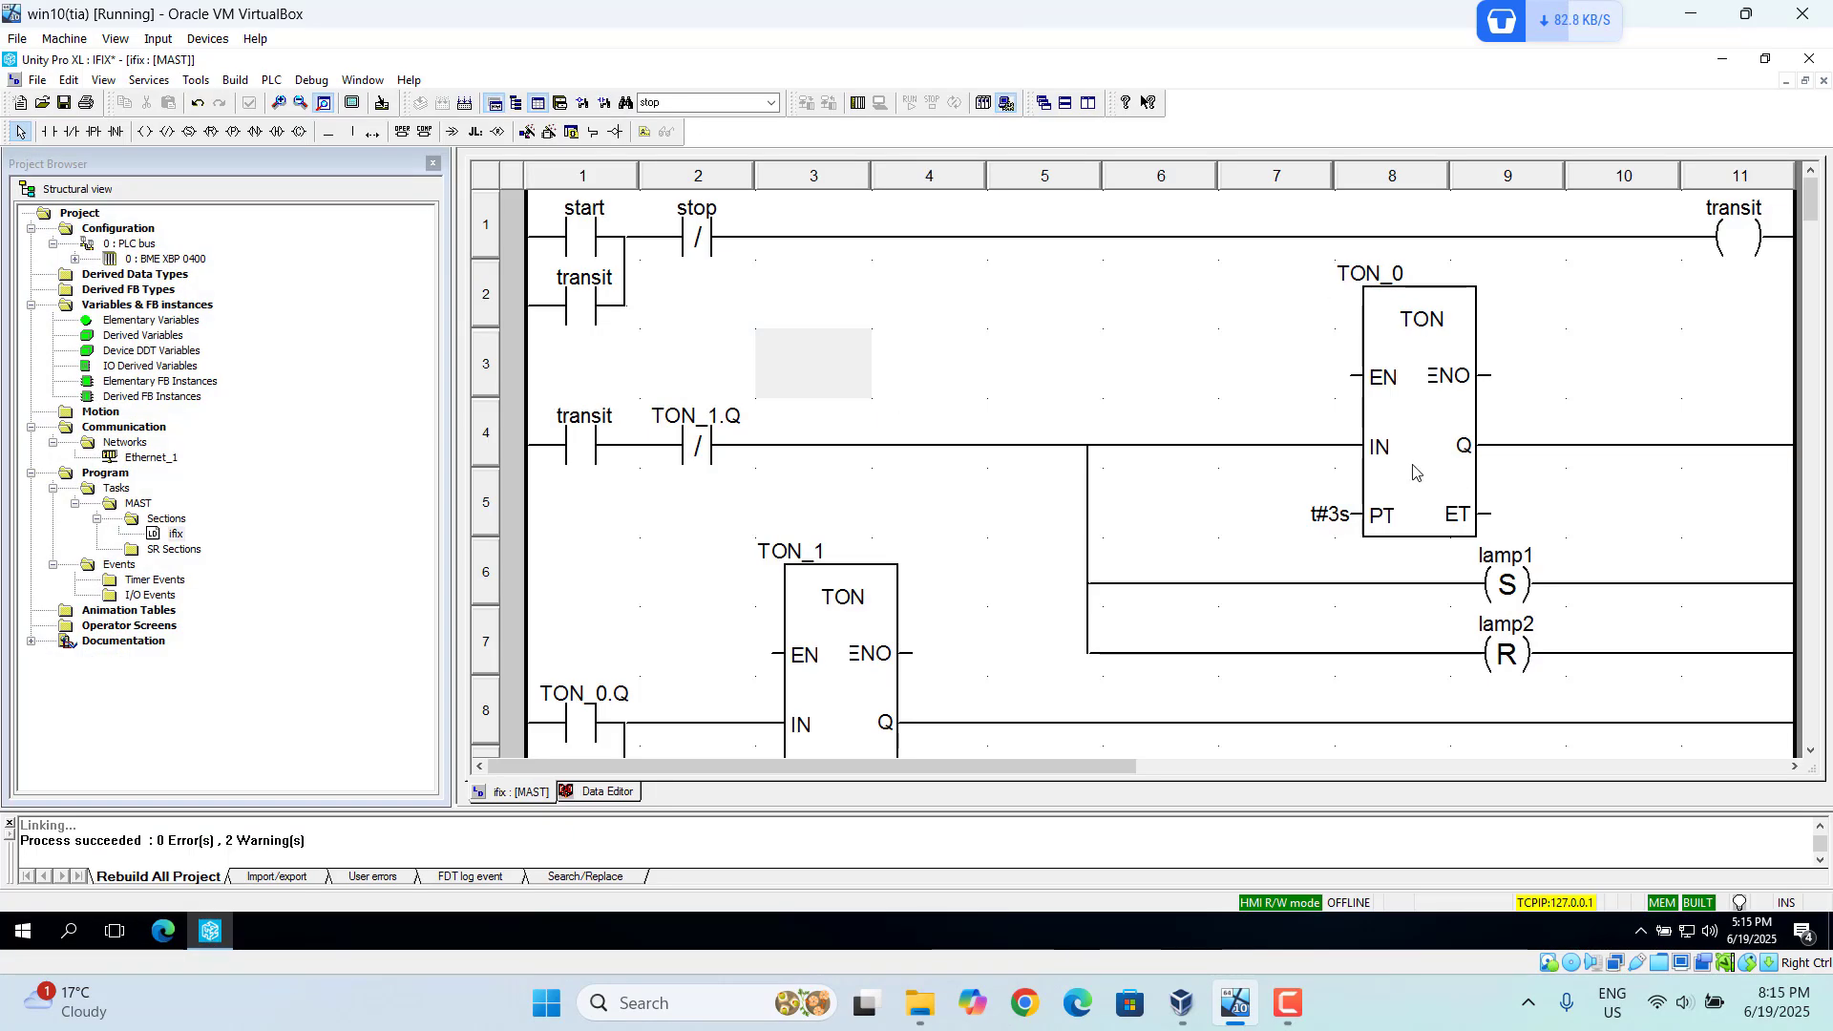
mouse_move(1811, 191)
mouse_down()
mouse_move(1810, 392)
mouse_move(1826, 172)
mouse_up()
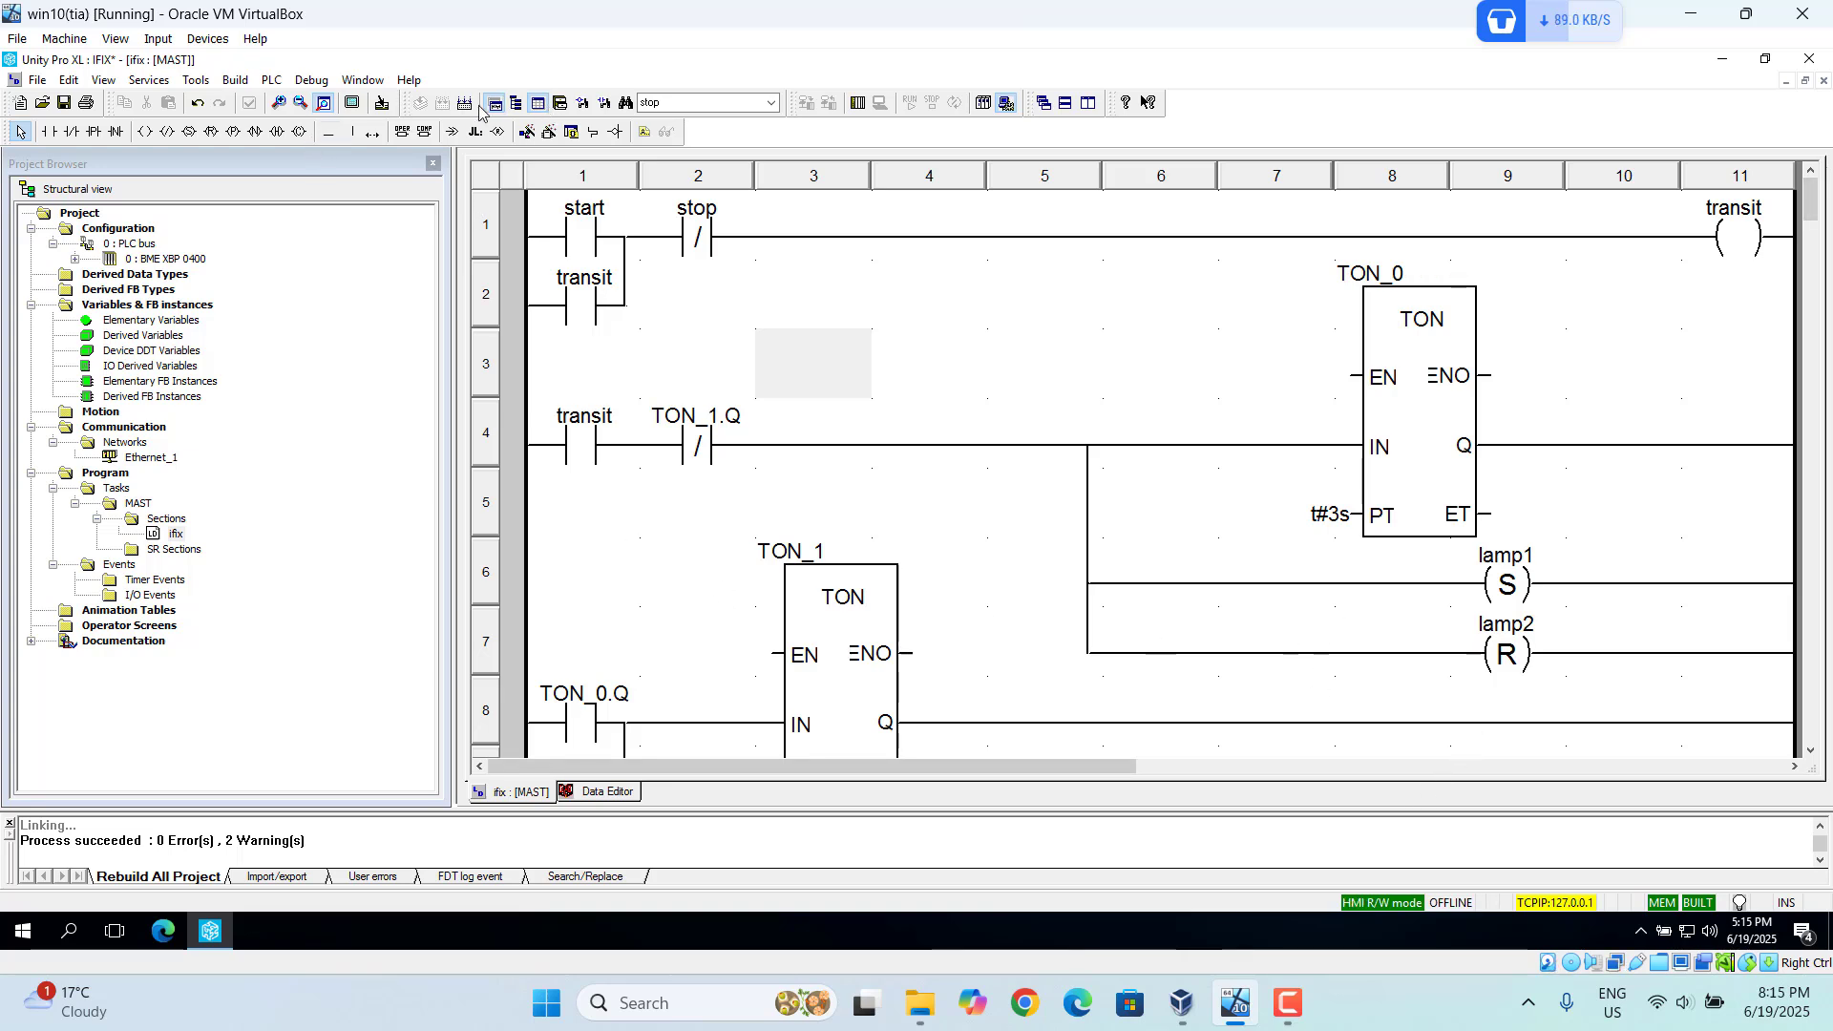
click(238, 81)
click(285, 167)
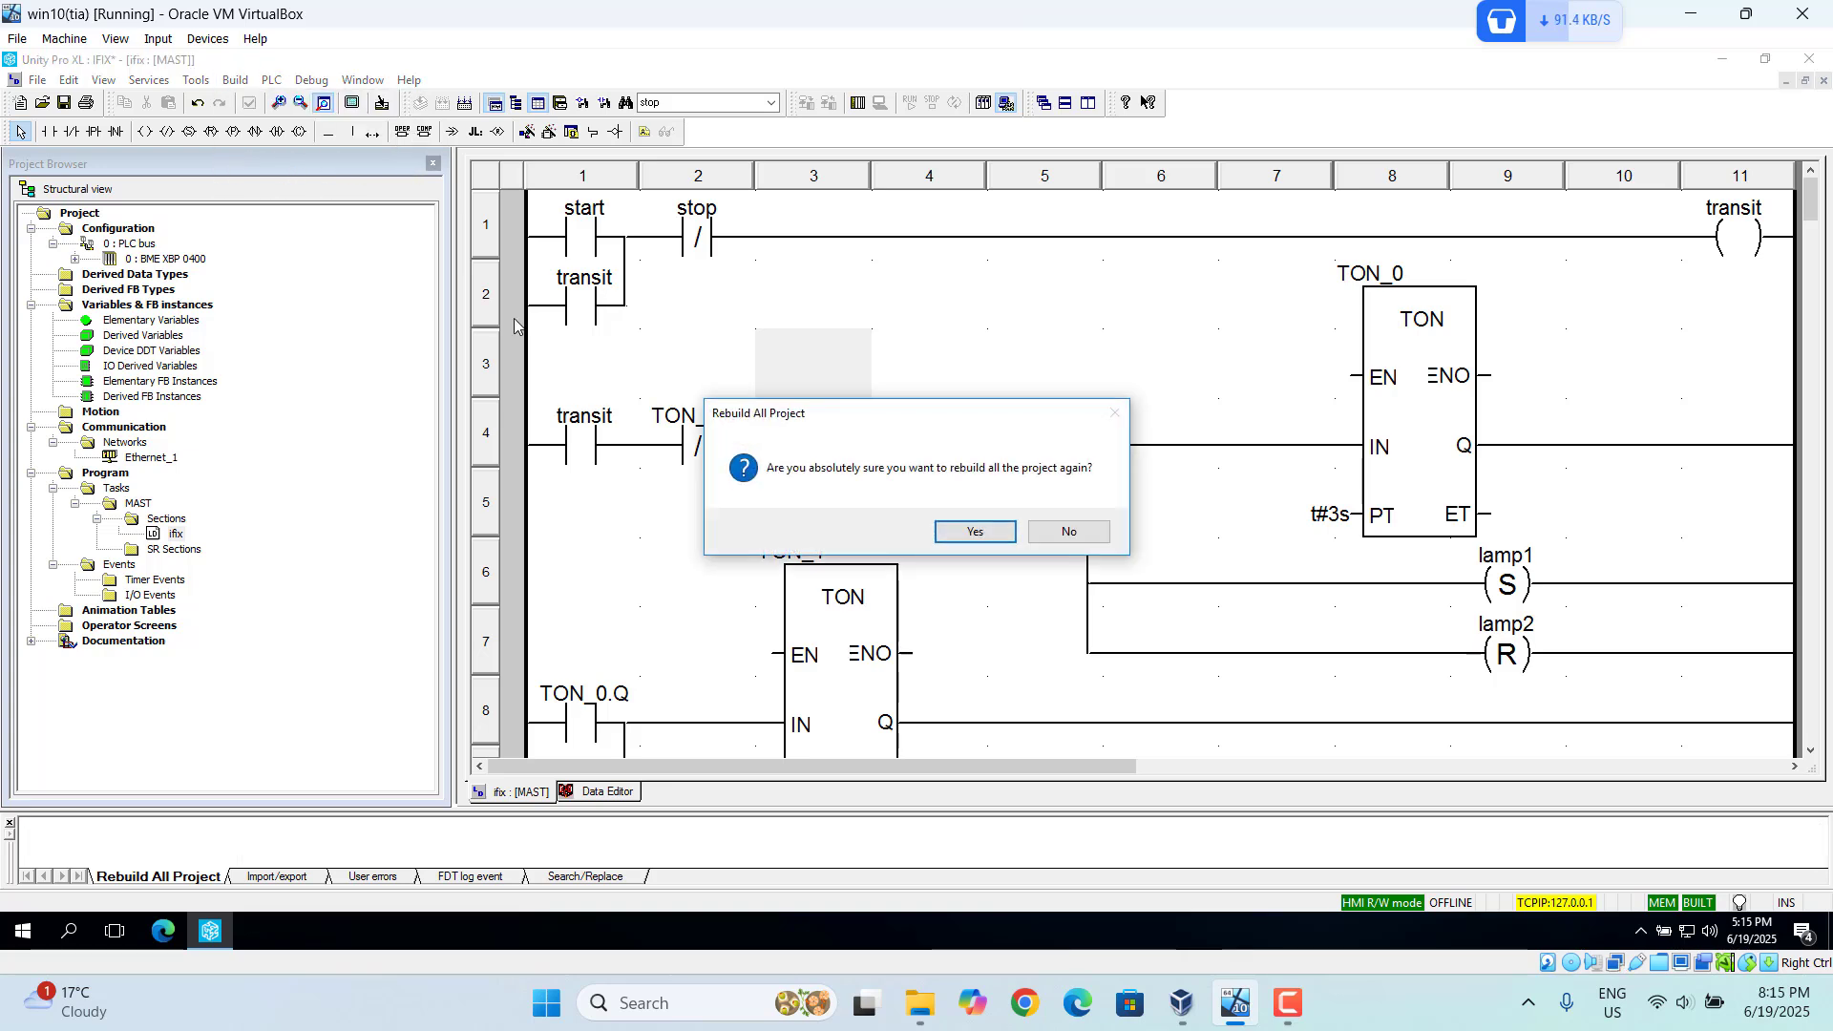
click(974, 532)
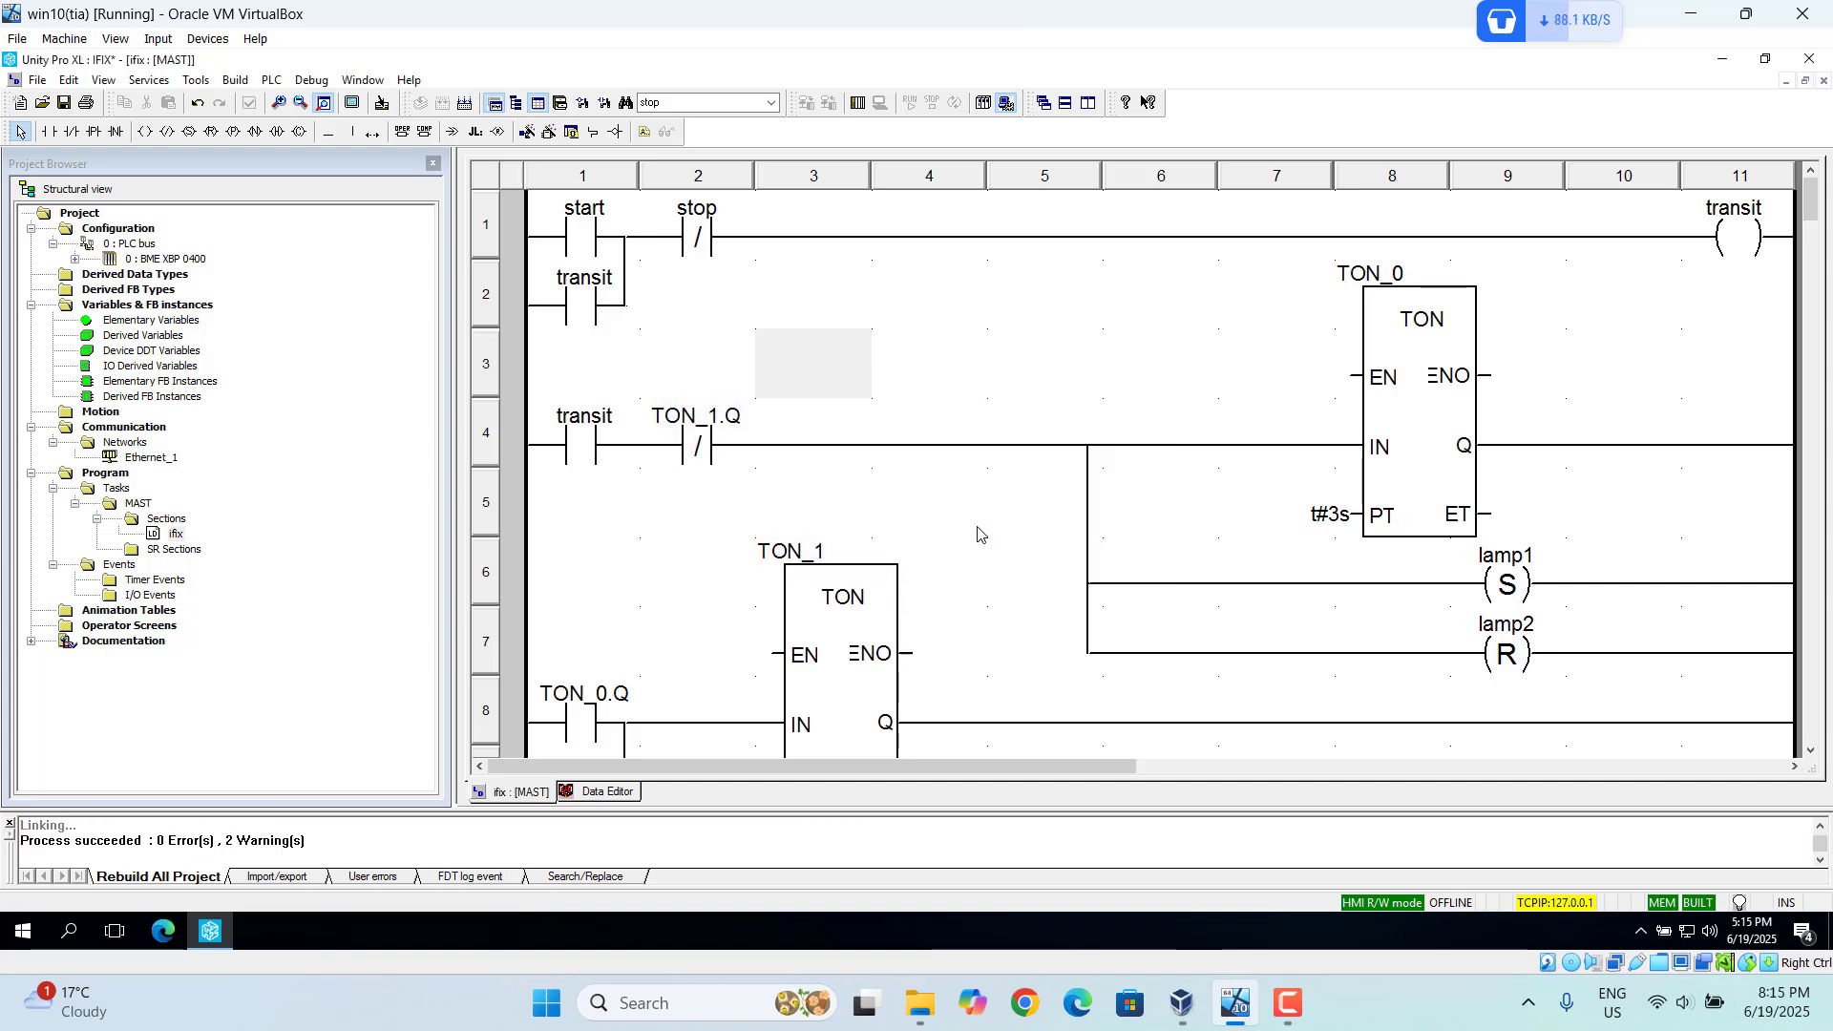
- Connect to the PLC, transfer the rebuilt project to it with the stop confirmed, and check the ifix ladder section online
click(270, 80)
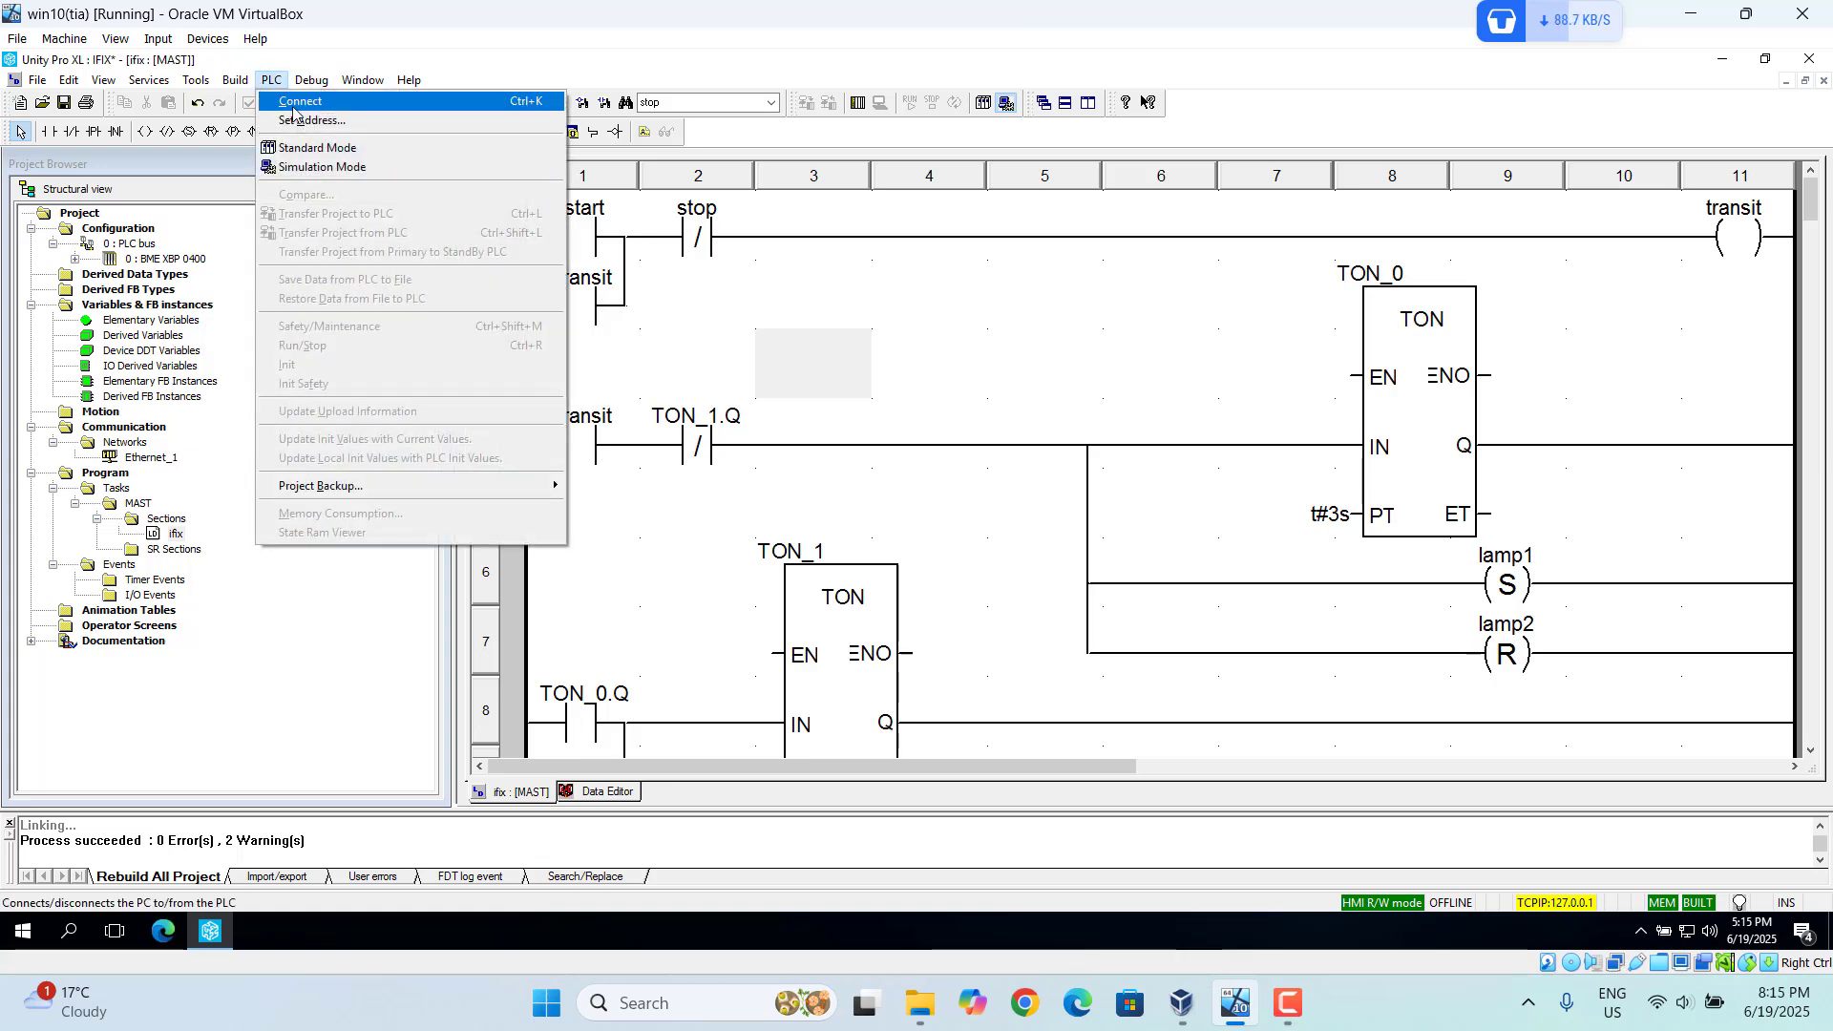
click(296, 102)
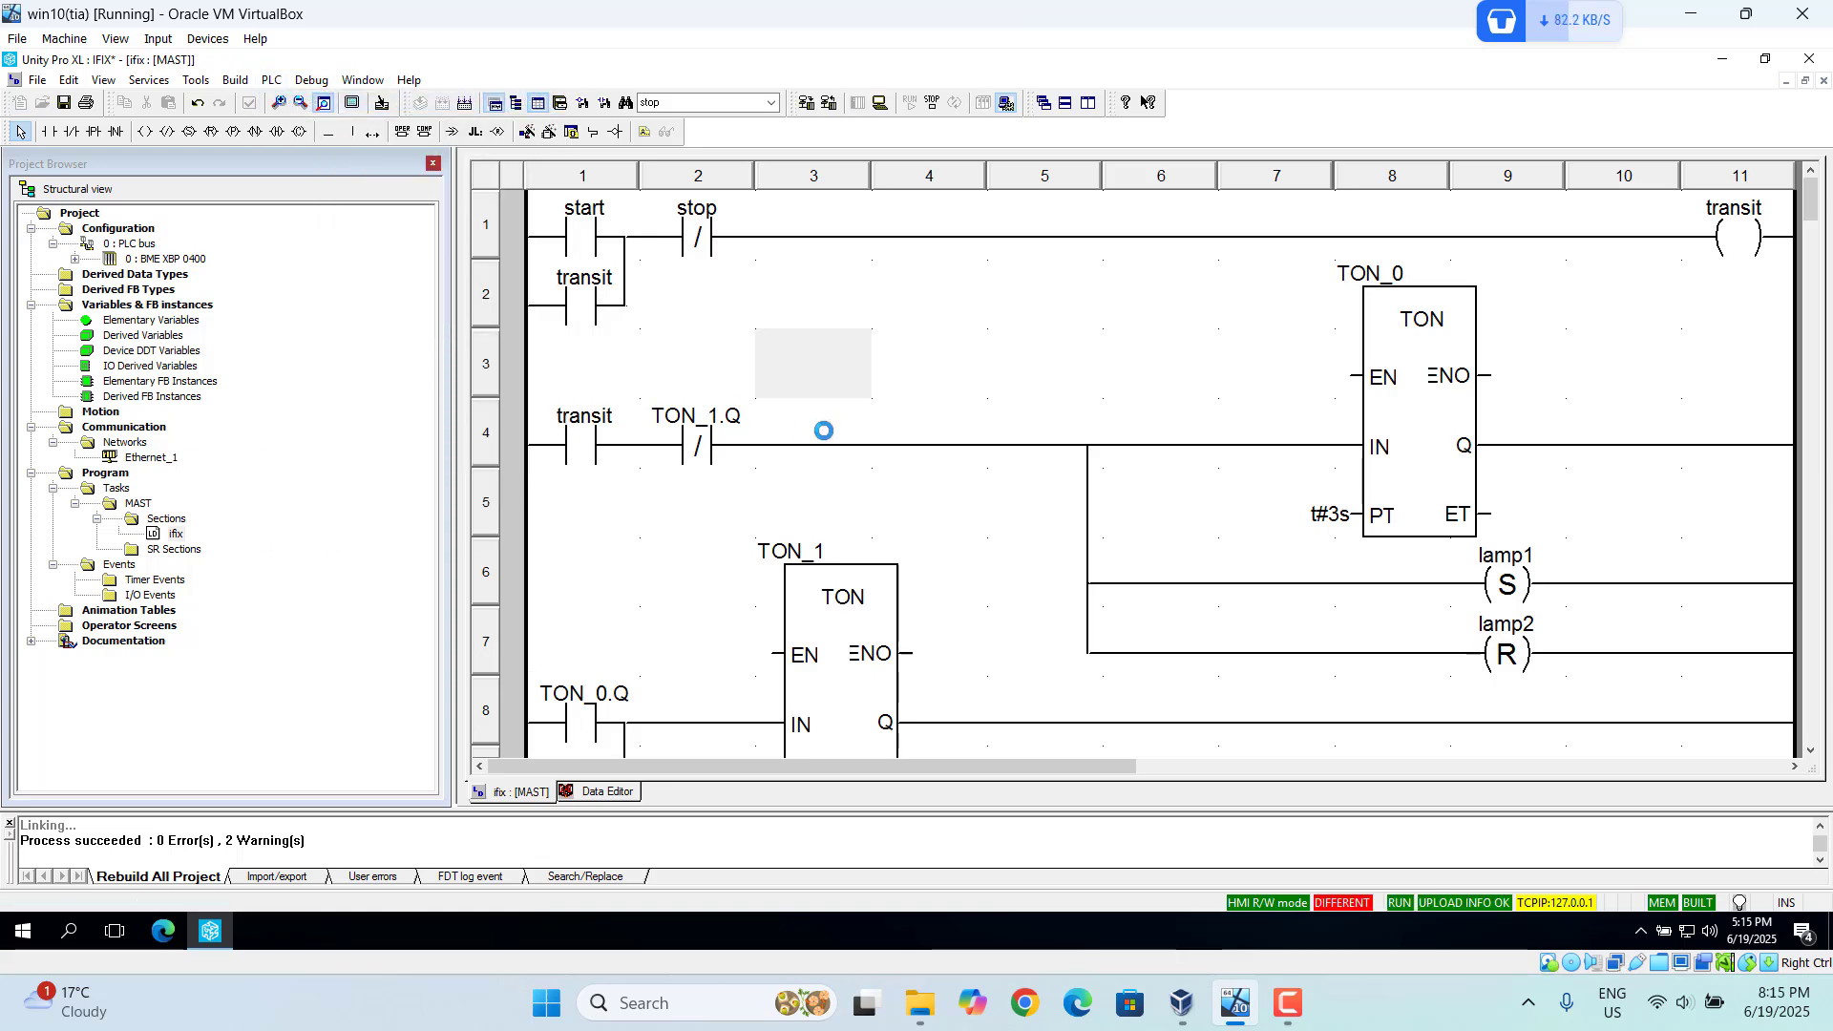
click(272, 82)
click(348, 214)
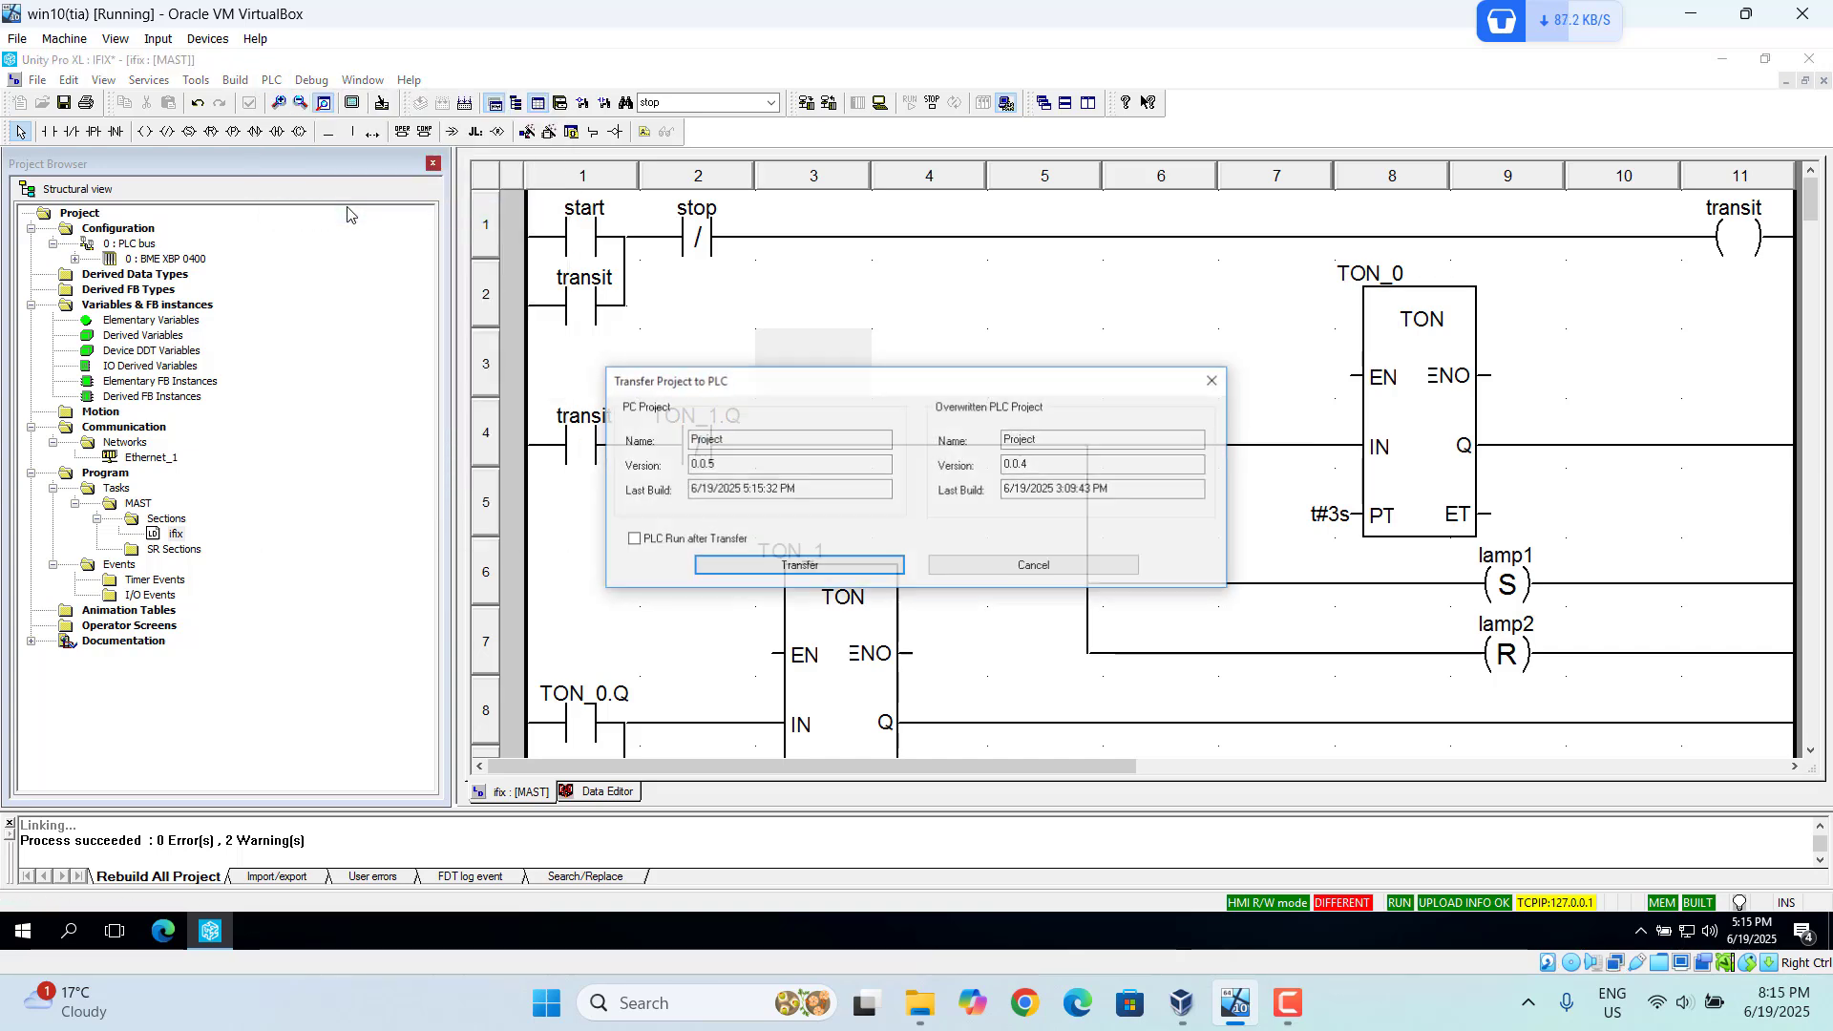
click(783, 568)
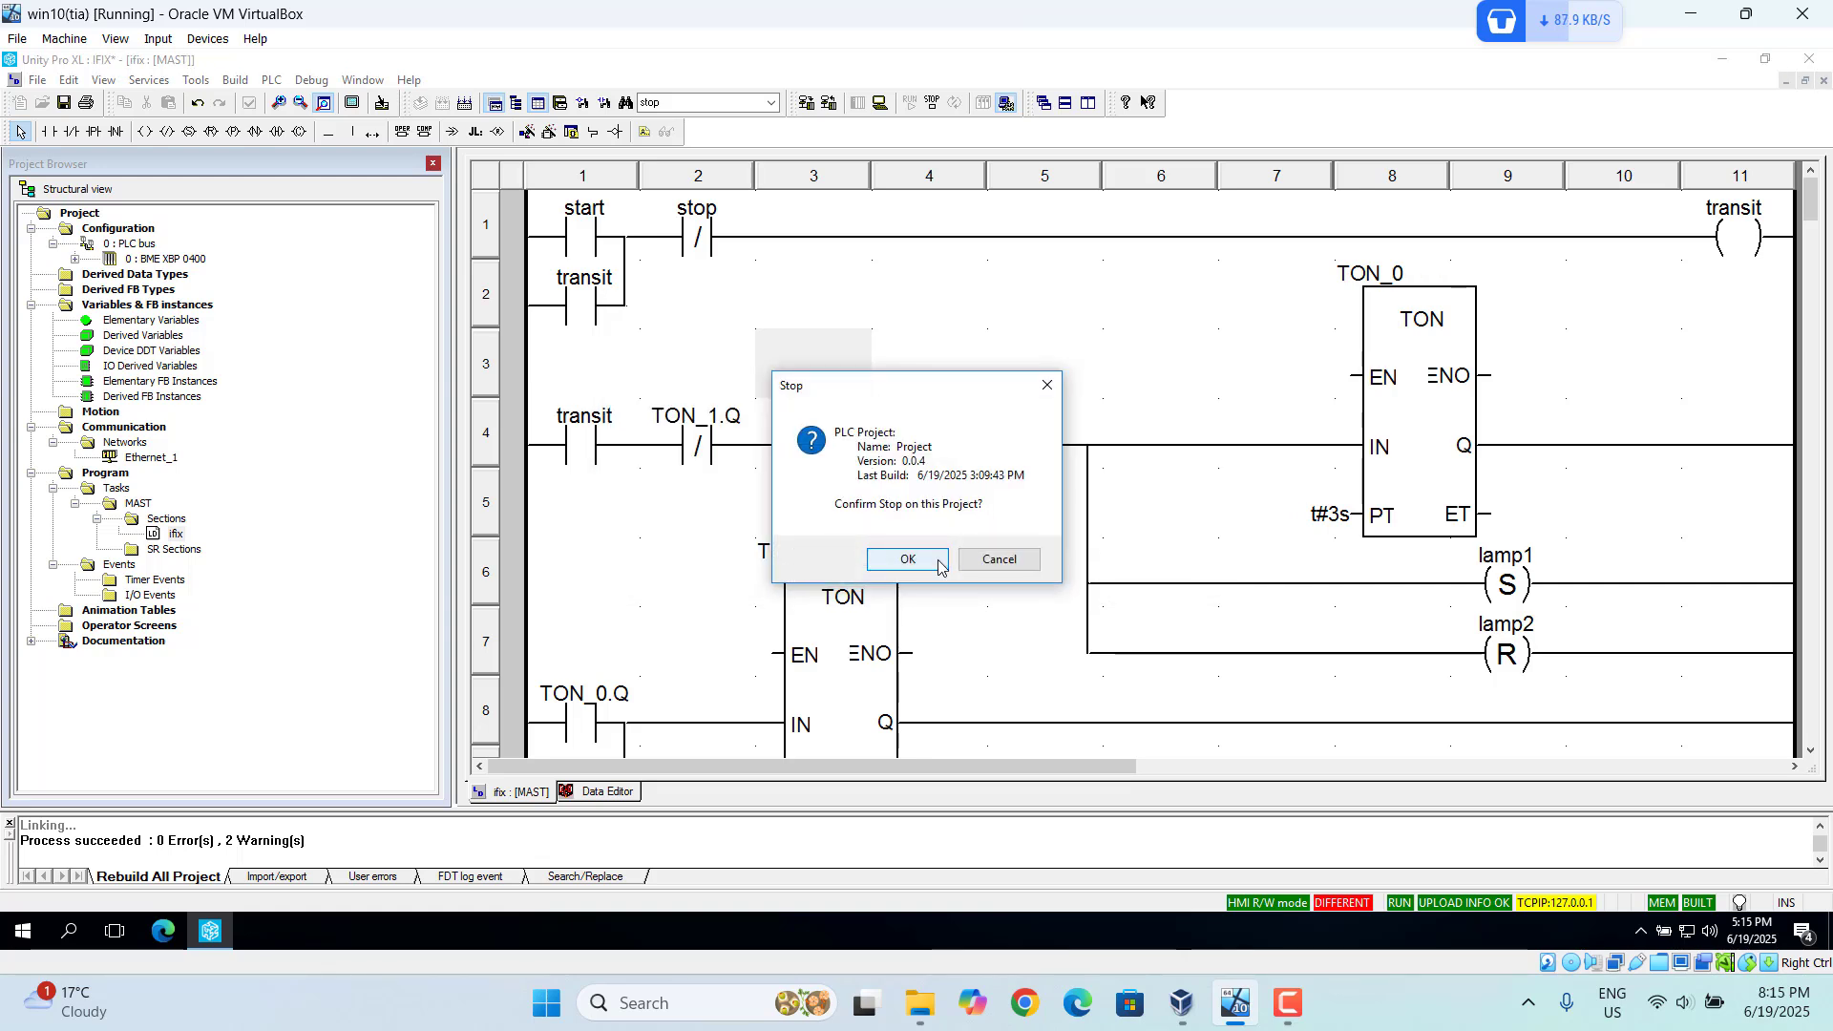
click(905, 560)
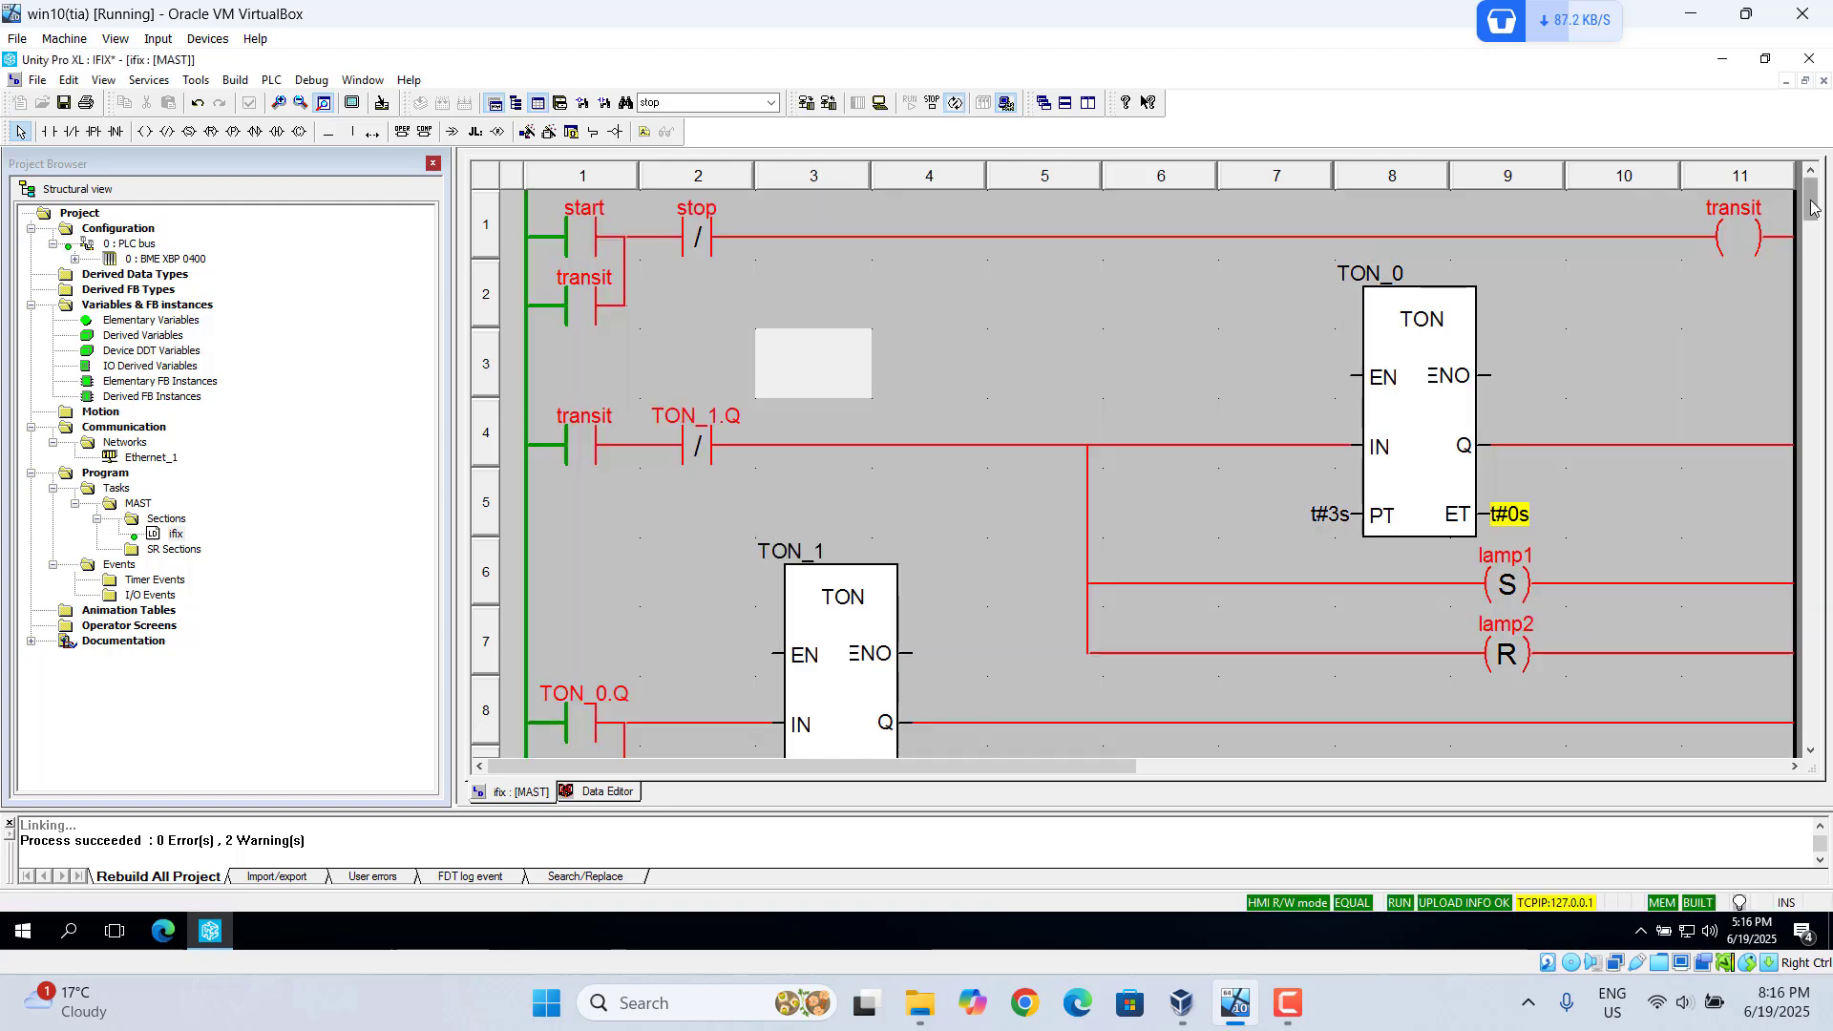
mouse_move(1810, 198)
mouse_down()
mouse_move(1804, 267)
mouse_move(1810, 199)
mouse_move(1810, 221)
mouse_up()
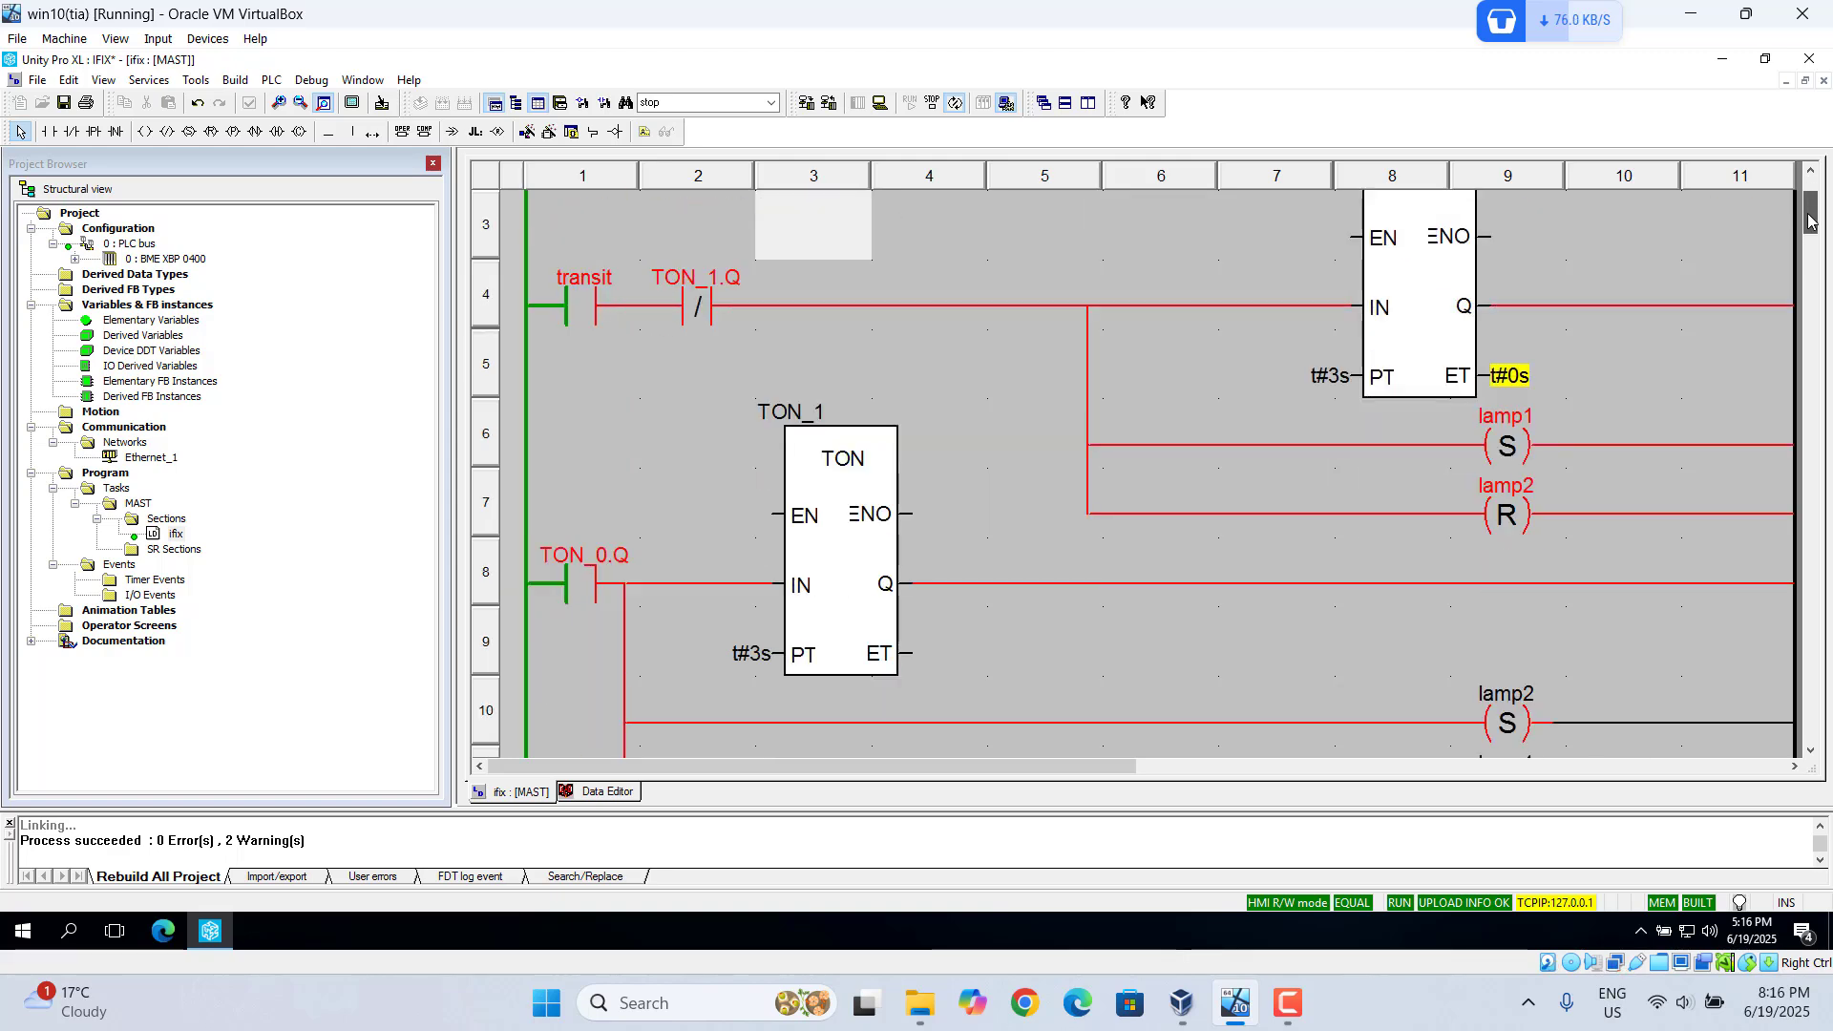
drag(1810, 221, 1807, 196)
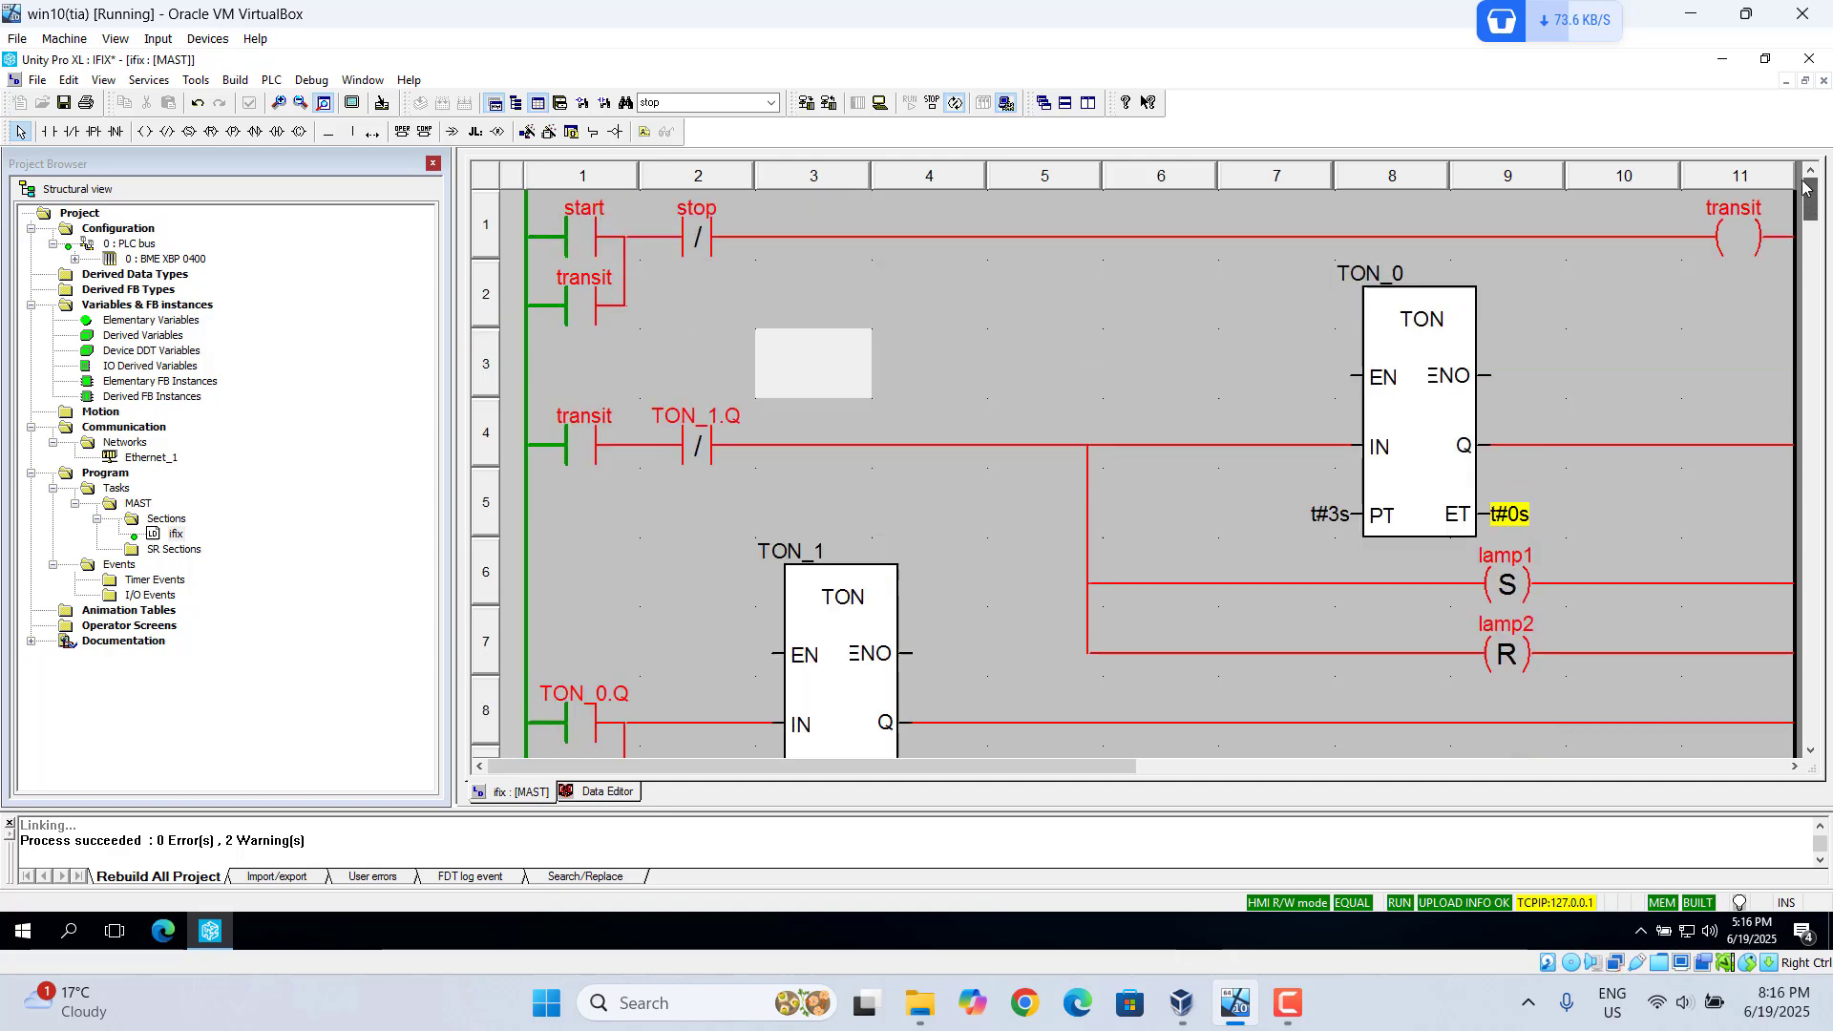
- Switch to the OFS Configuration Tool and create a new device alias named "ifix test"
click(1721, 61)
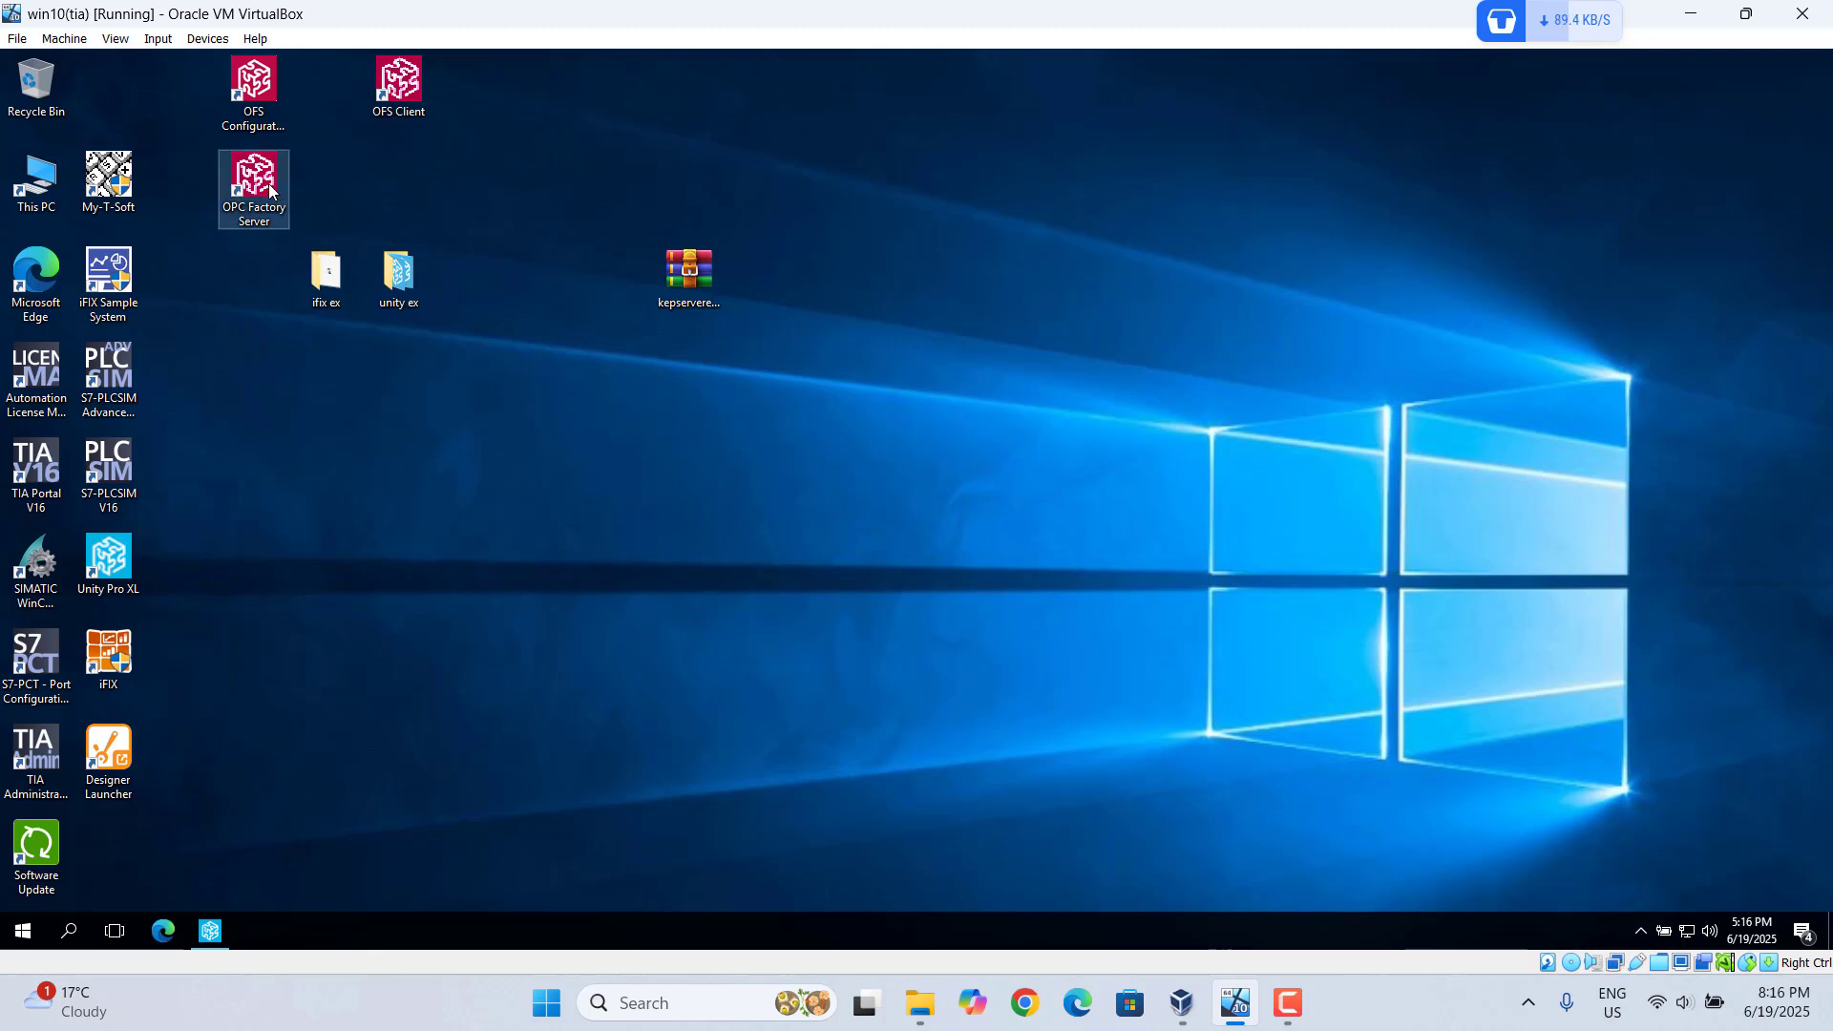
double_click(262, 99)
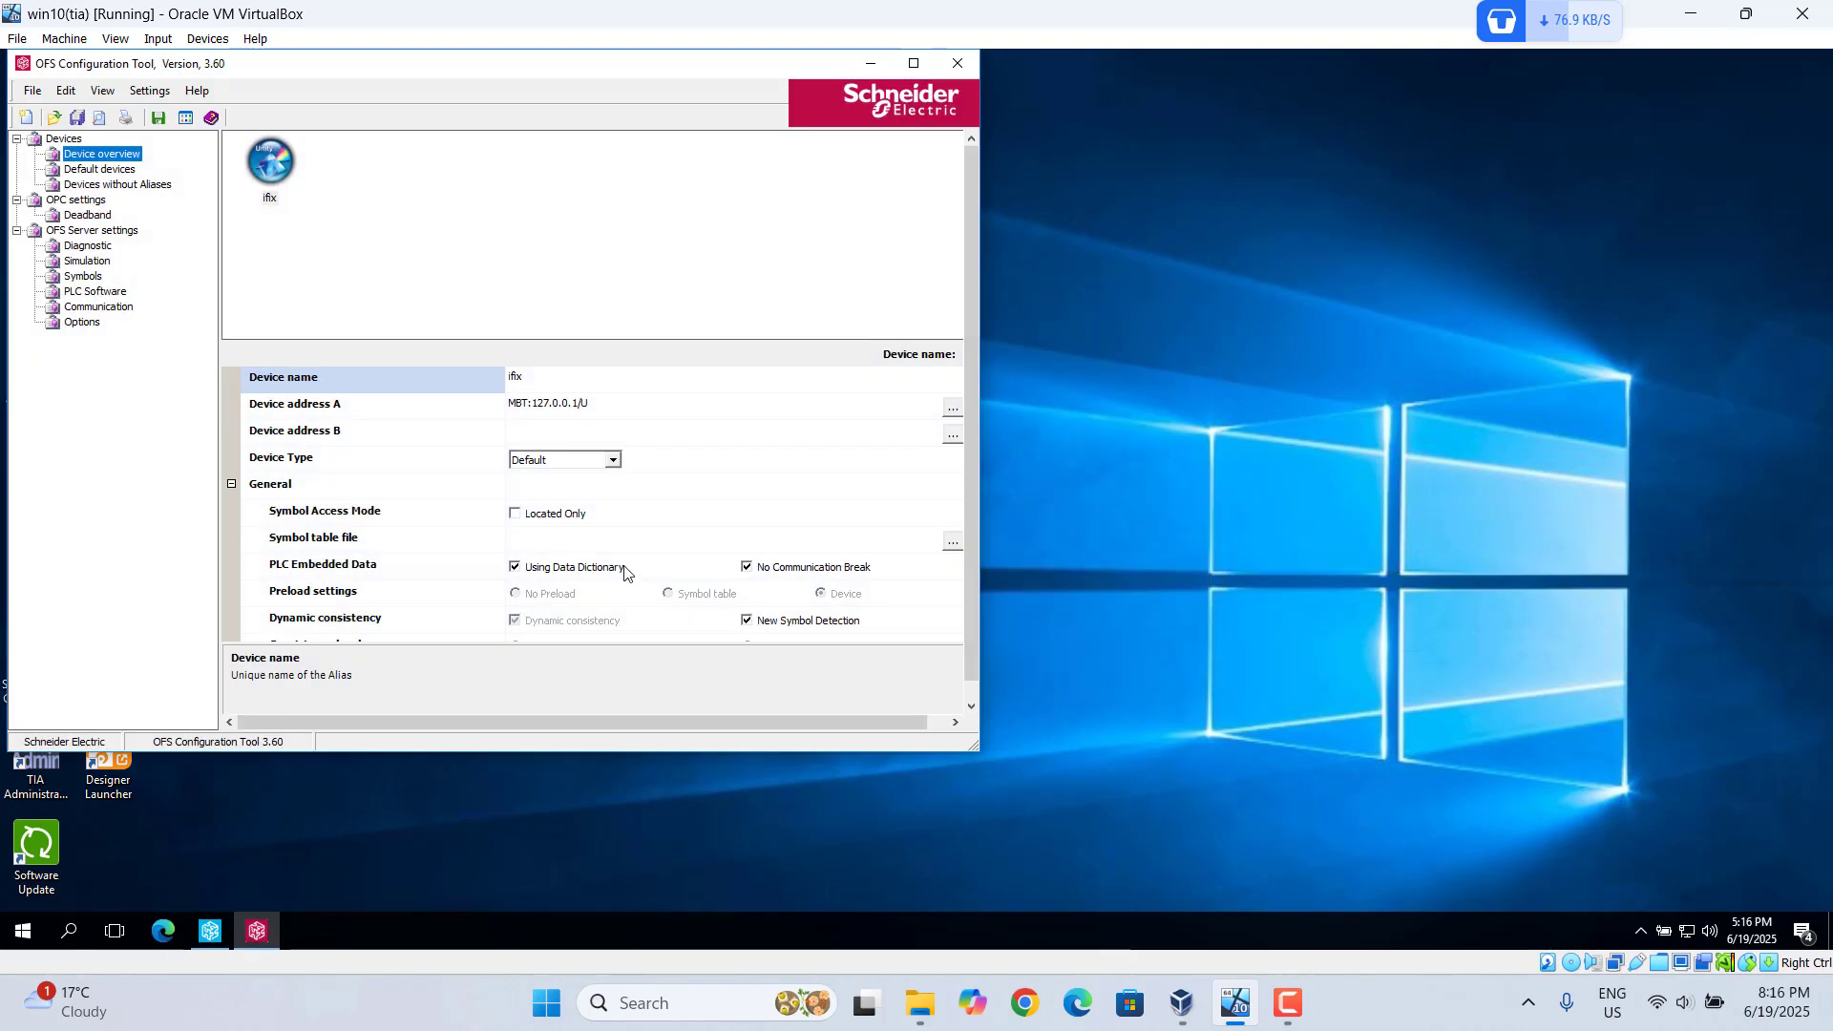
click(26, 118)
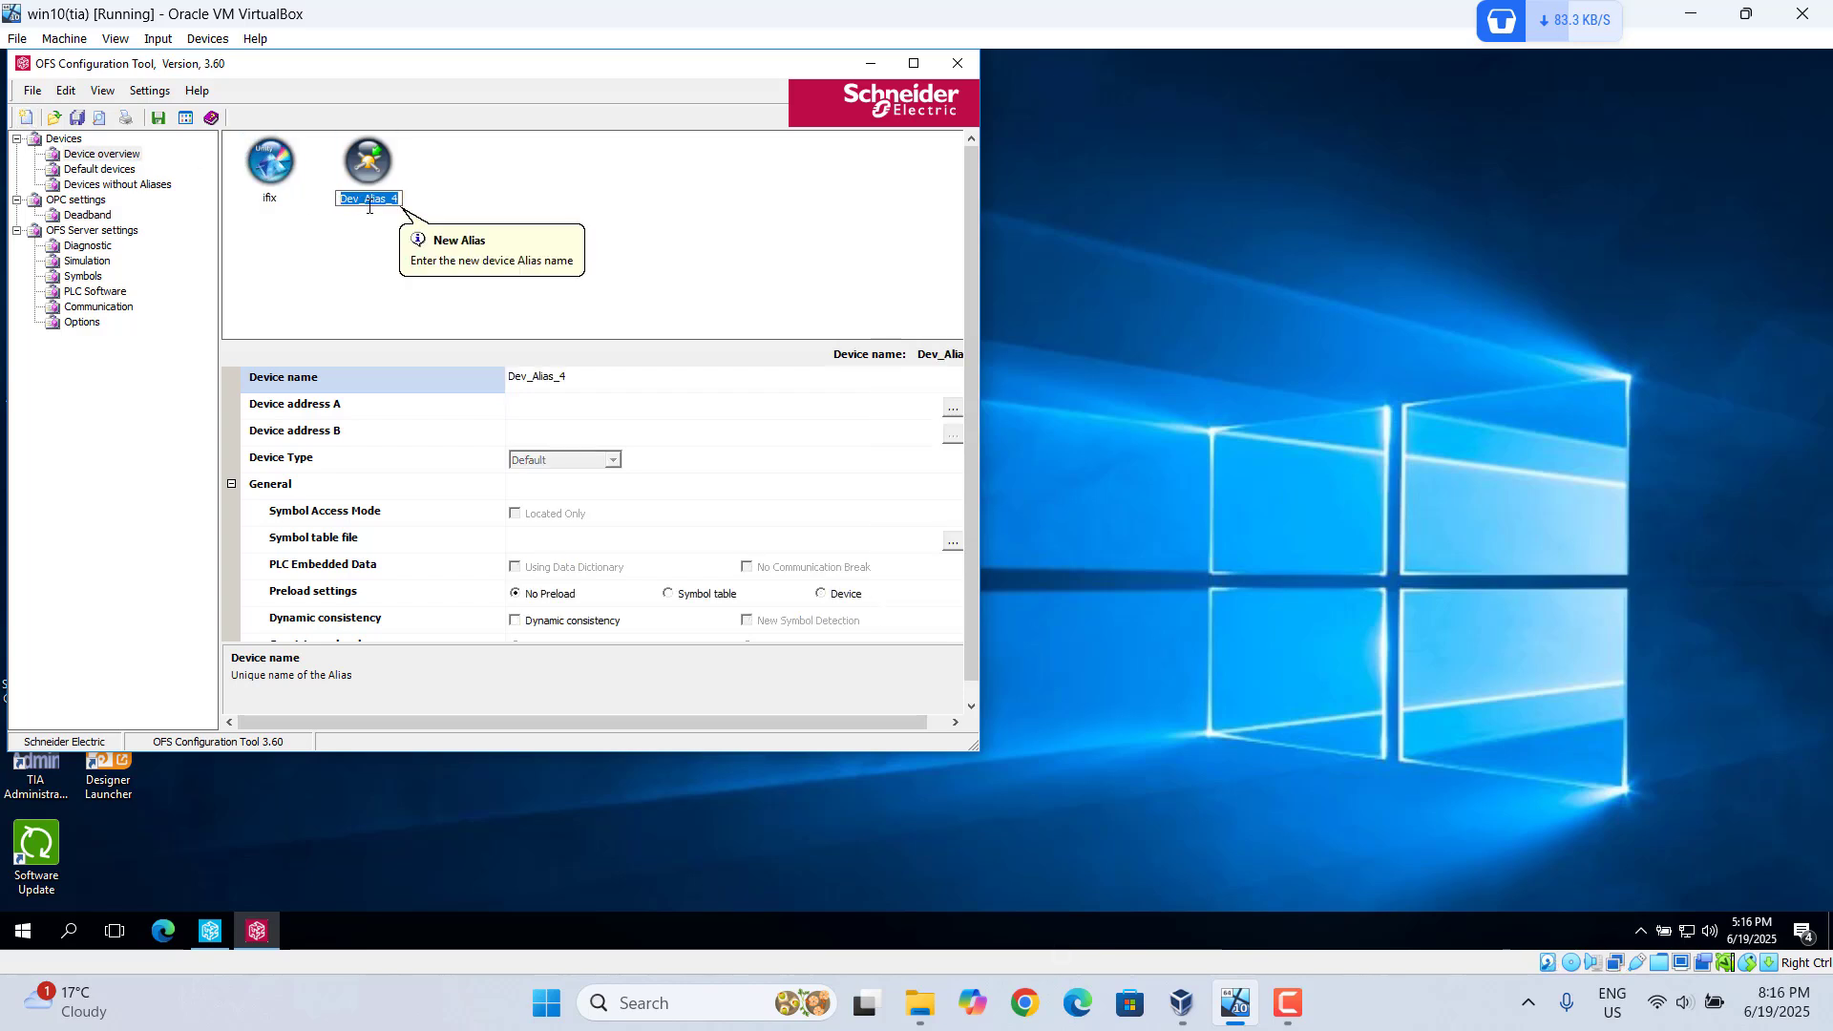
key(BackSpace)
text(ifix test)
key(Return)
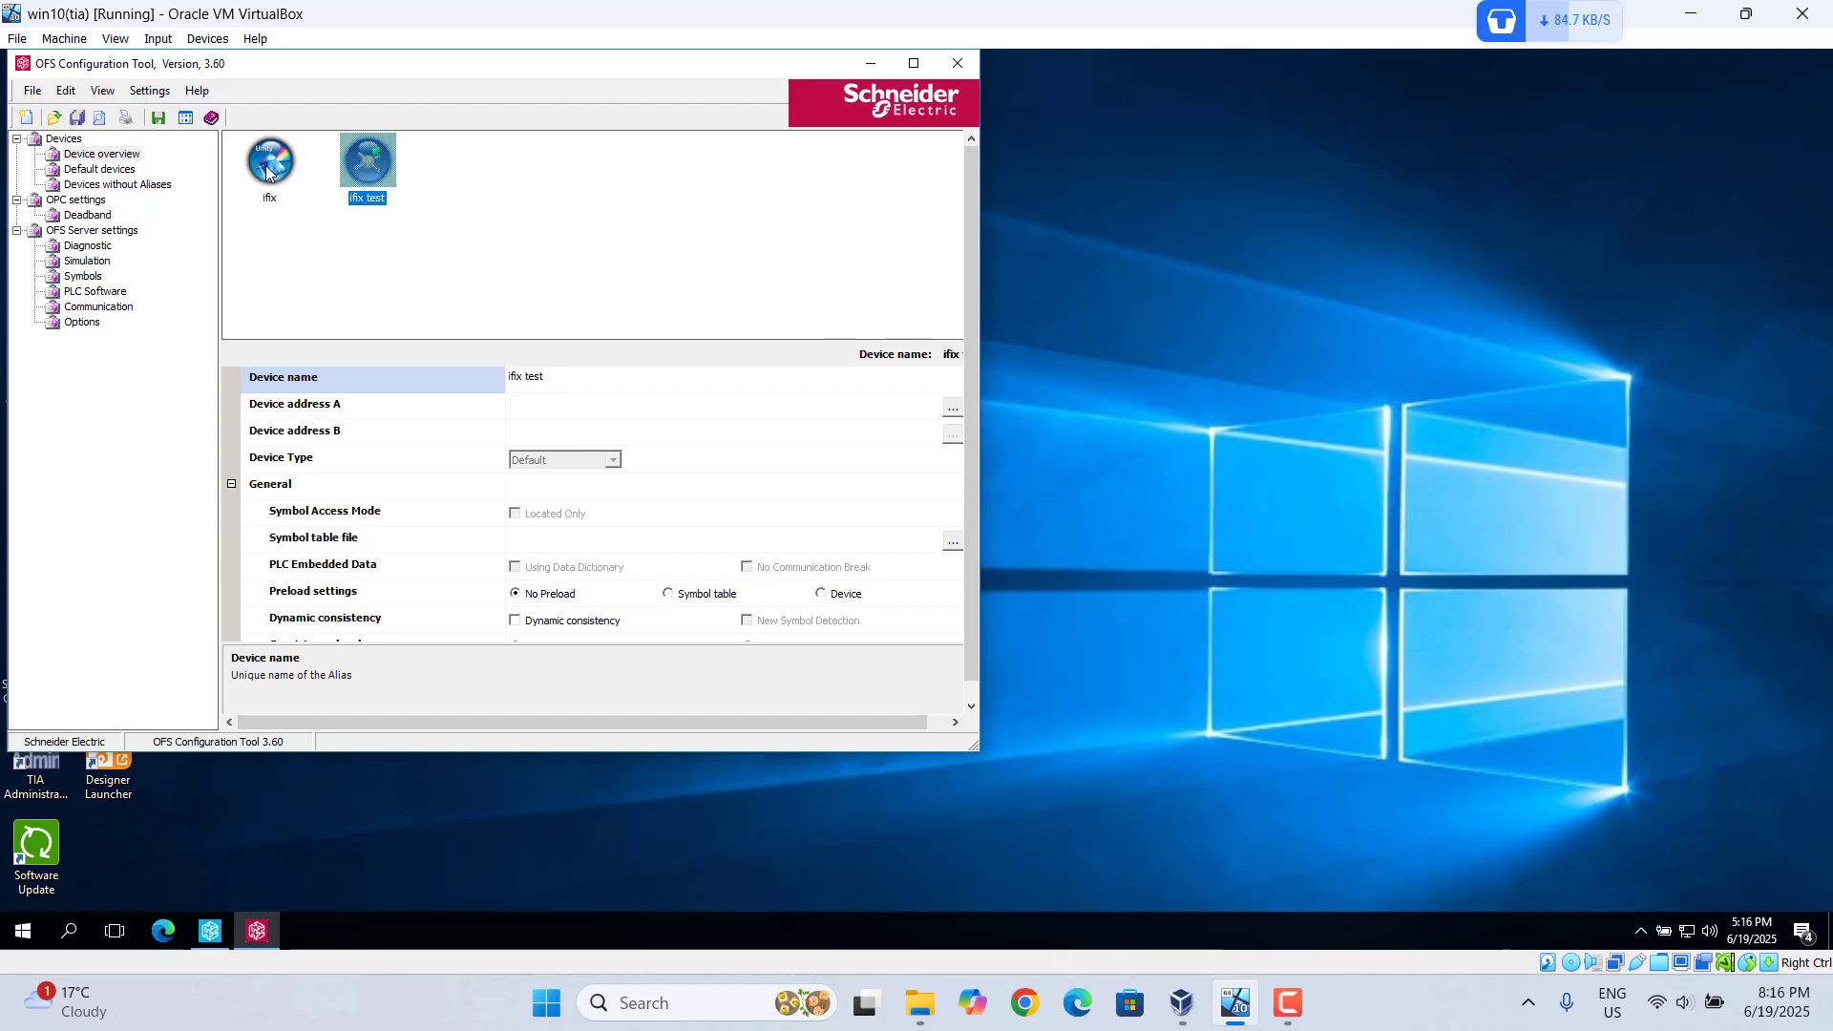
- Delete the old "ifix" device alias and confirm its removal
right_click(266, 164)
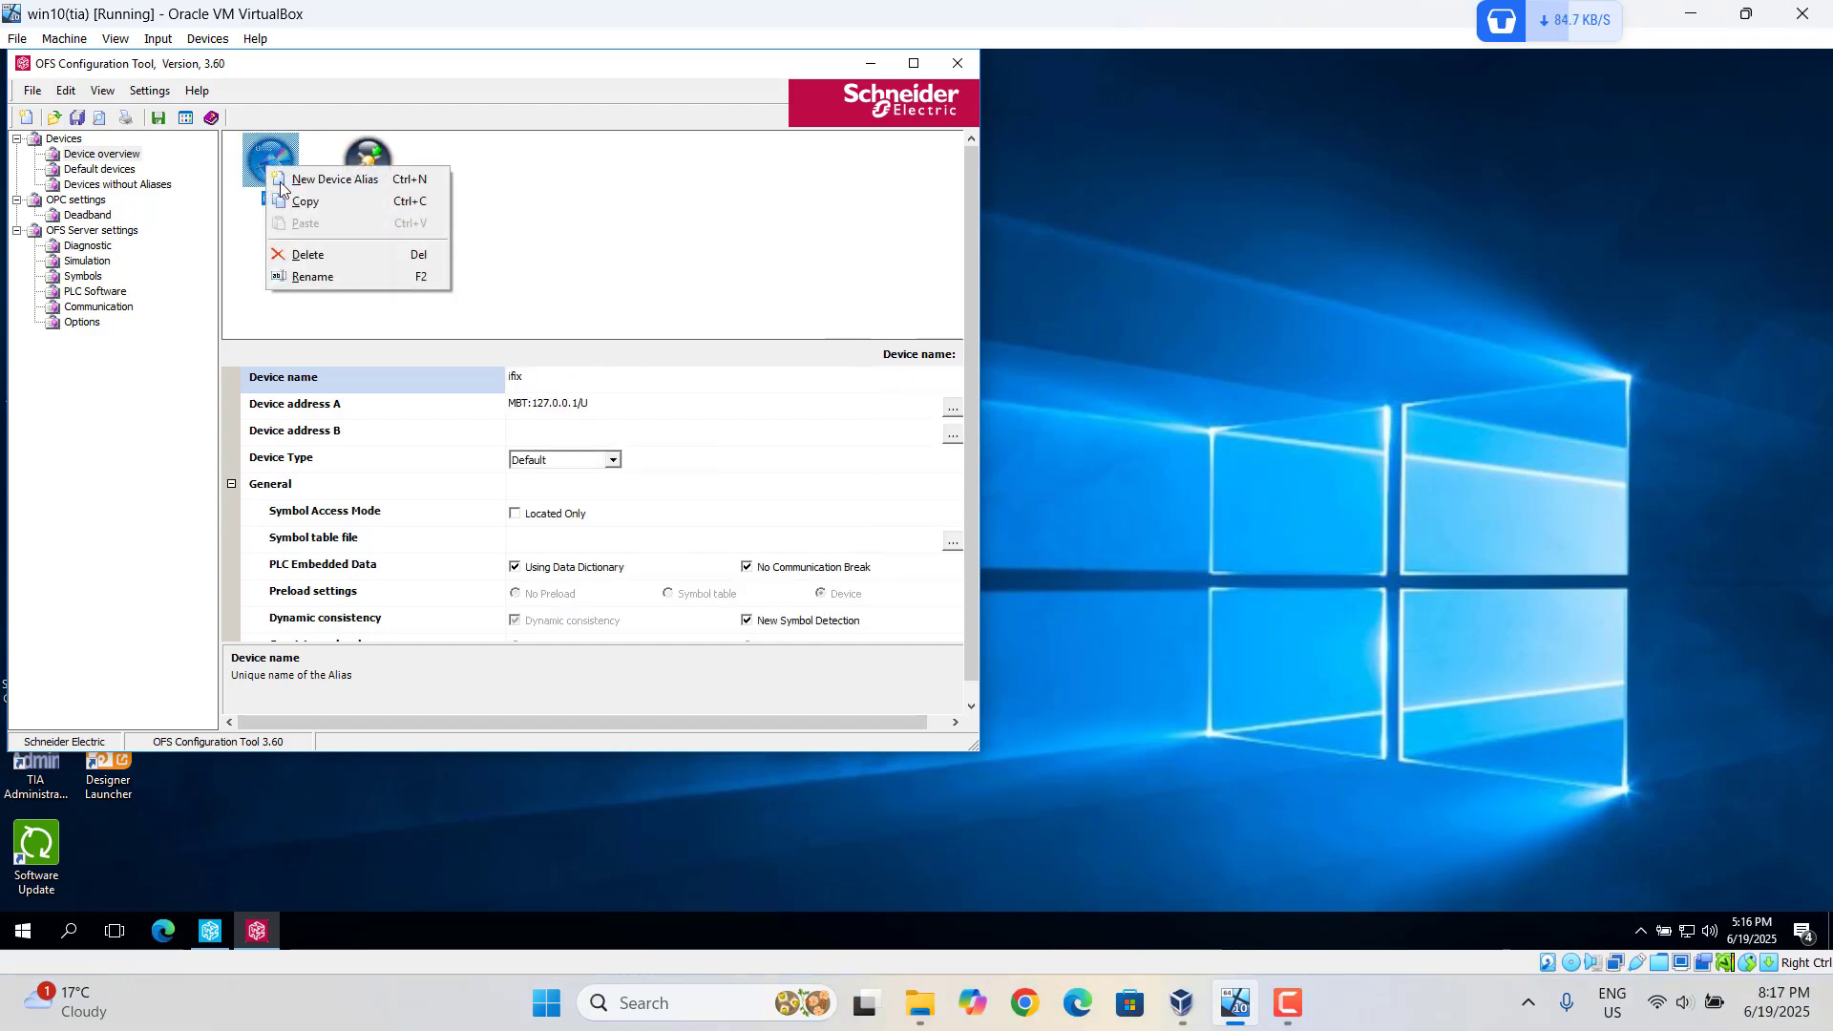
click(307, 254)
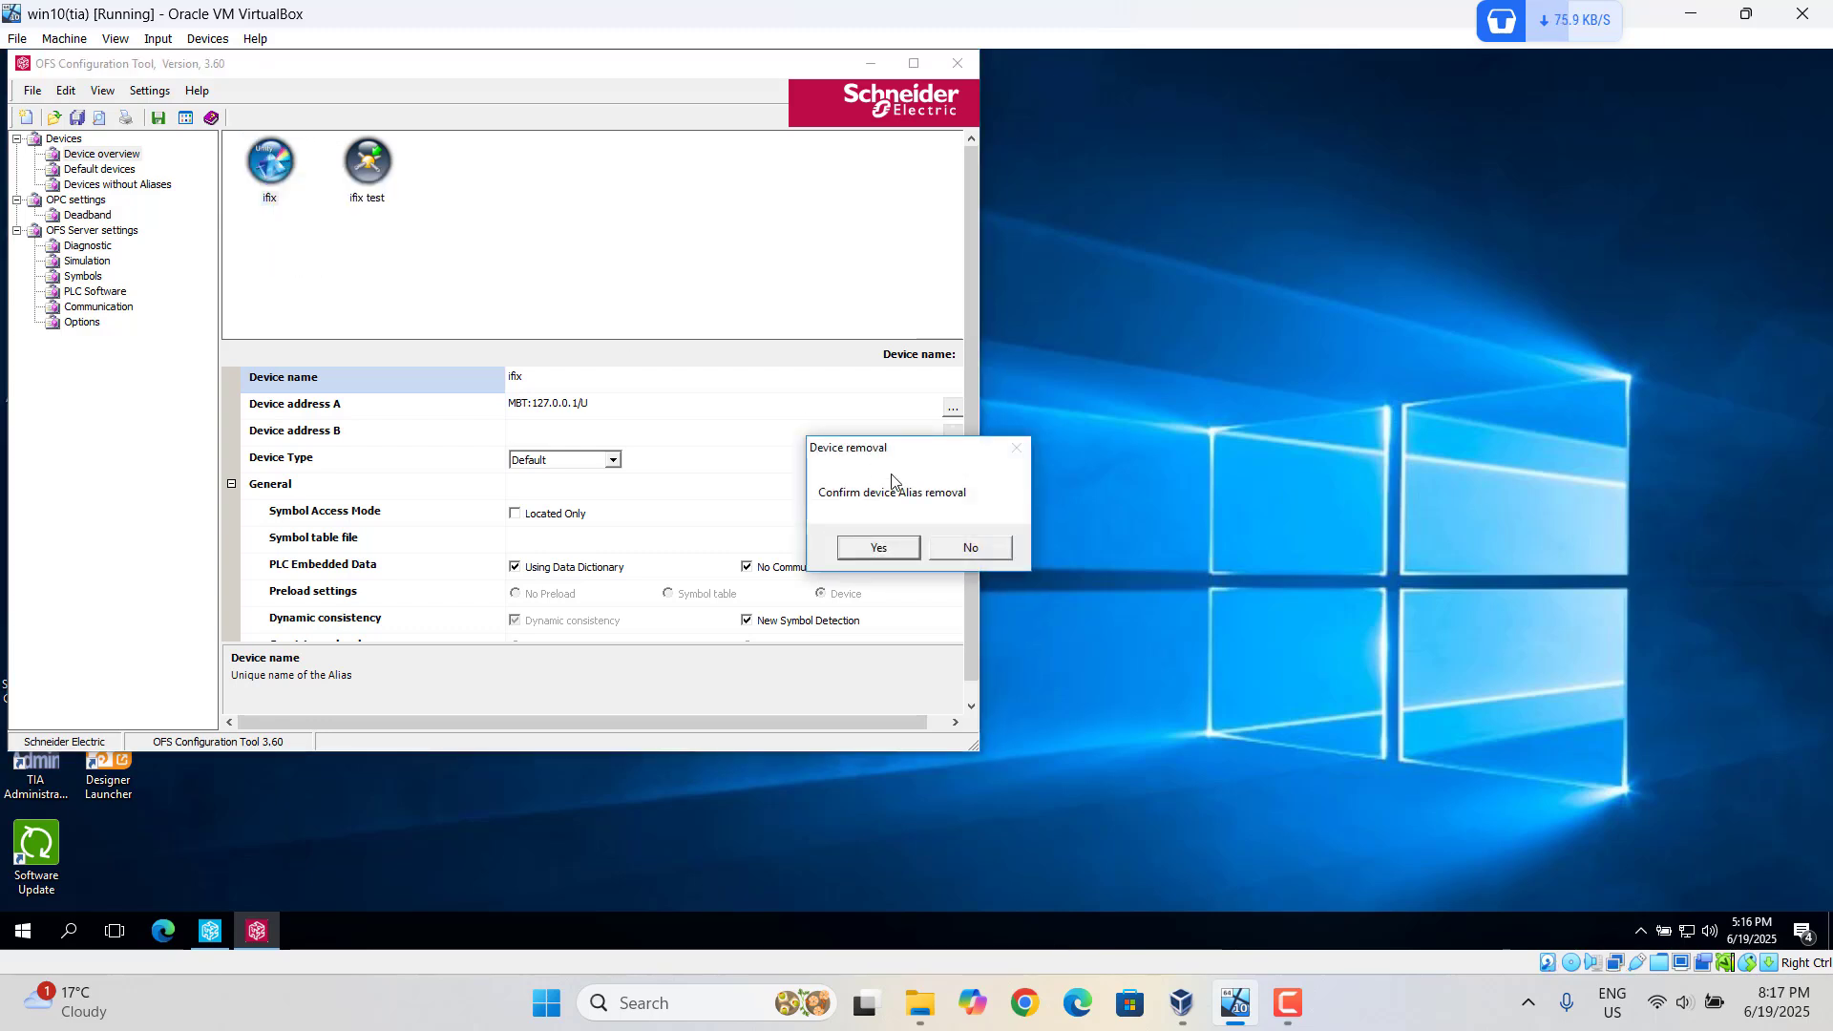
click(878, 552)
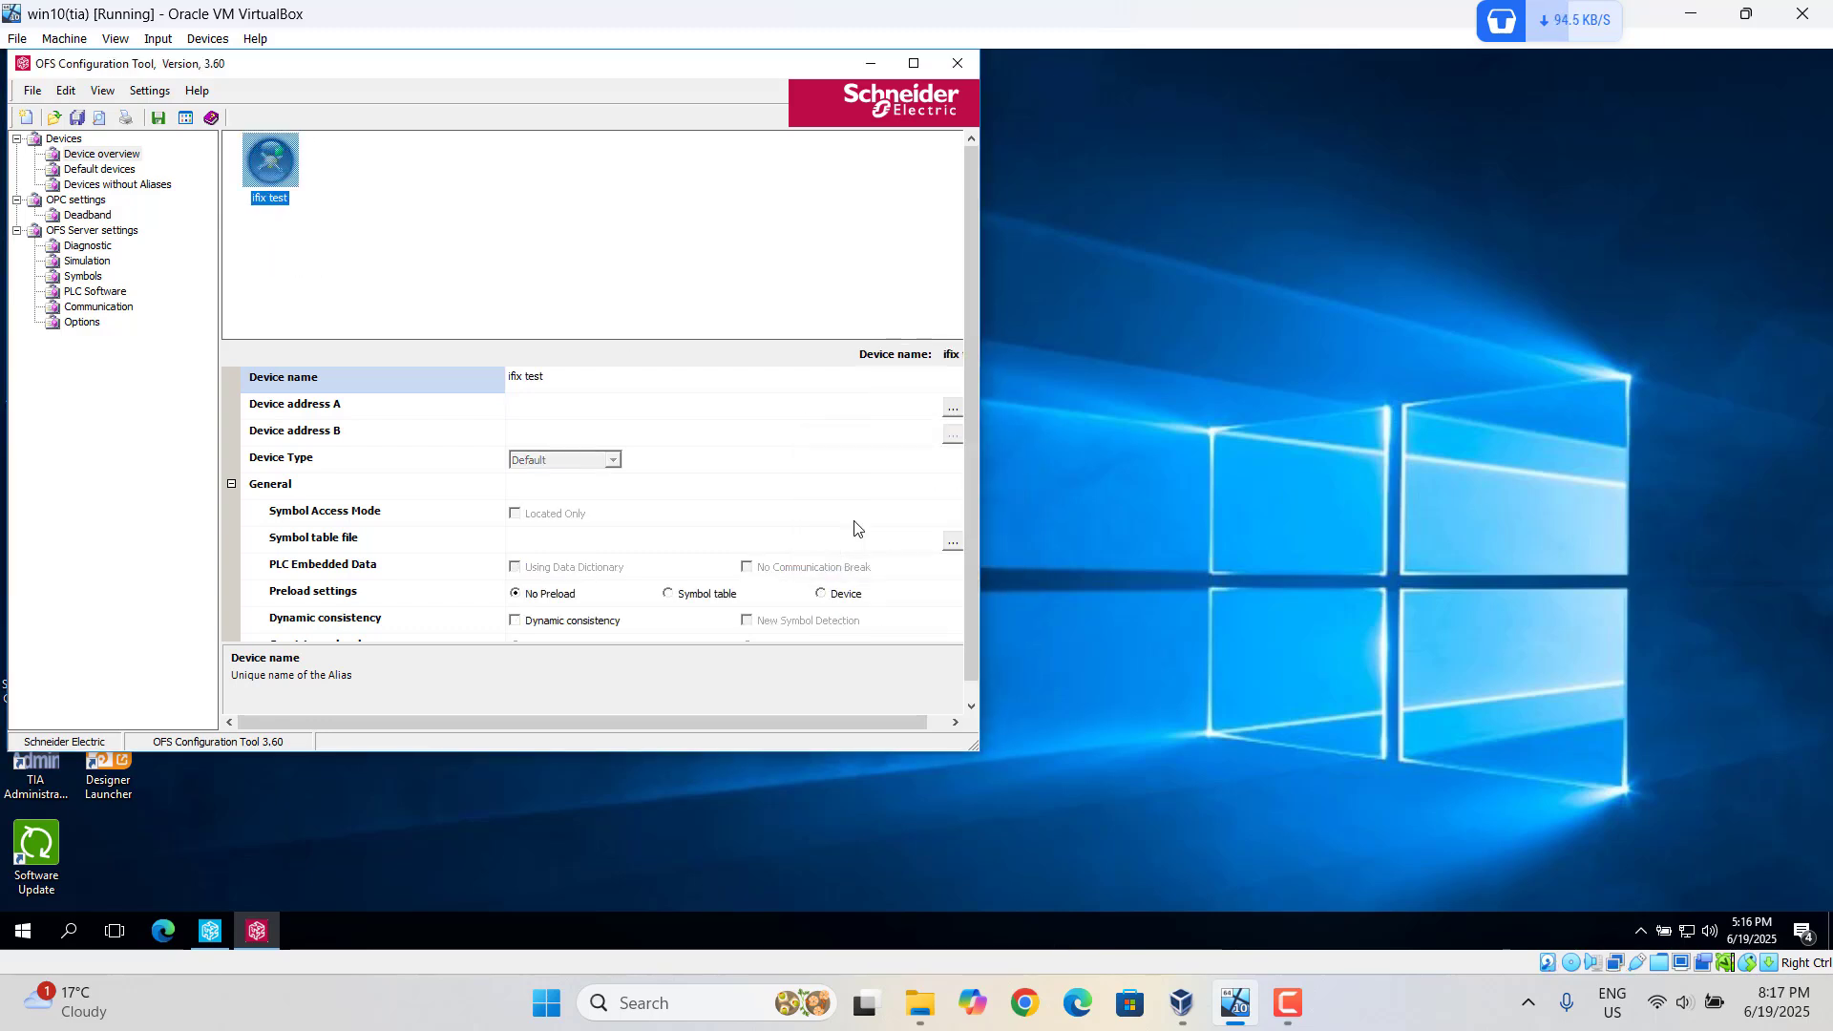
- Set device address A of the ifix test alias to direct TCP/IP 127.0.0.1 for UNITY, then save and close the configuration
click(952, 414)
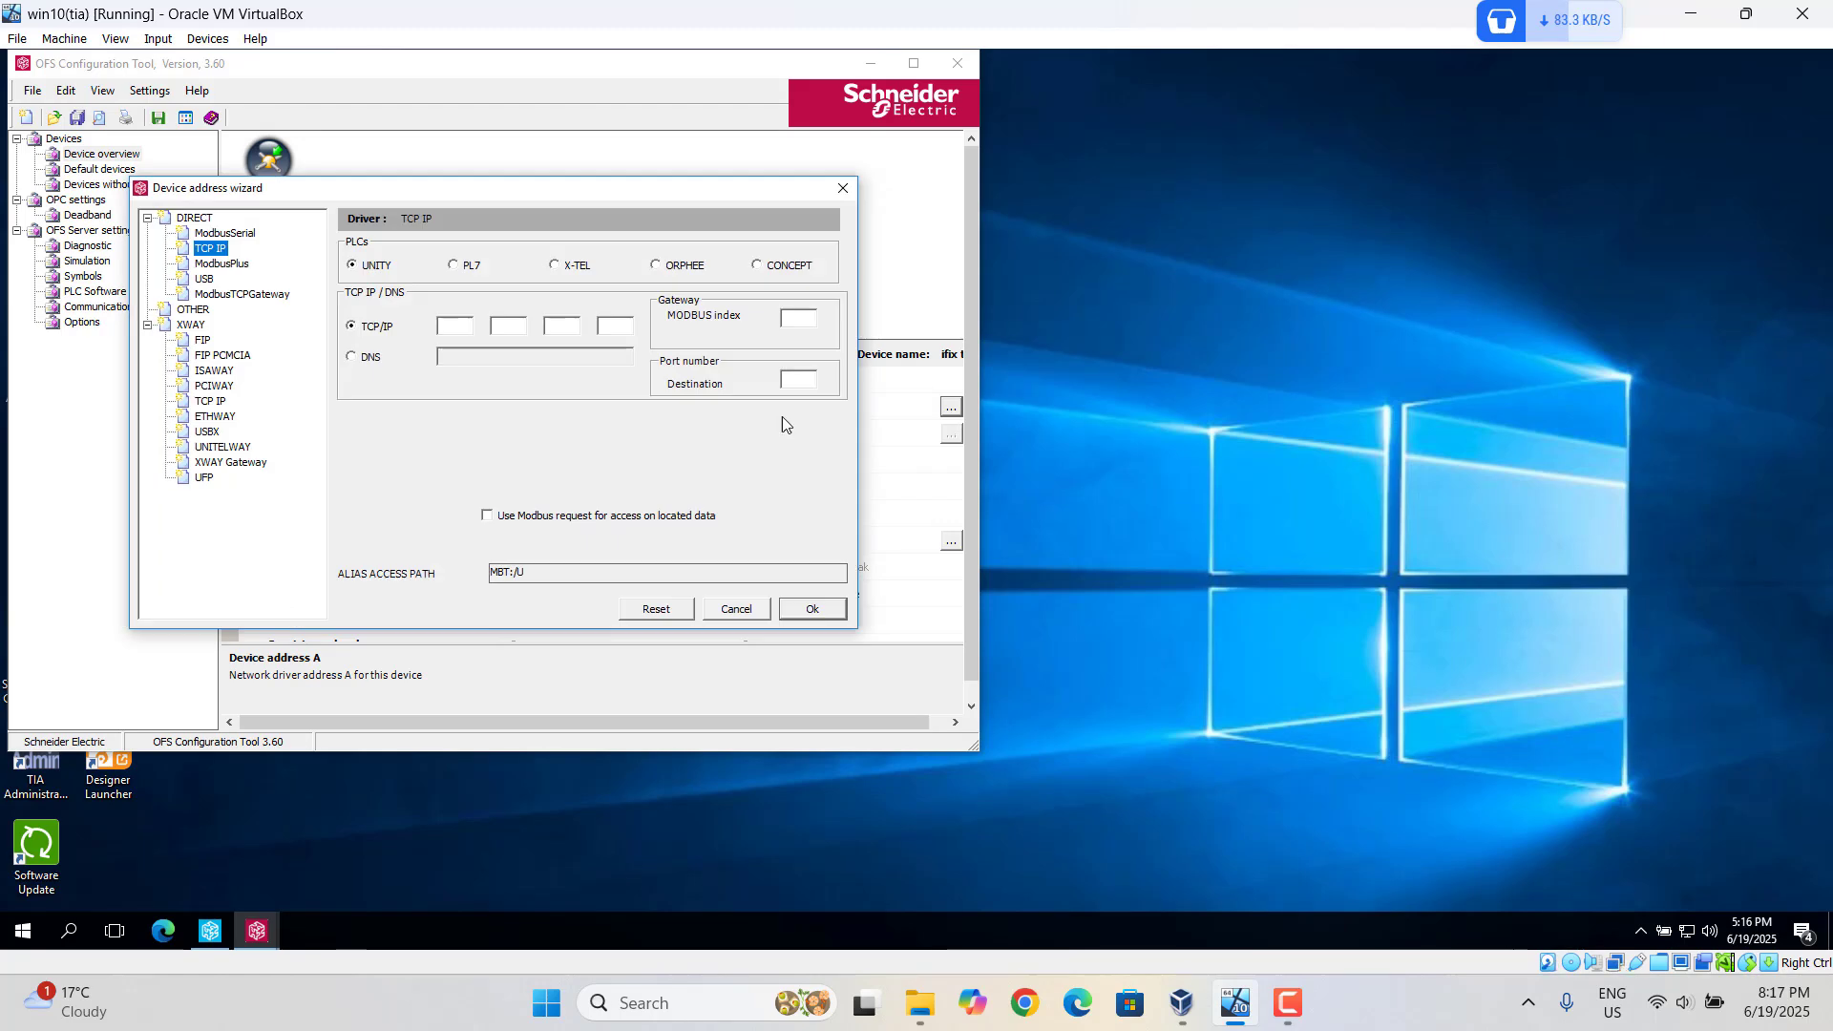
click(454, 326)
click(507, 329)
text(0)
click(812, 609)
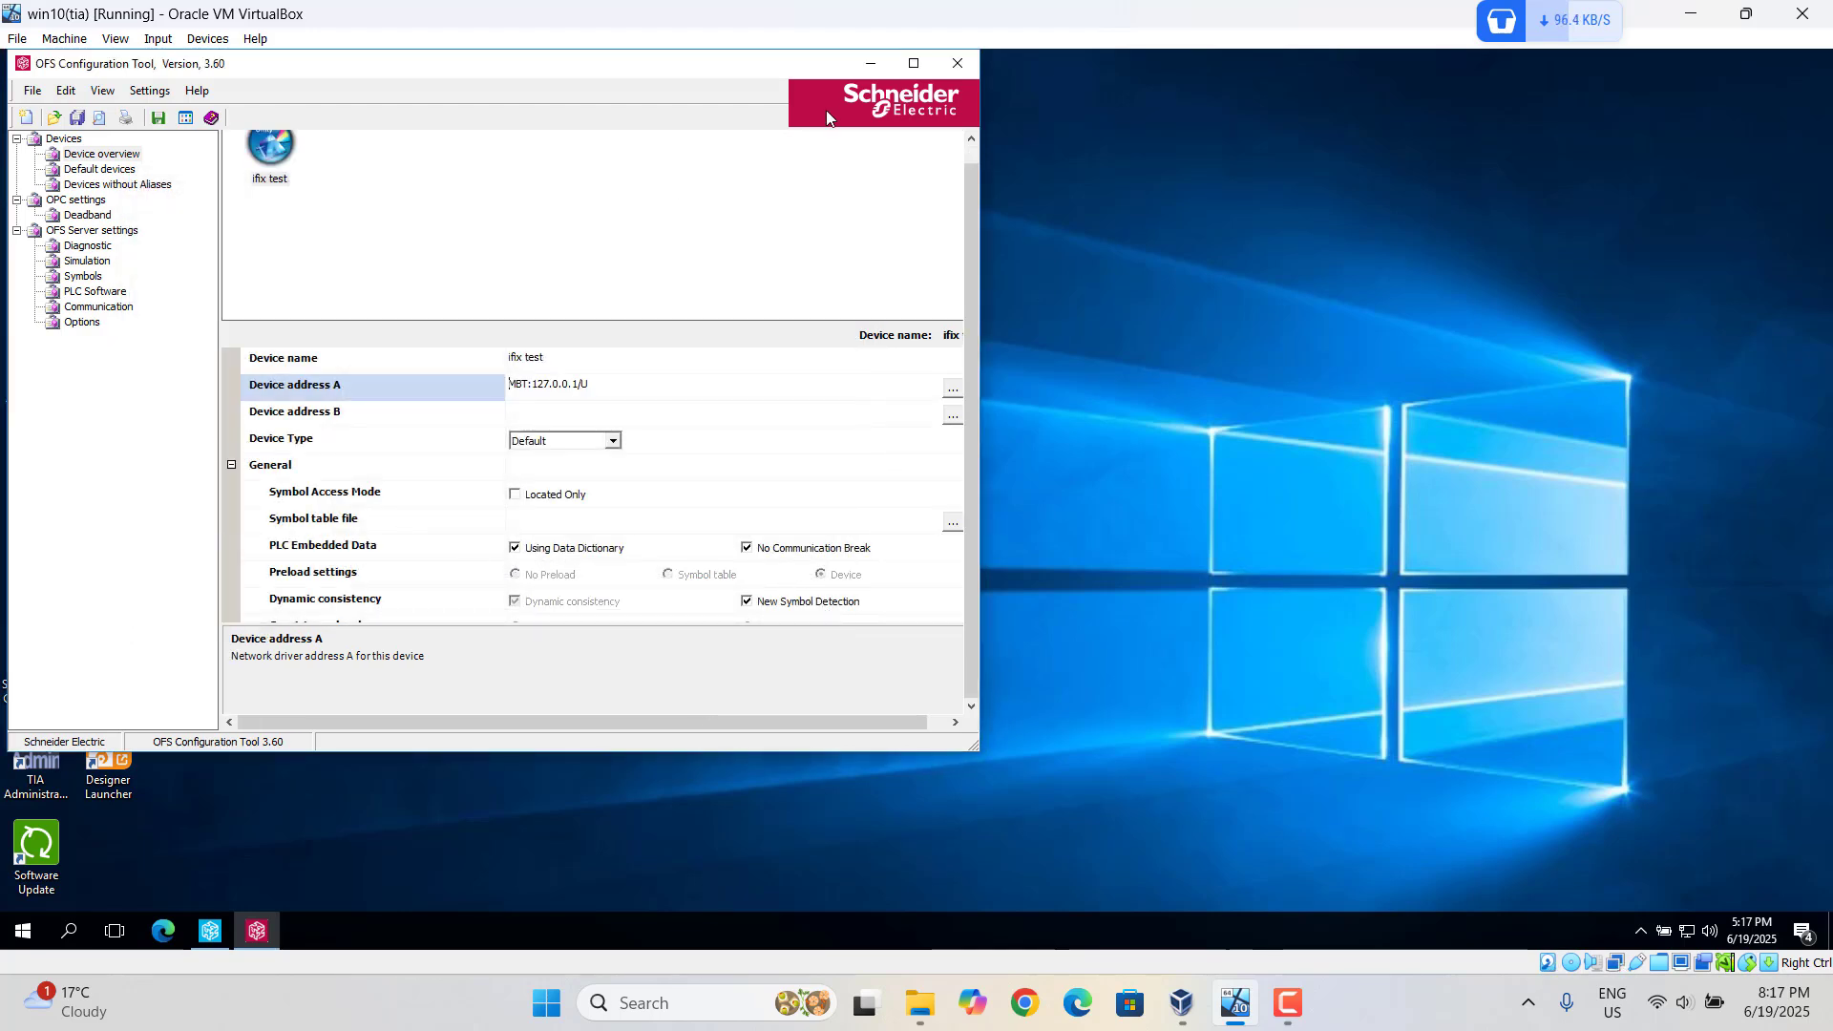
click(160, 118)
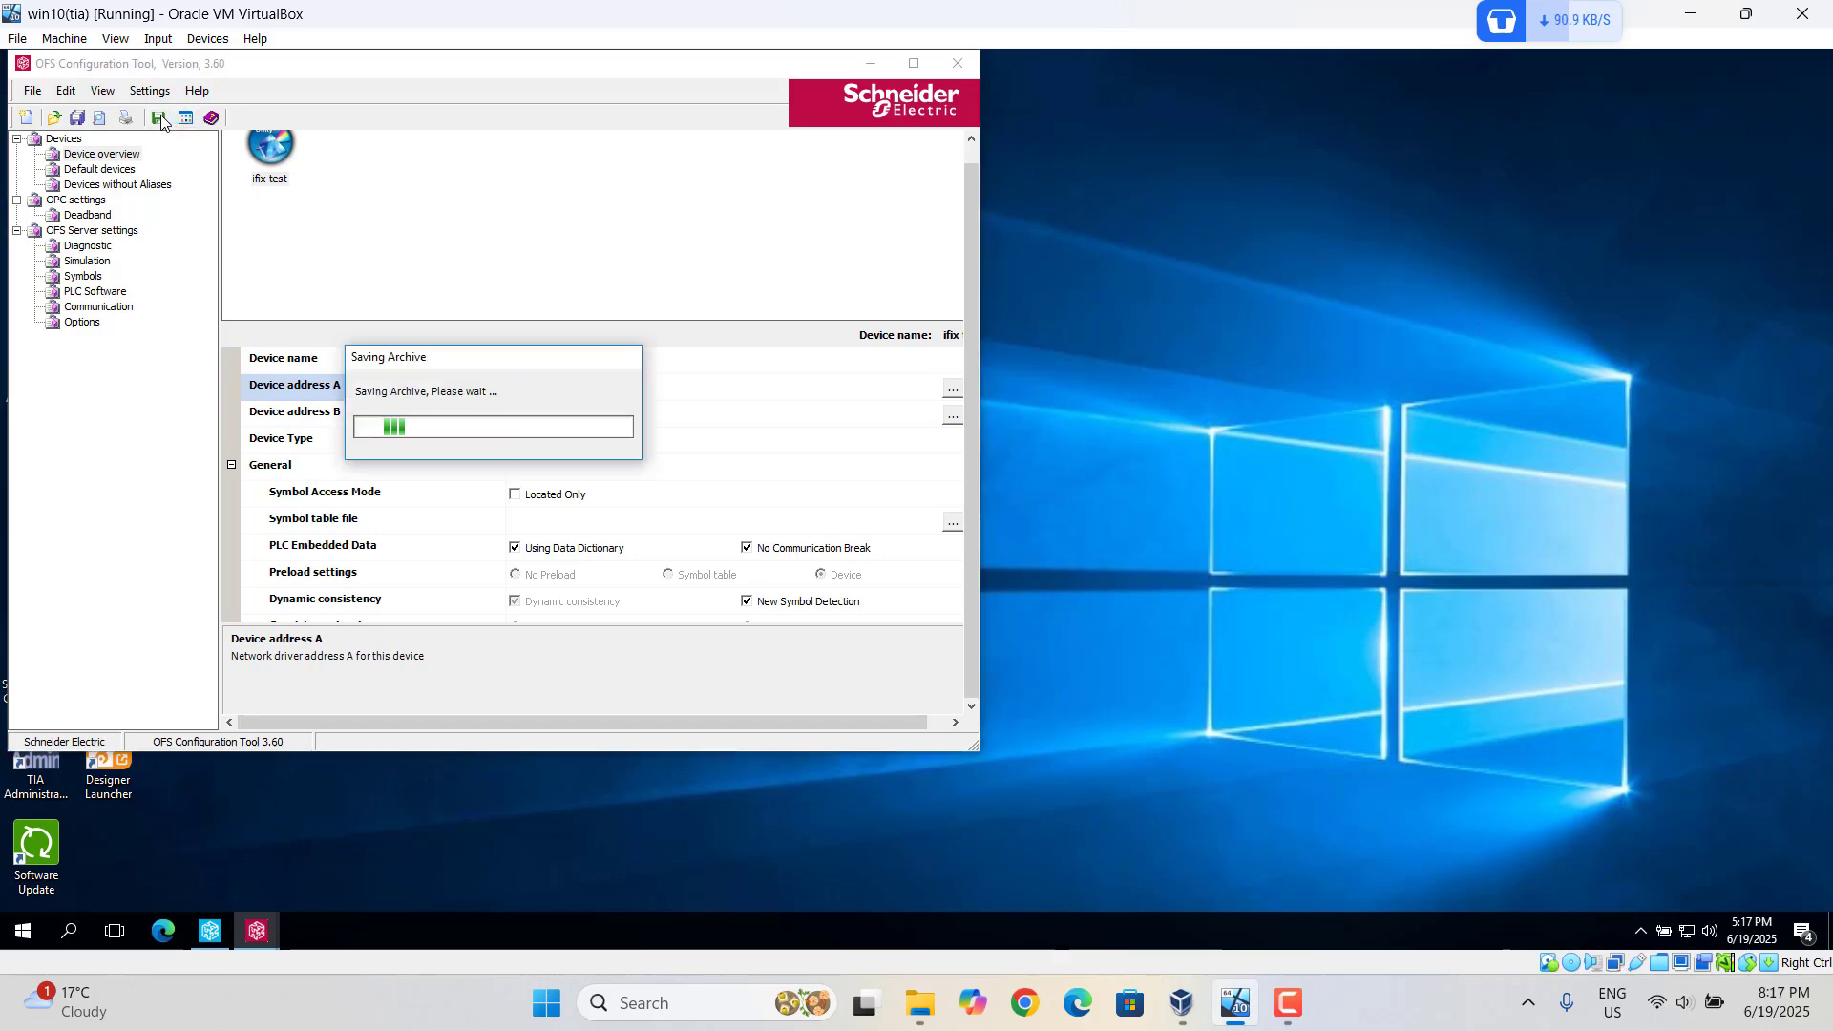
click(956, 64)
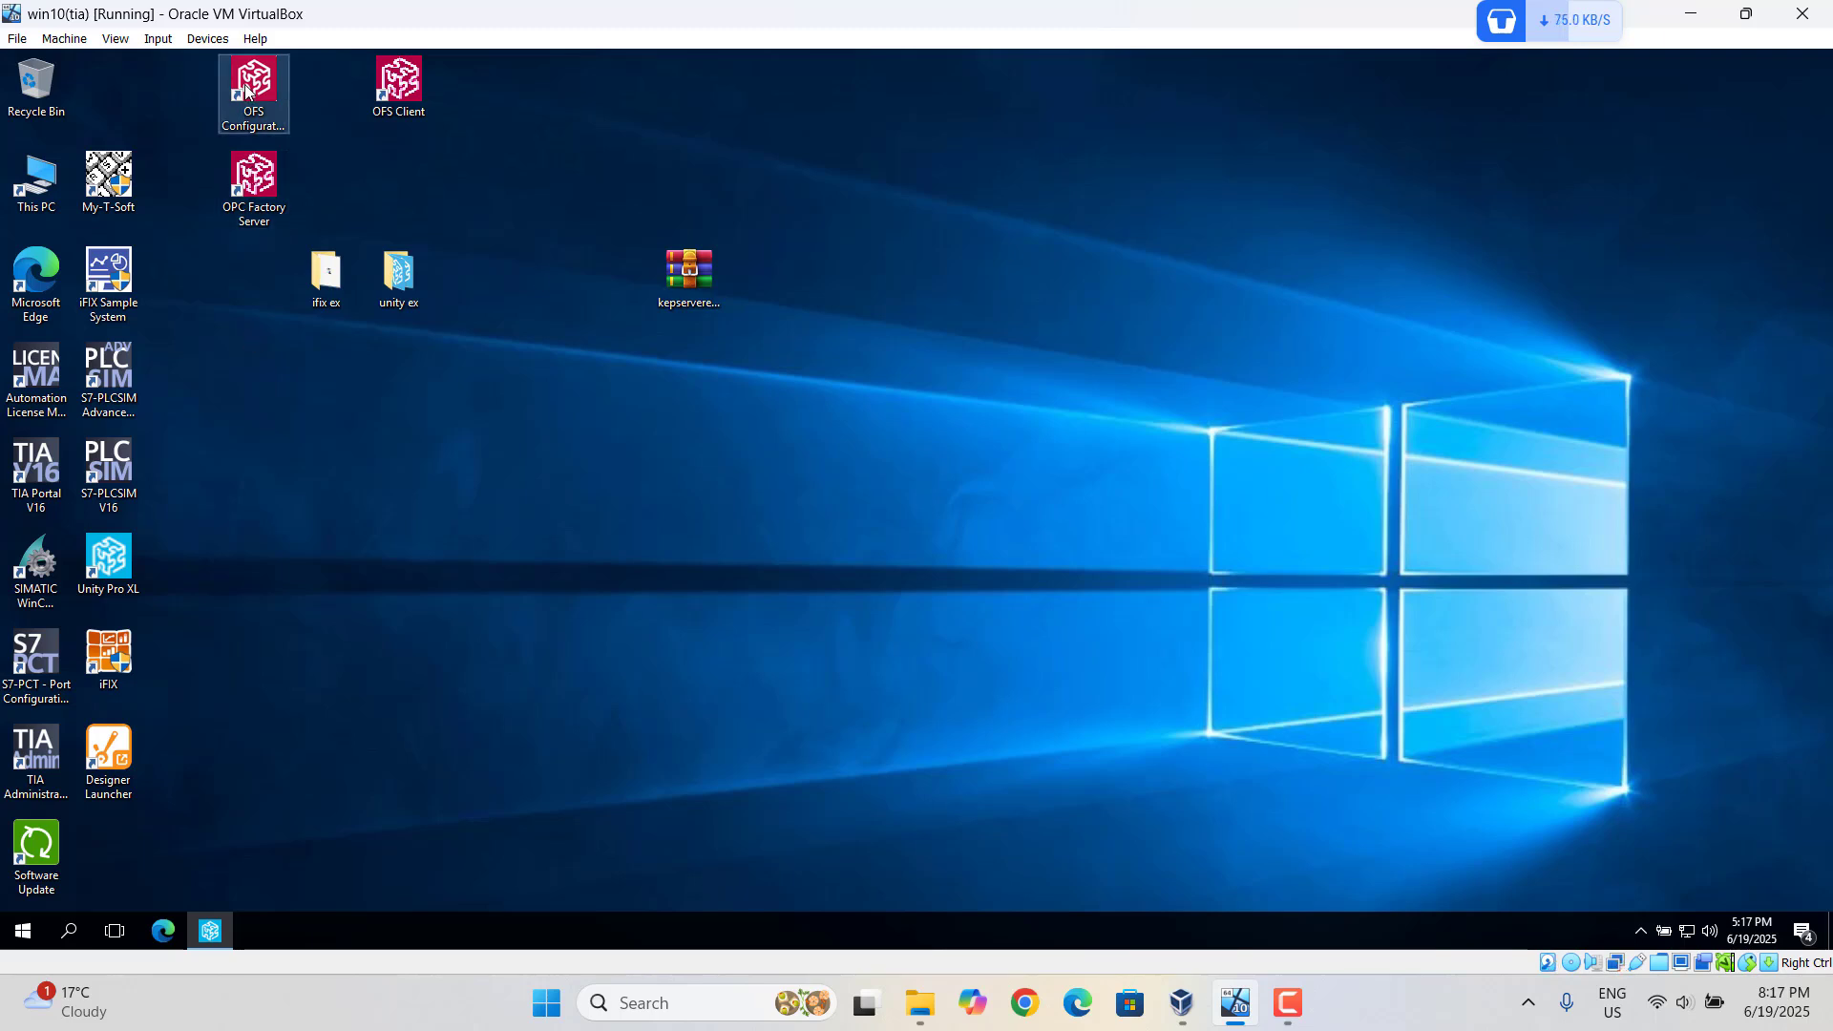
- Reopen the OFS Configuration Tool to check the saved alias and start the OPC Factory Server, leaving both minimized
double_click(246, 90)
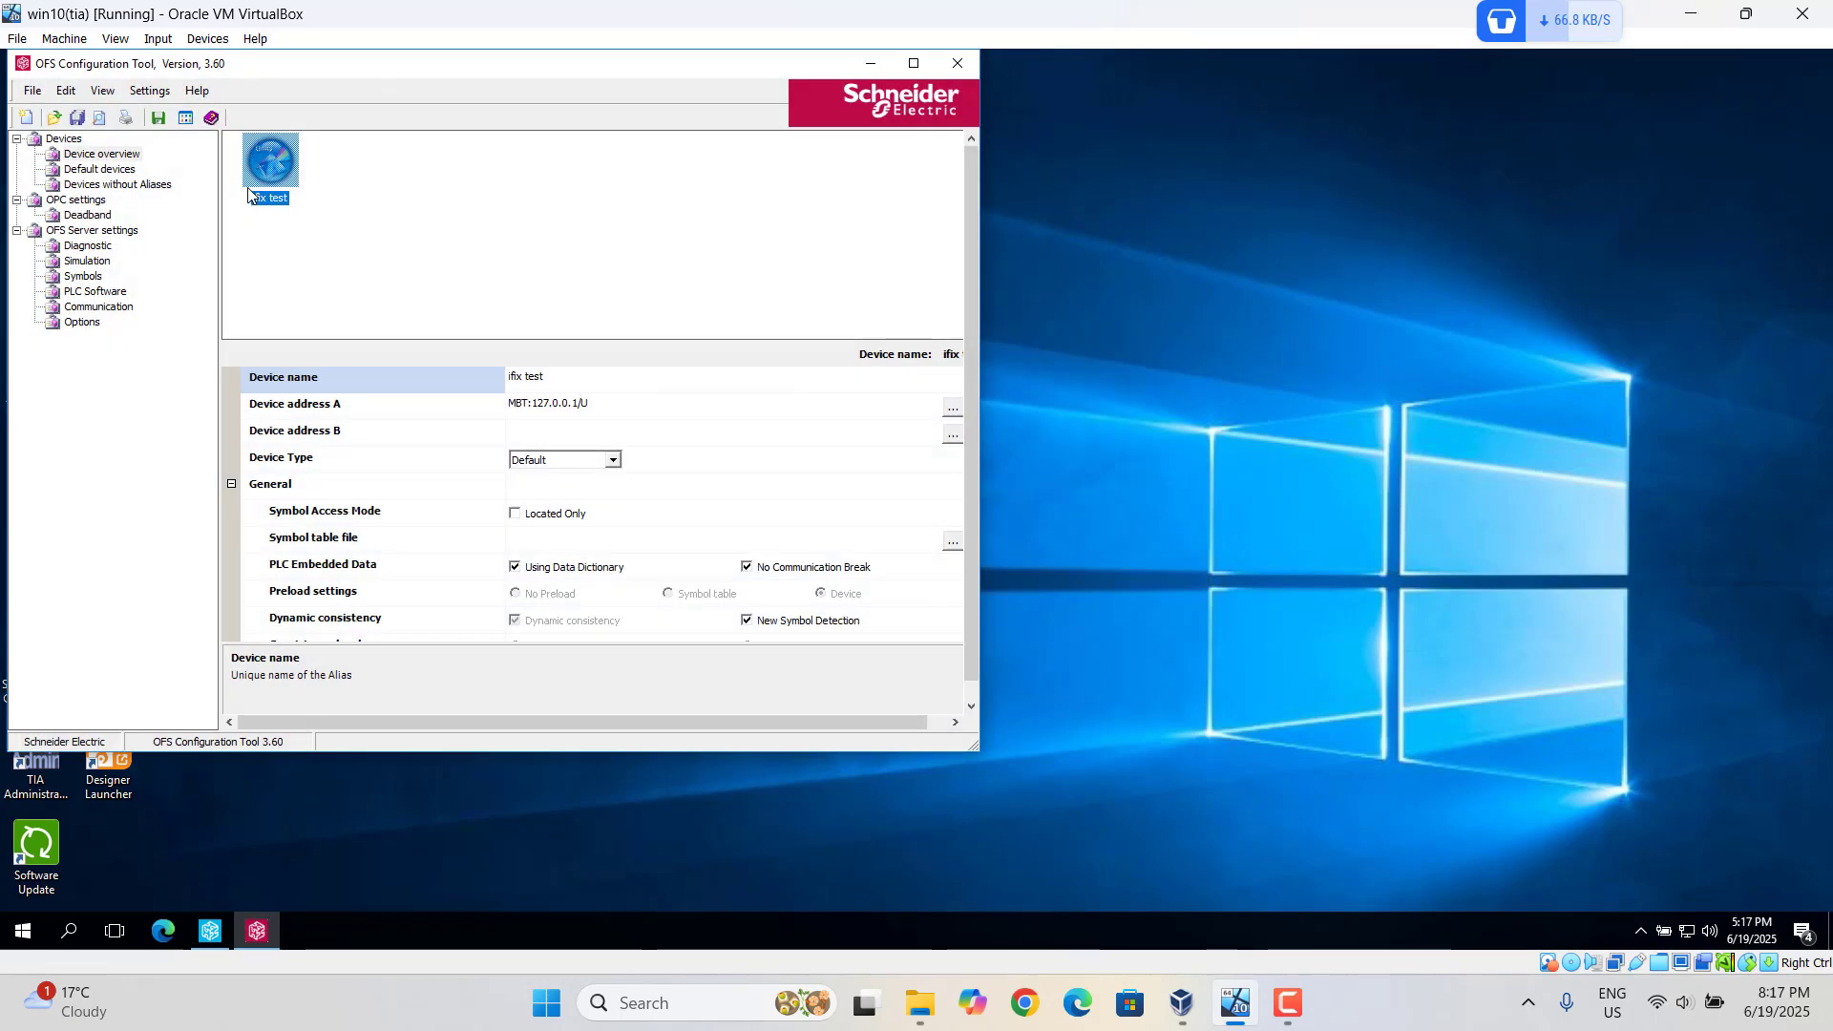
click(877, 63)
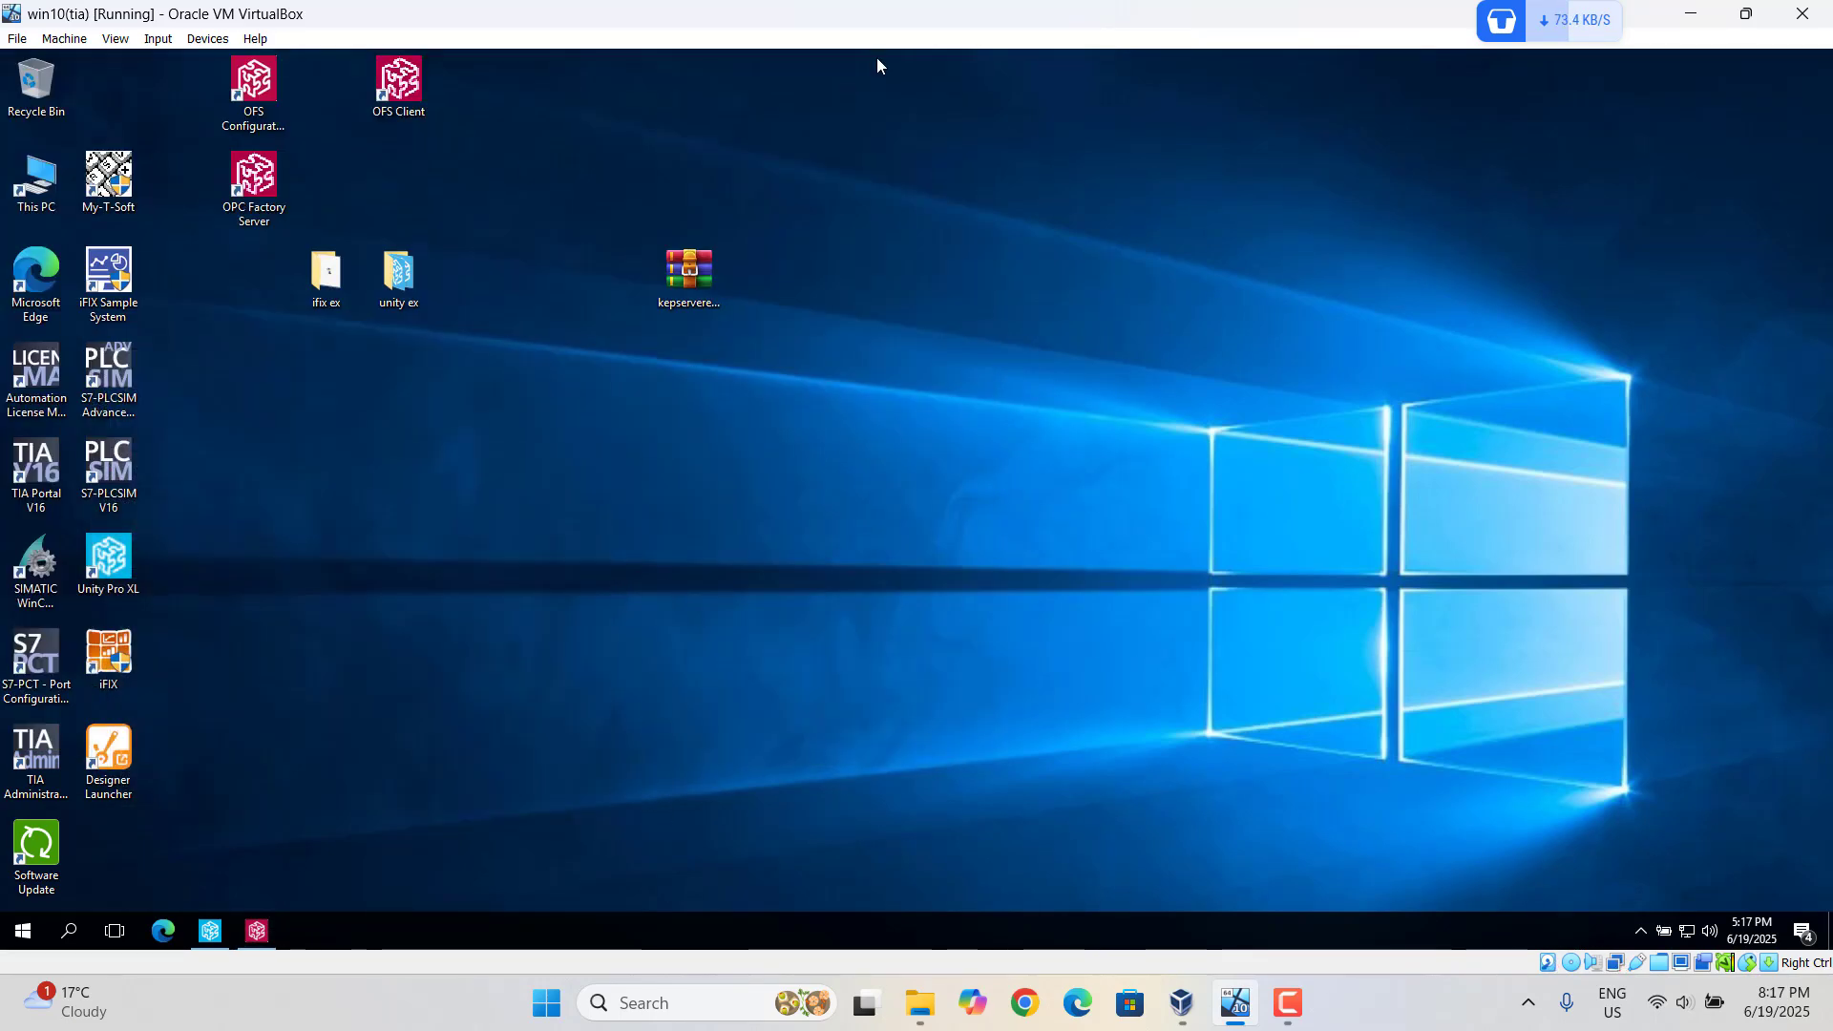
double_click(266, 188)
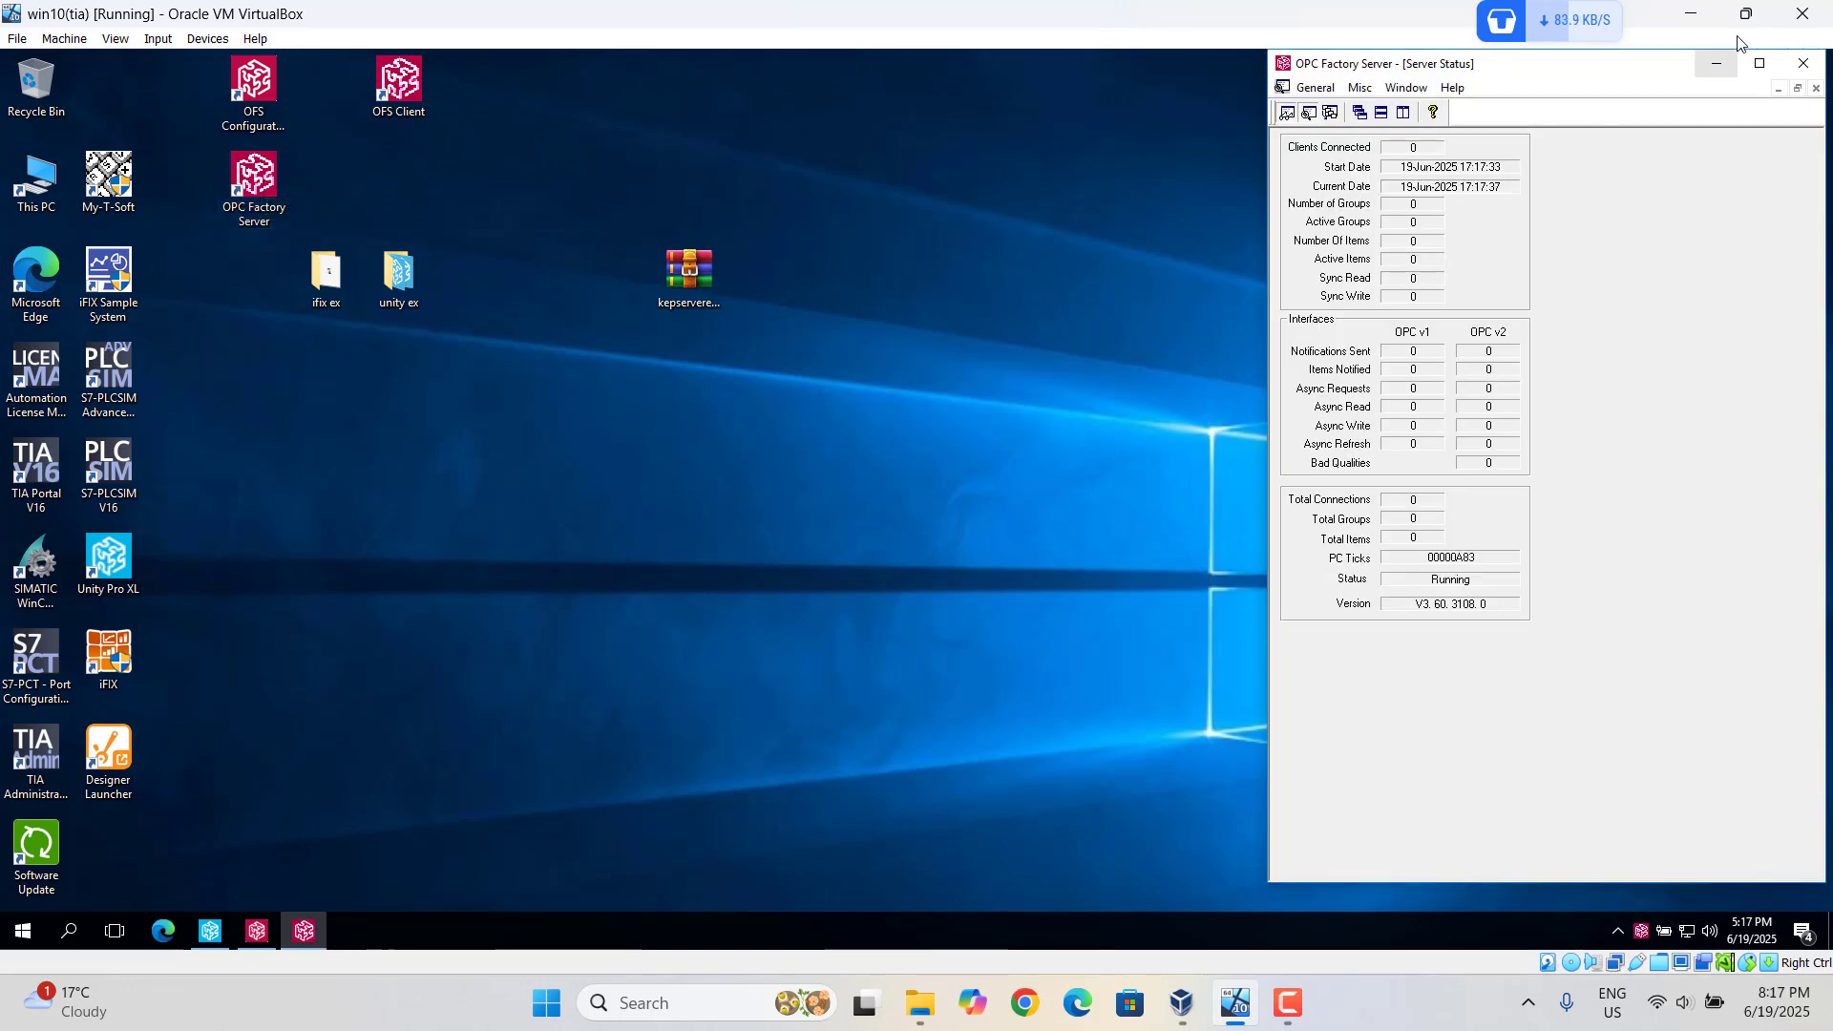
click(1716, 63)
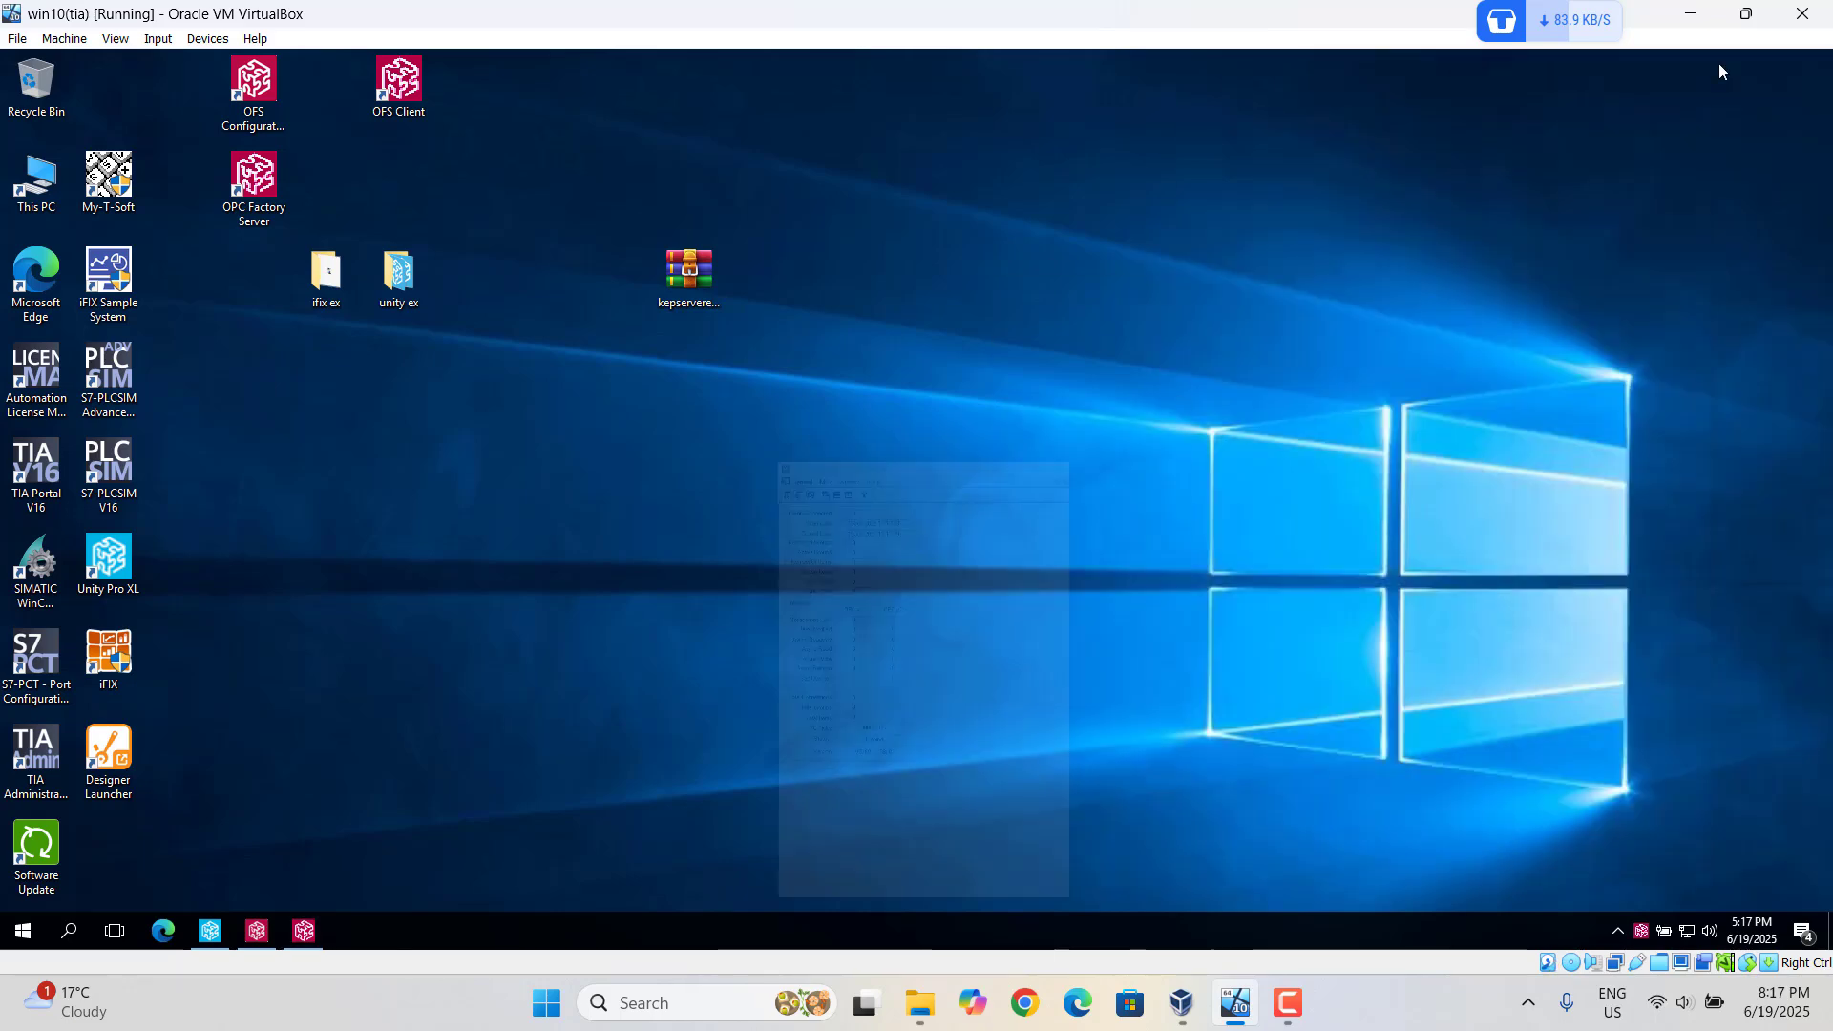
- Open OFS Client on the Schneider-Aut.OFS server and create group GRP1 with the default 1000 ms update rate
double_click(398, 89)
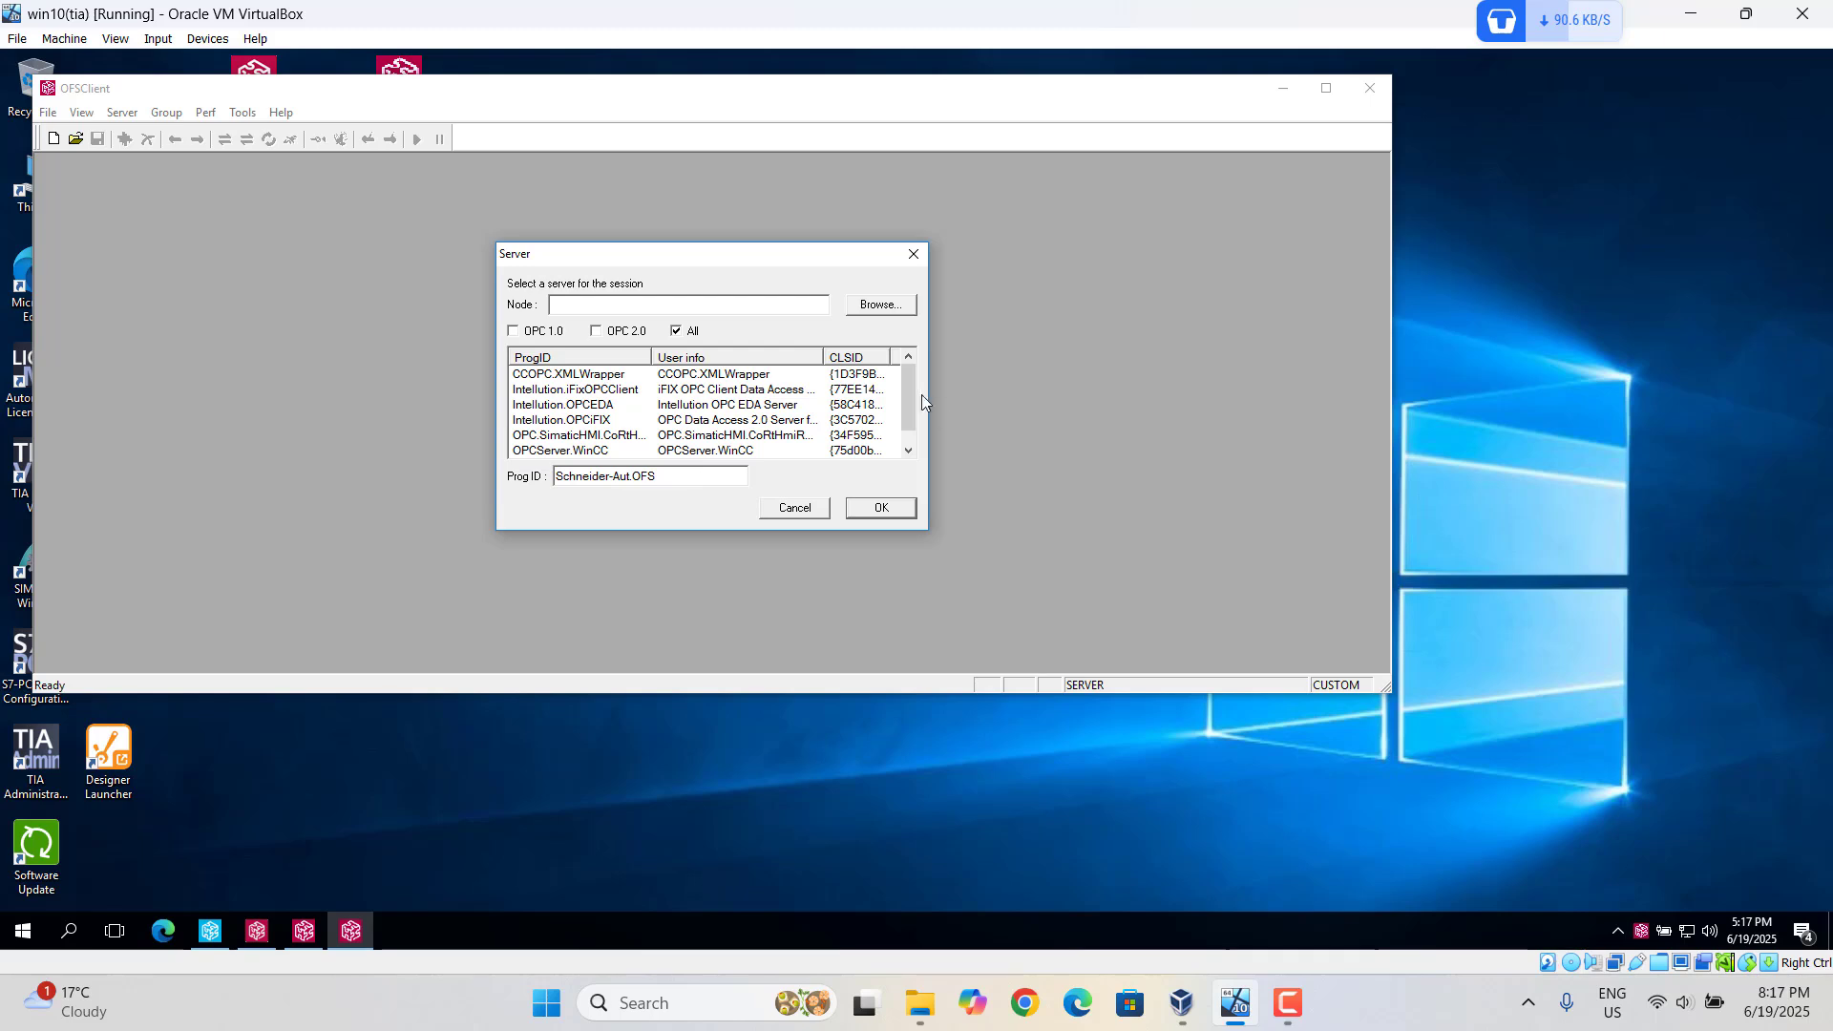
scroll(911, 396, down, 1)
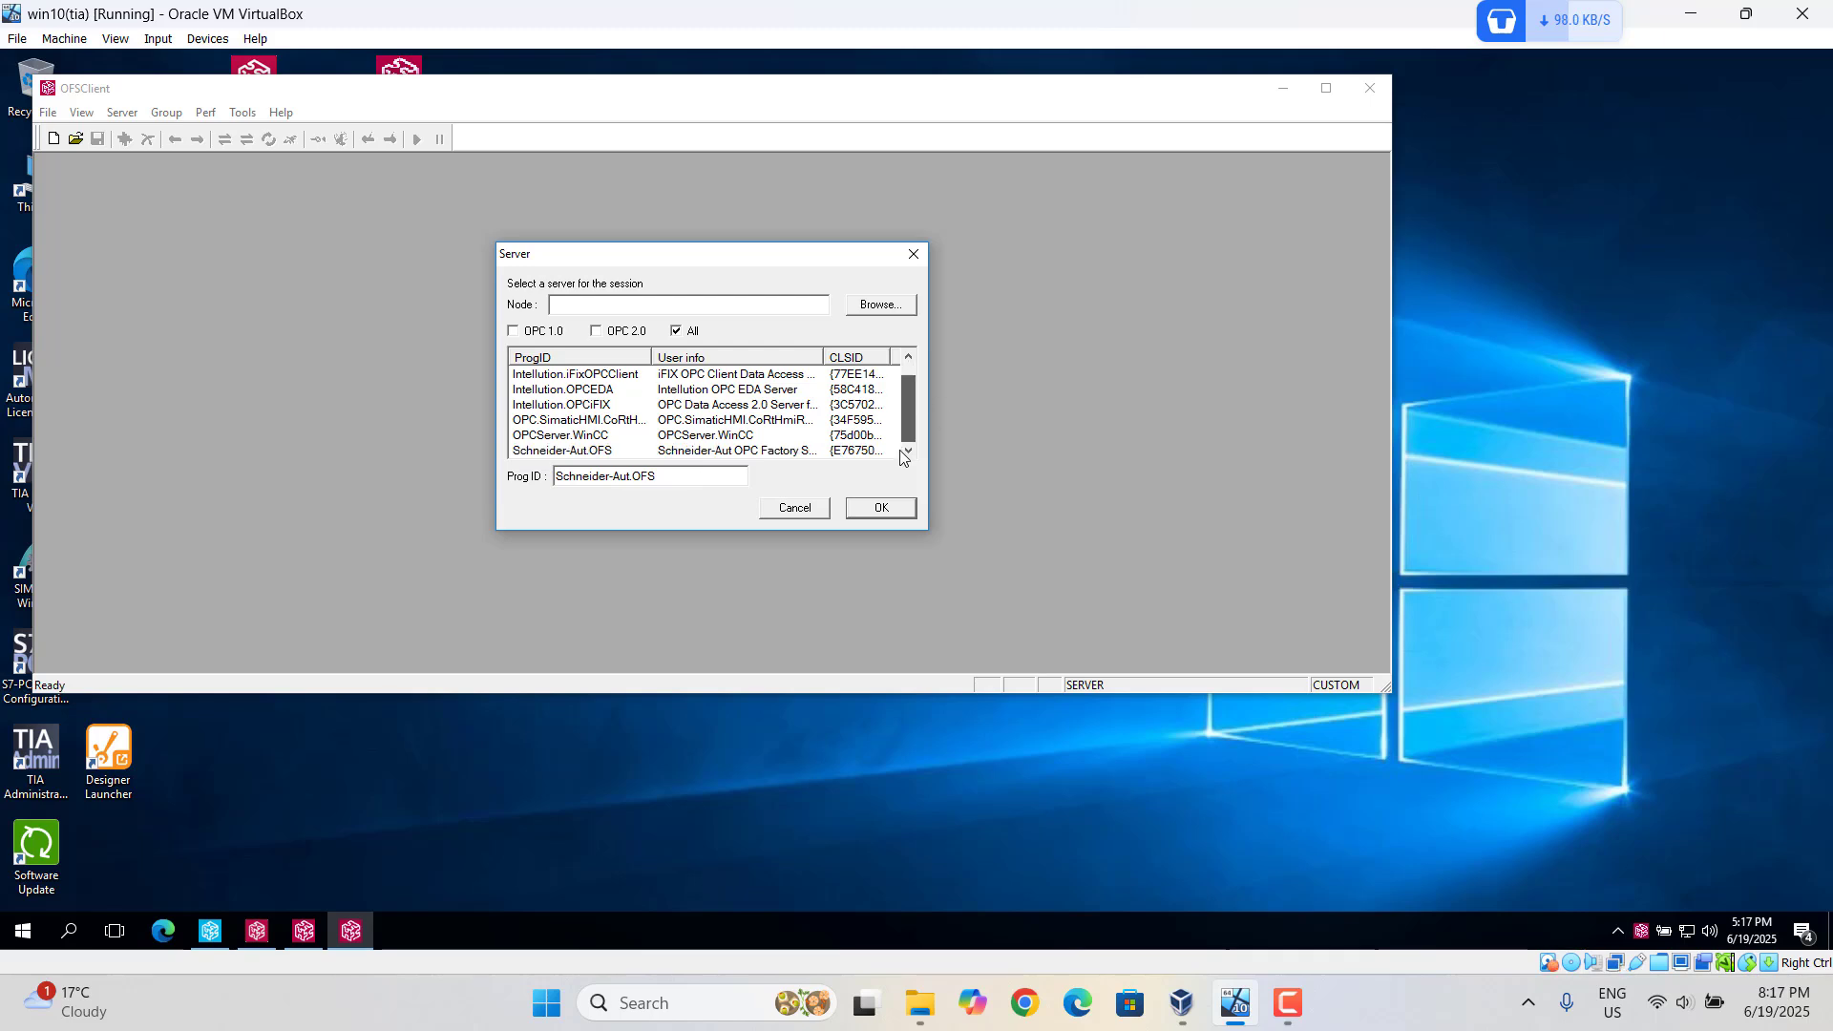
click(605, 454)
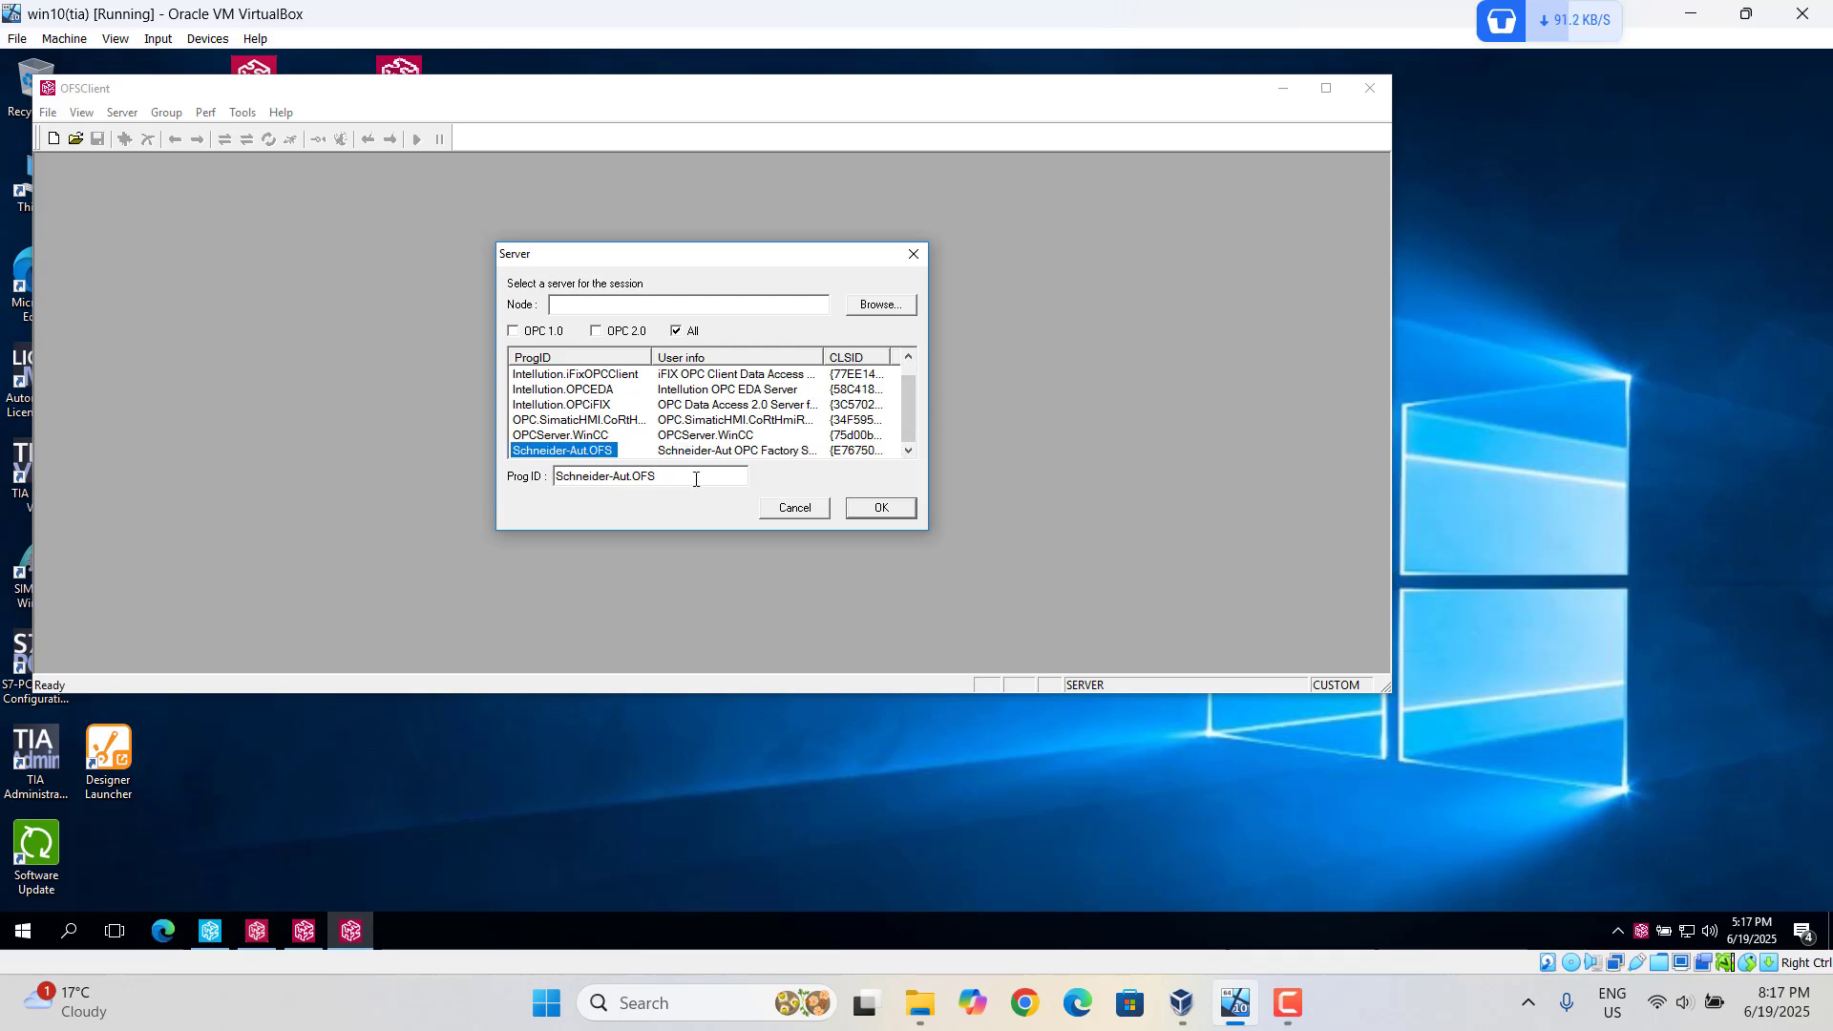
click(896, 507)
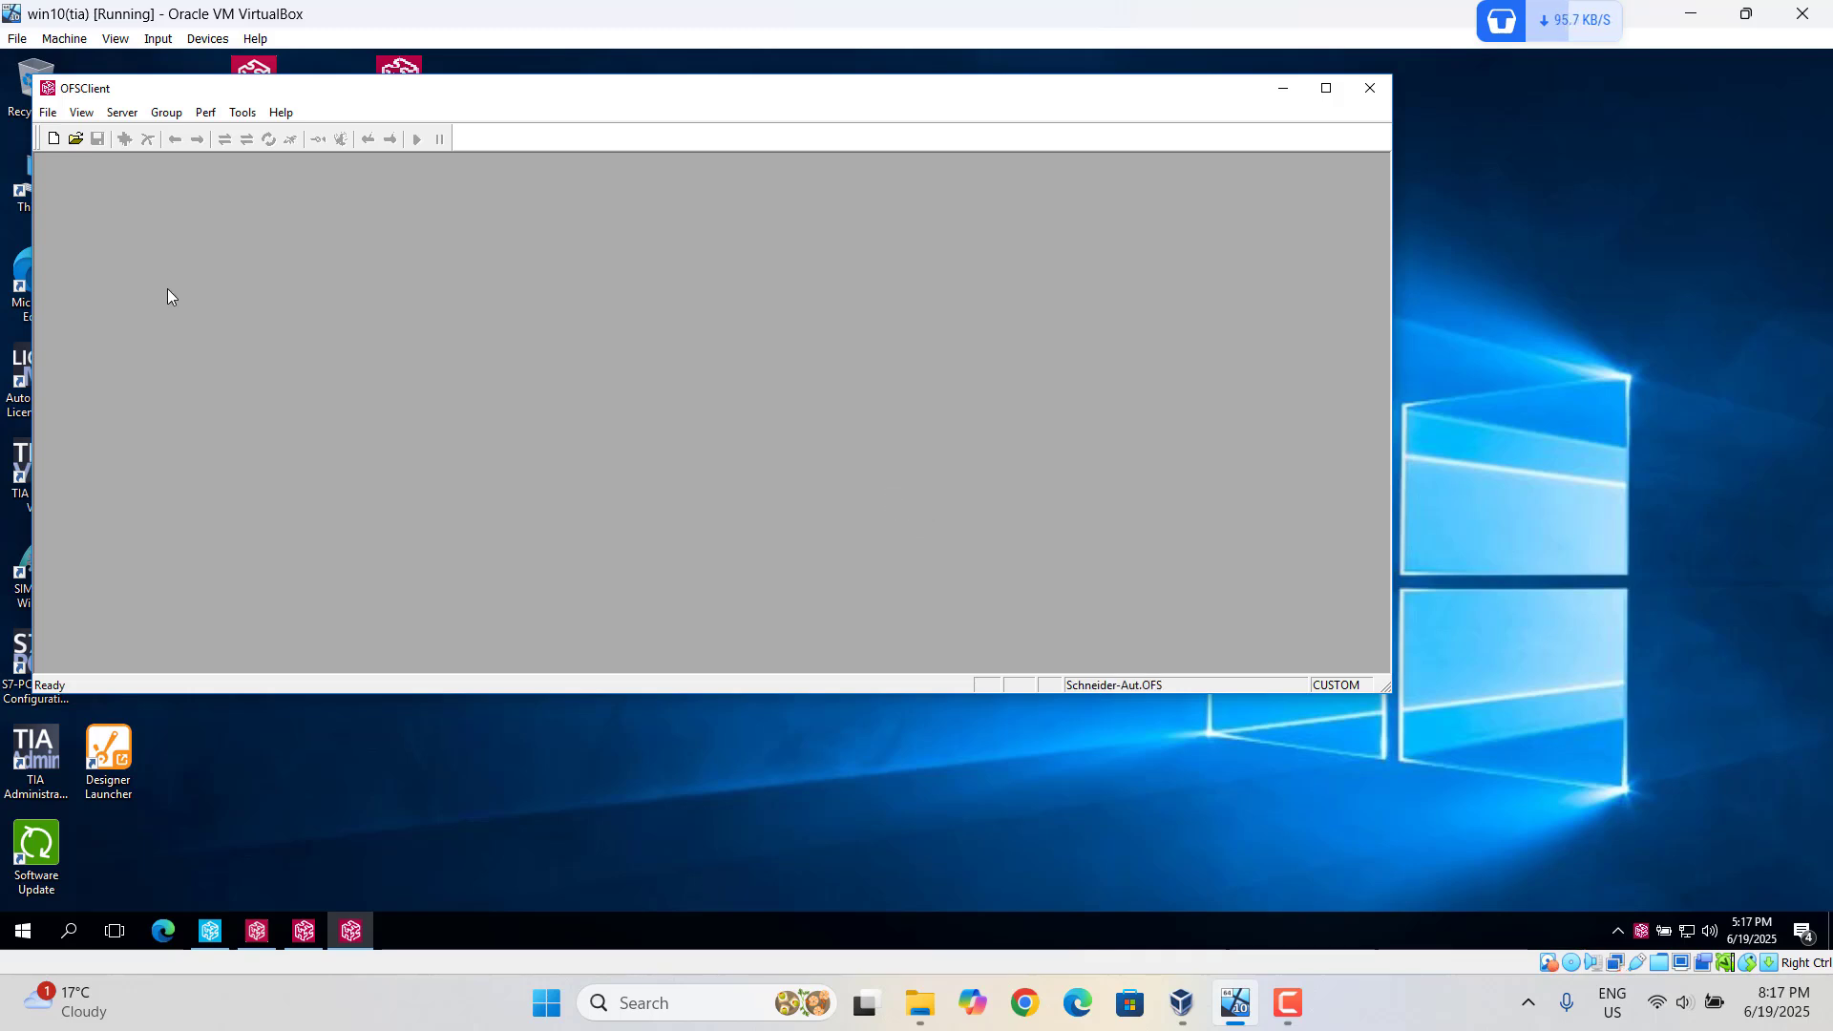
click(52, 138)
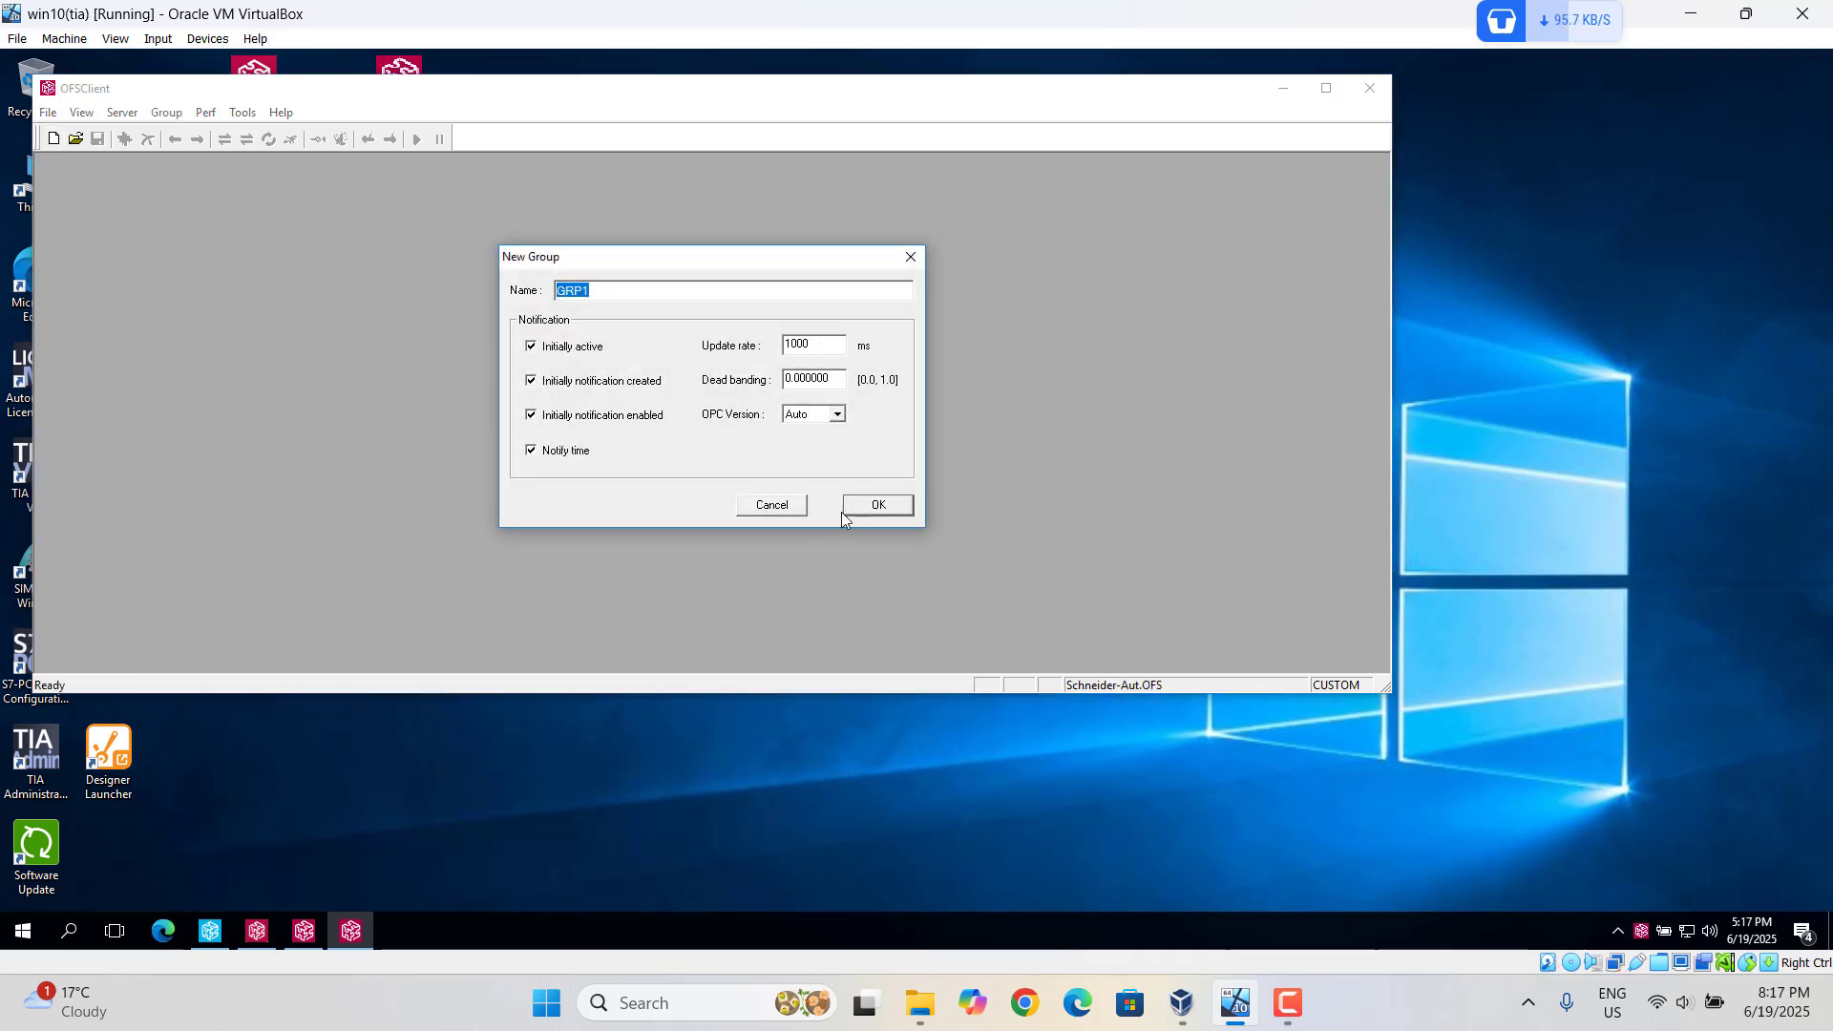
click(875, 506)
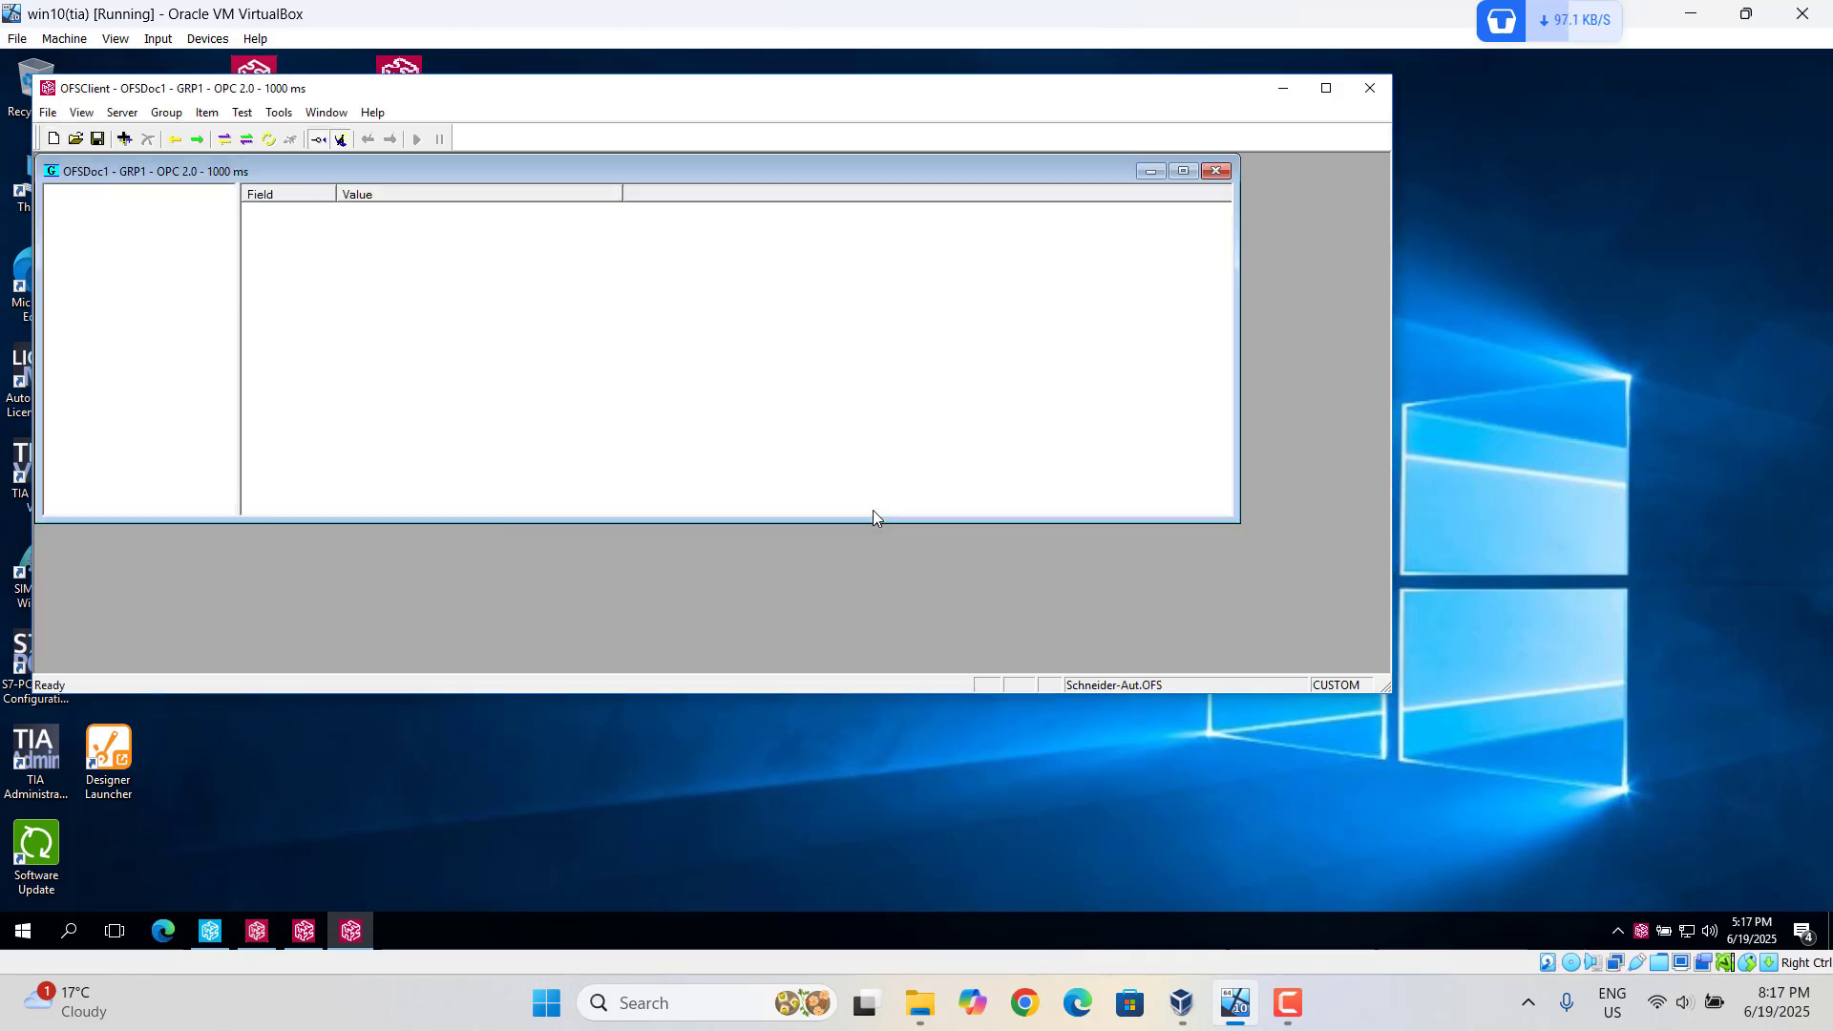
- Queue the ifix test variables lamp1, lamp2, start and stop as items for group GRP1
click(123, 140)
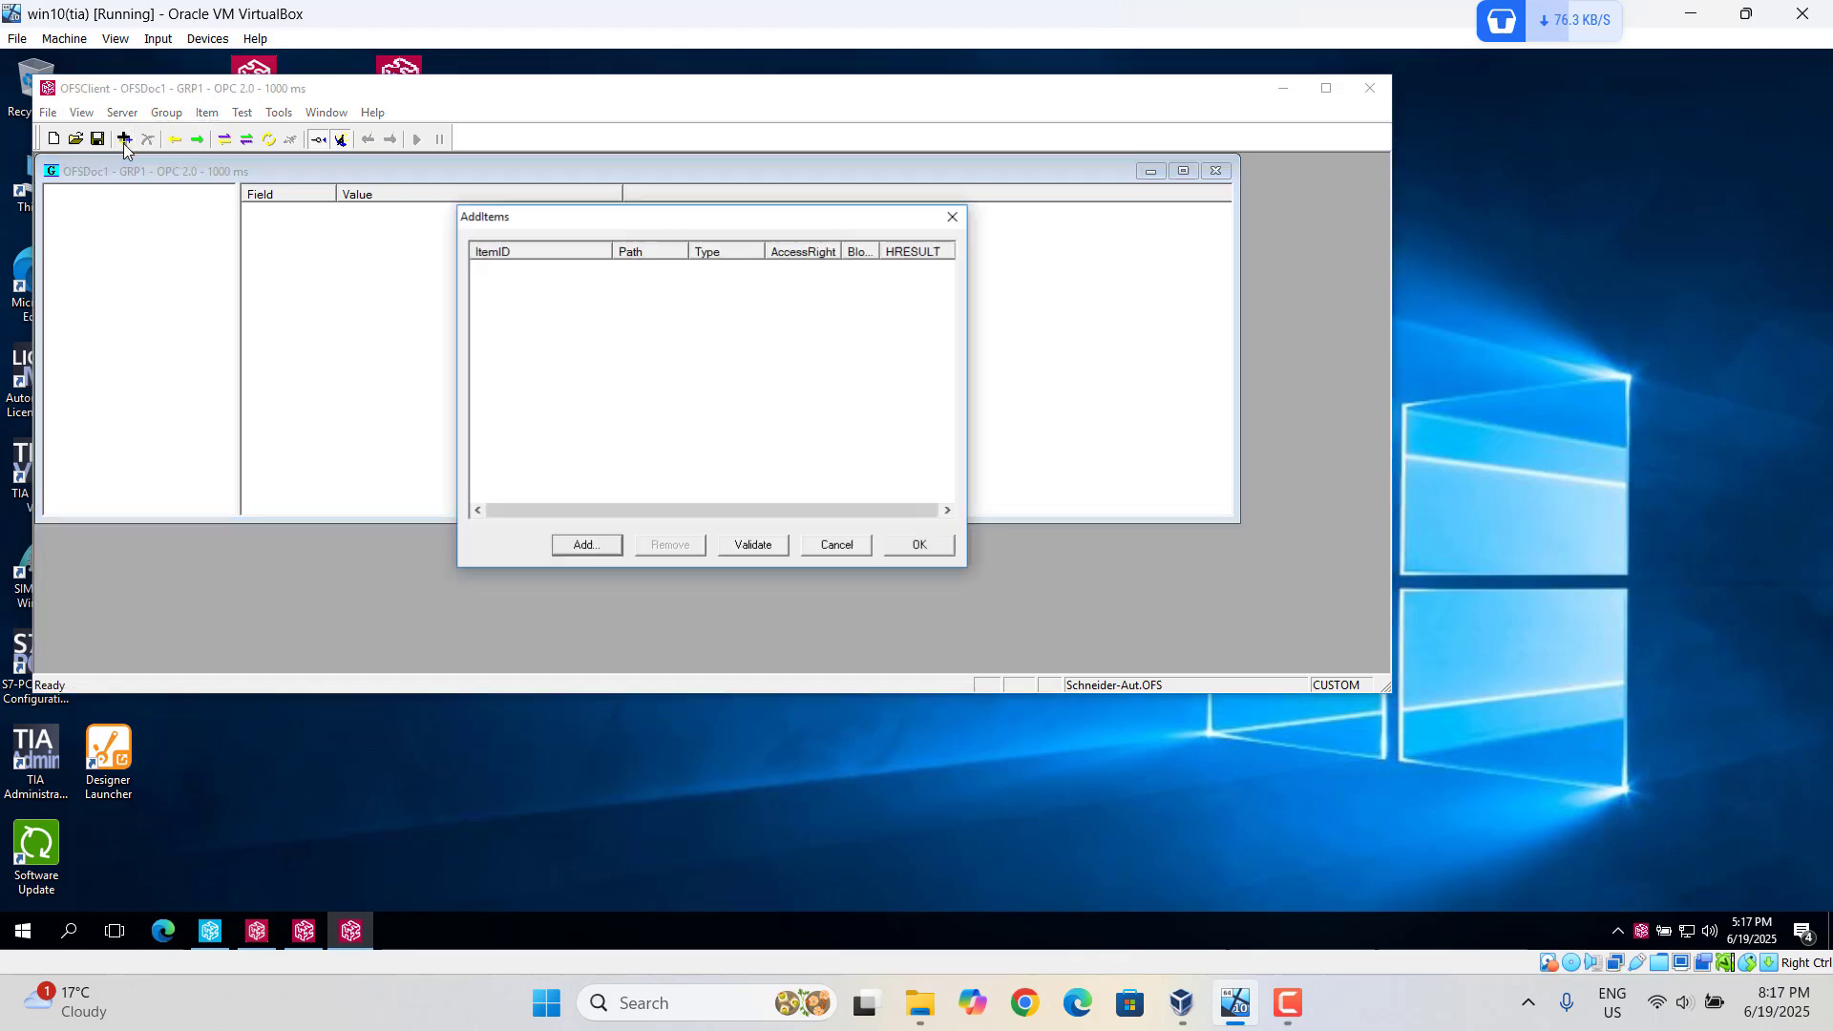
click(590, 548)
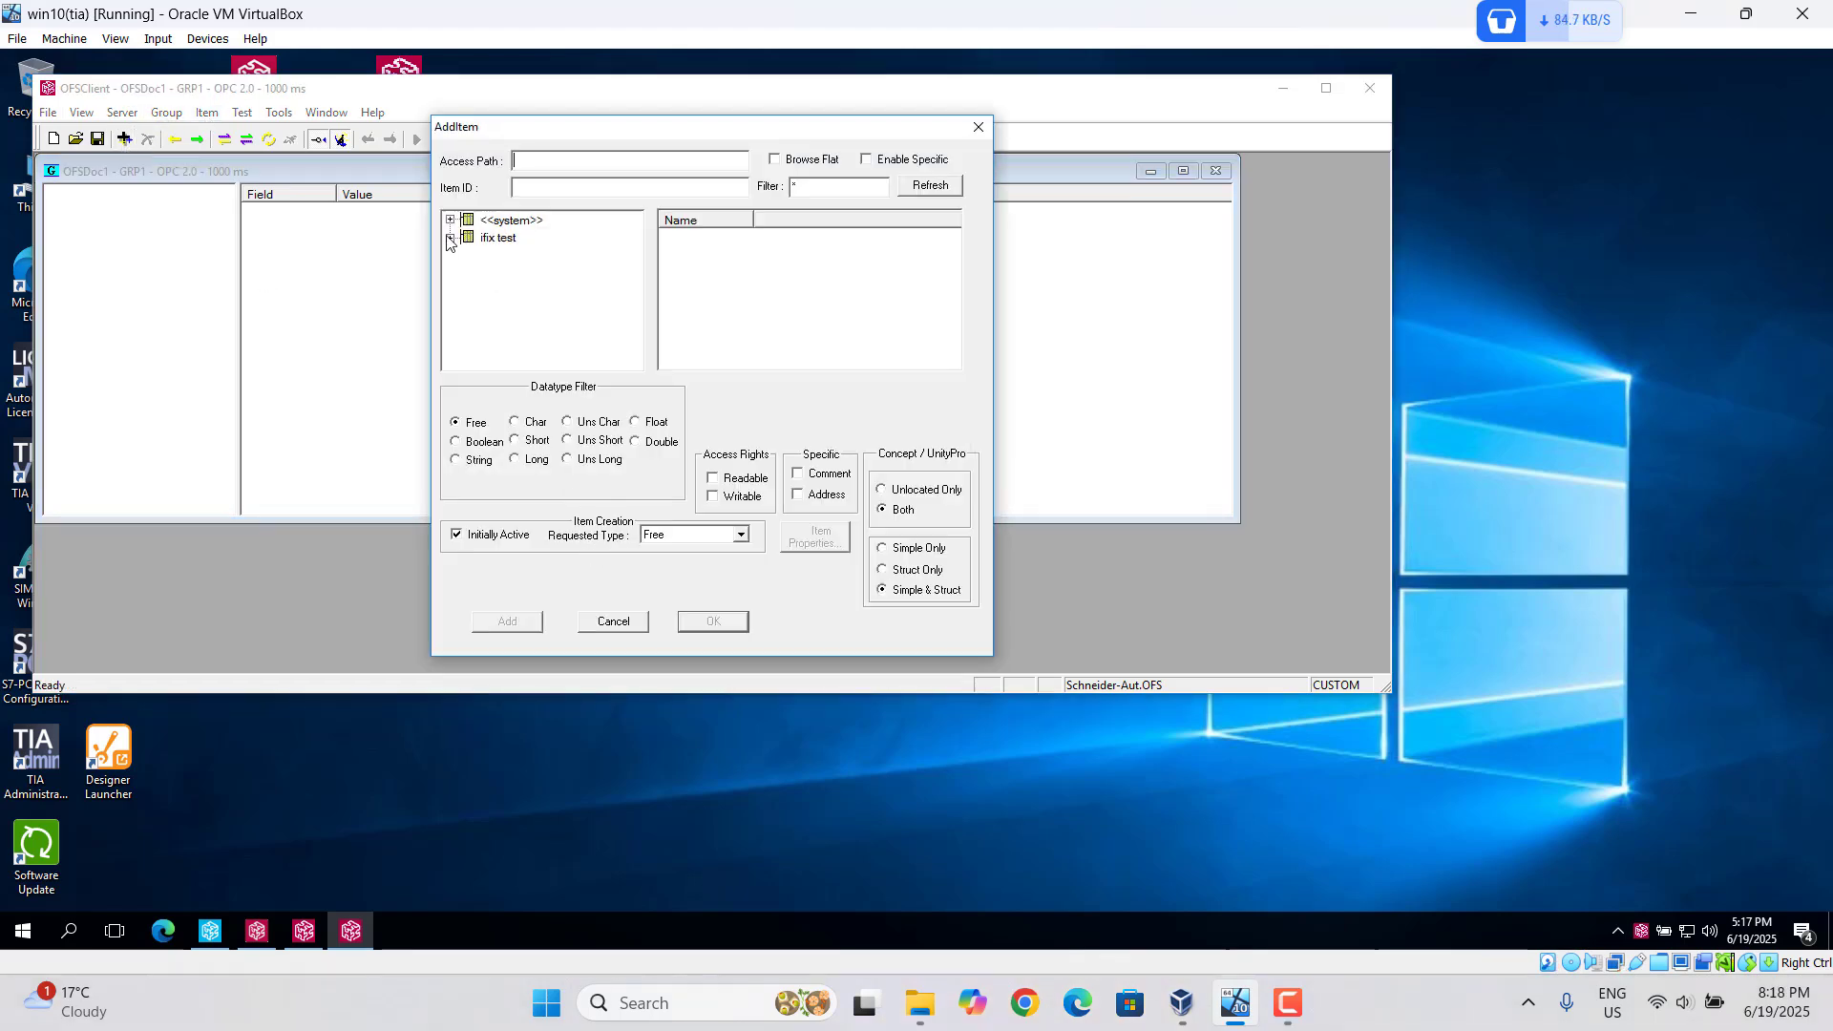
click(450, 238)
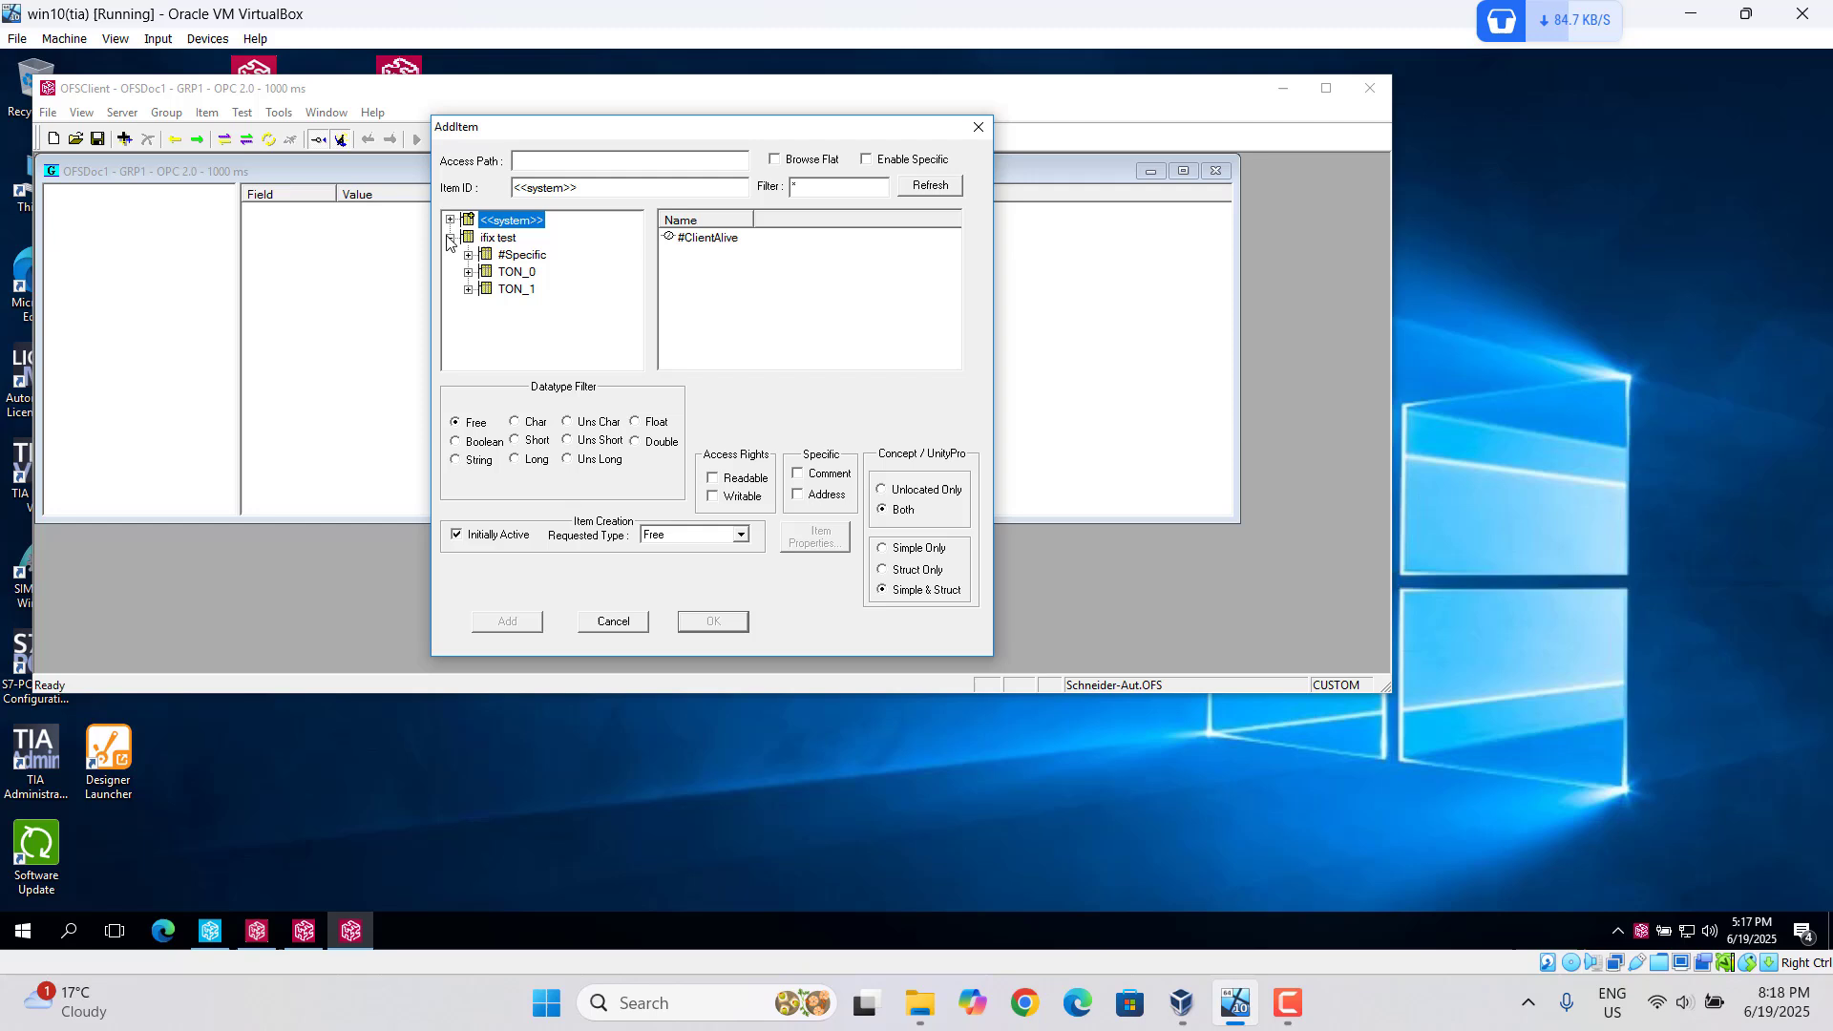
click(501, 238)
click(693, 238)
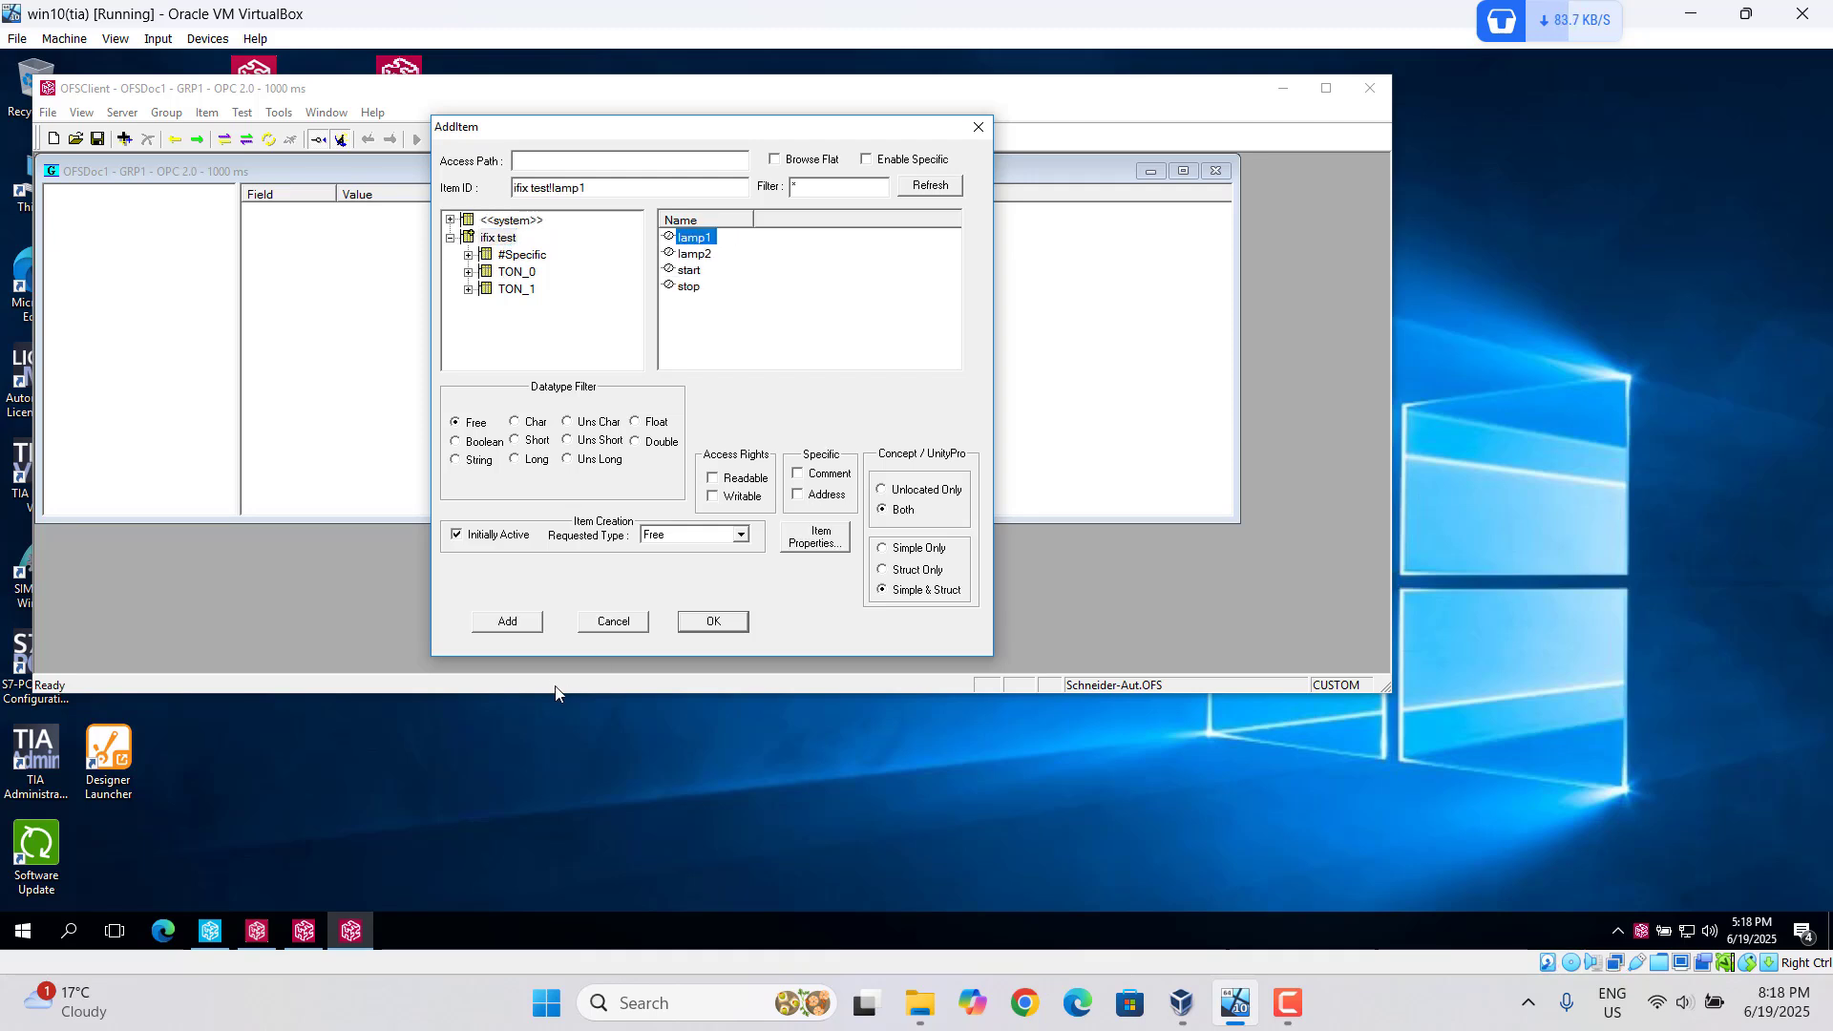
click(512, 623)
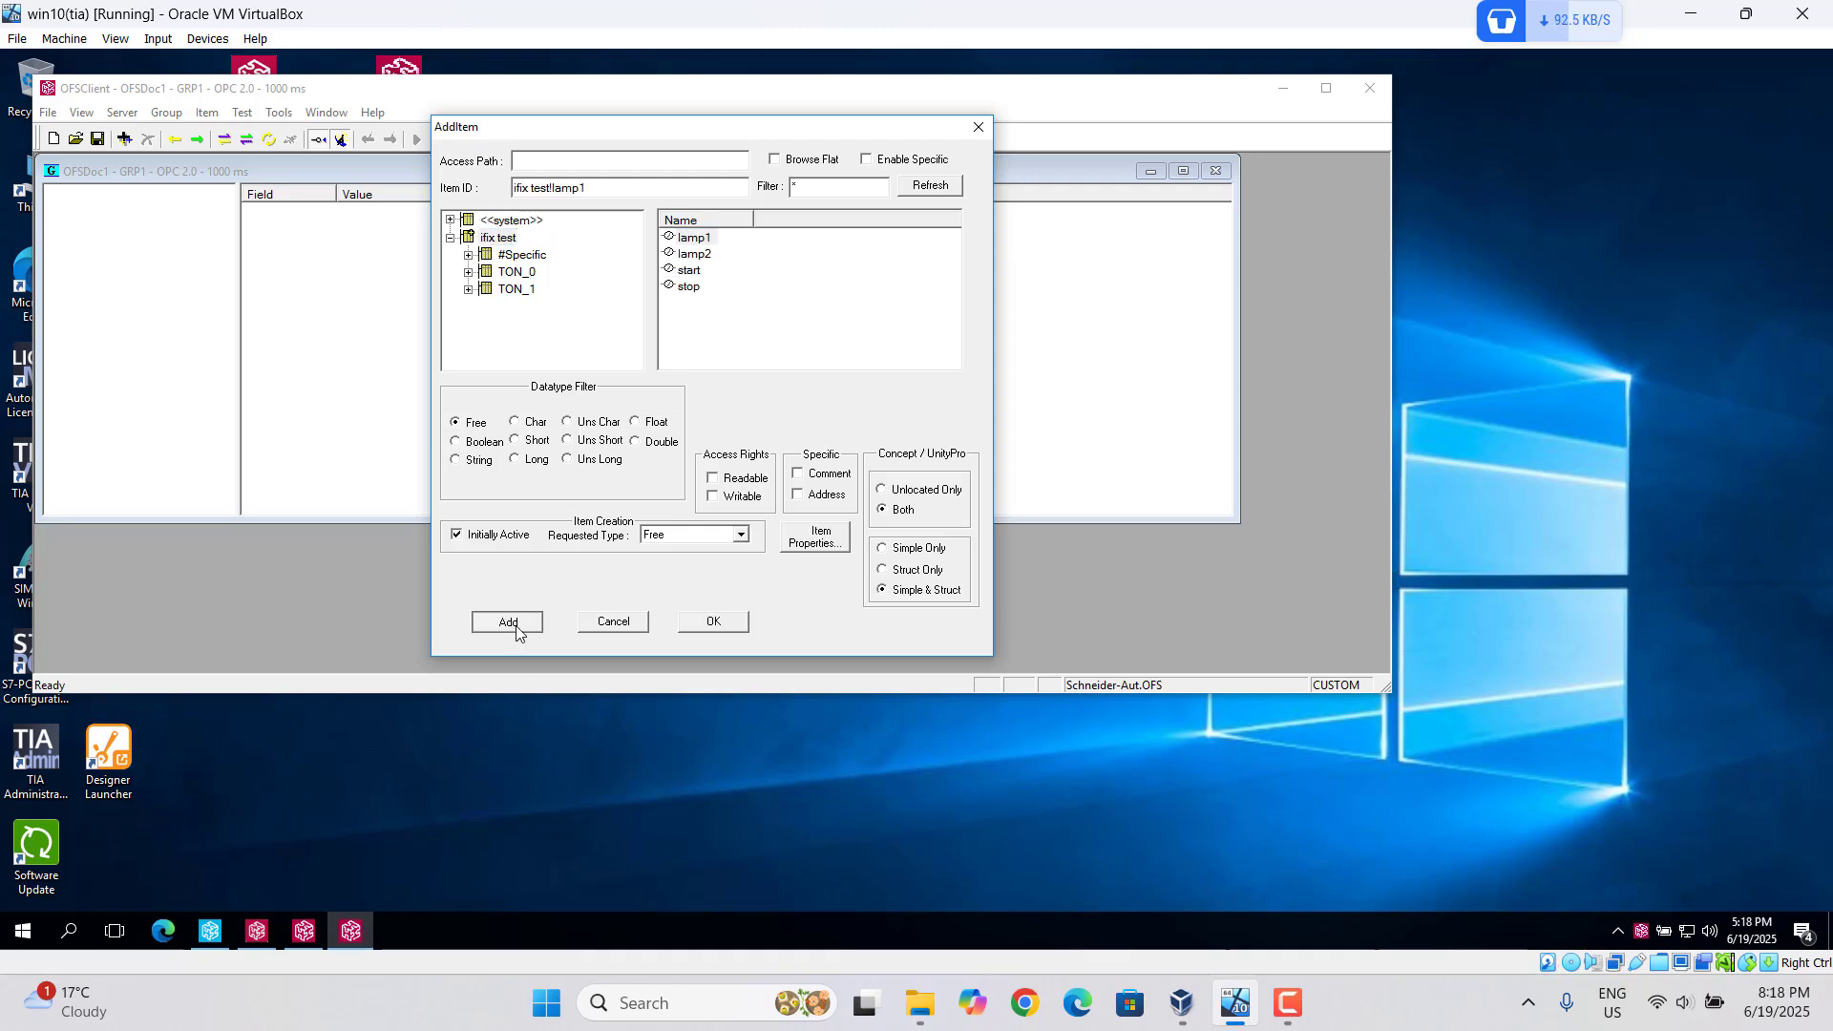
click(694, 254)
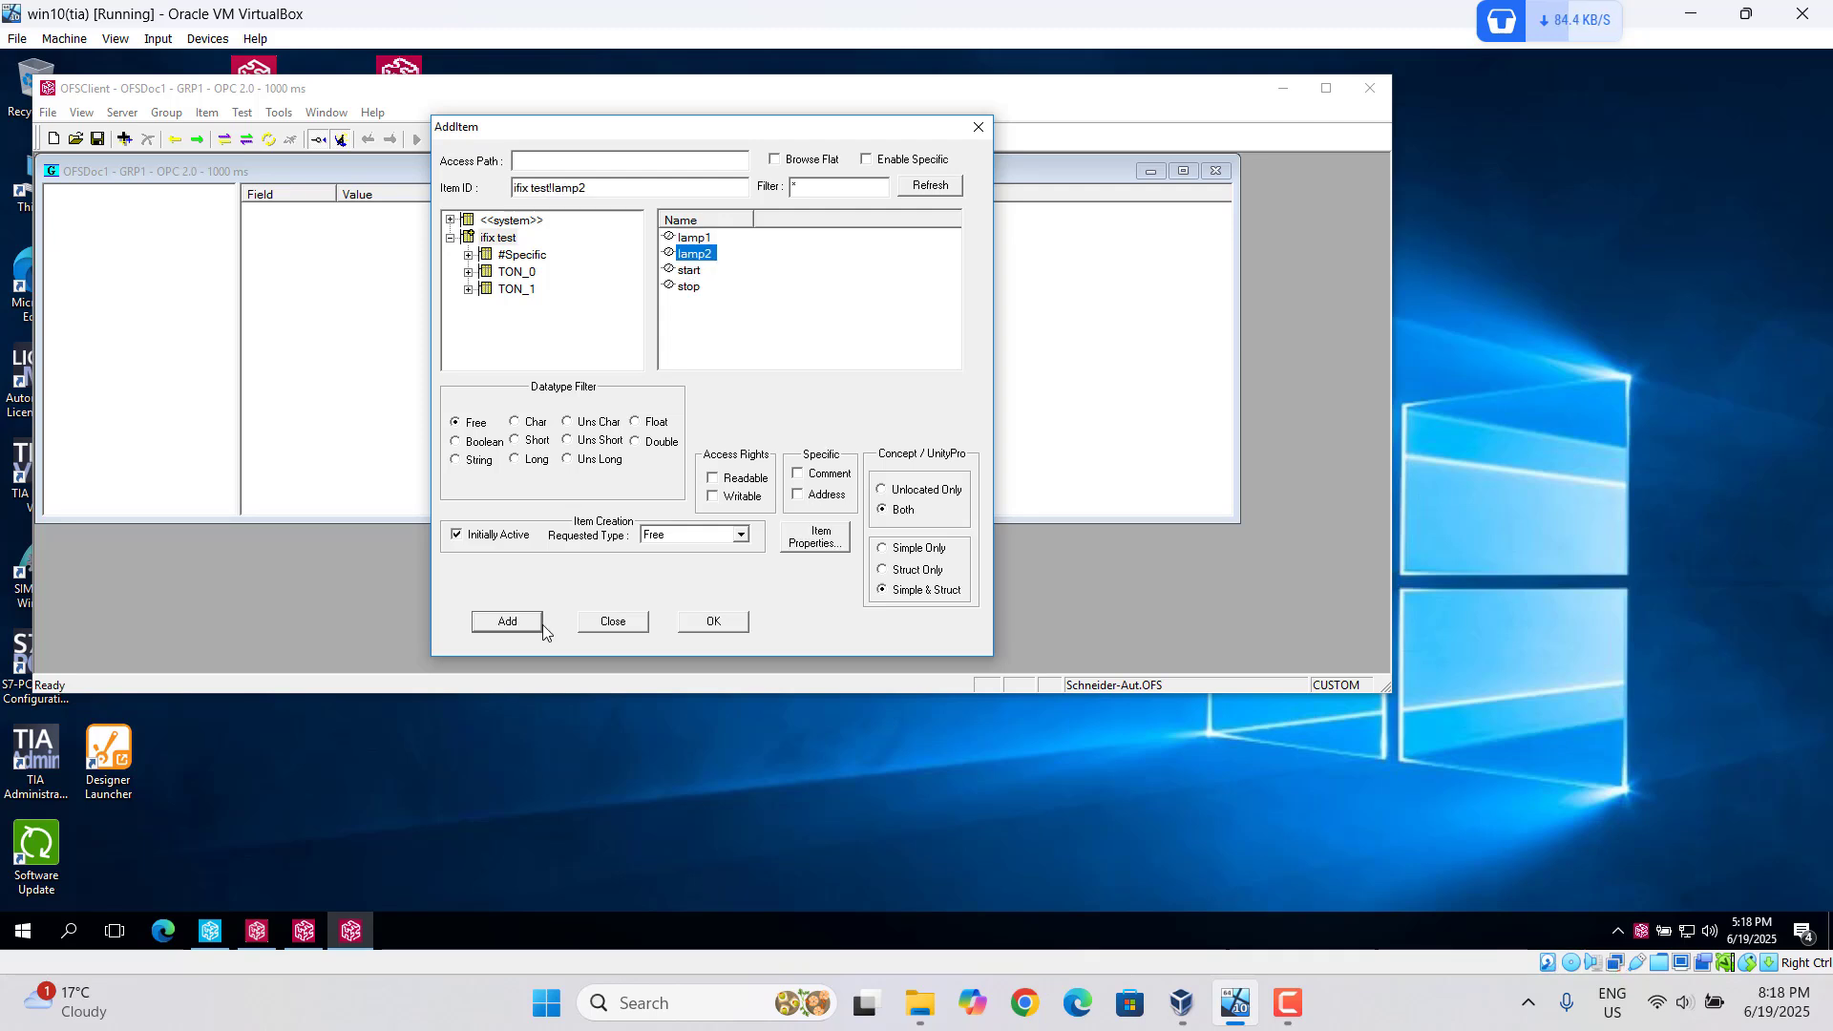
click(513, 625)
click(689, 271)
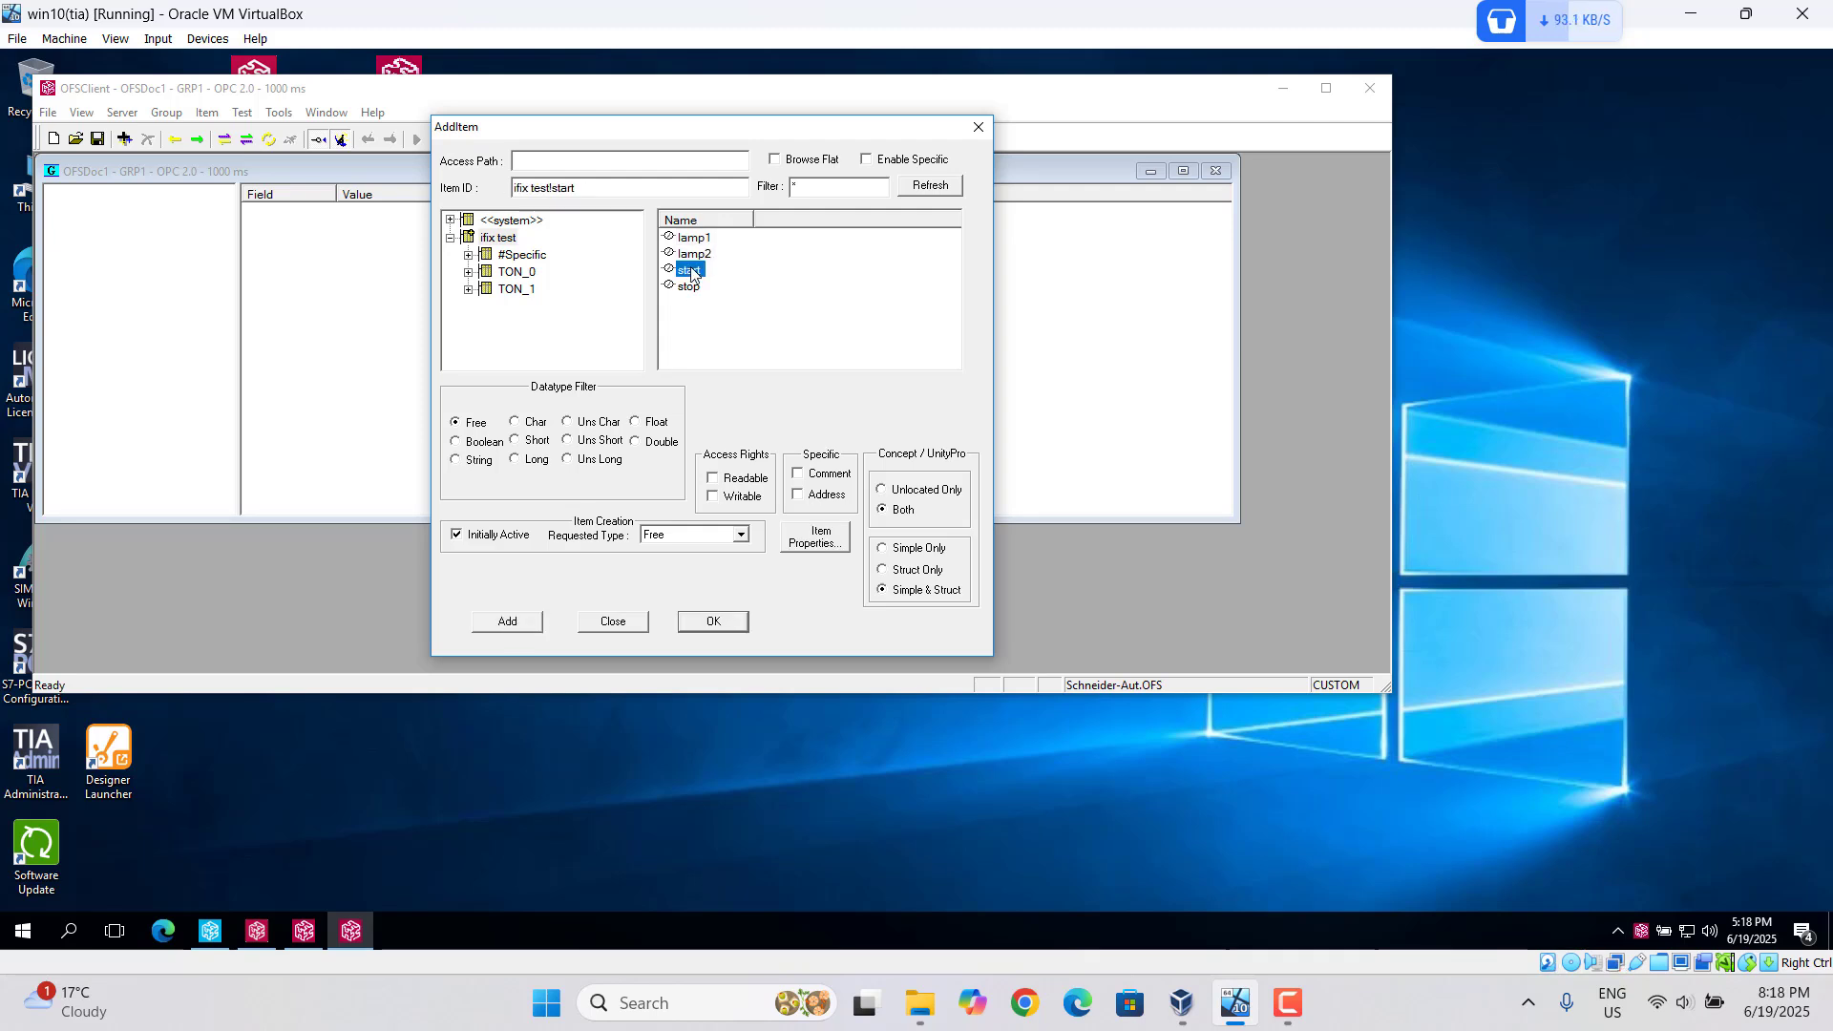
click(513, 626)
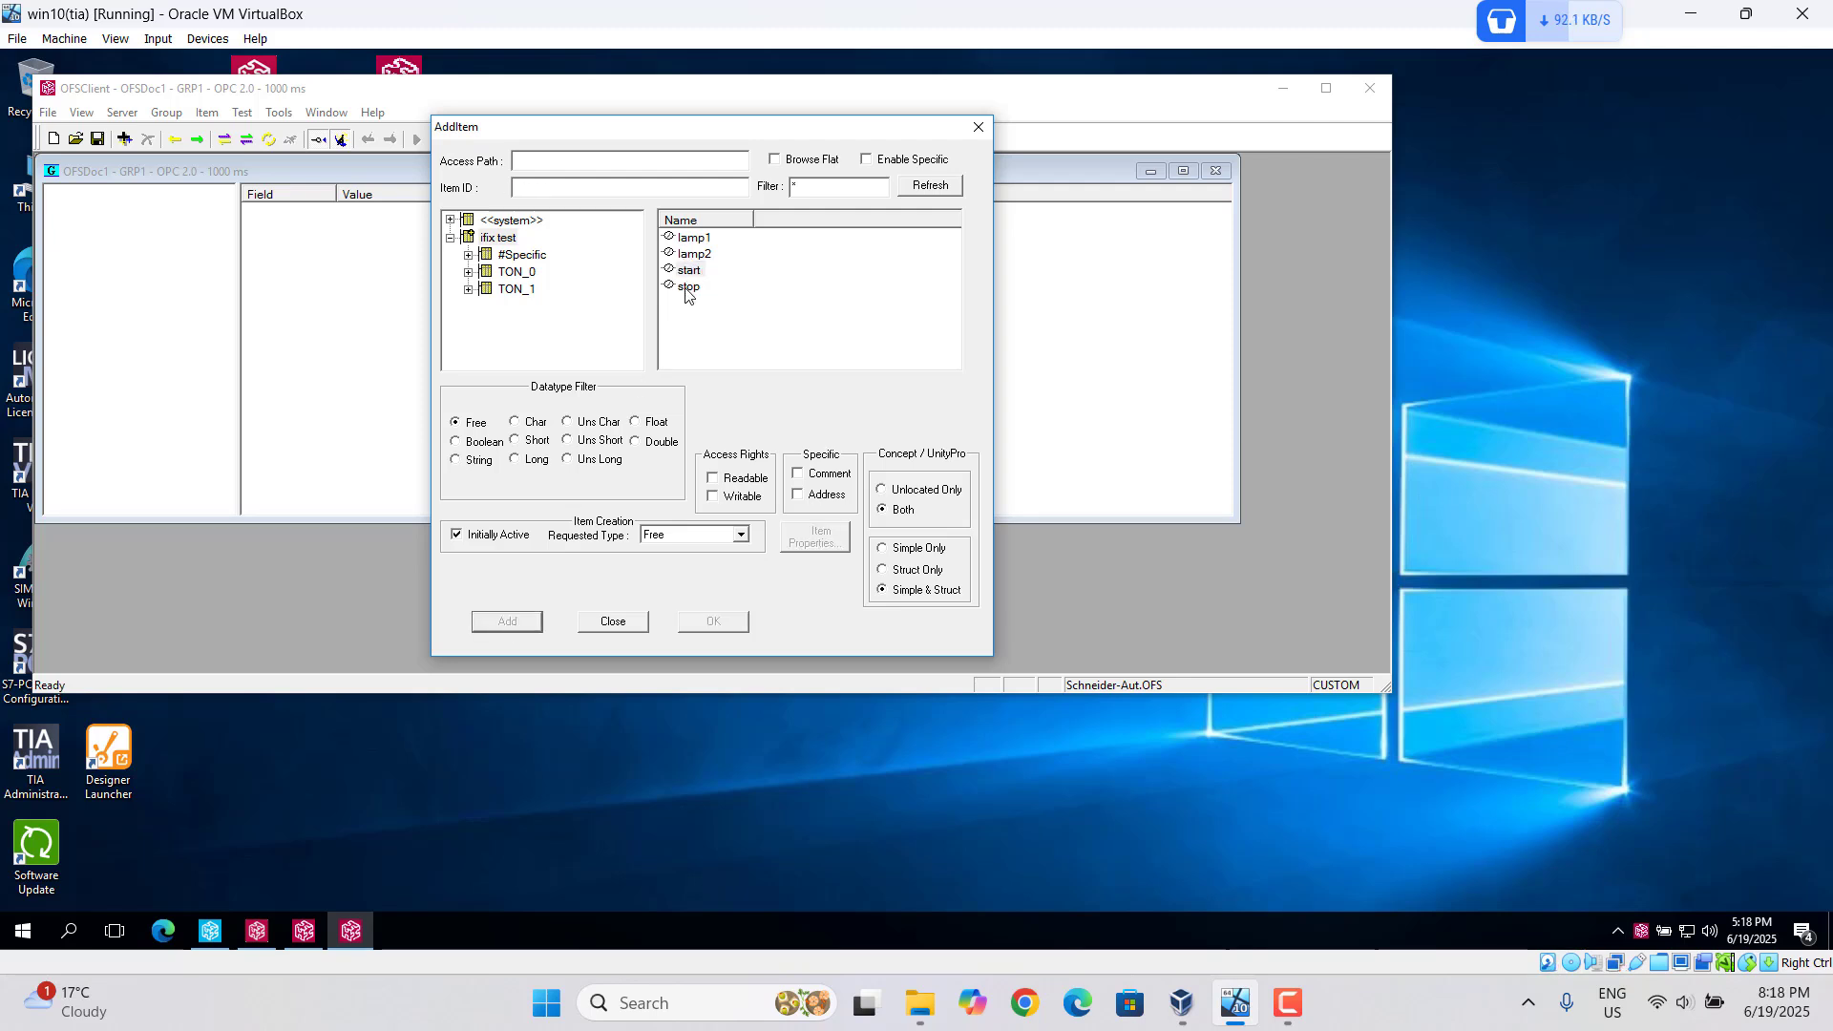
click(687, 287)
click(507, 621)
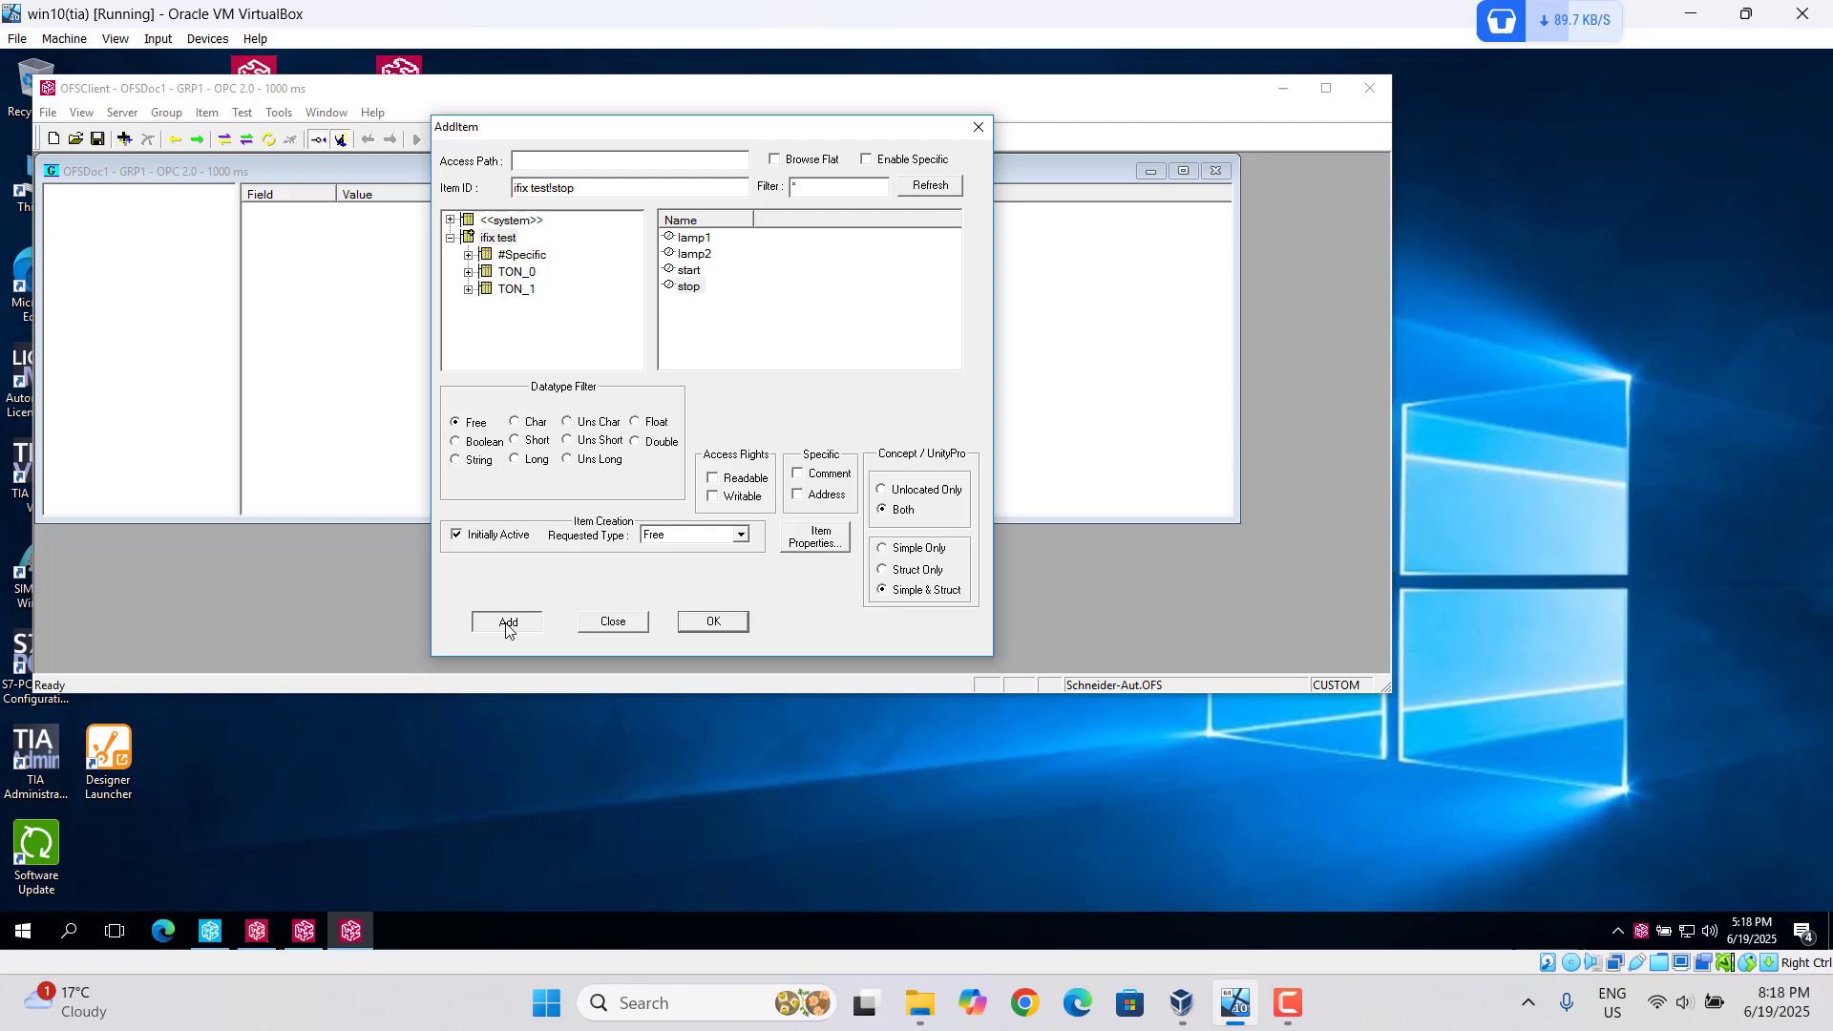
- Queue the ET values of TON_0 and TON_1 as items, then validate the full item list and accept it into GRP1
click(517, 272)
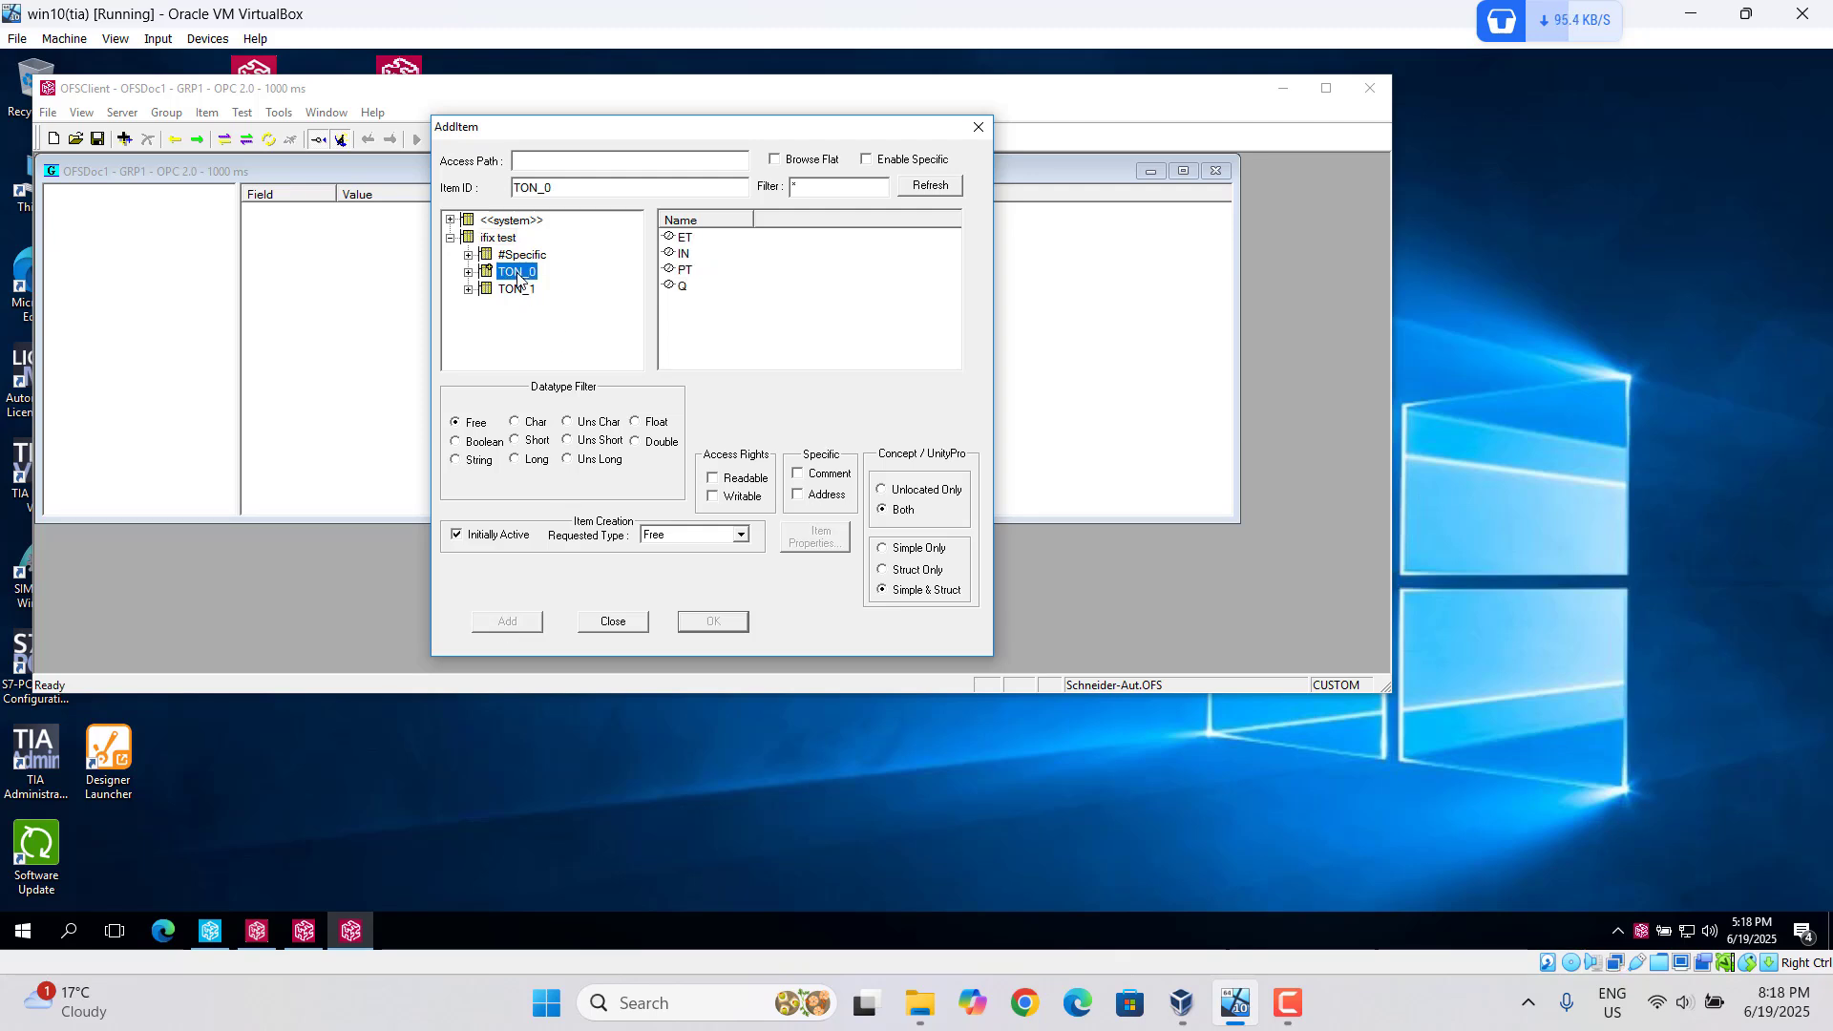
click(685, 238)
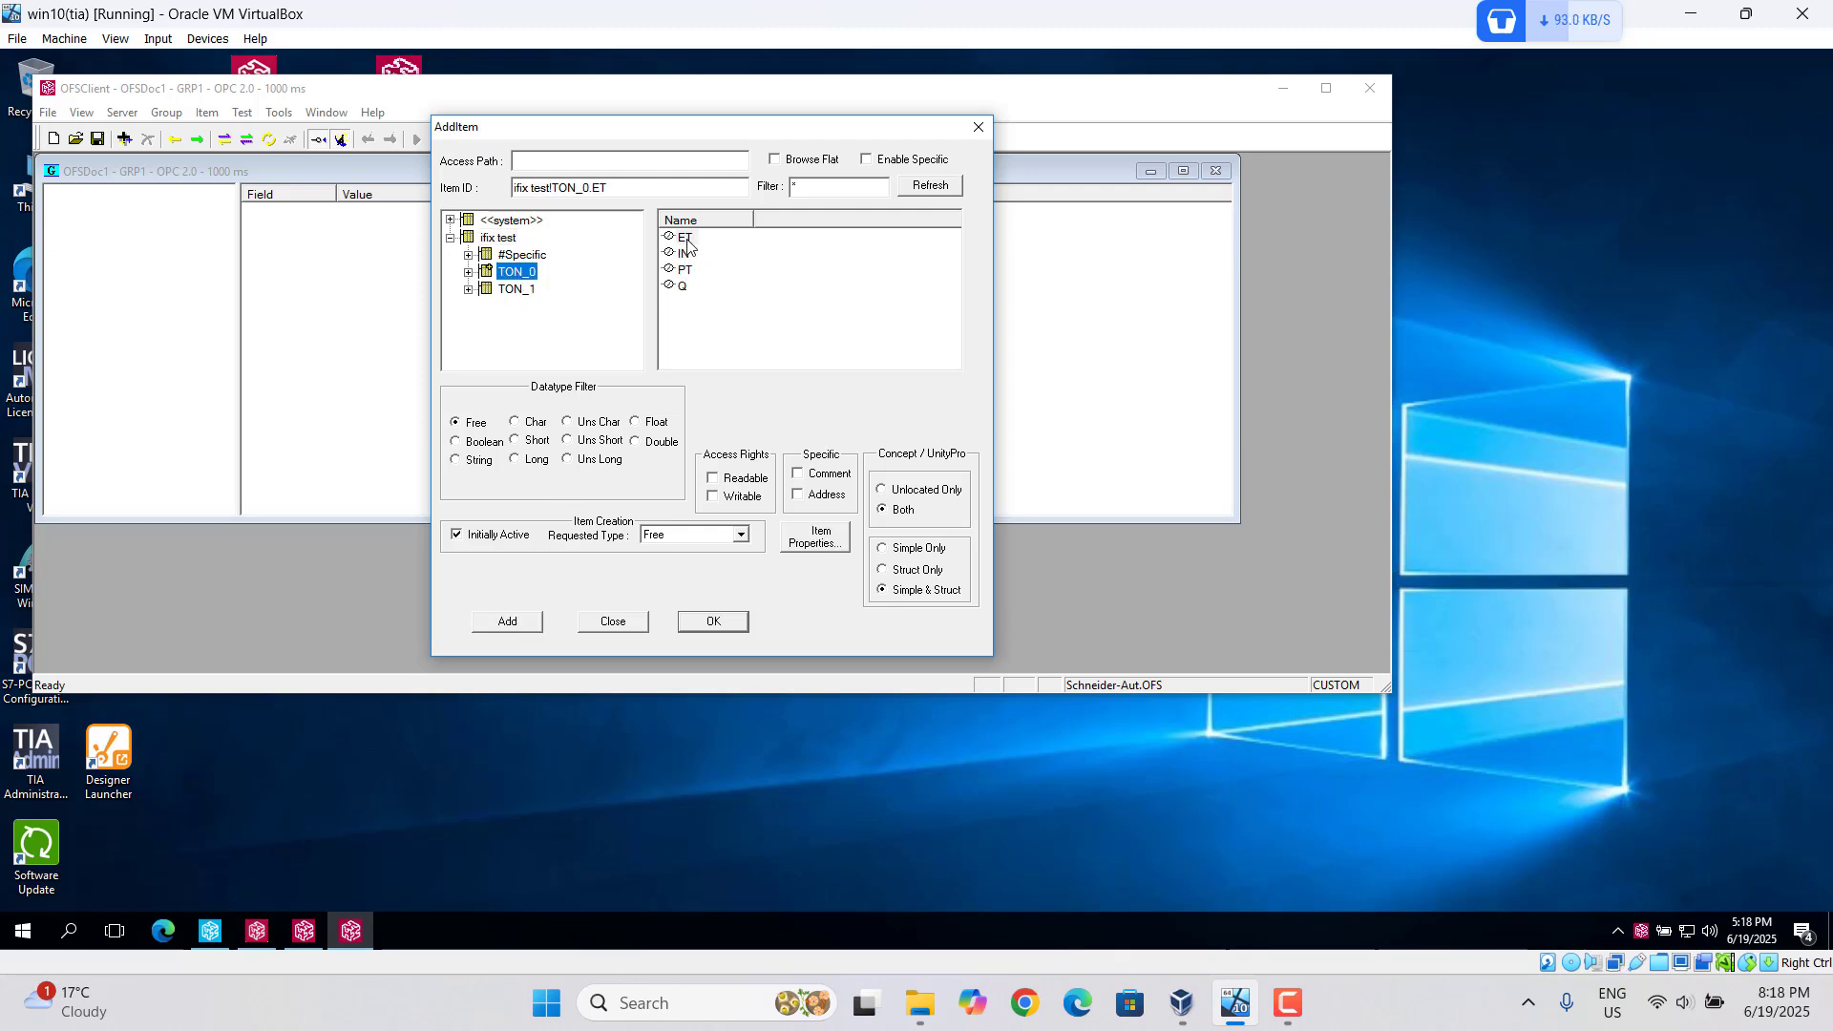
click(509, 622)
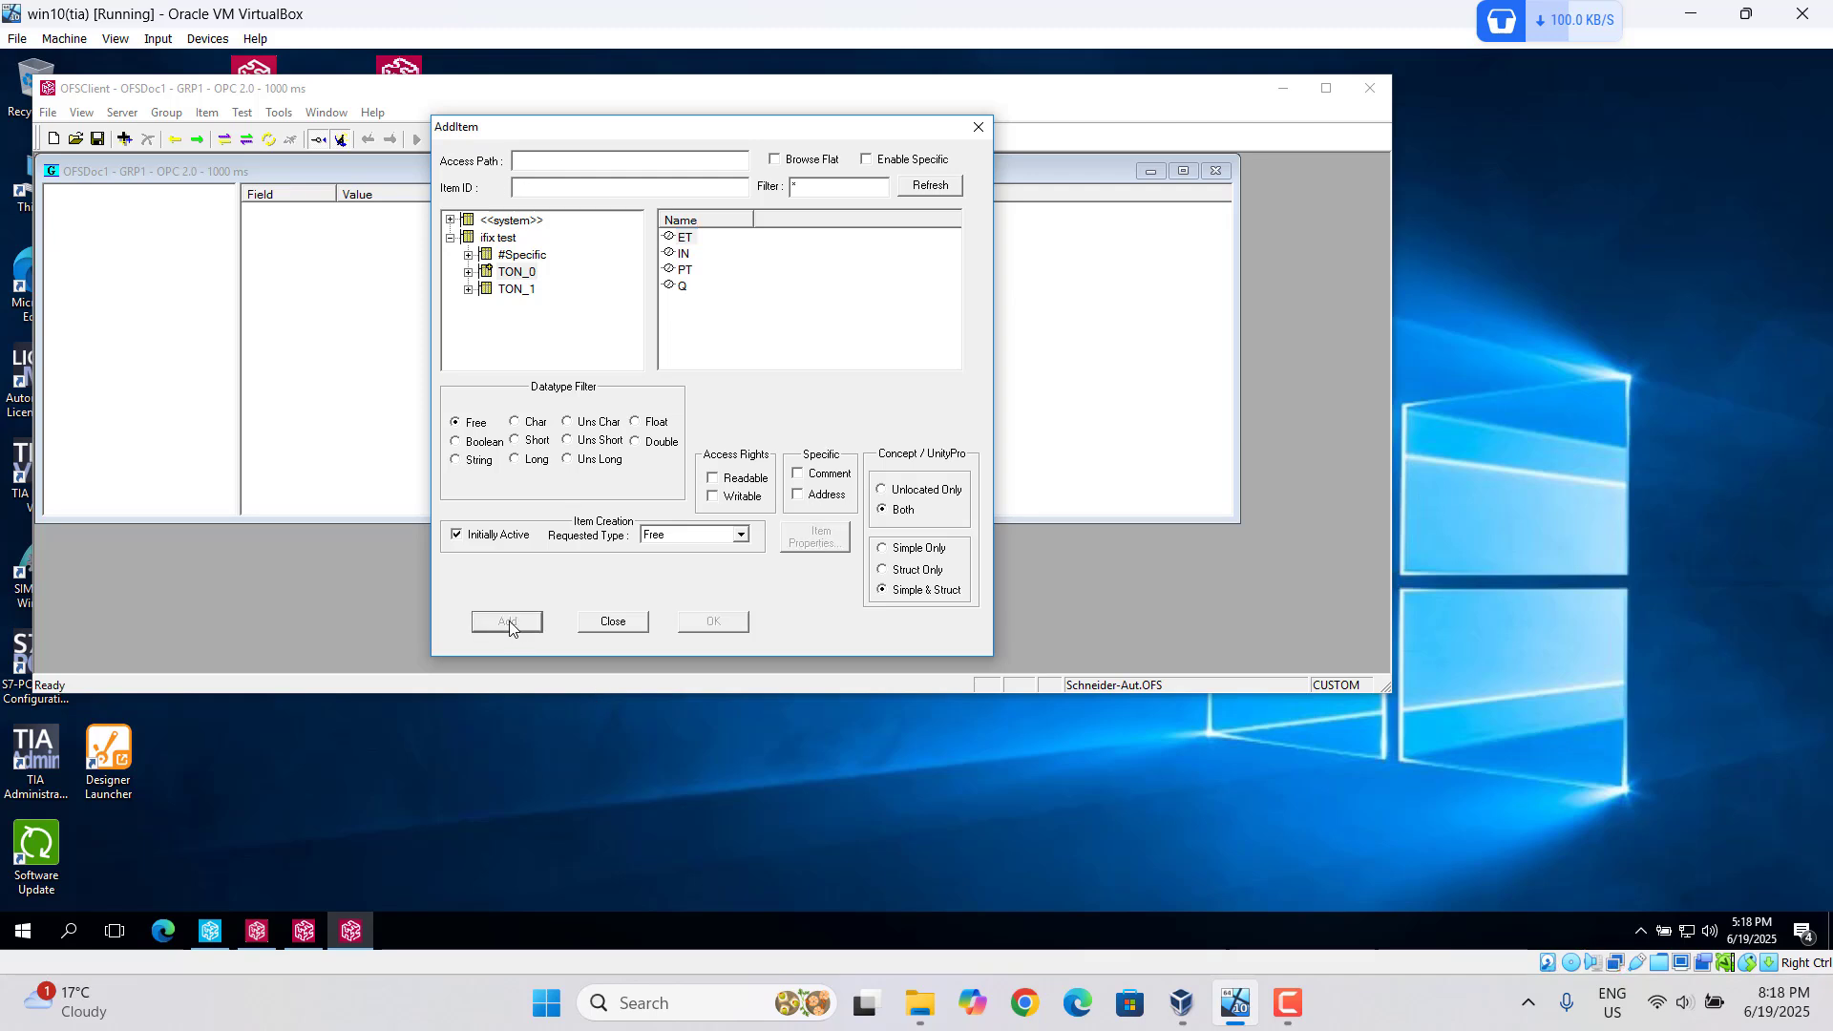
click(516, 289)
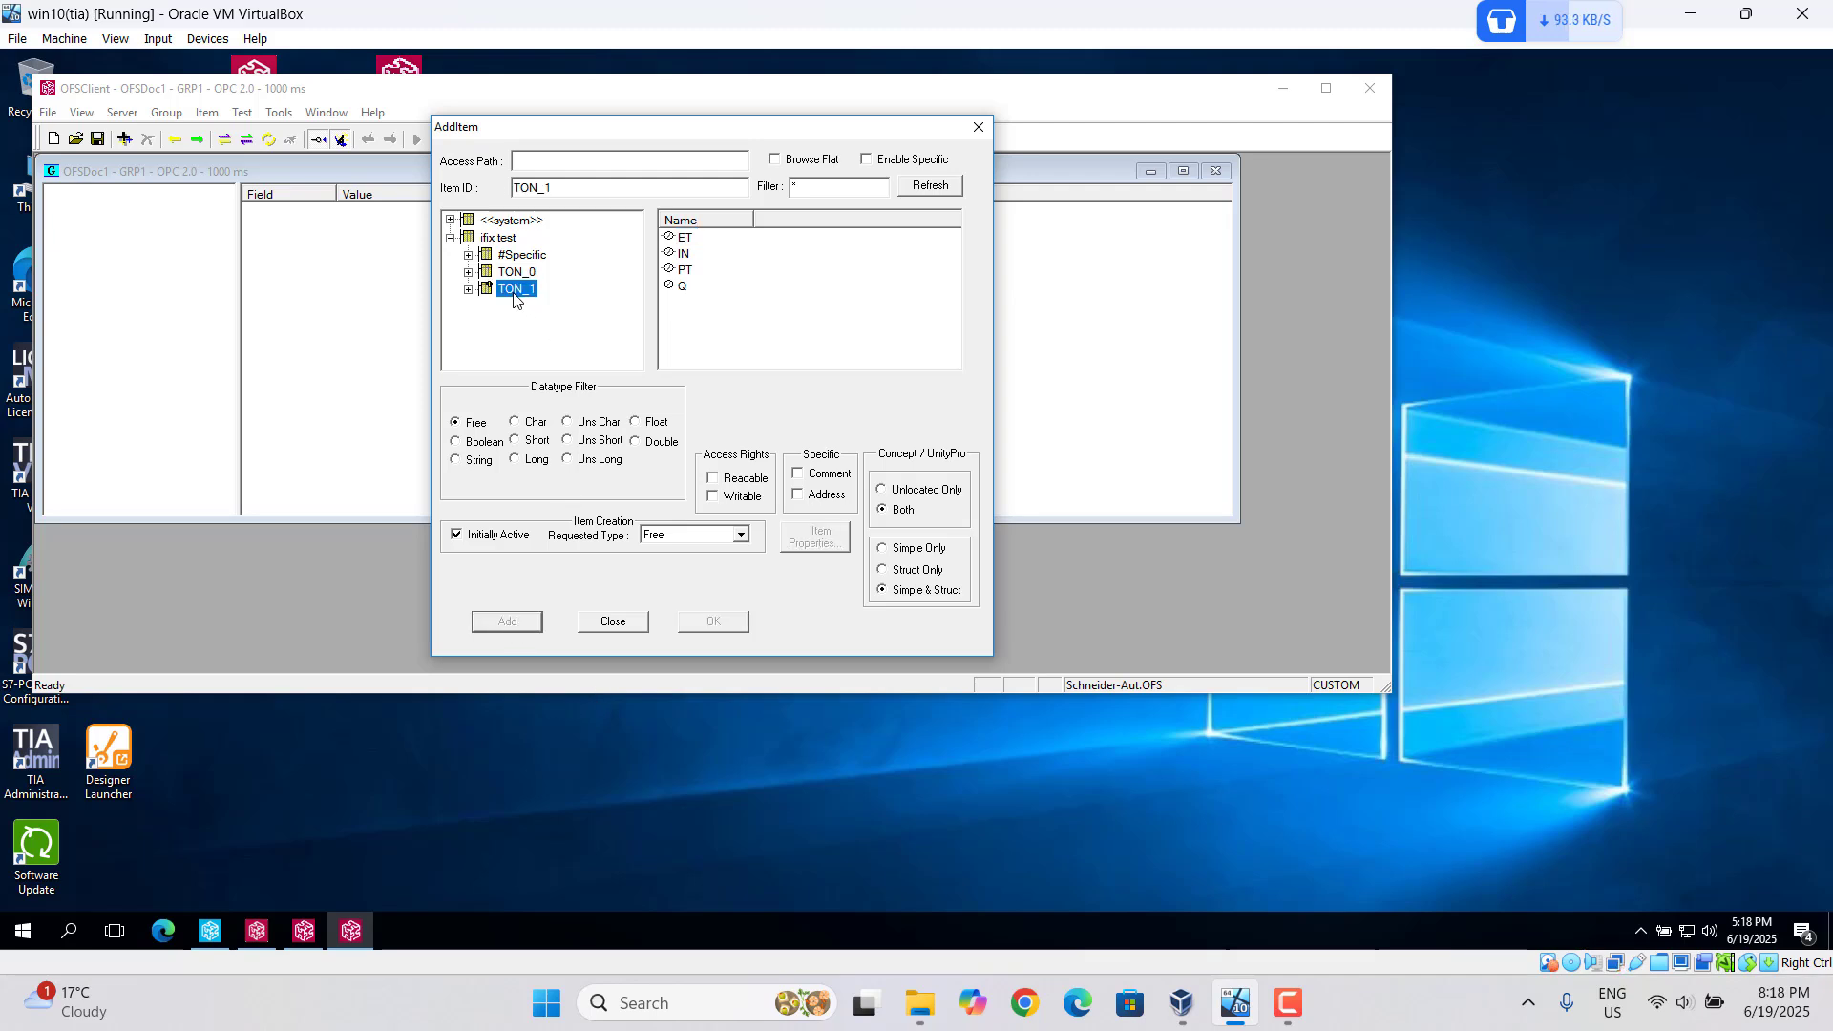
click(679, 239)
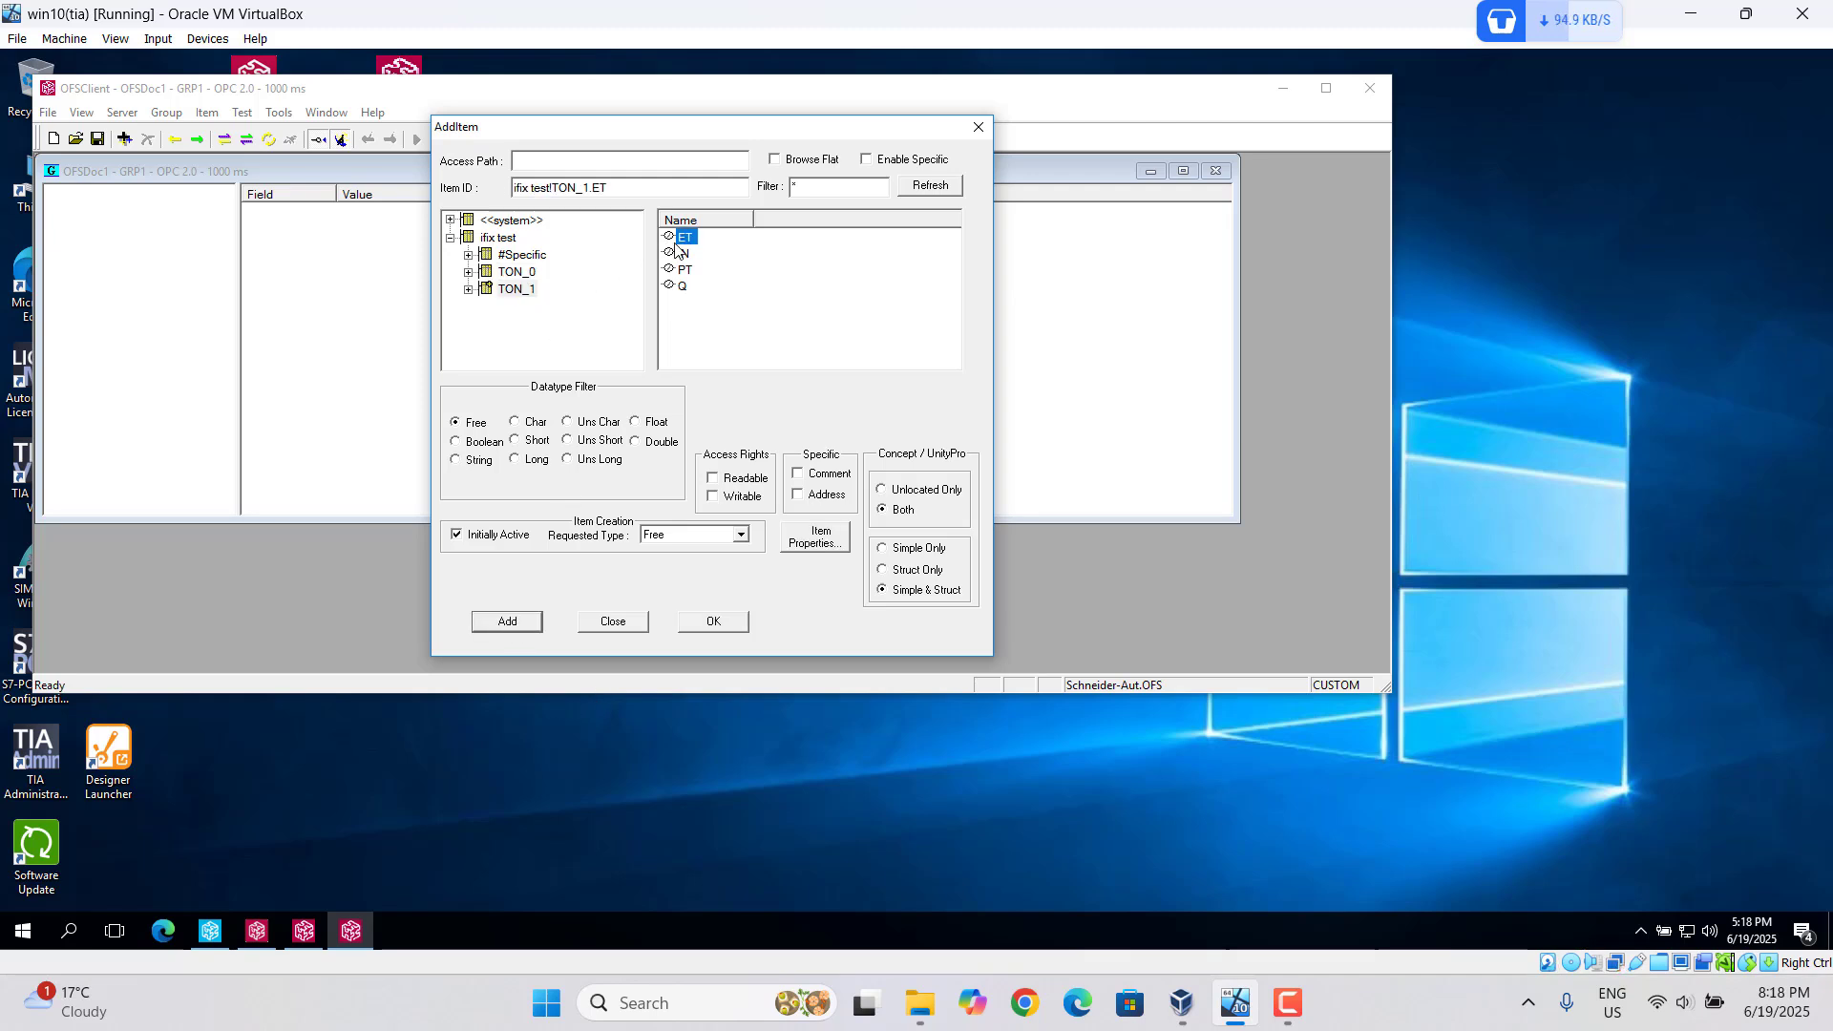
click(509, 623)
click(613, 622)
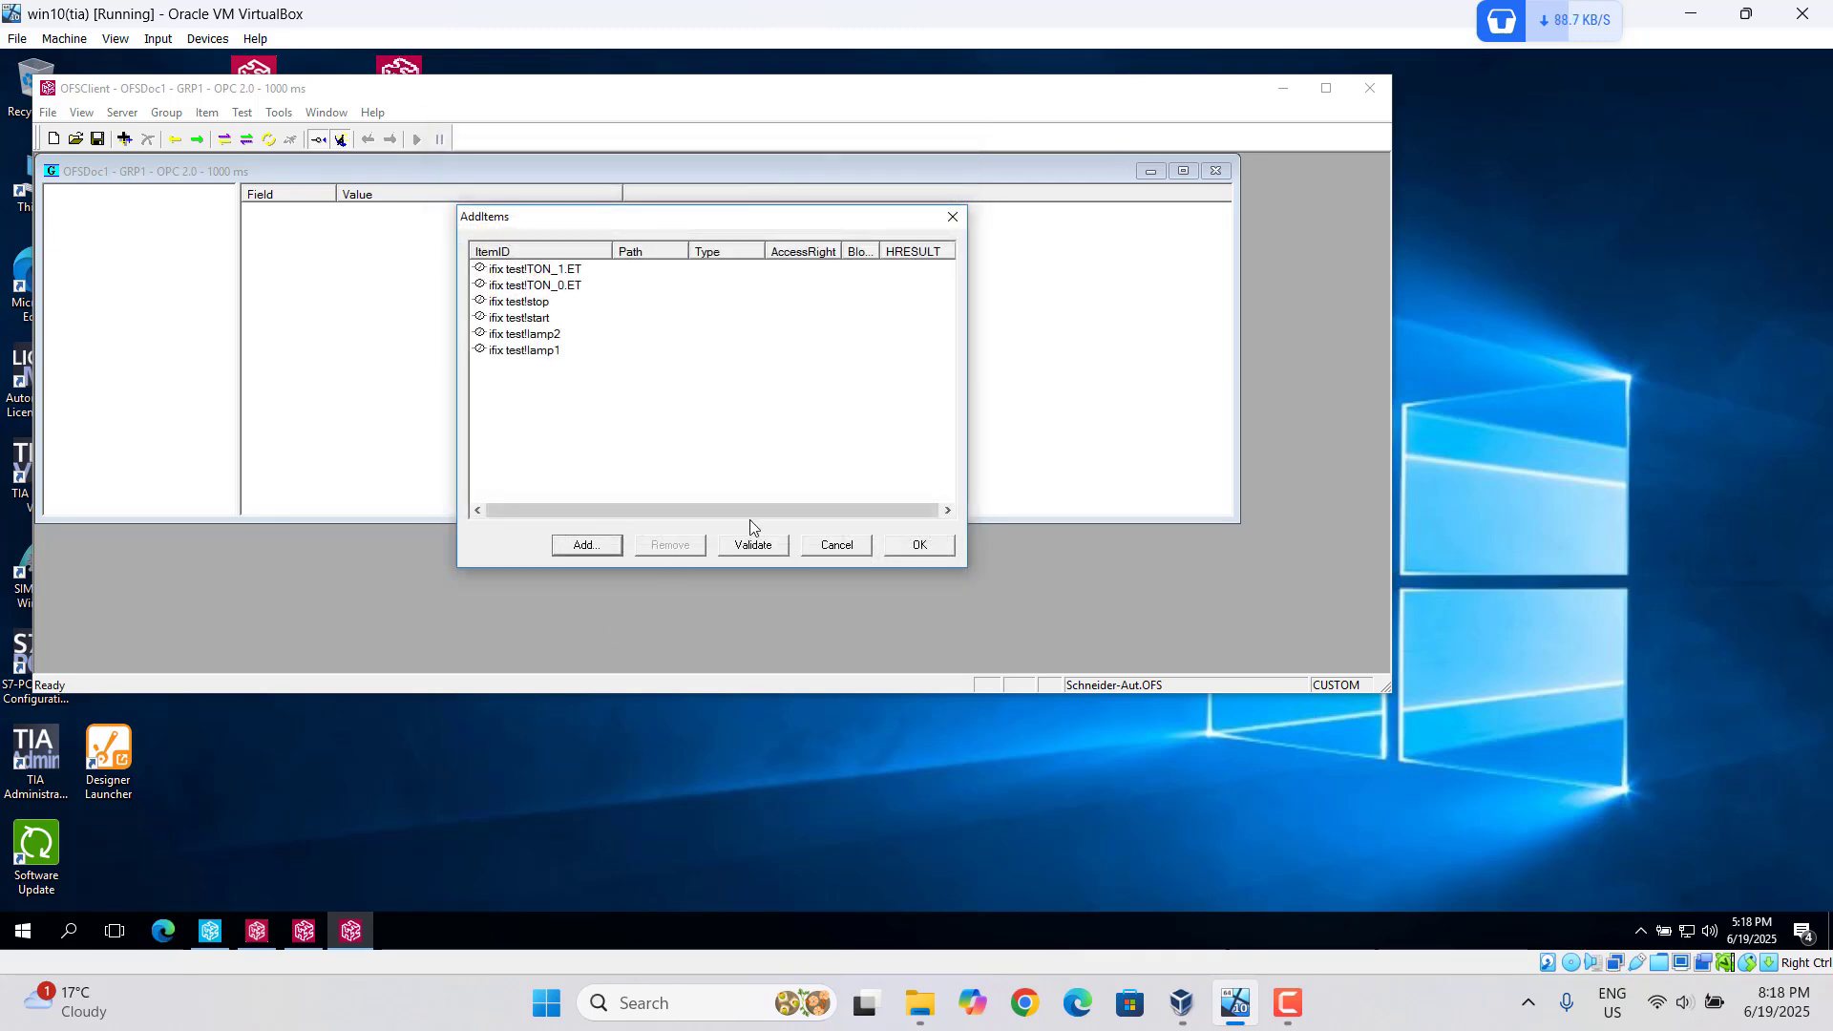
click(754, 552)
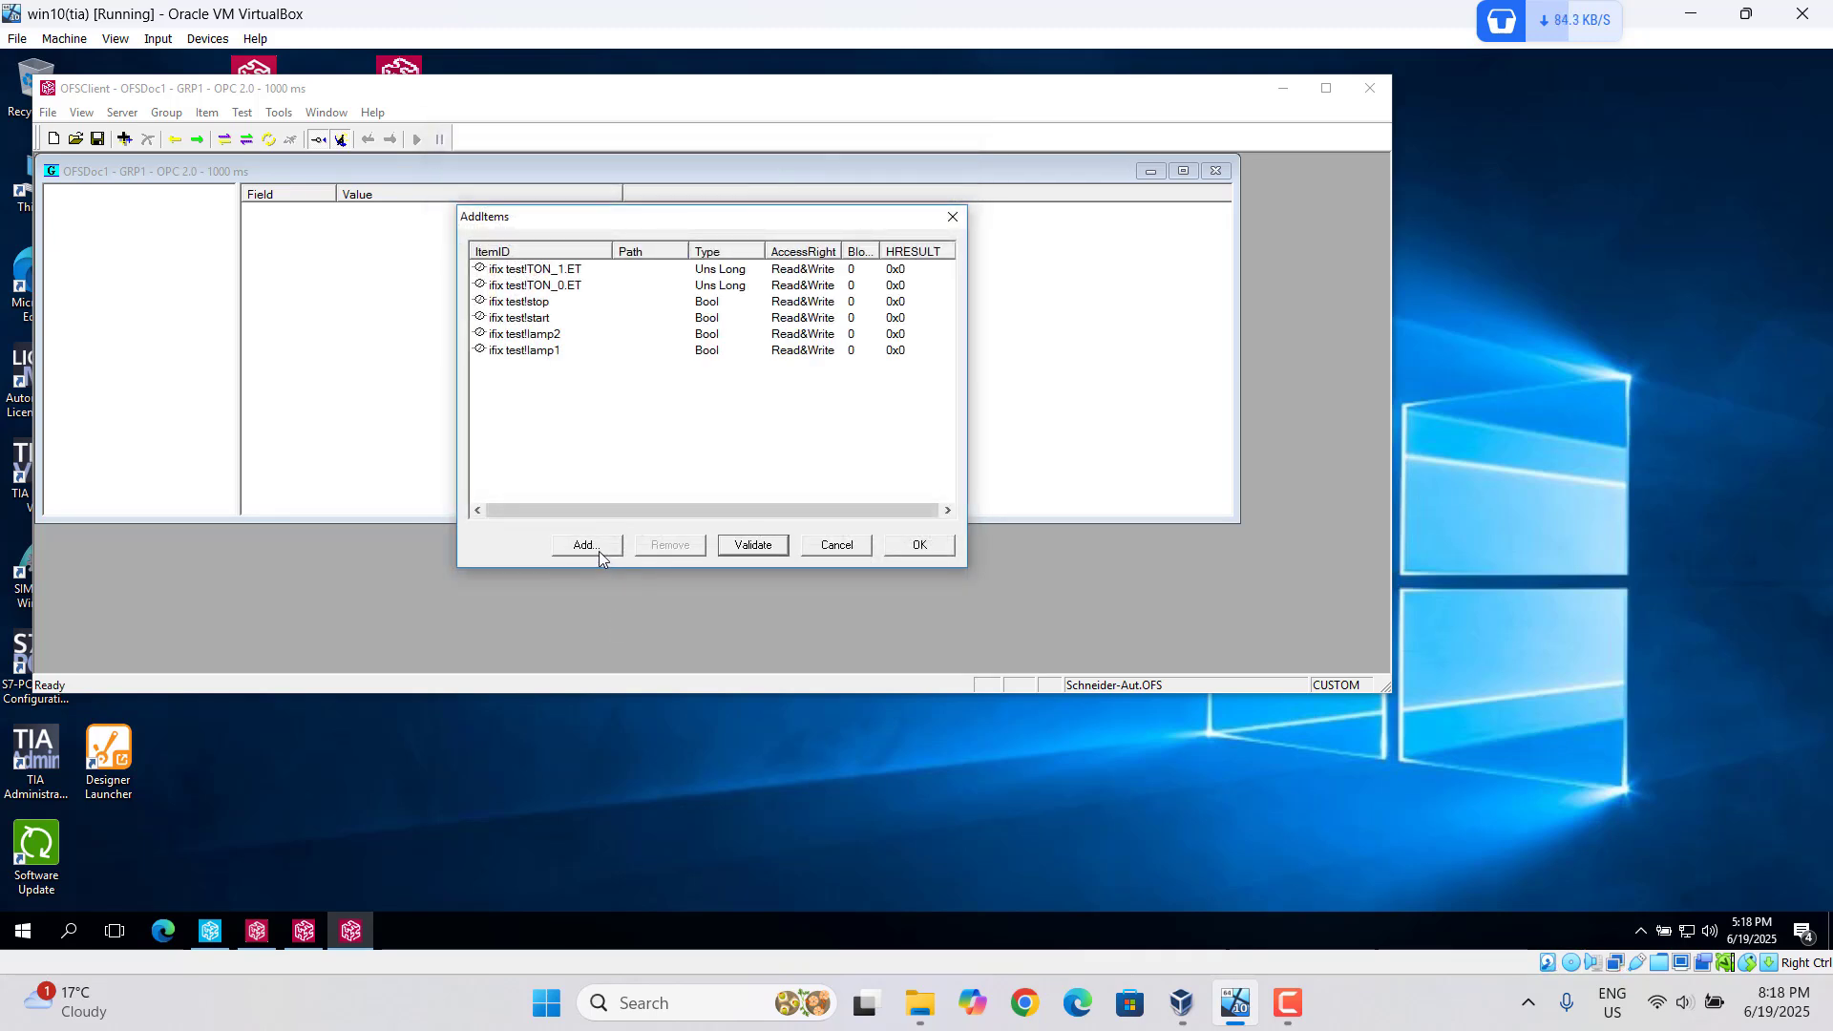
click(919, 545)
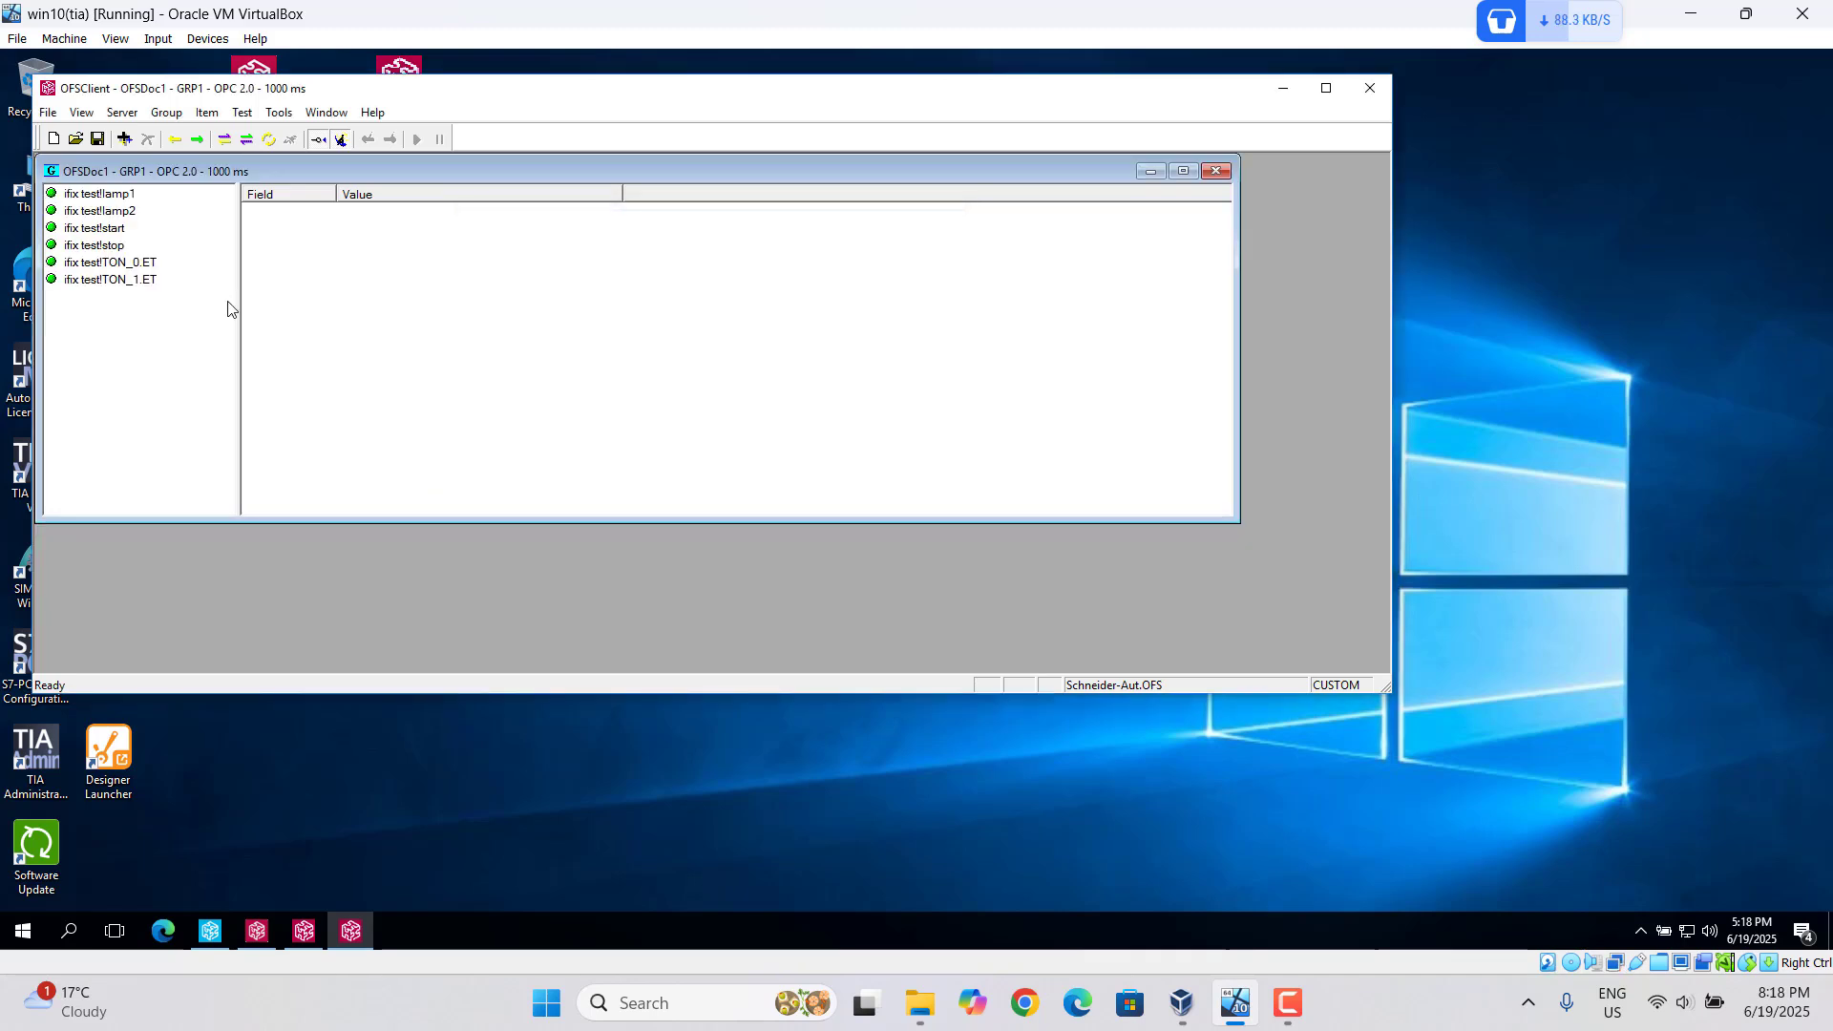
- Select the TON_1.ET item, then switch to Unity Pro and set the start contact in rung 1 to 1
click(118, 268)
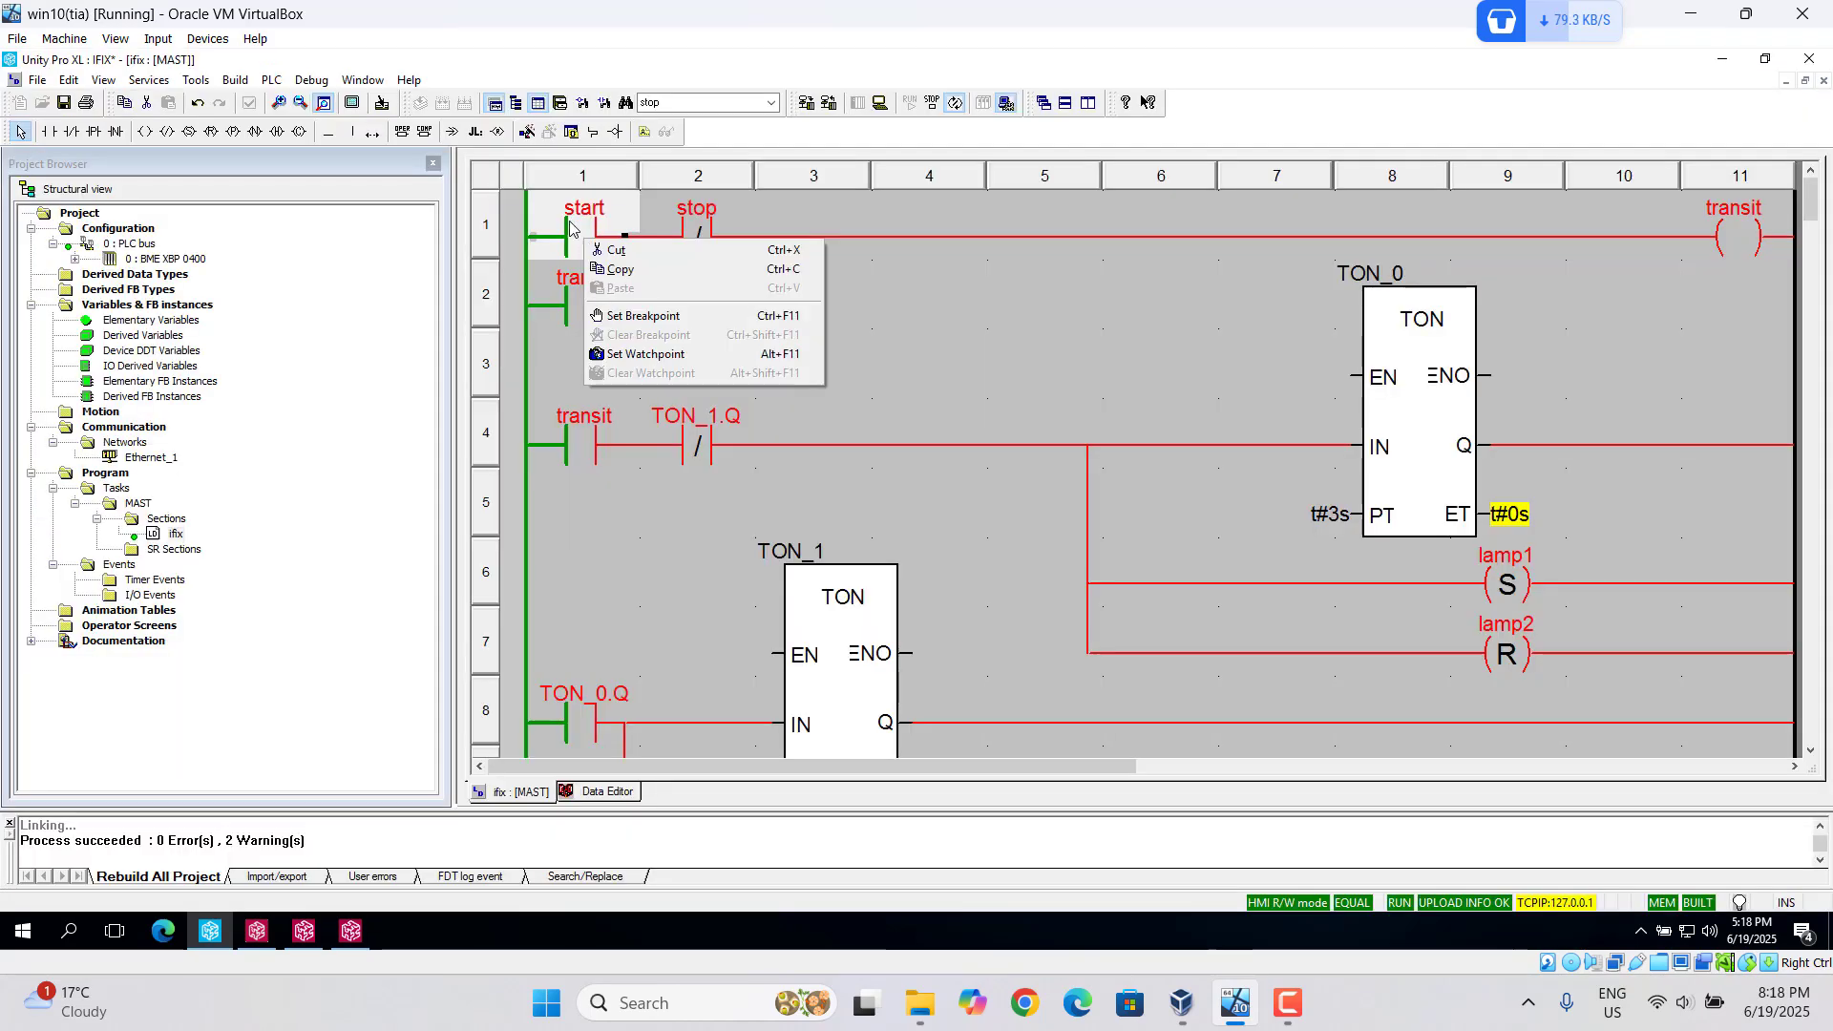
right_click(570, 221)
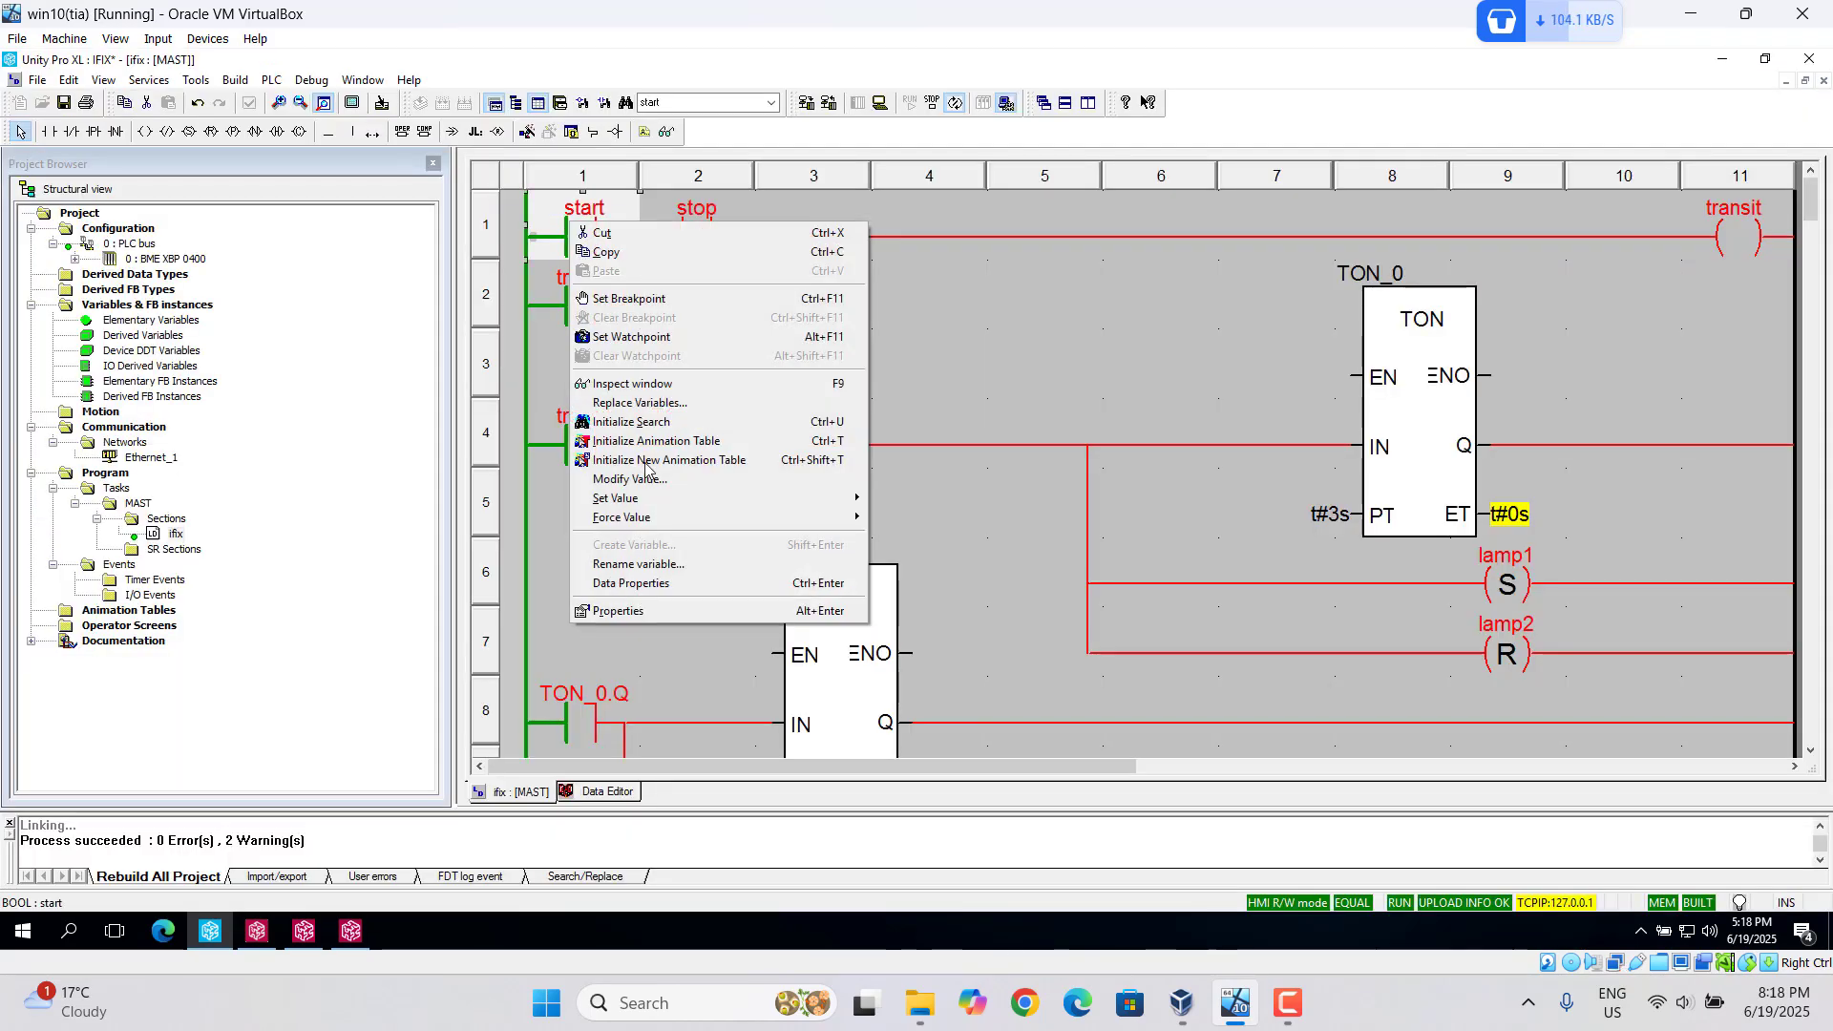
mouse_move(819, 514)
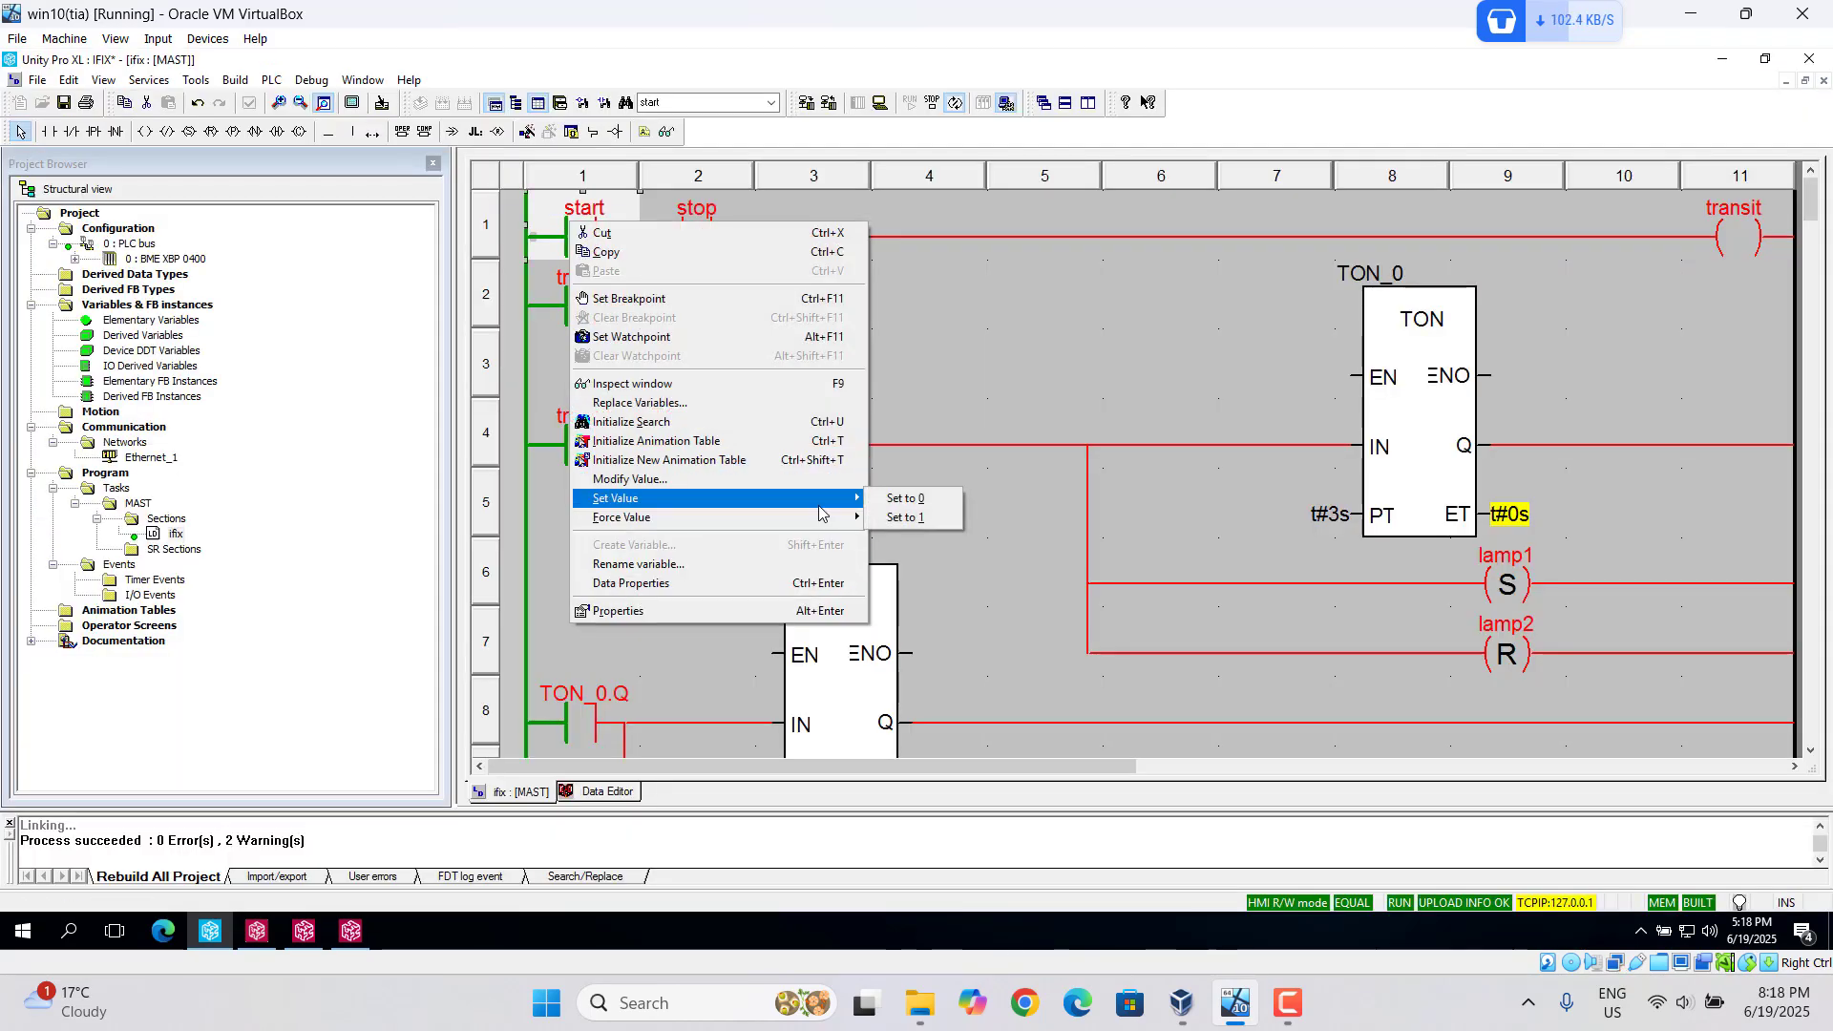
click(905, 520)
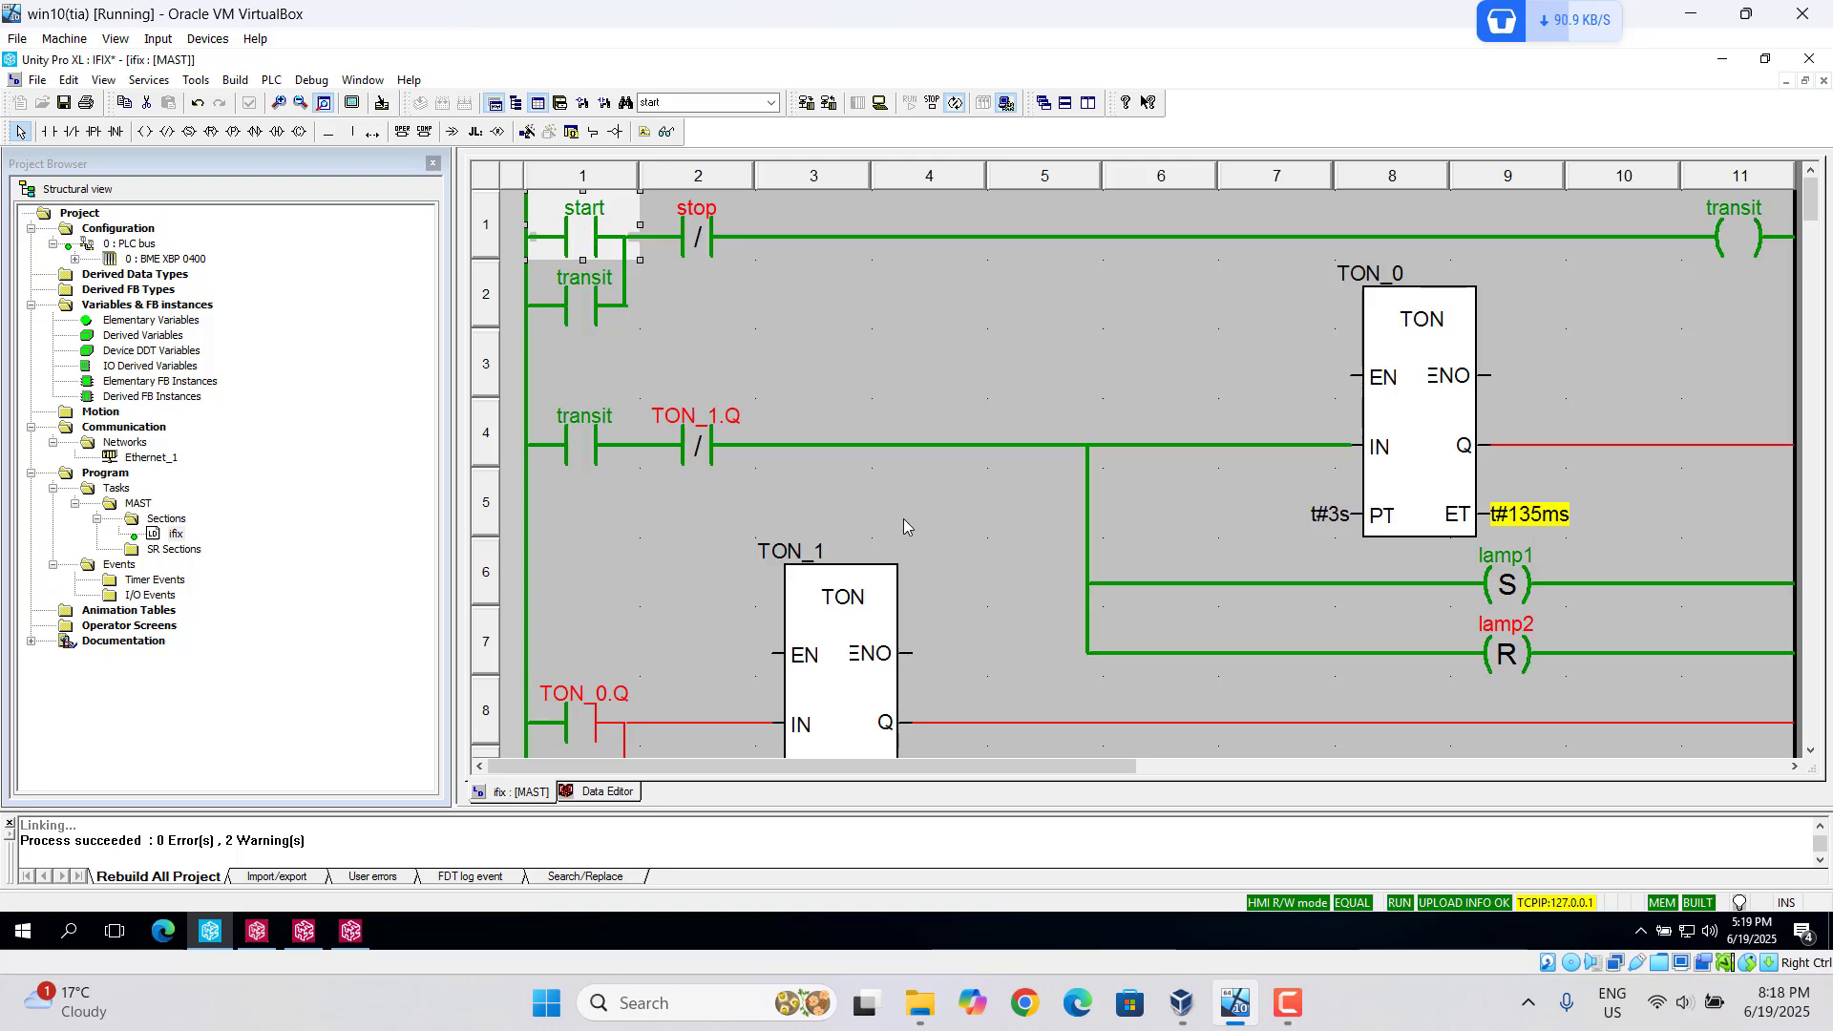
- Switch to OFS Client and examine the live values of the TON_0.ET and TON_1.ET items
click(347, 935)
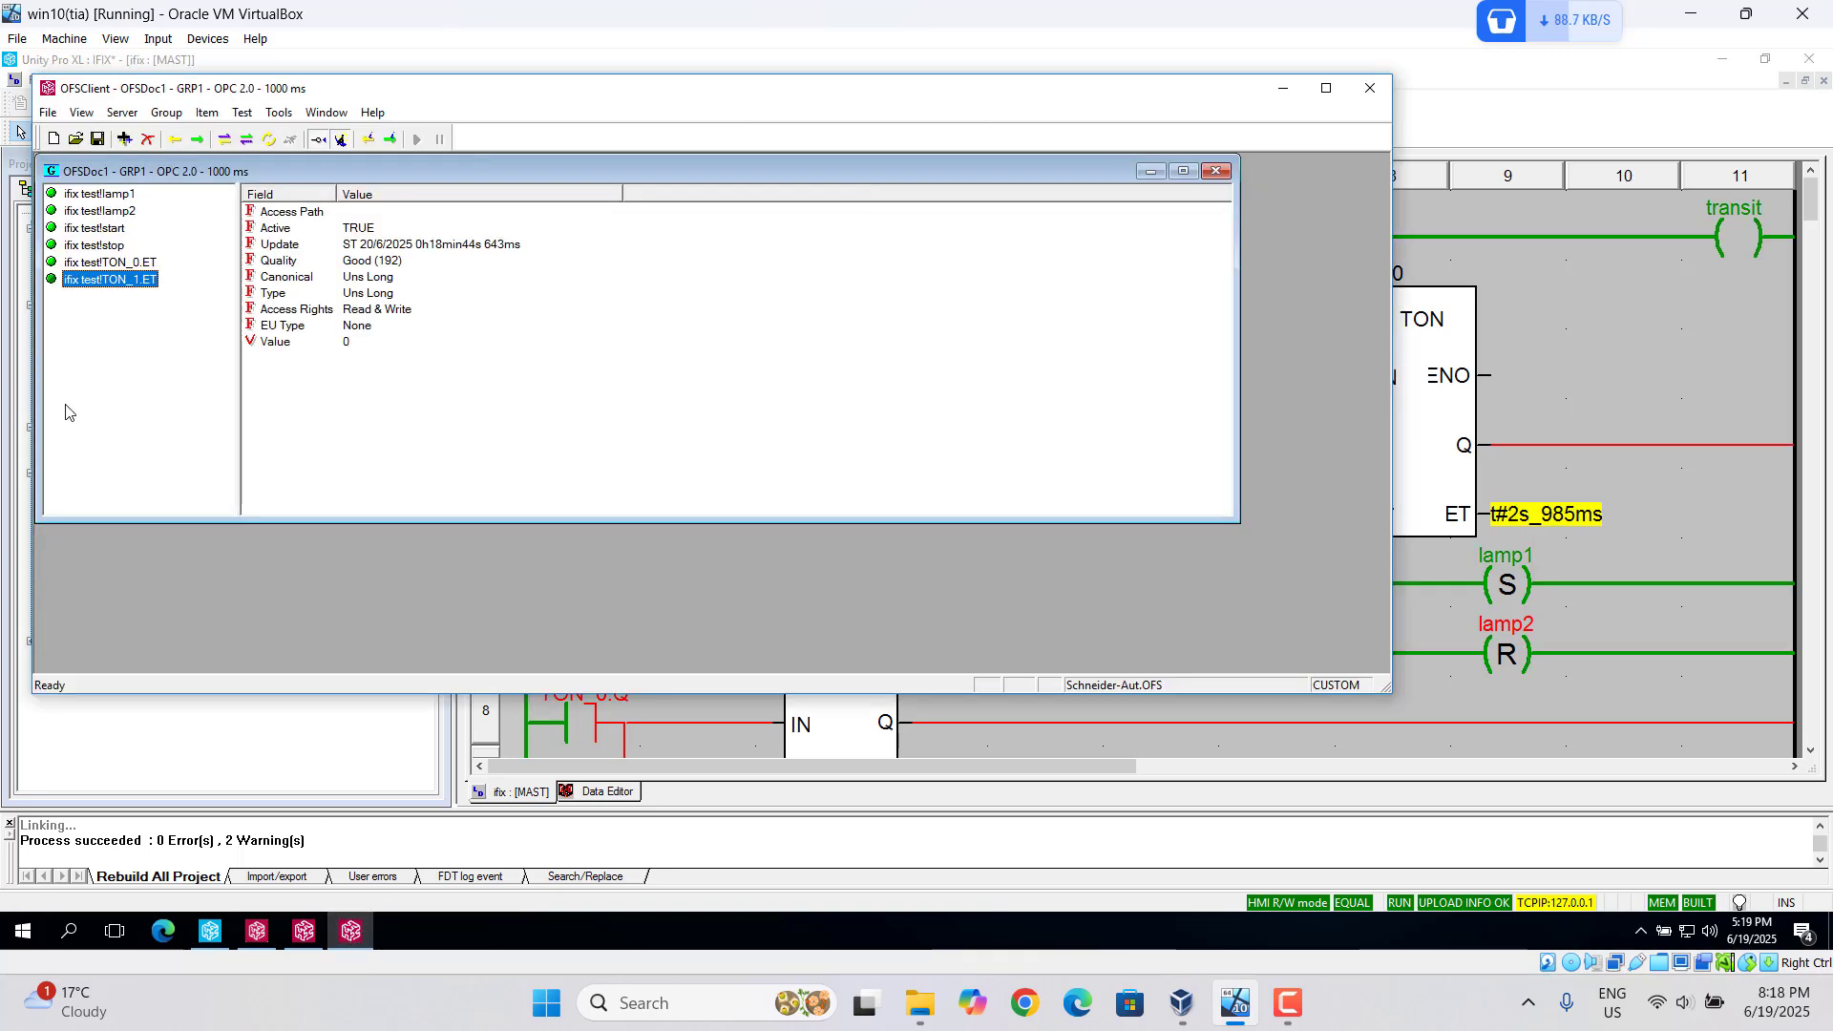
click(131, 266)
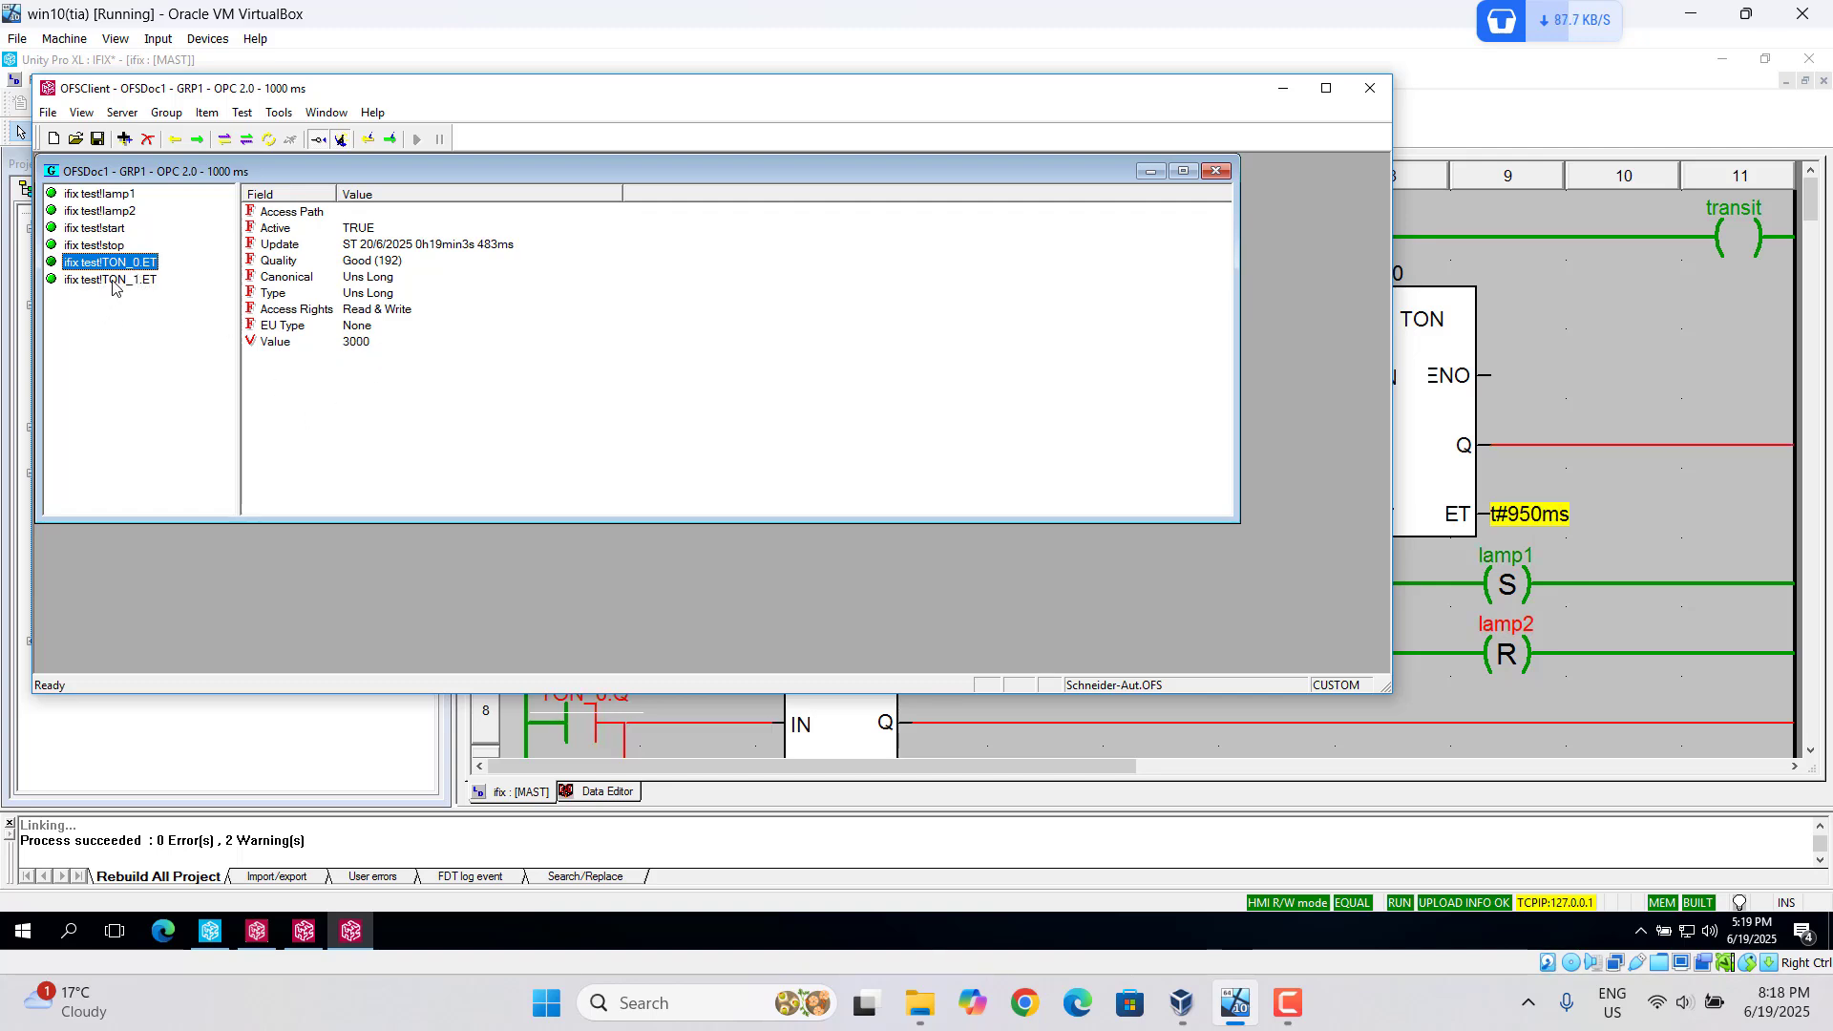
click(110, 280)
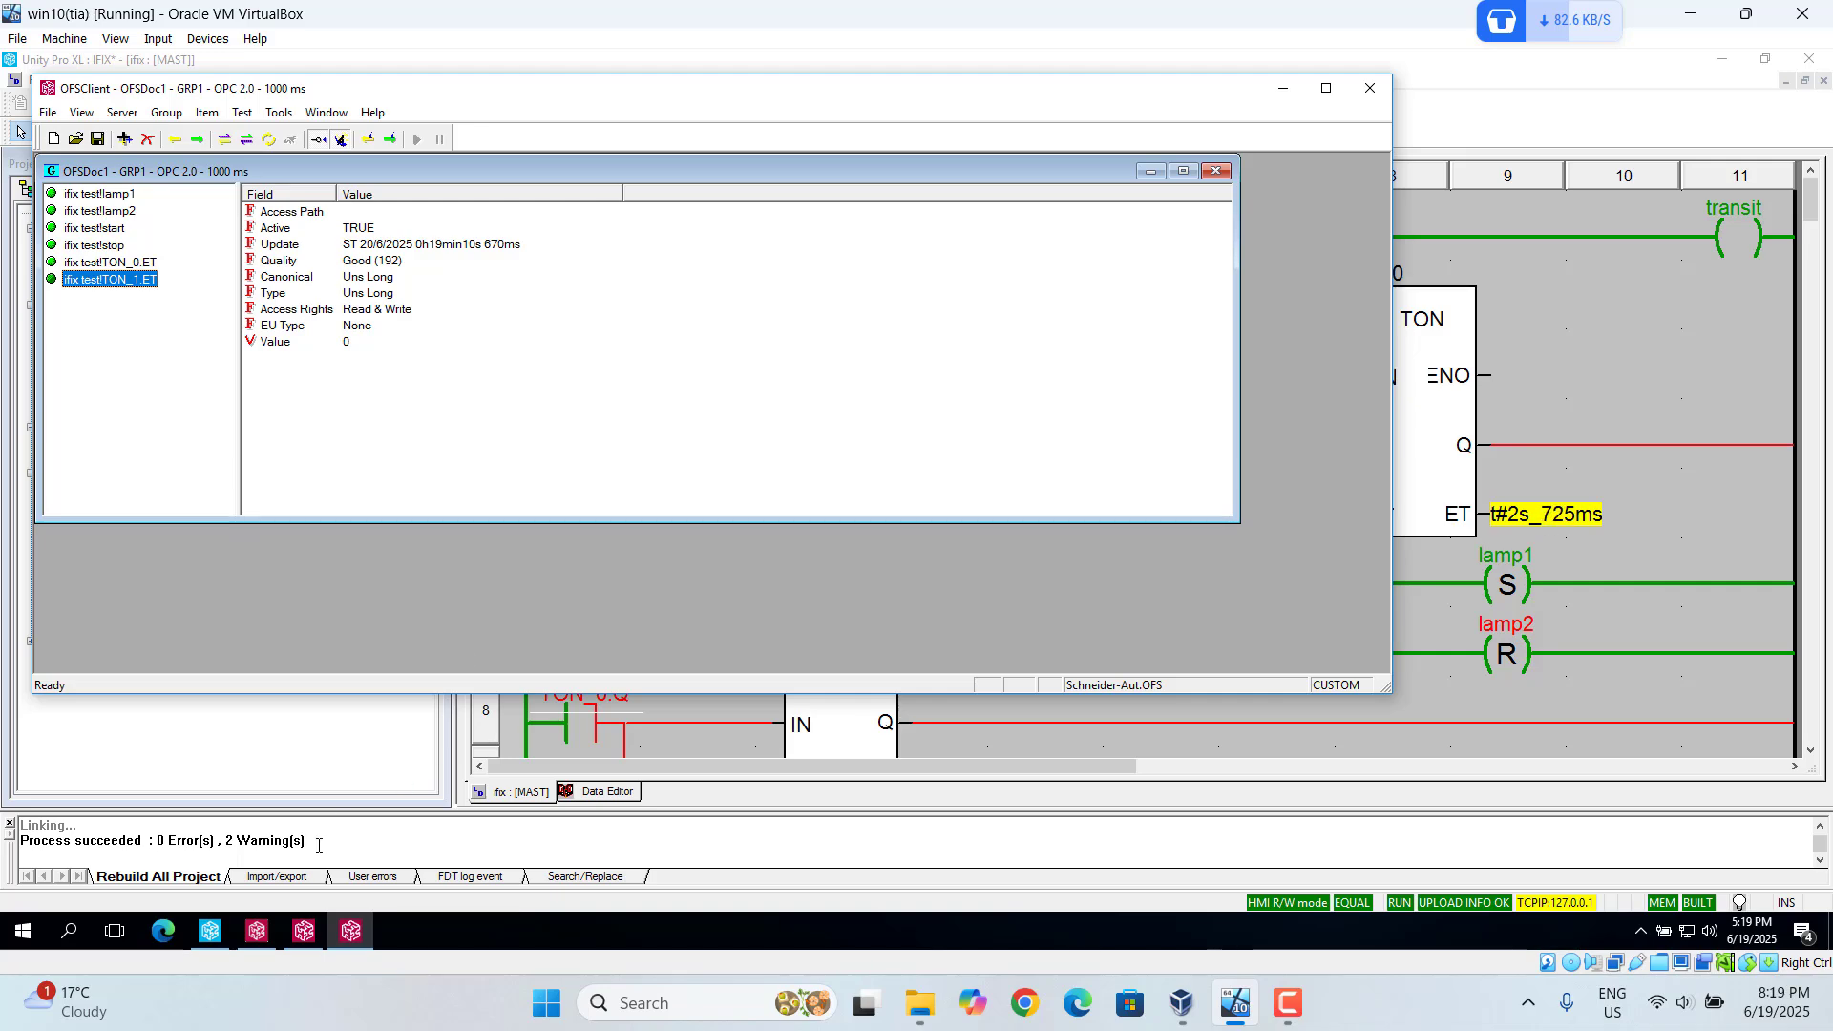
- Return to Unity Pro and set the stop contact in rung 12 to 1
click(211, 933)
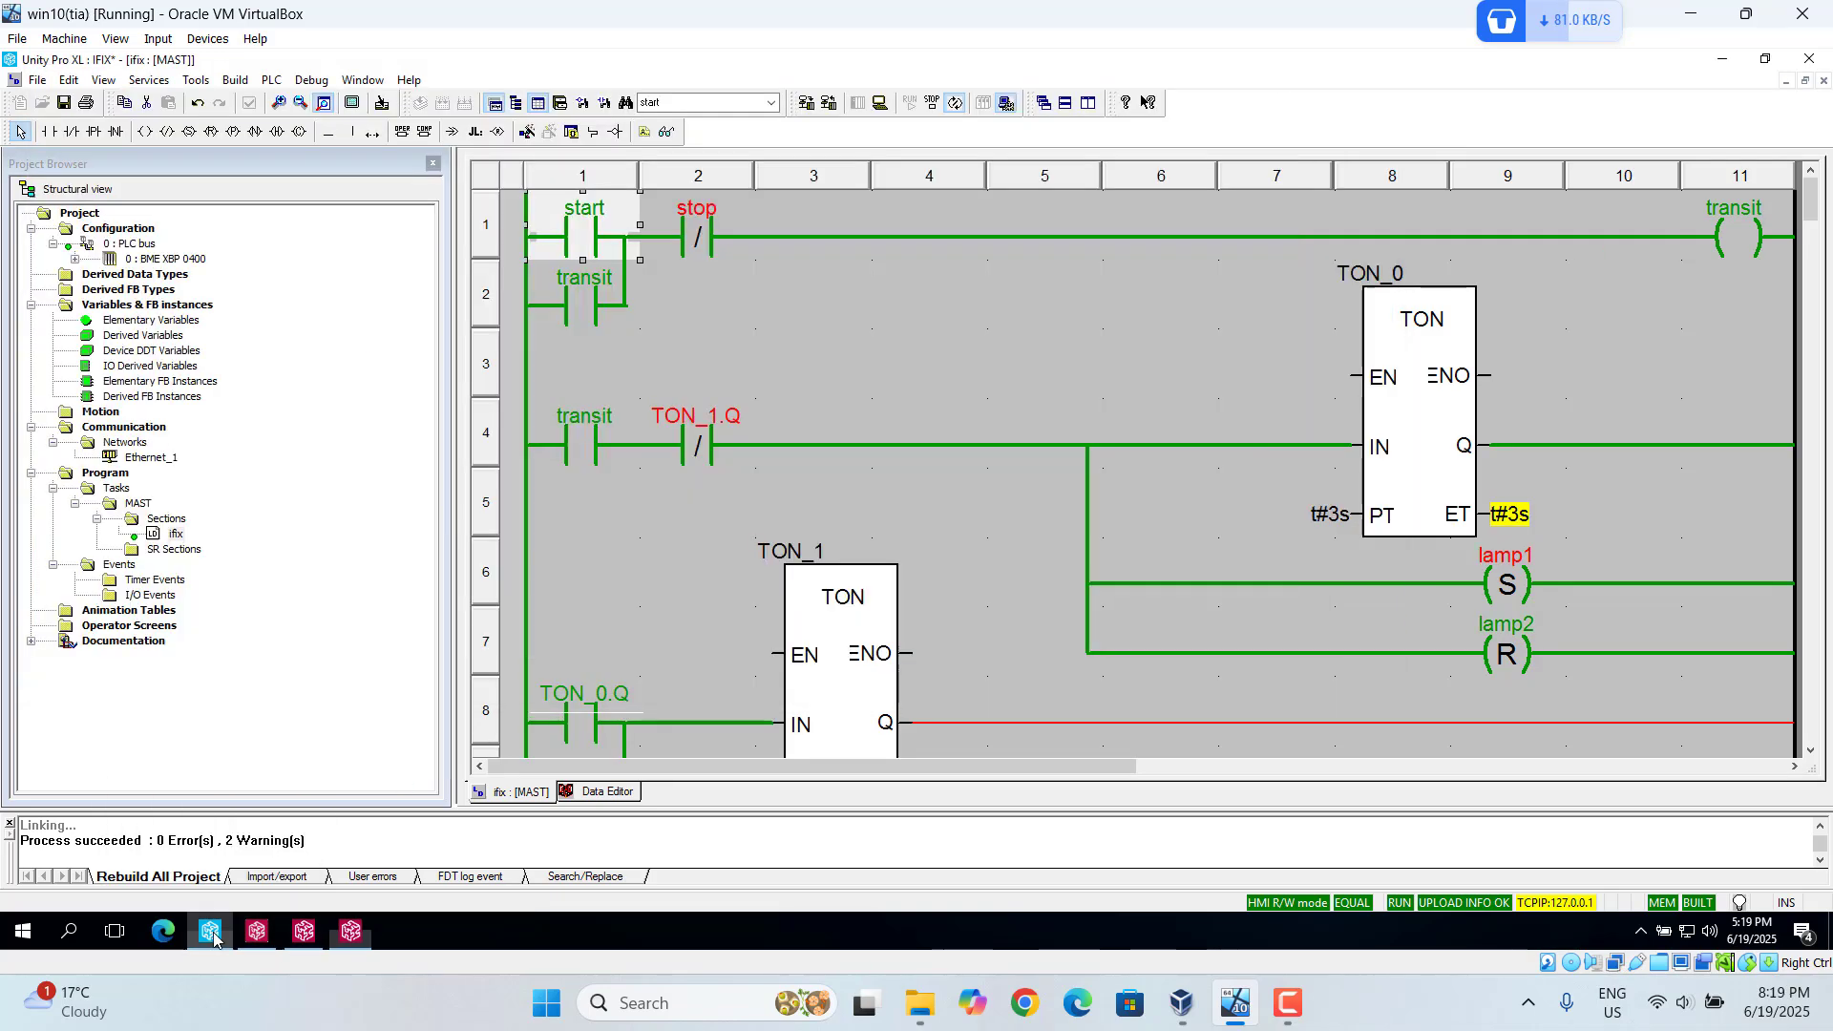
click(701, 239)
right_click(704, 241)
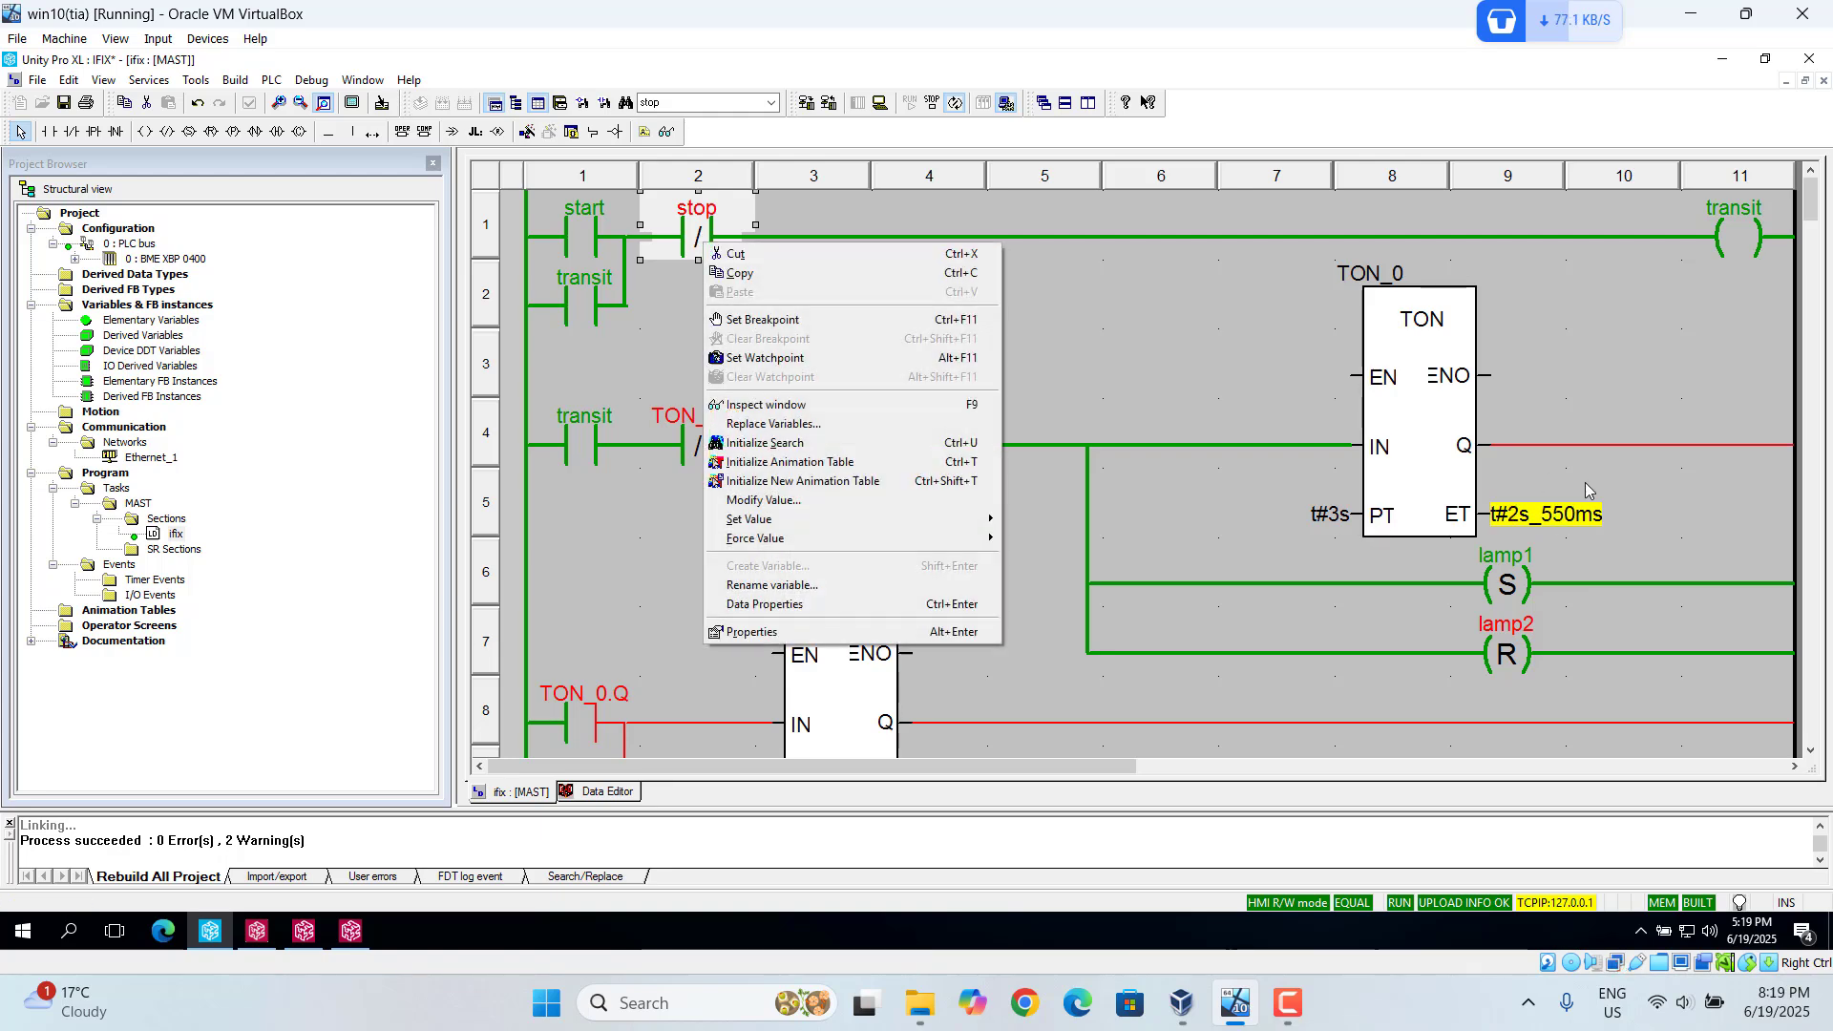
click(1640, 348)
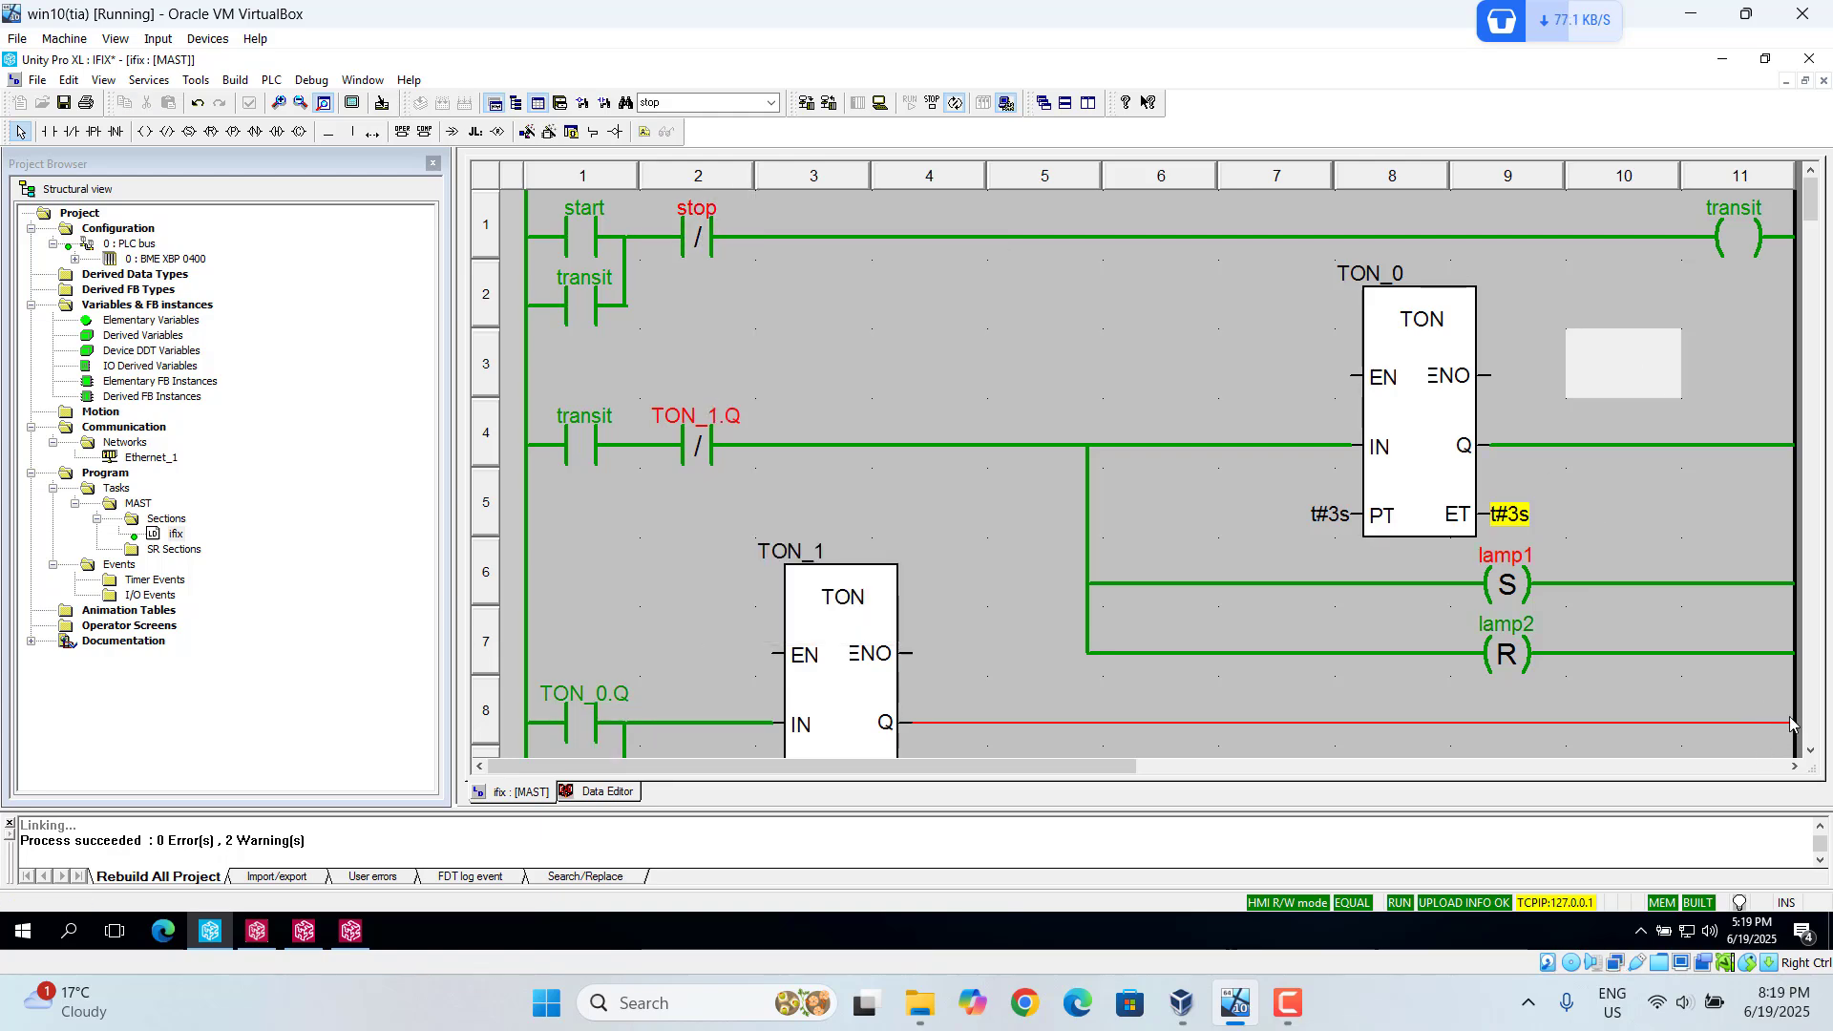
click(1809, 752)
scroll(1809, 752, down, 5)
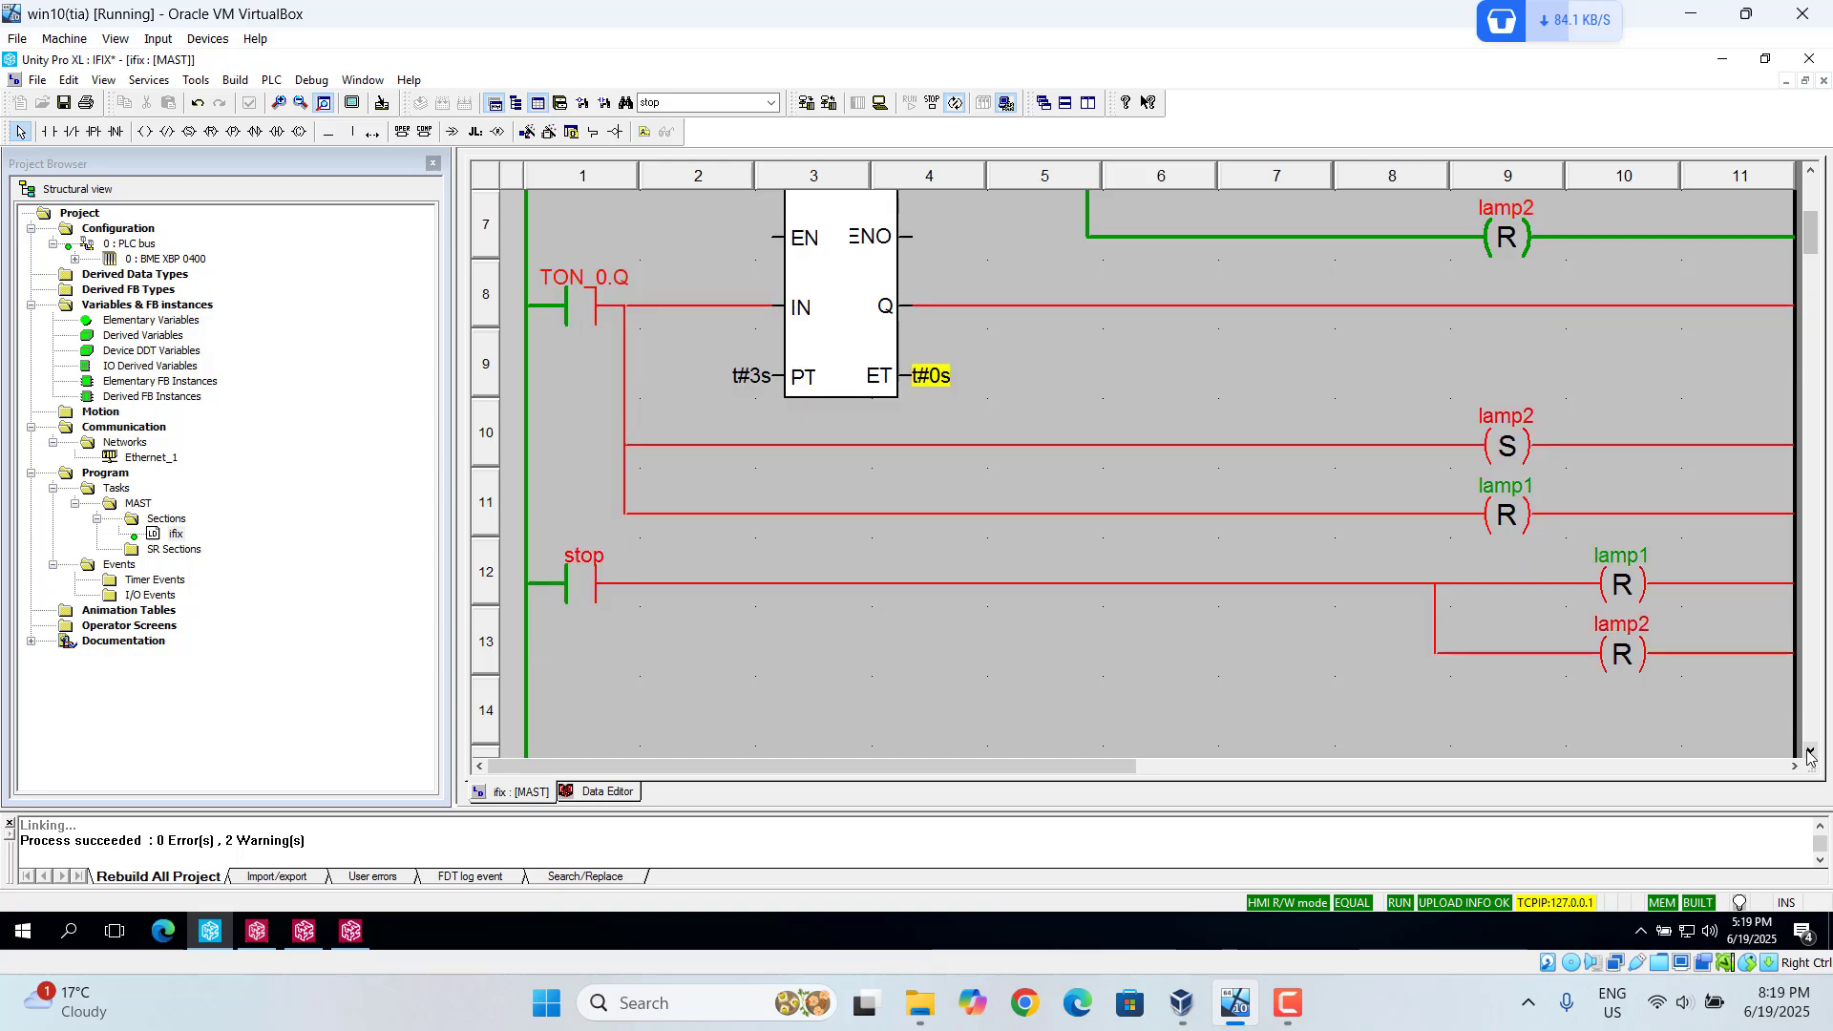
right_click(586, 577)
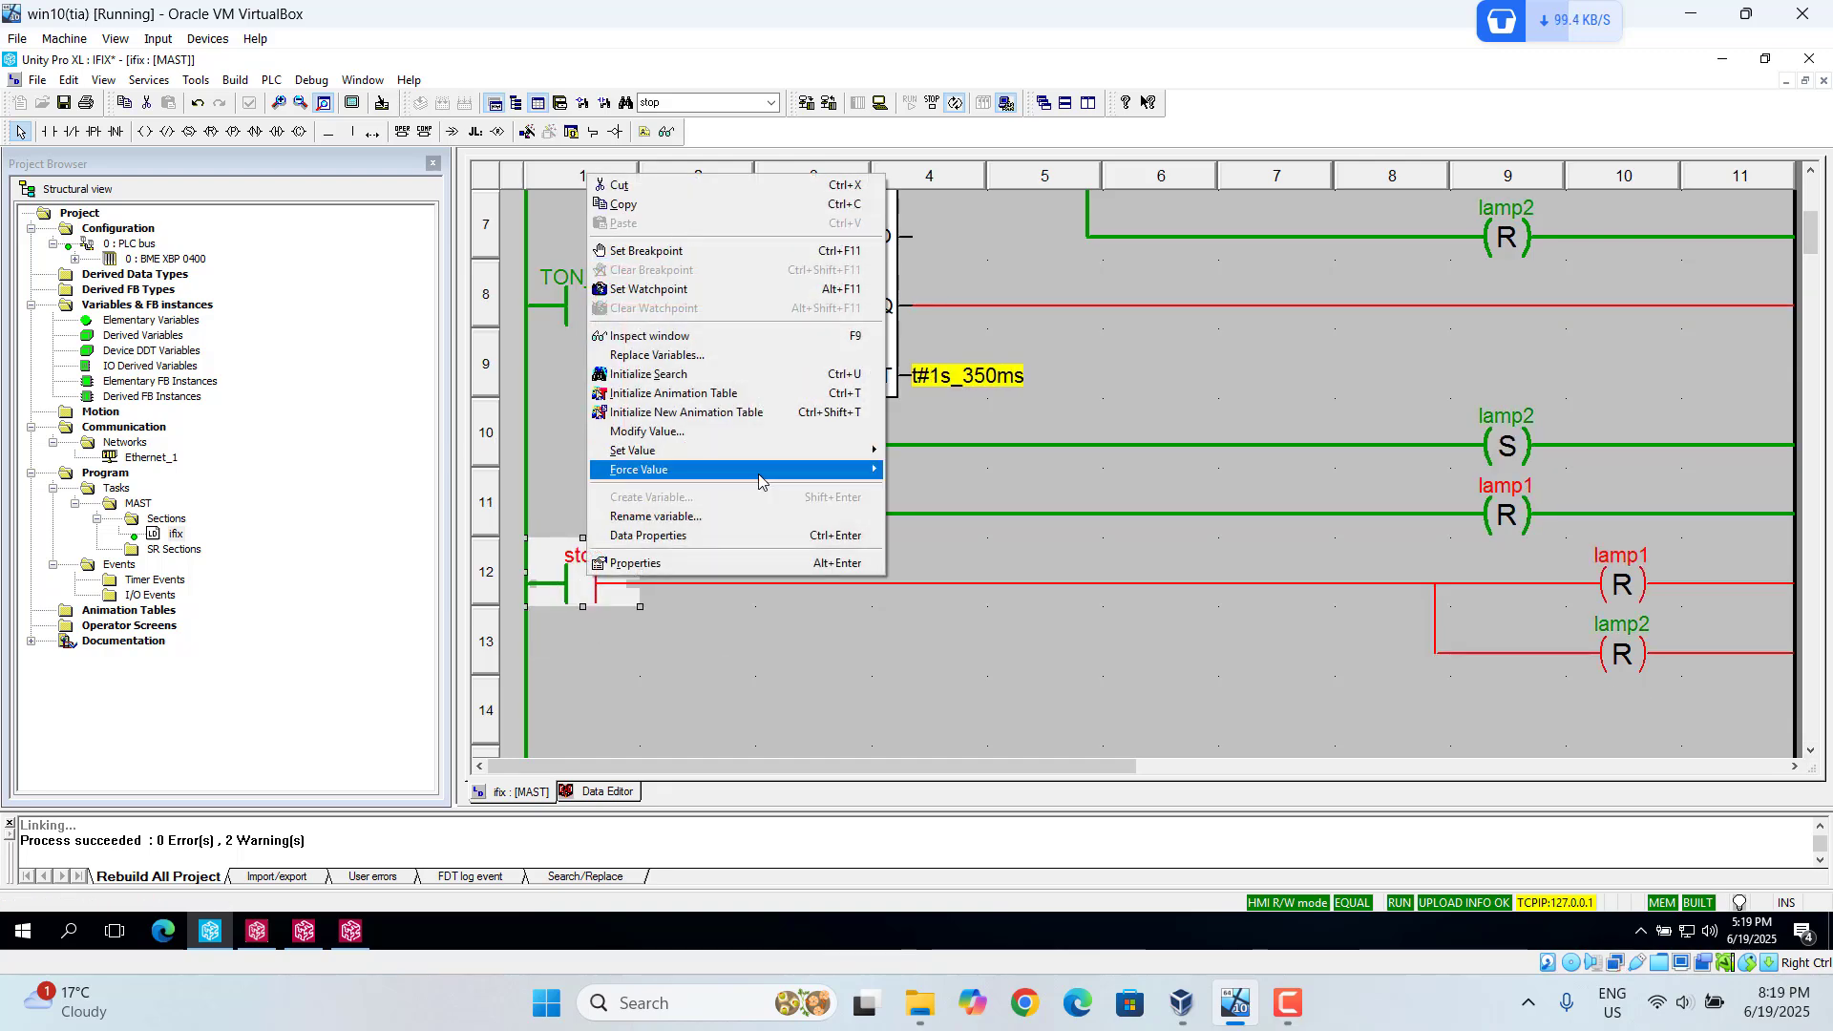
mouse_move(837, 454)
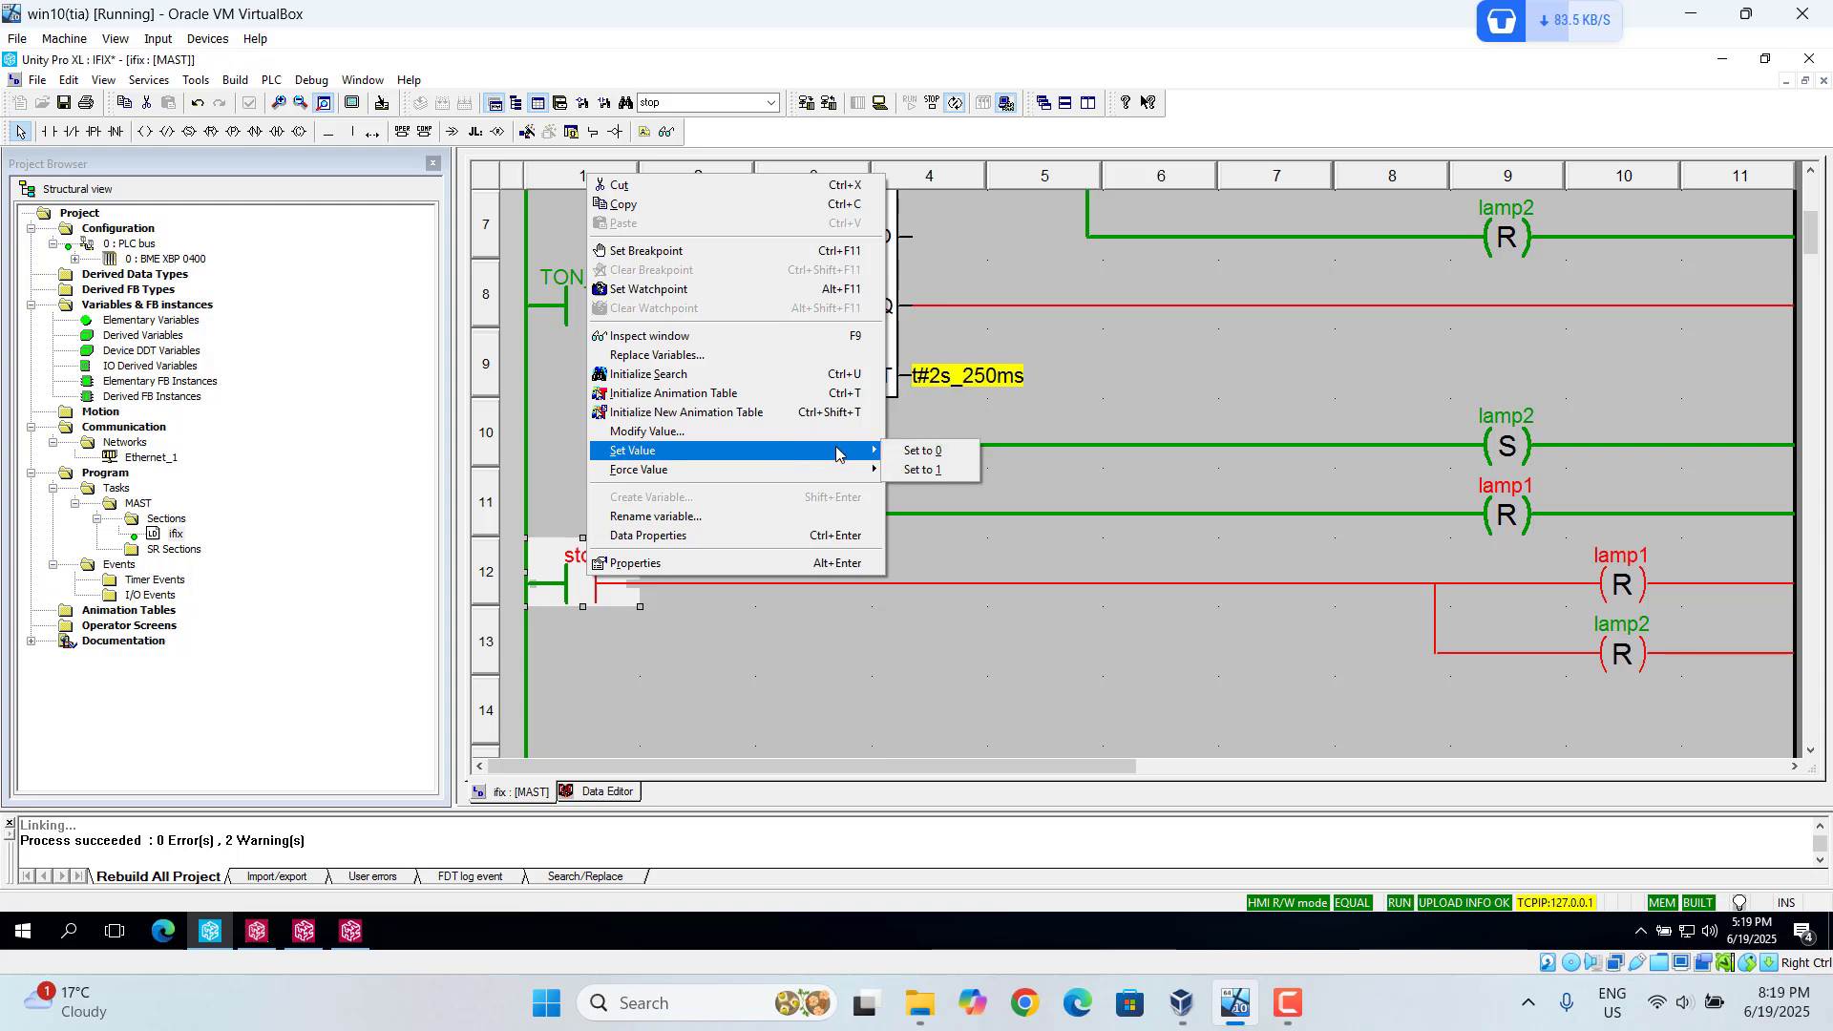
click(918, 470)
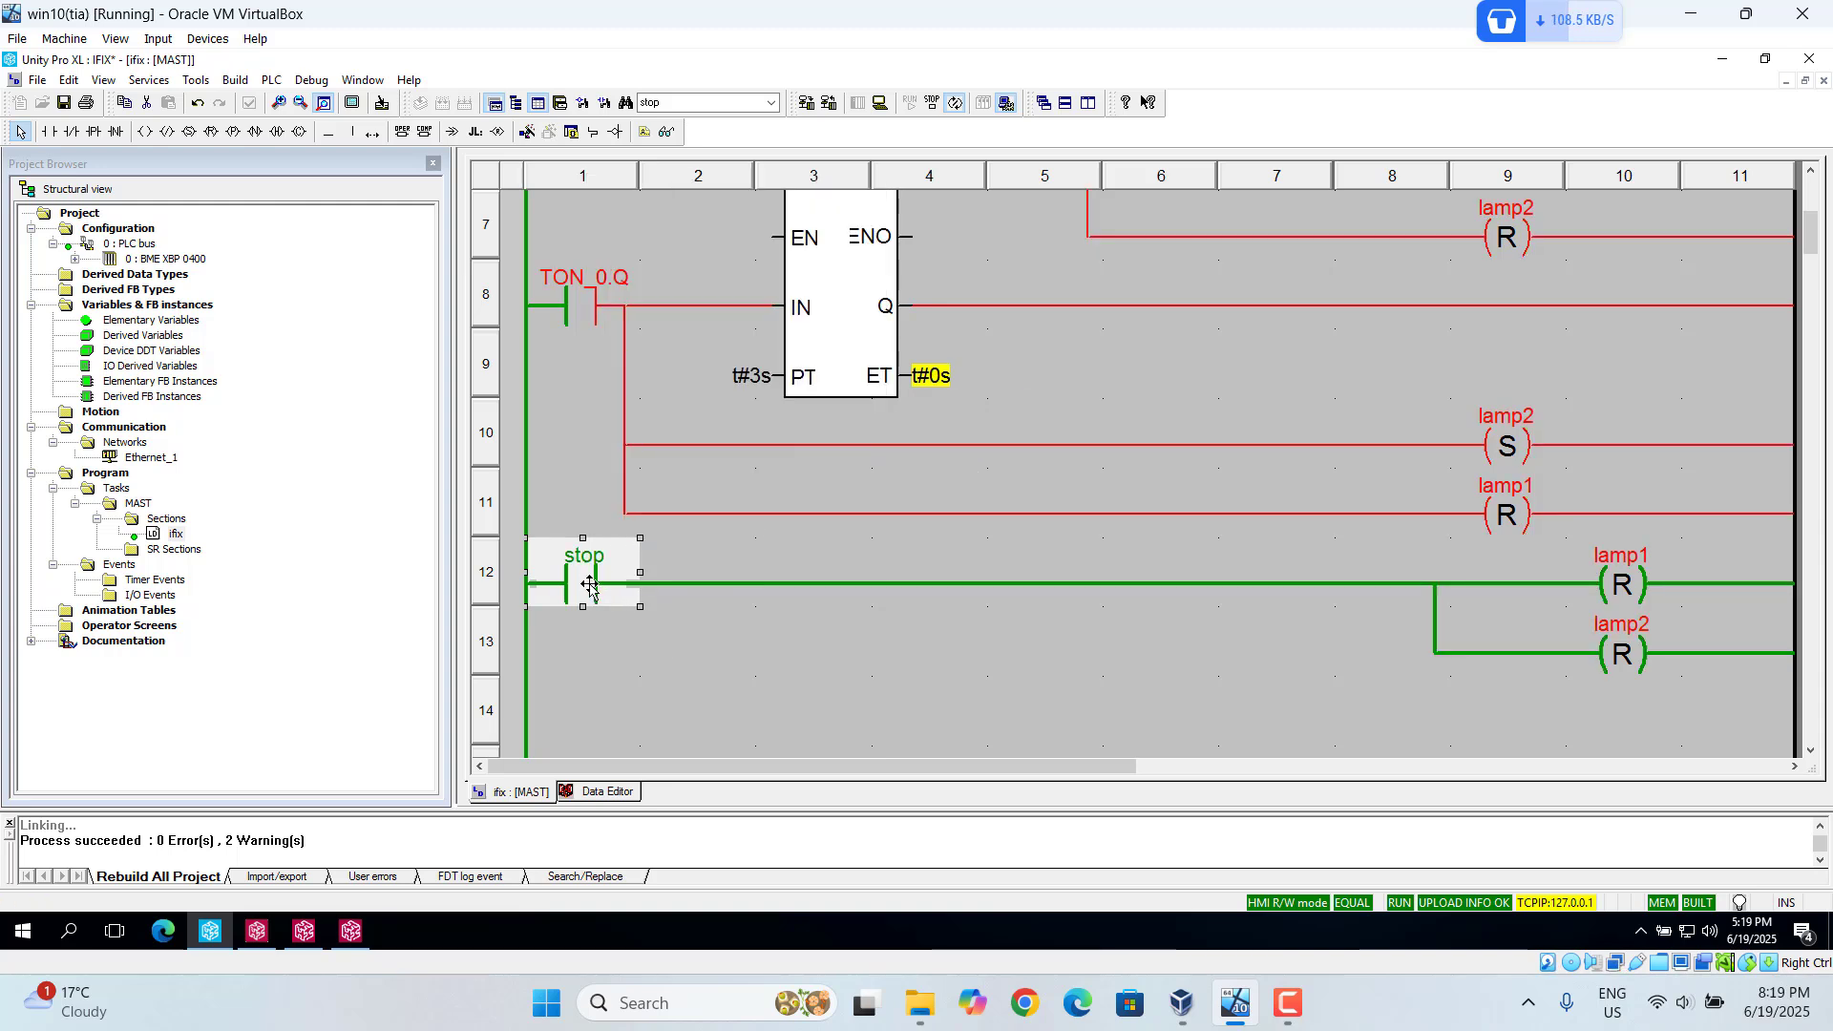
- Set the start contact in rung 1 of the ifix section back to 0
click(1809, 172)
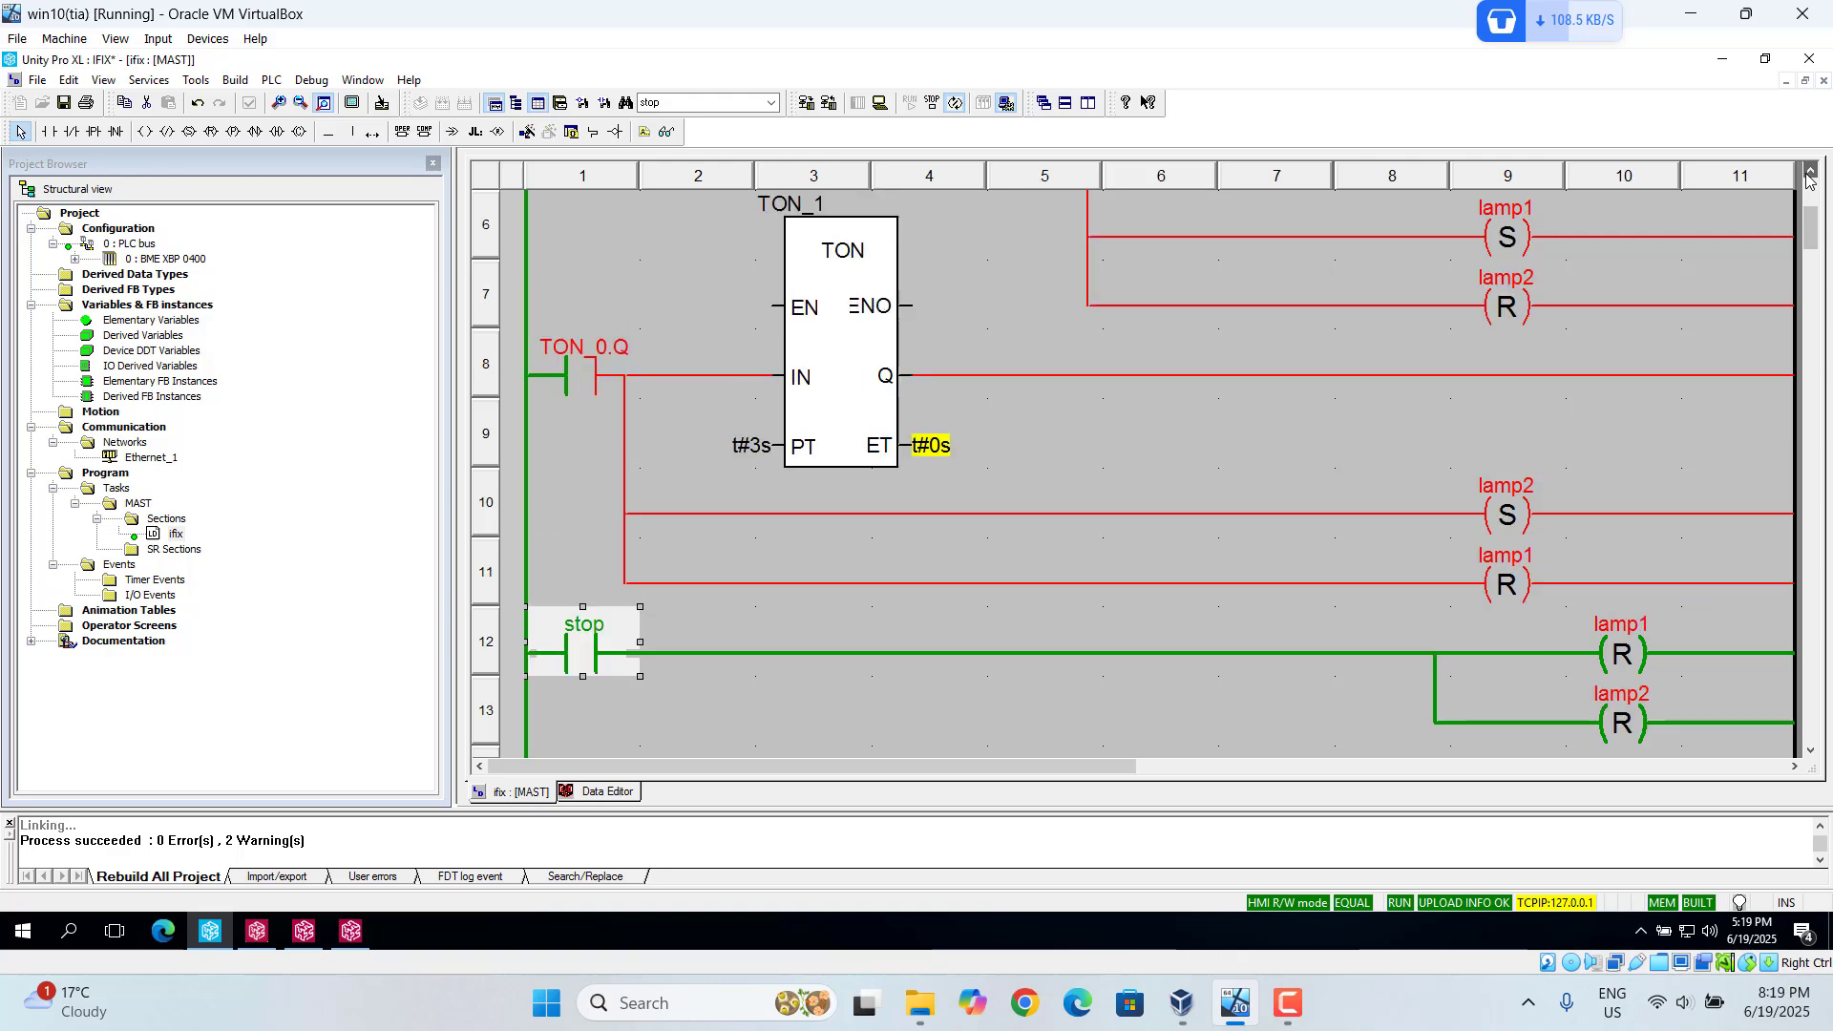
double_click(1809, 172)
triple_click(1809, 176)
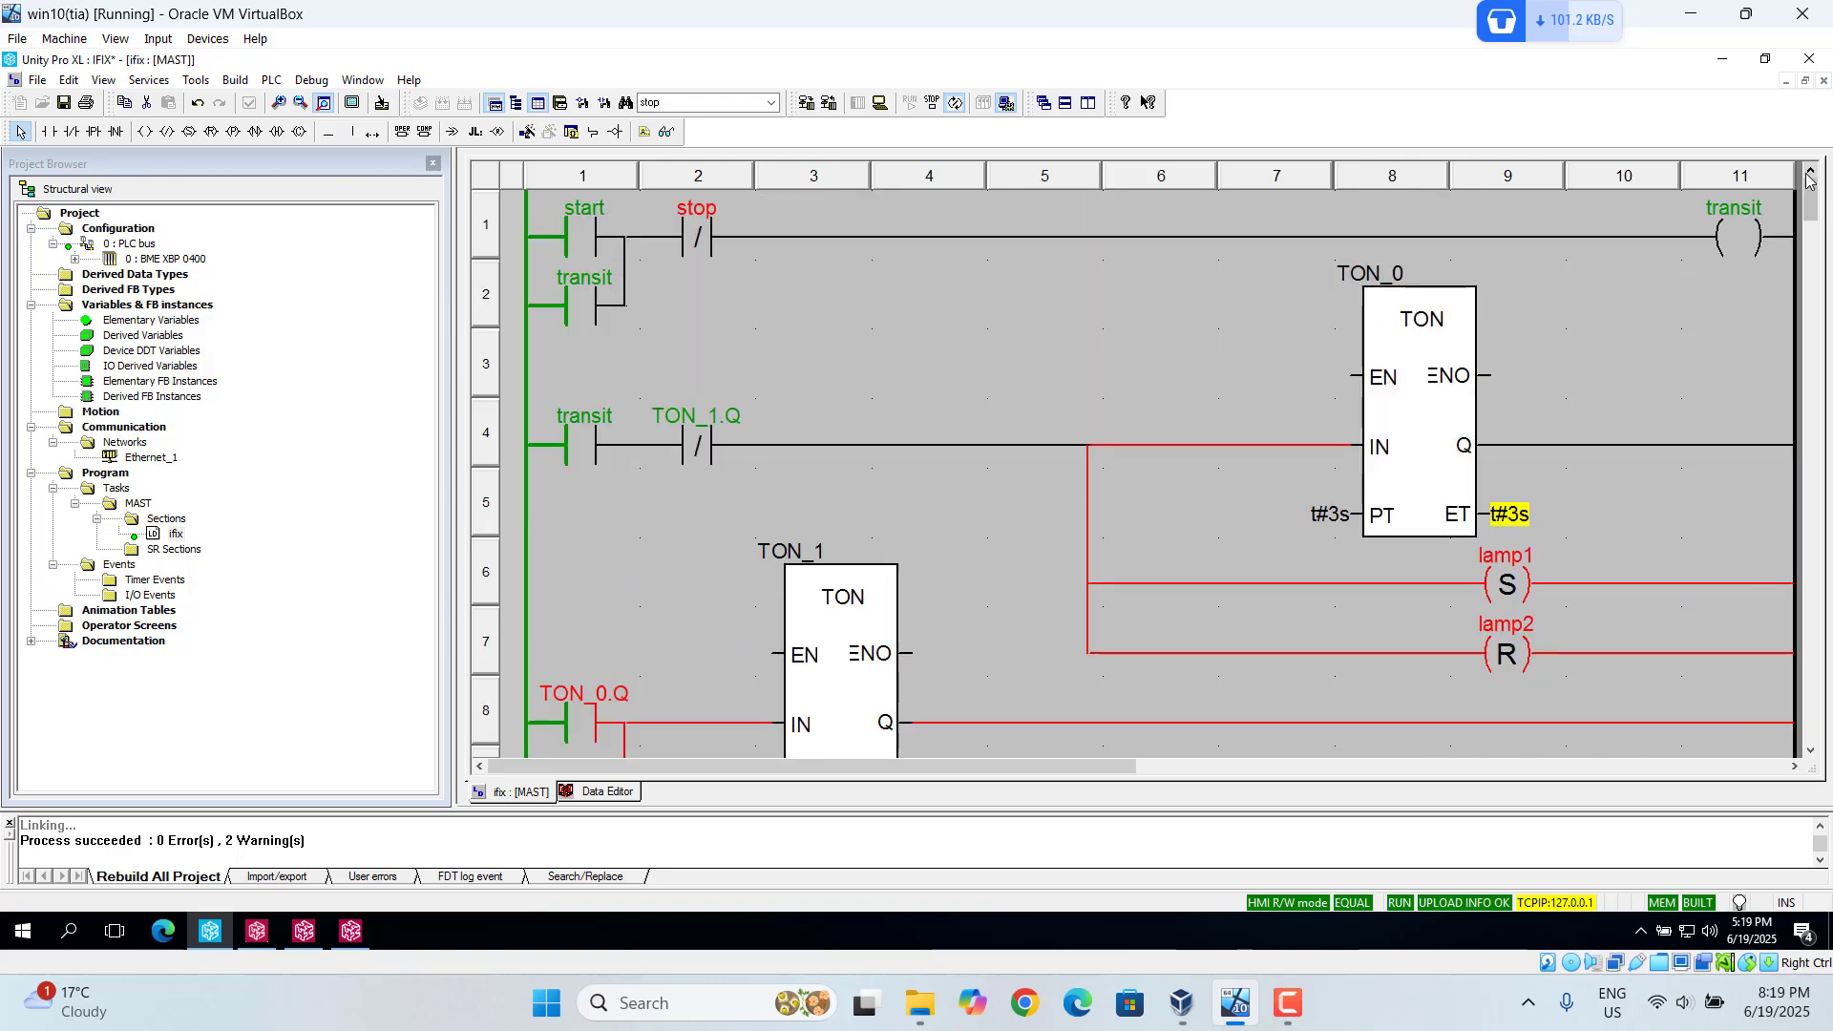
click(584, 236)
right_click(583, 237)
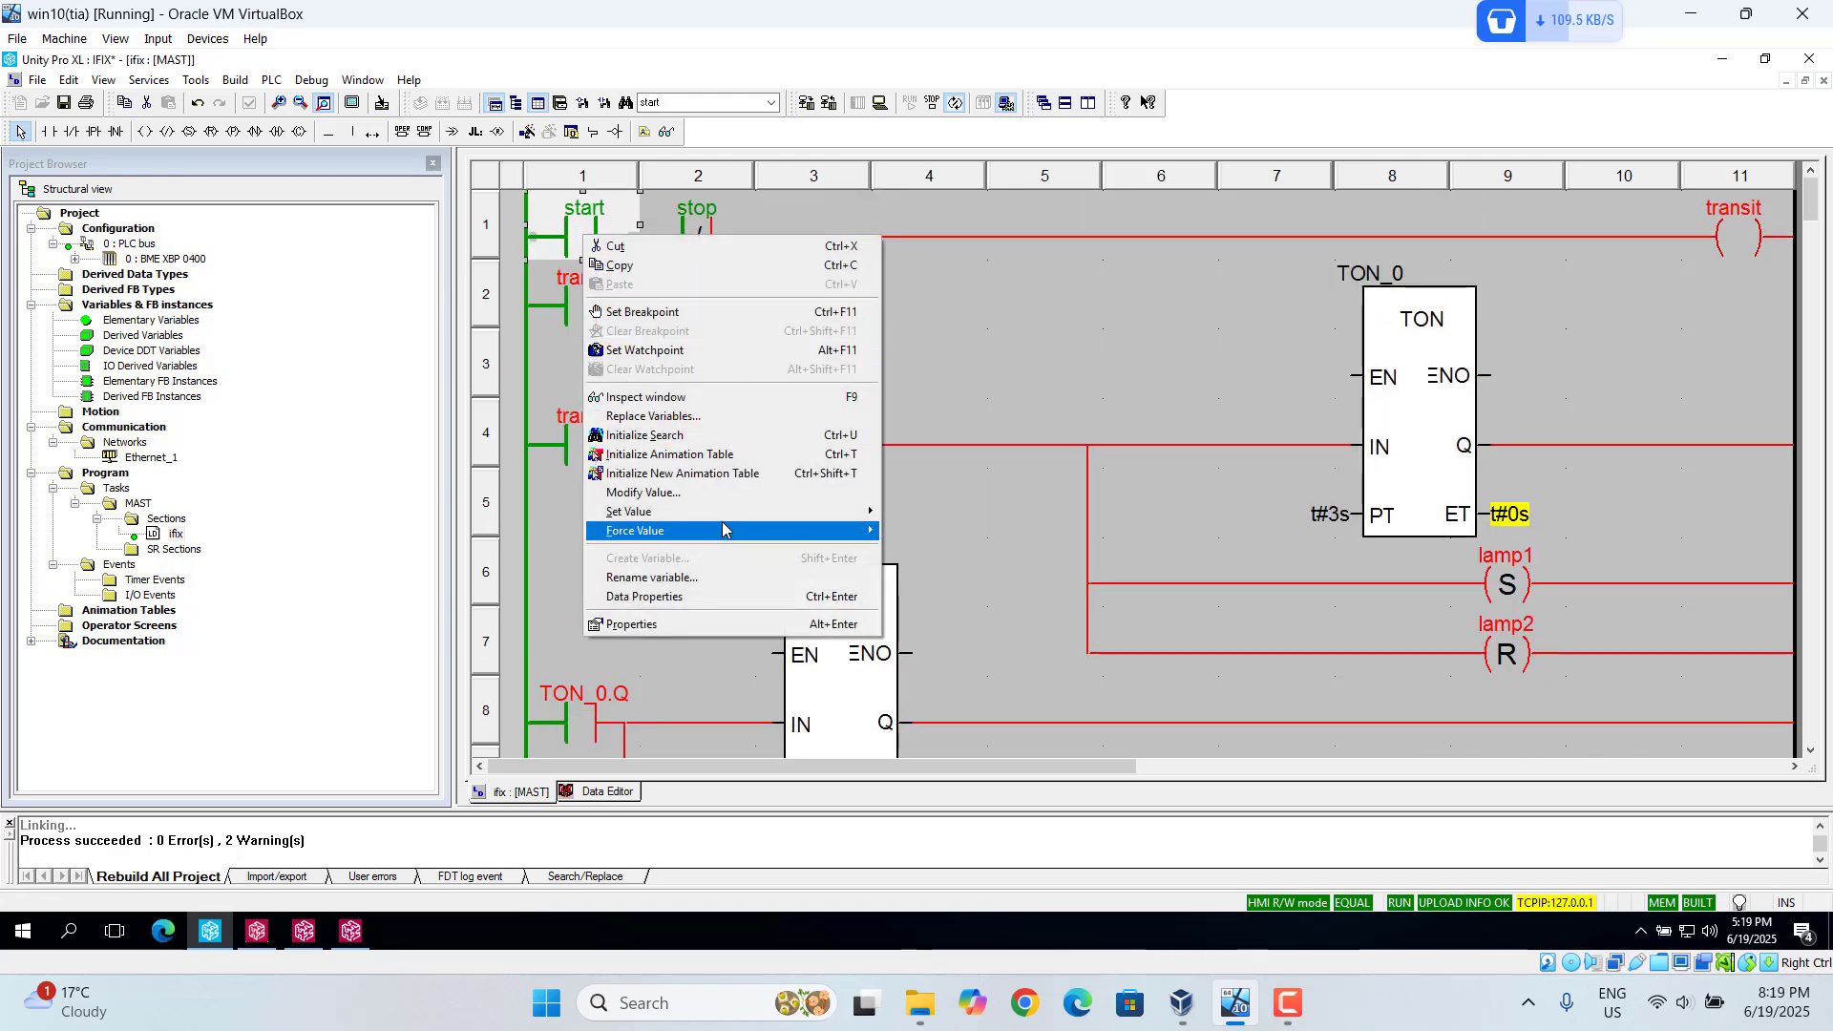
mouse_move(740, 520)
click(924, 512)
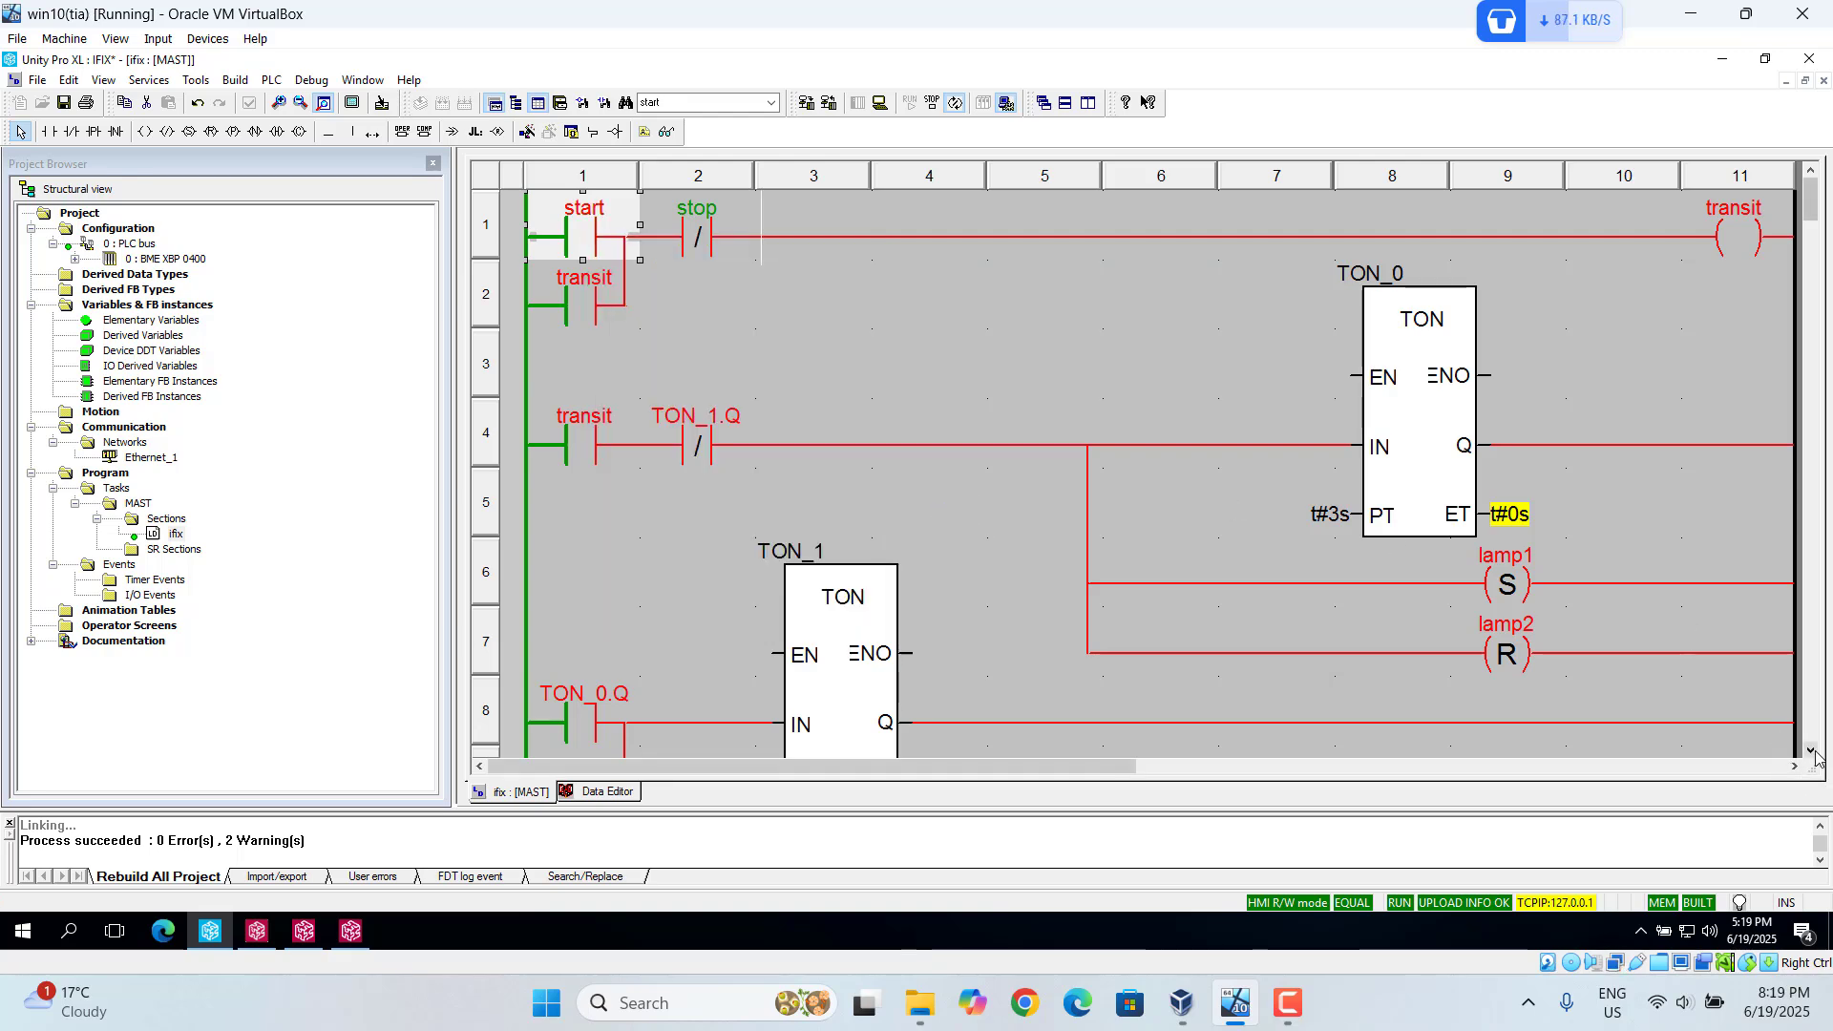
- Set the stop contact in rung 12 of the ifix section back to 0
scroll(1817, 754, down, 4)
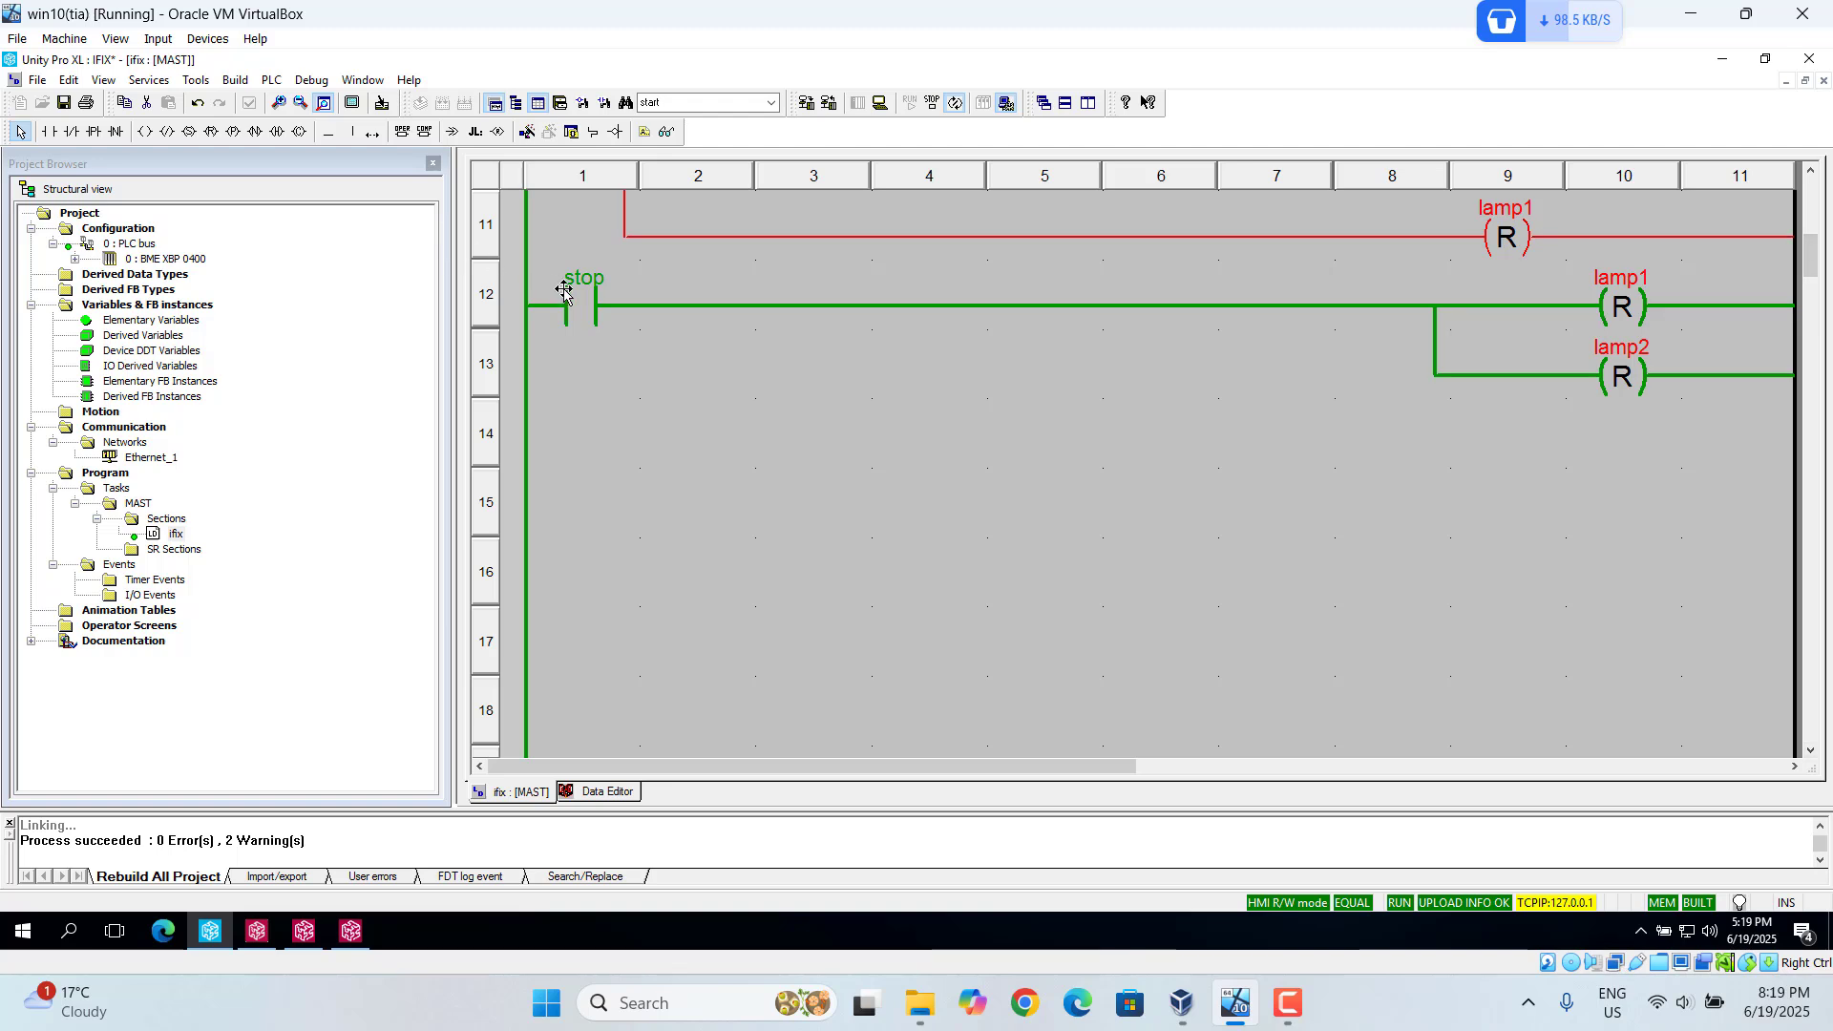
right_click(596, 303)
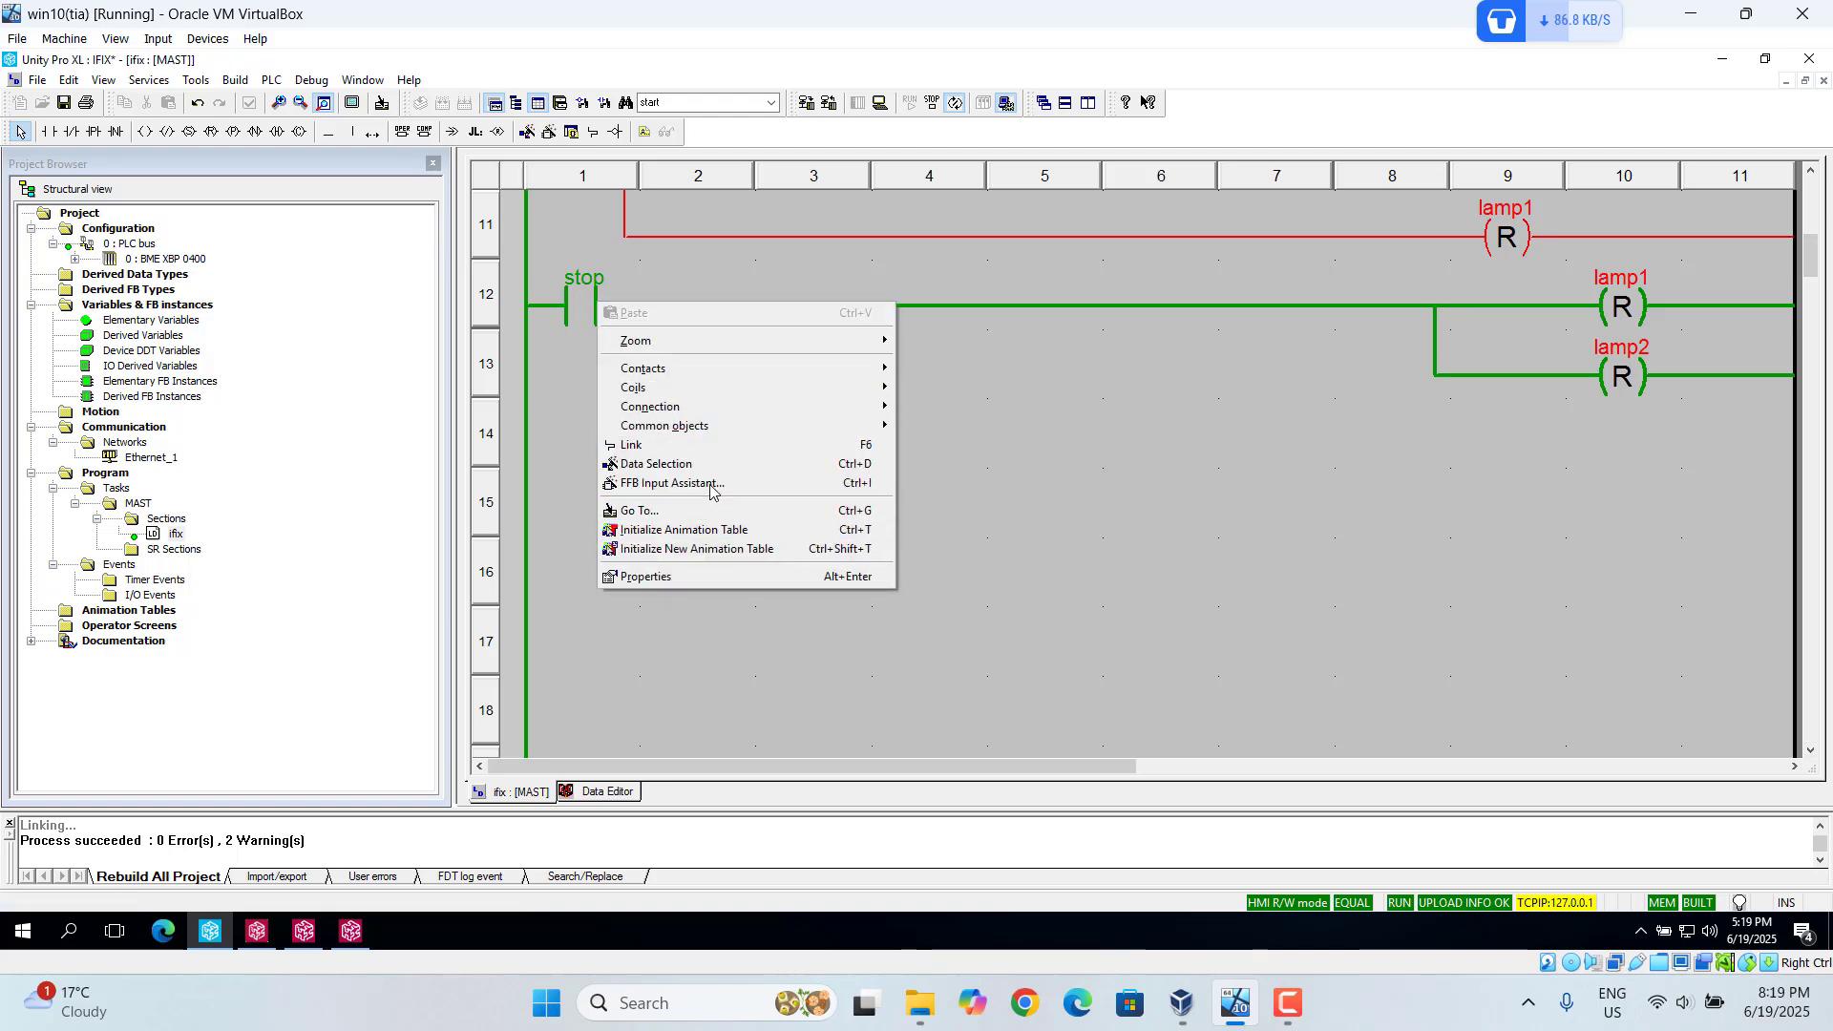
right_click(571, 297)
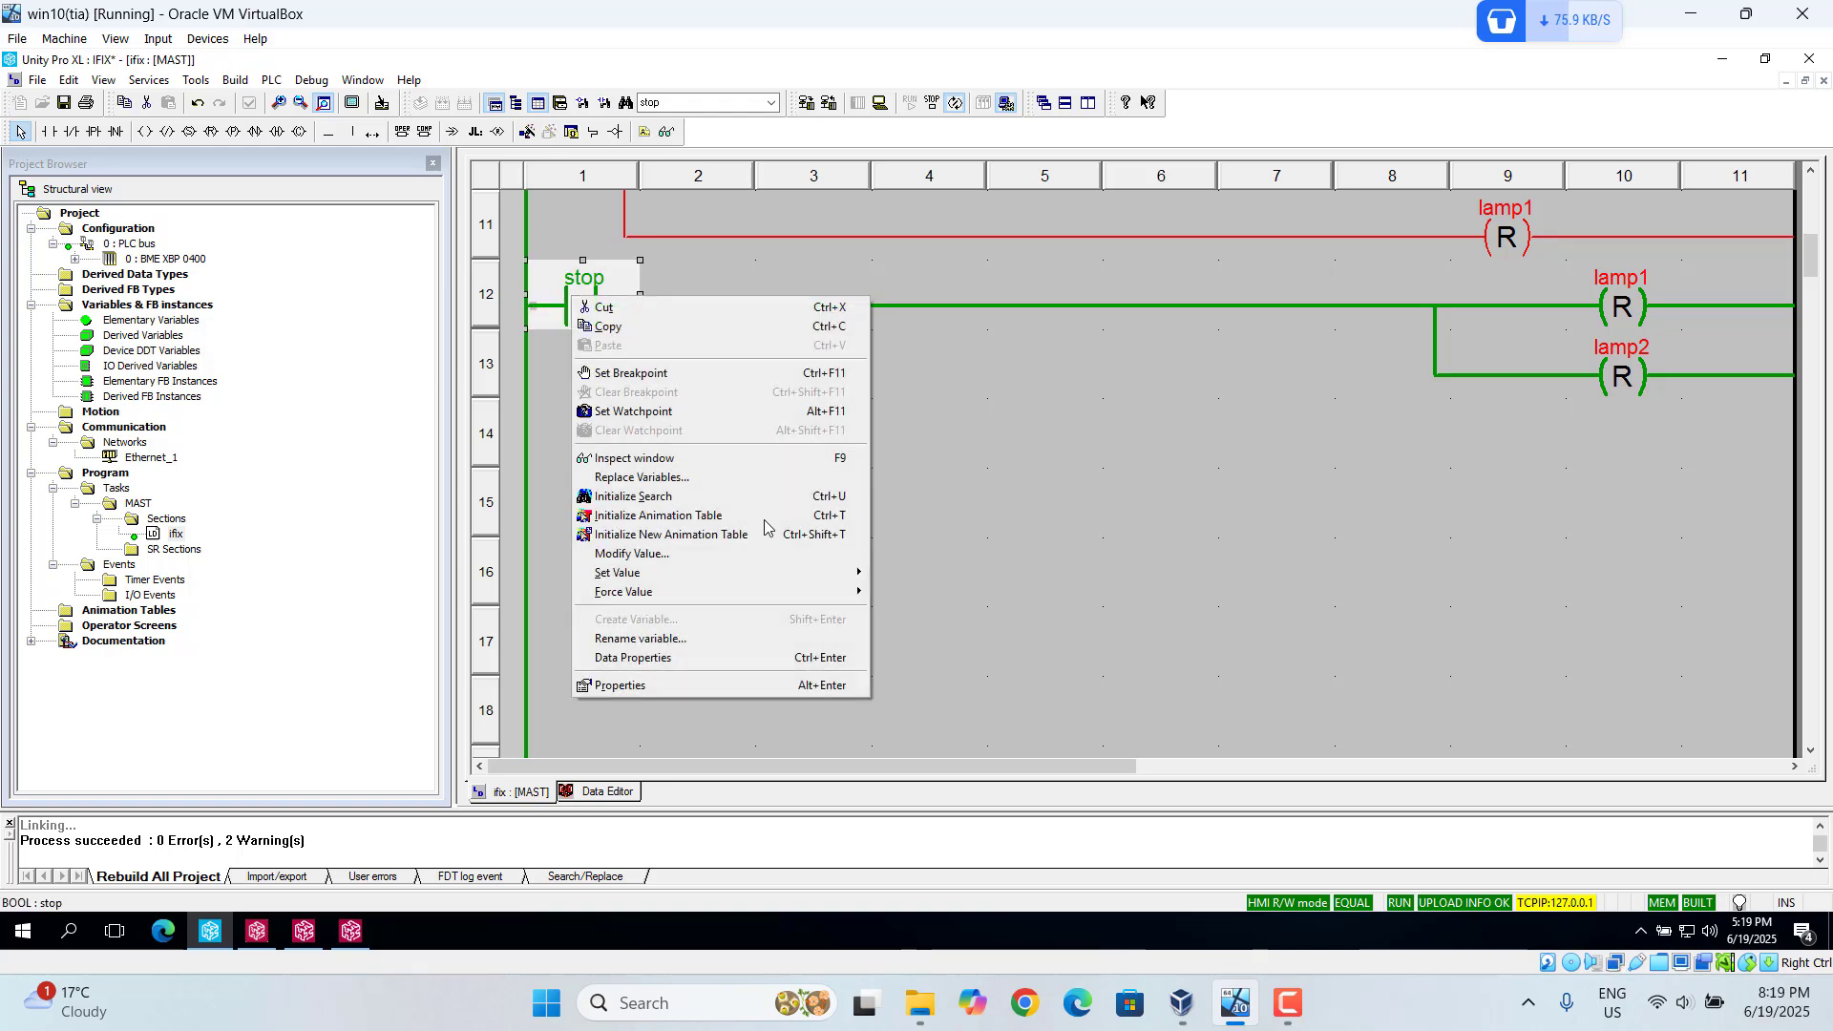
mouse_move(833, 573)
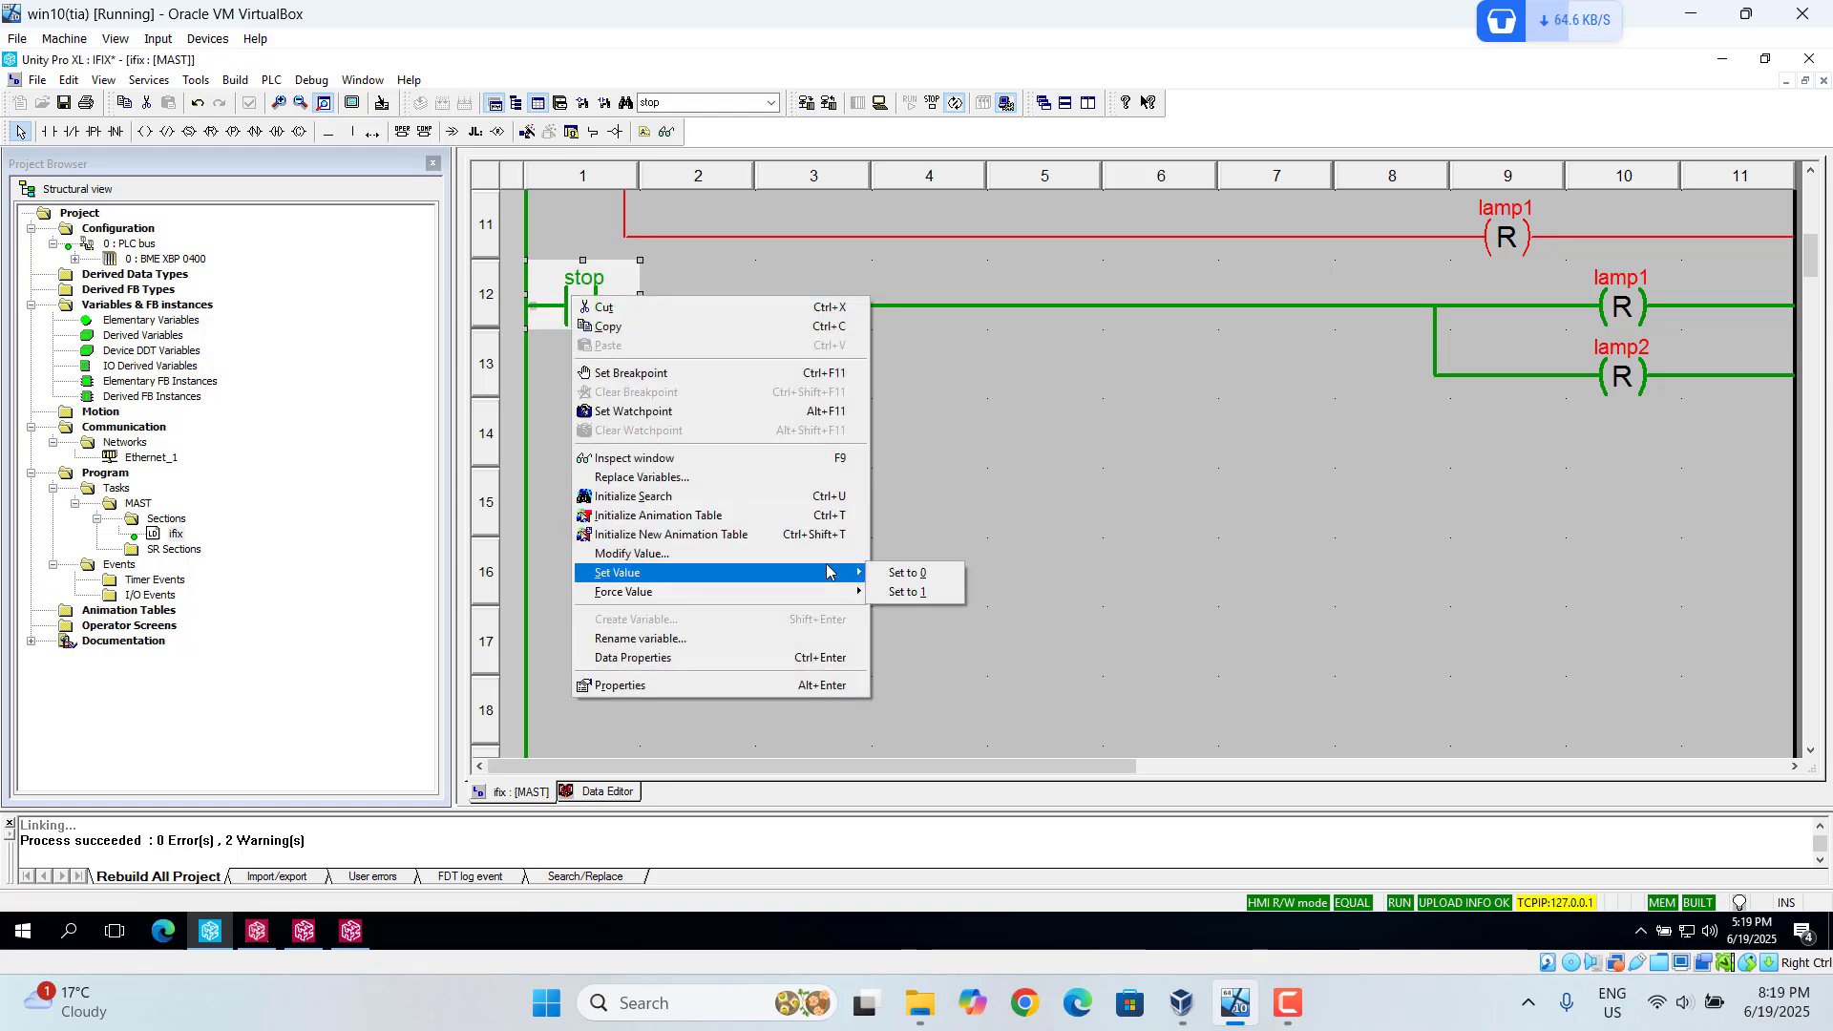
click(922, 576)
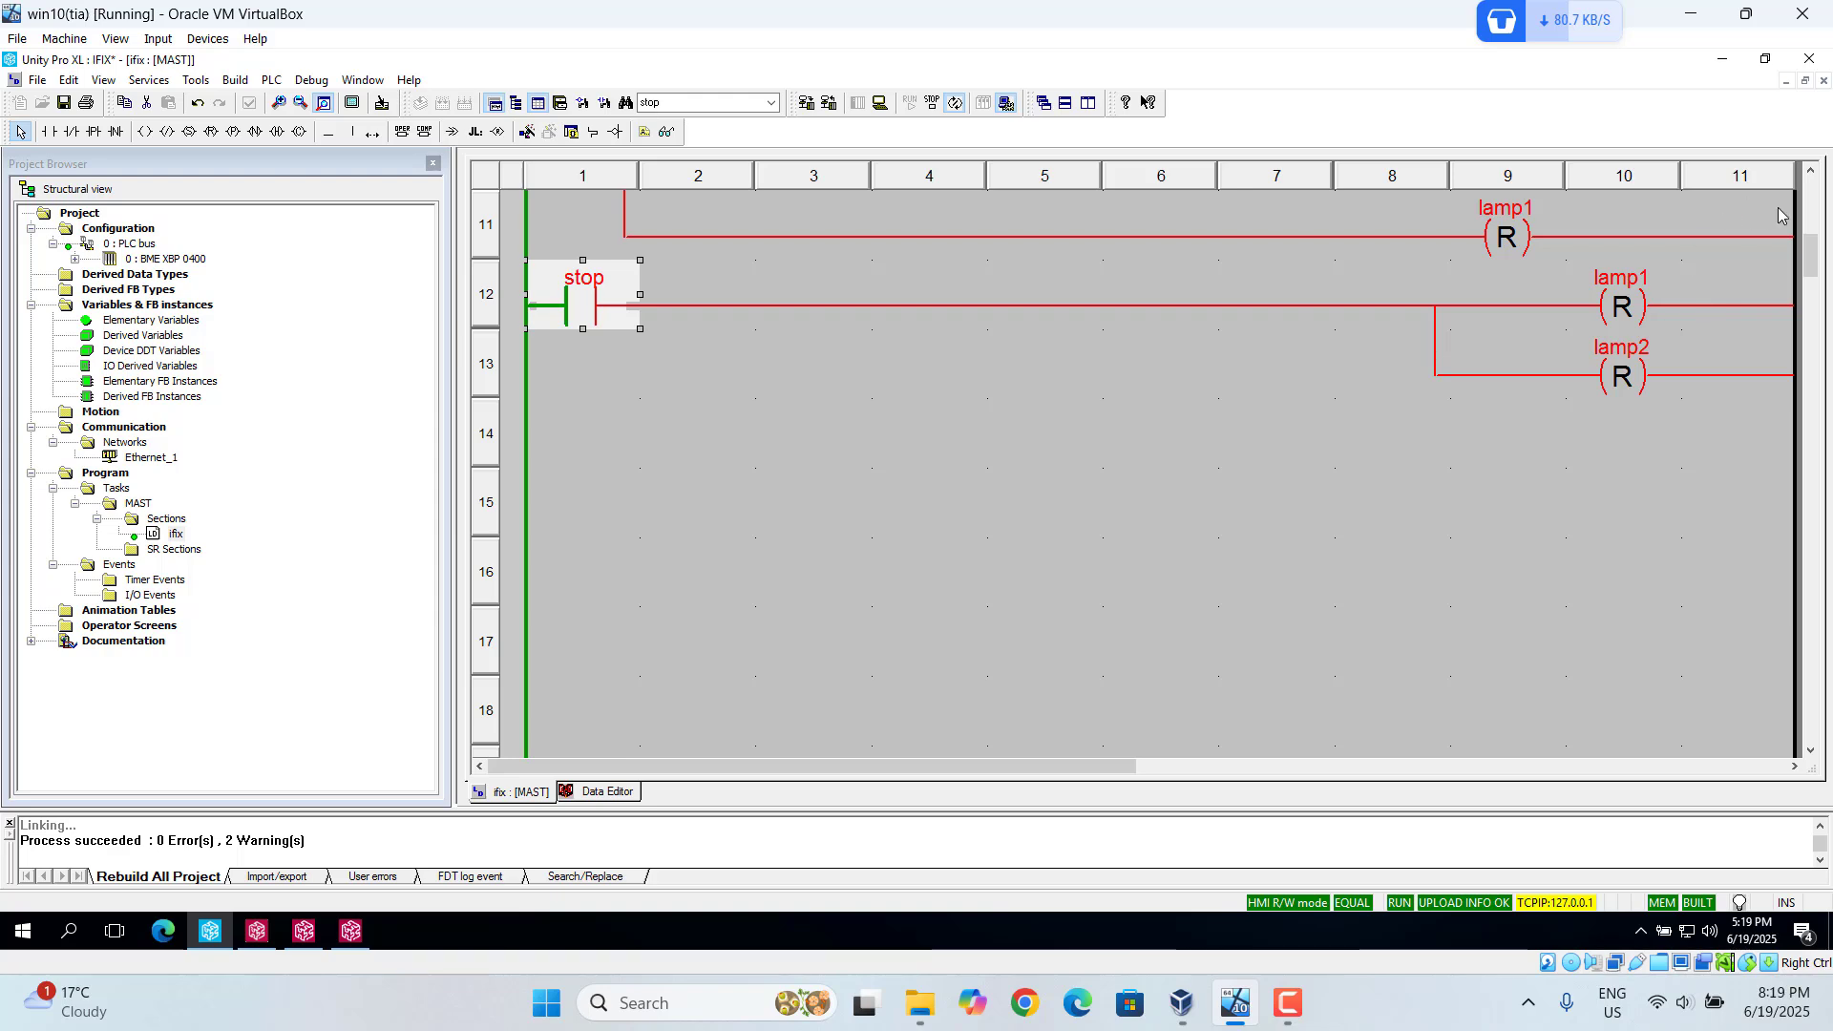
click(1812, 186)
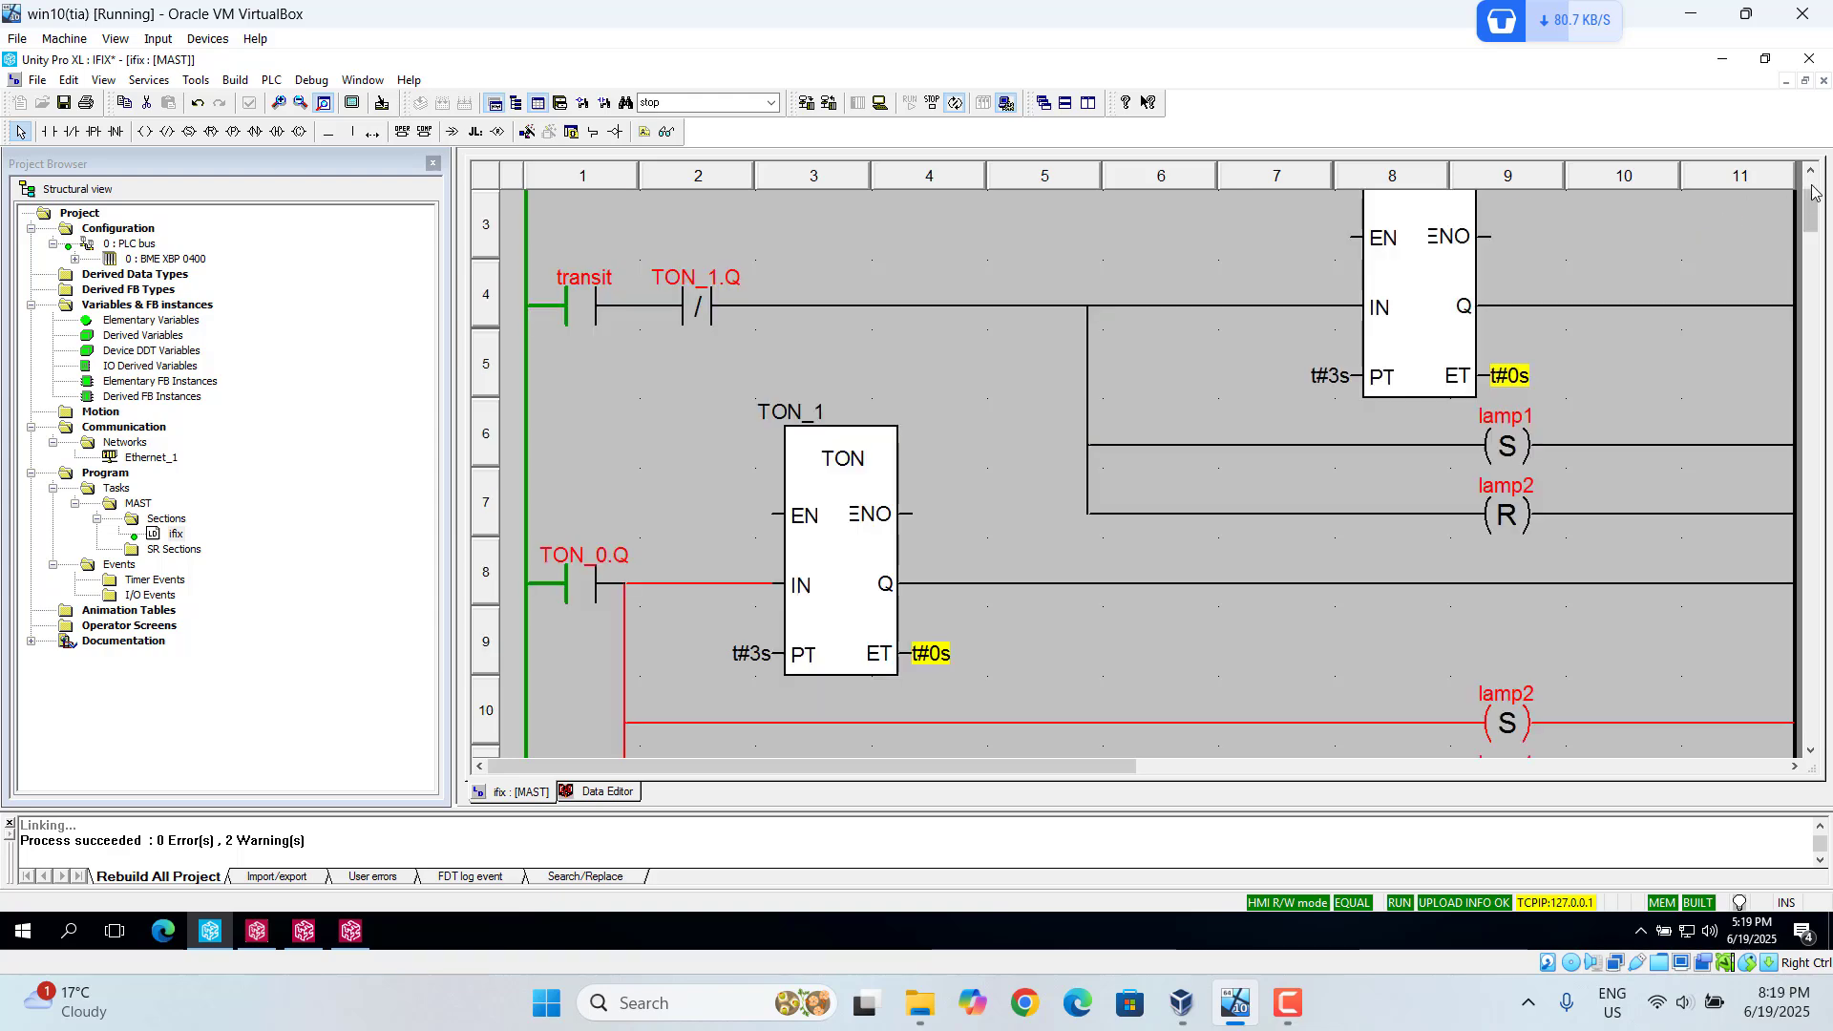
- Minimize Unity Pro and OFS Client, then start iFIX with node FIX and the FIX.SCU file and maximize its WorkSpace
click(1724, 60)
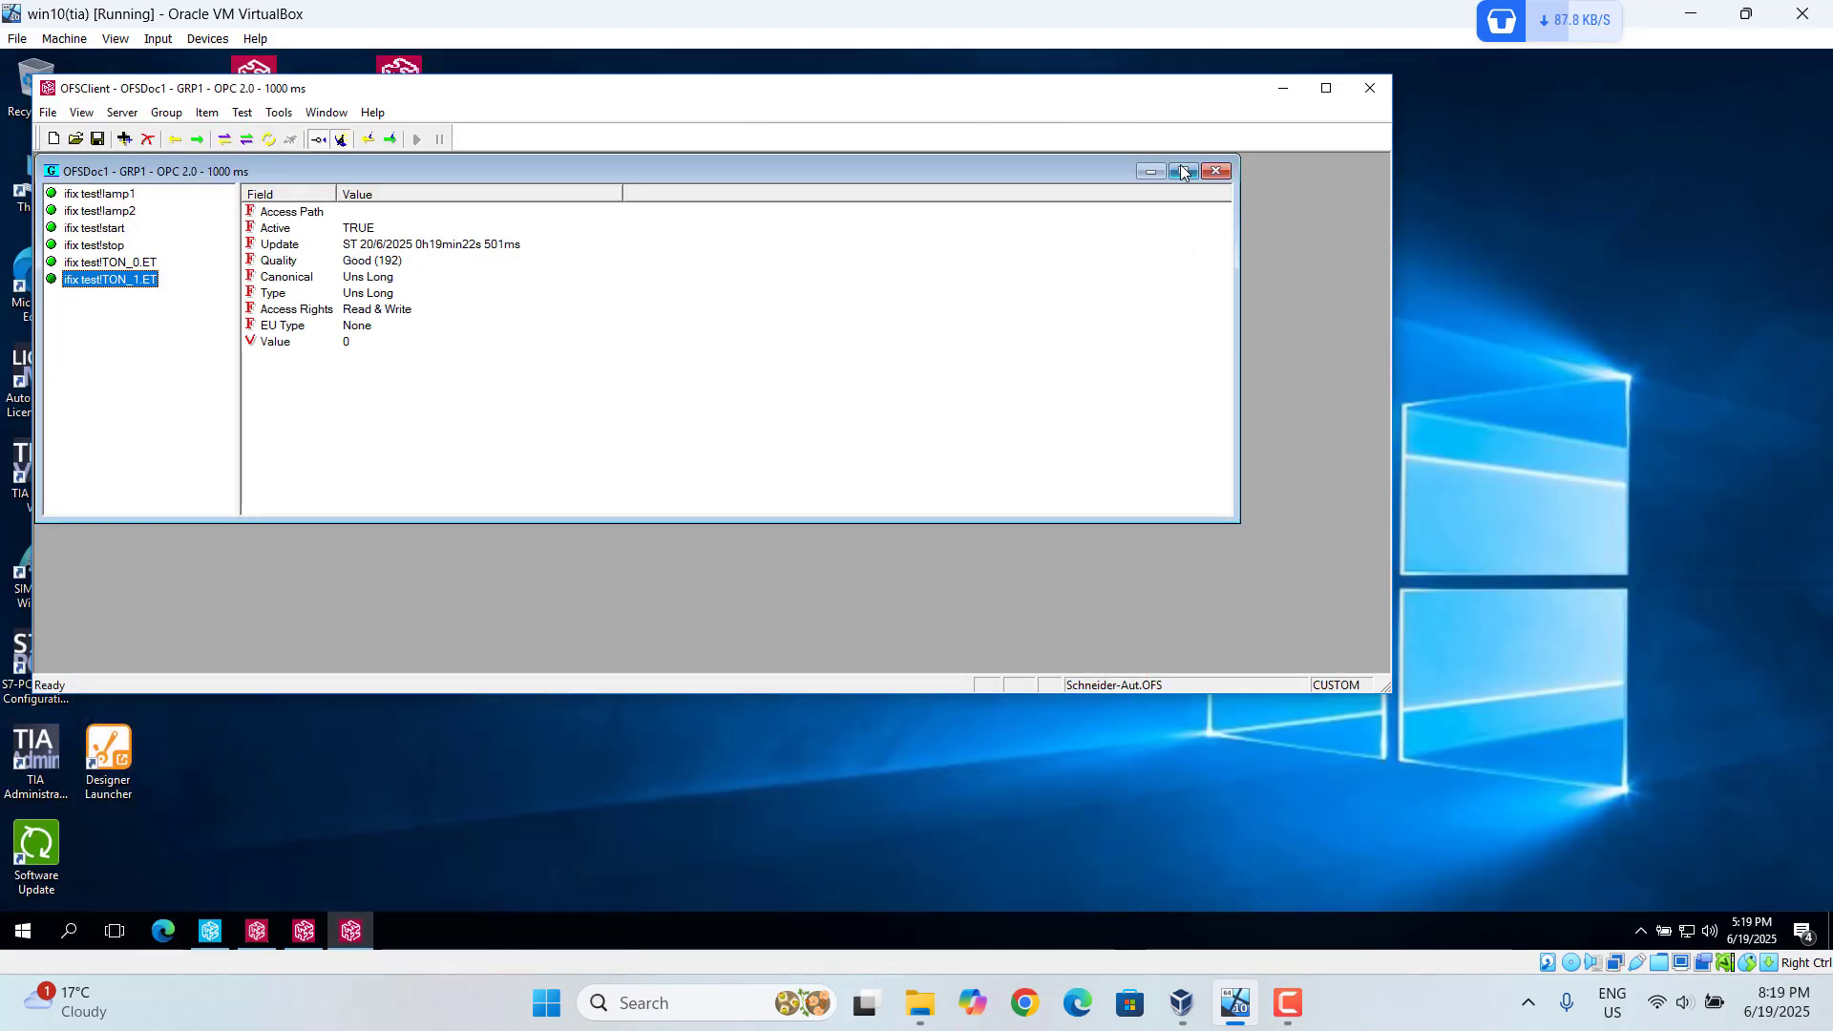
click(1291, 86)
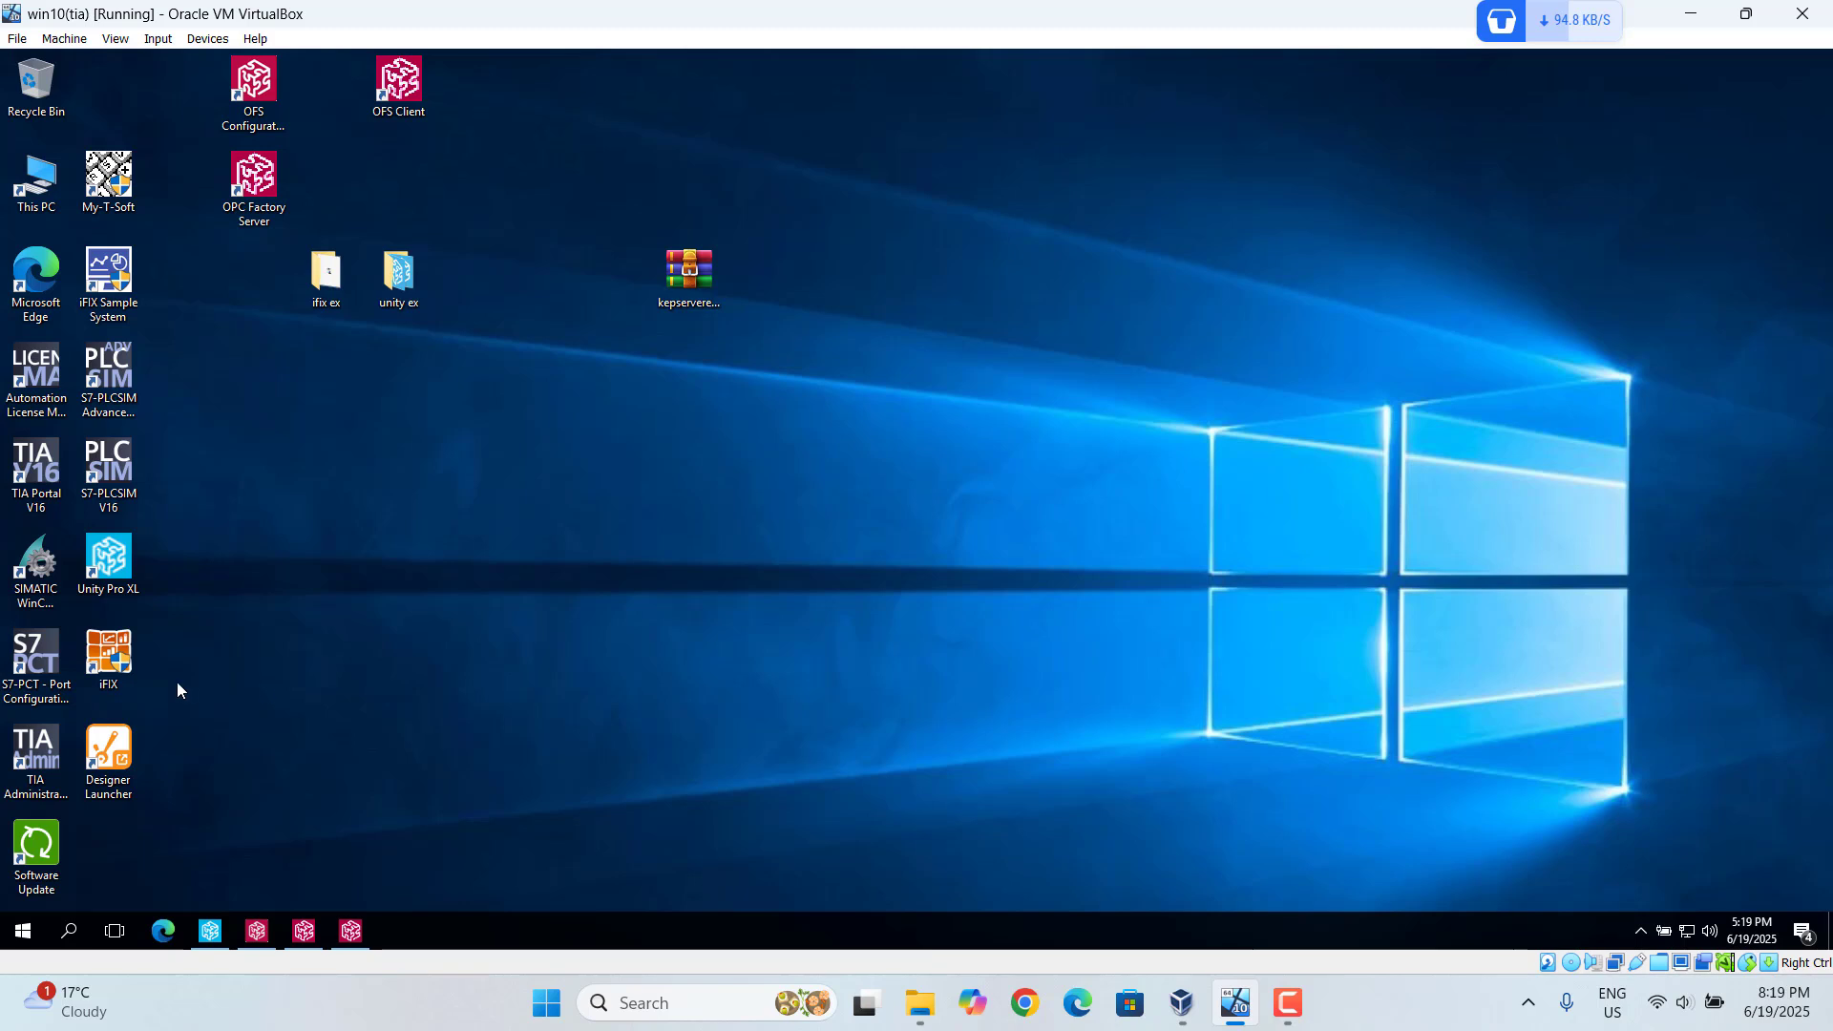
click(110, 657)
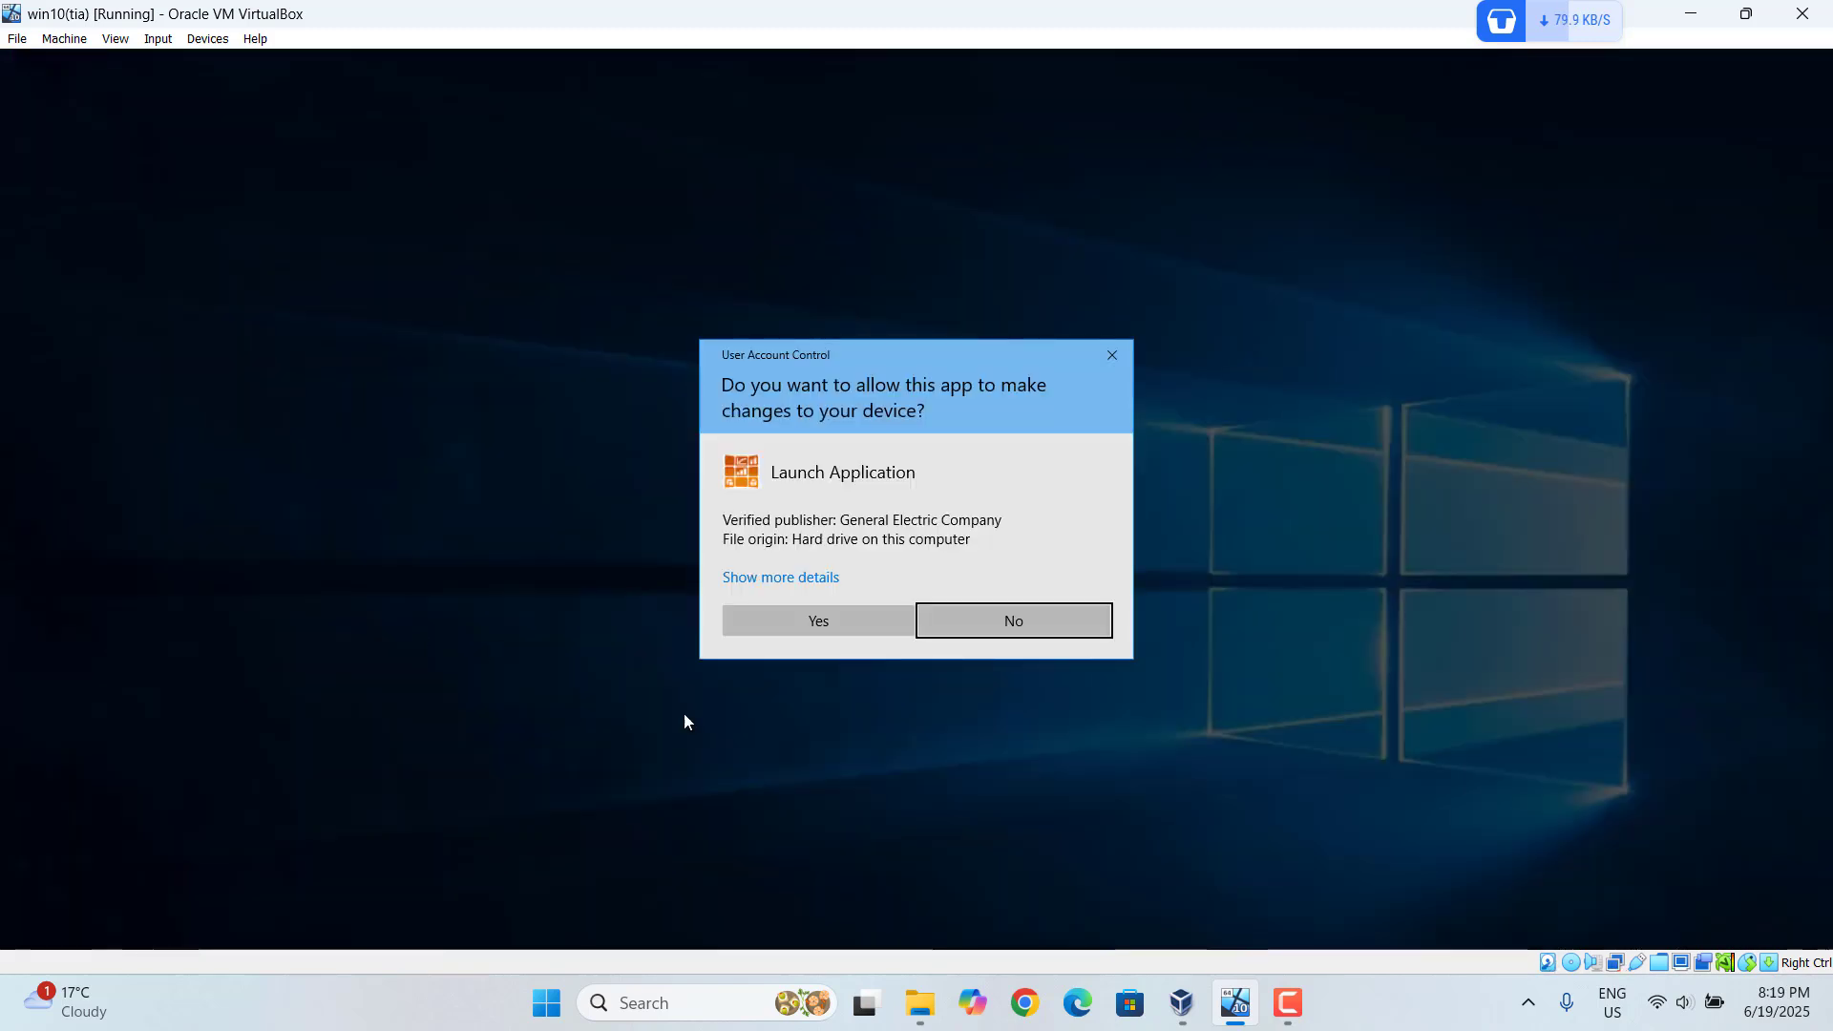
click(841, 611)
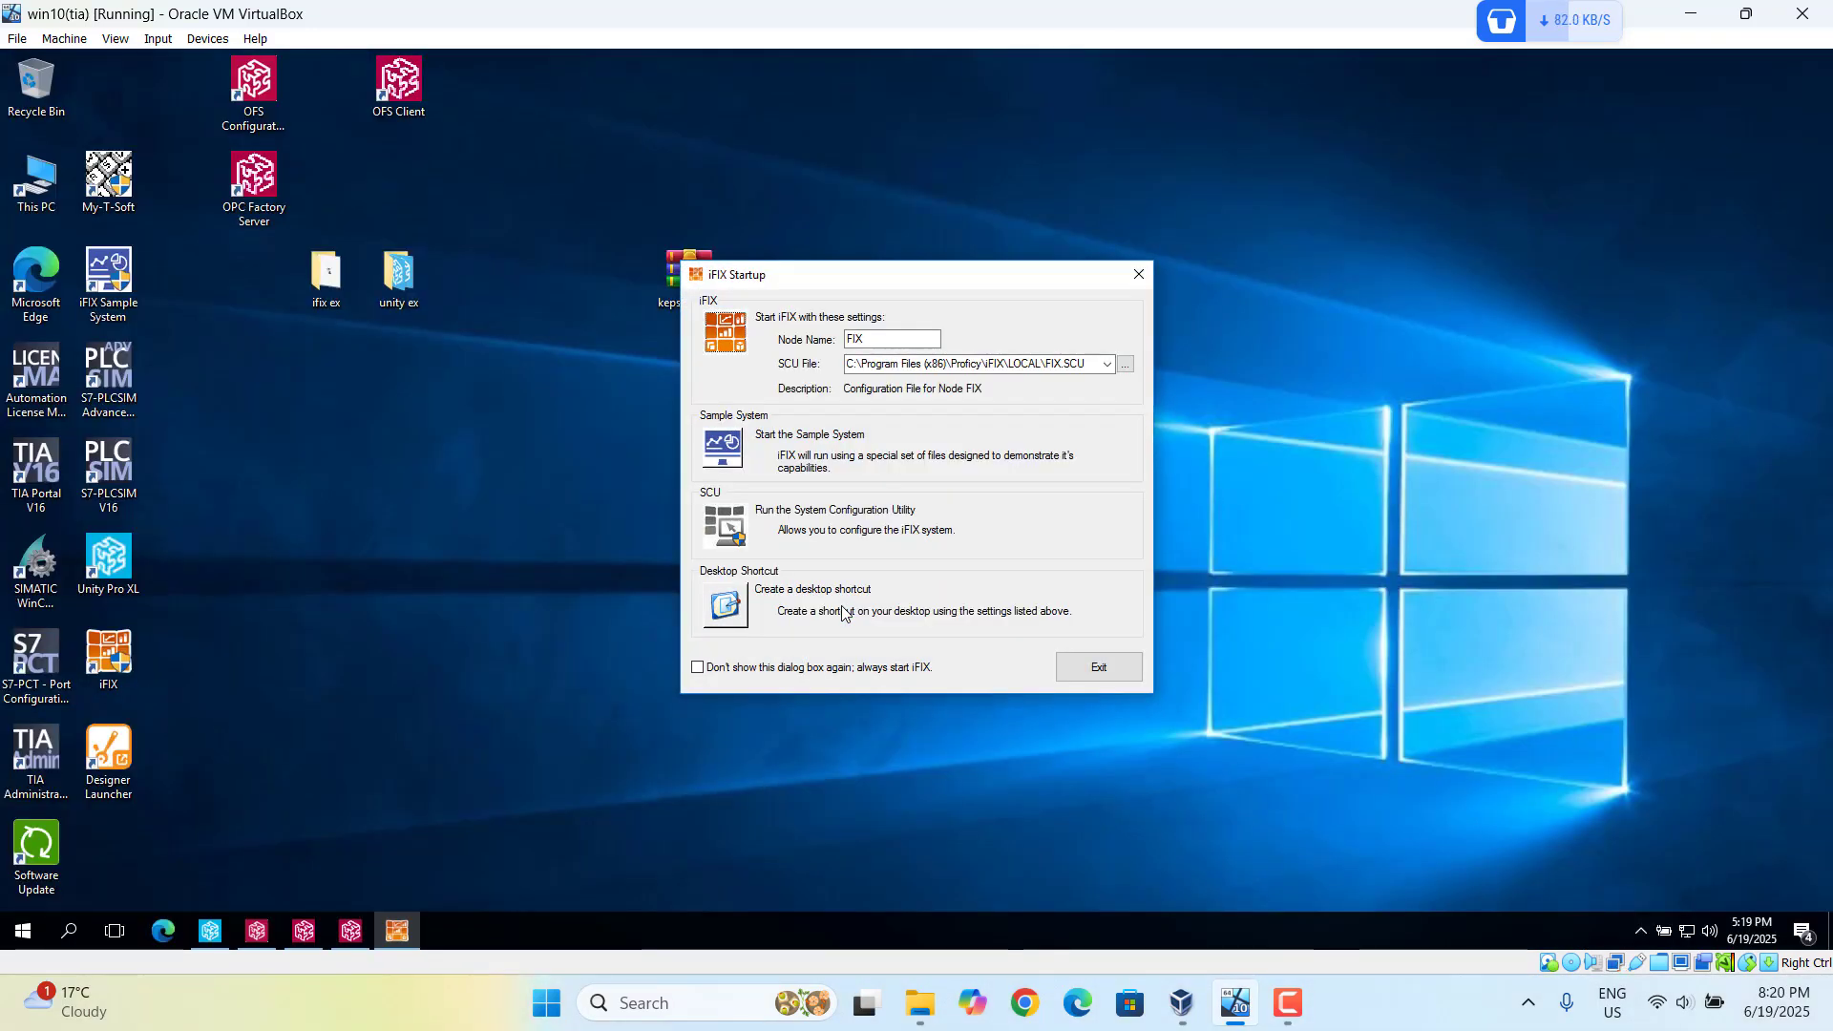
click(725, 349)
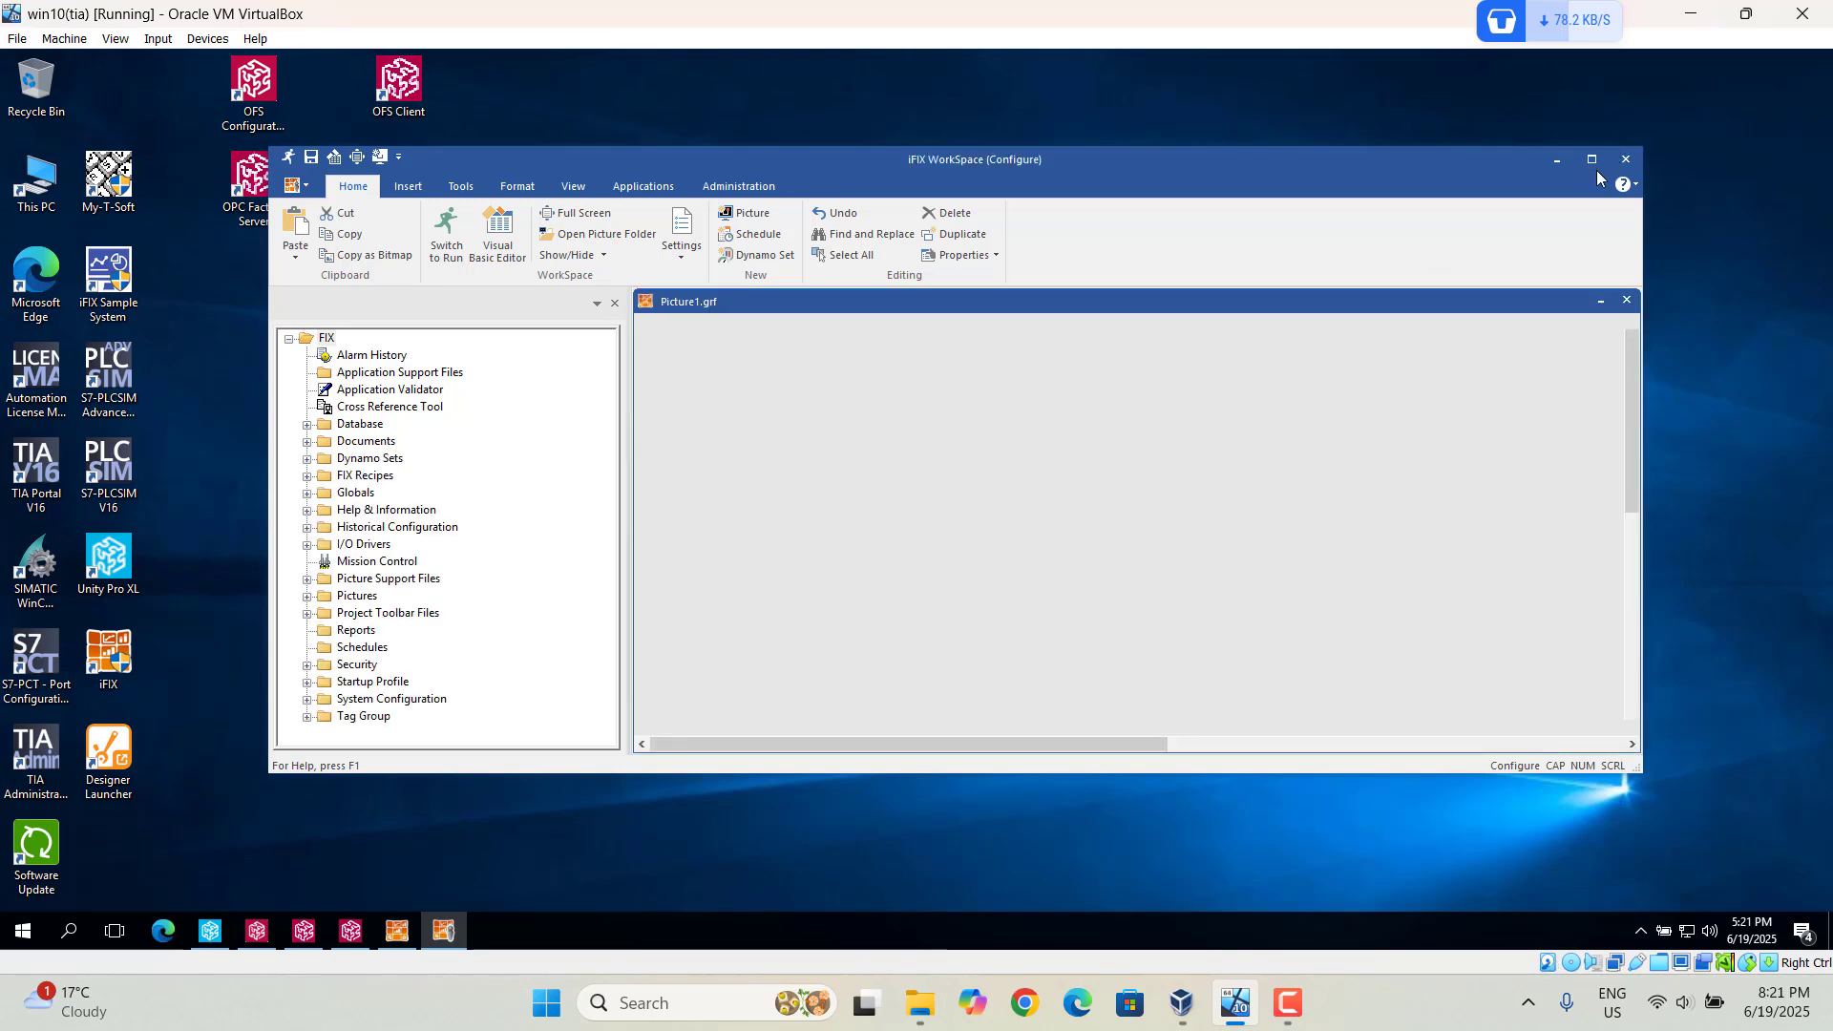
click(1591, 160)
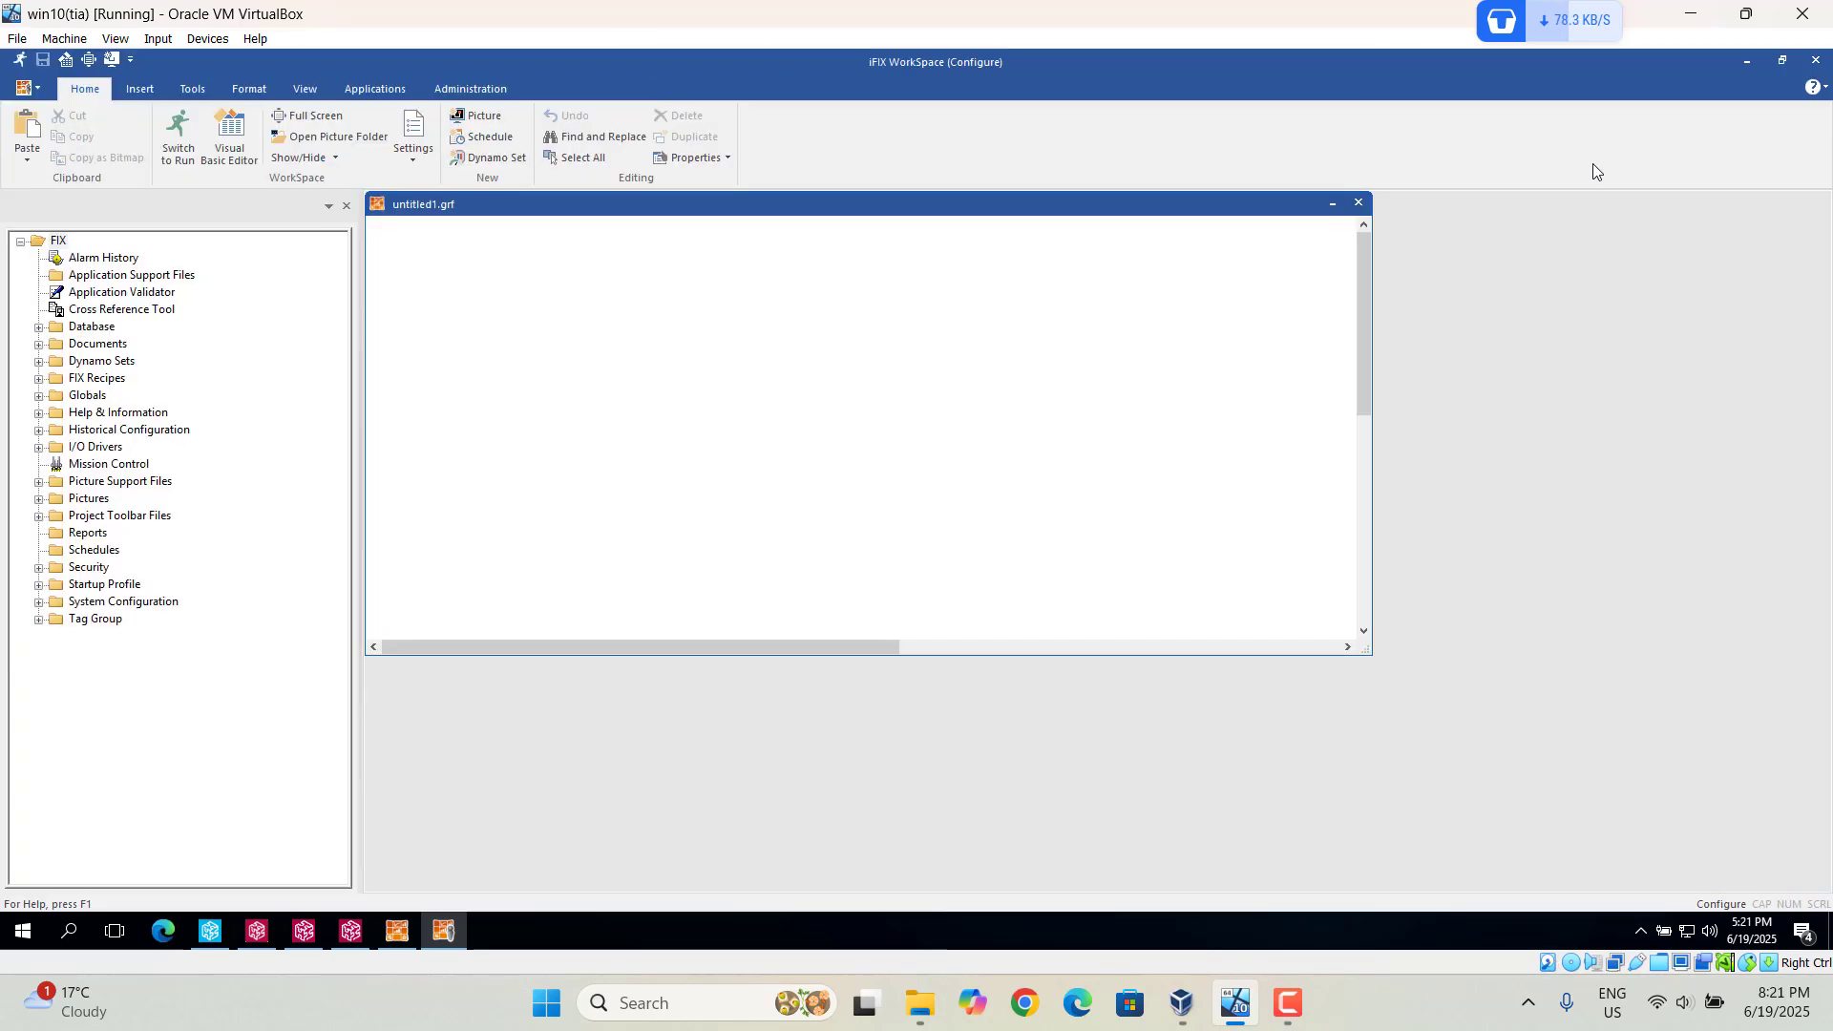
- Open the iFIX Database Manager from the Database folder and connect it to the local node
click(38, 329)
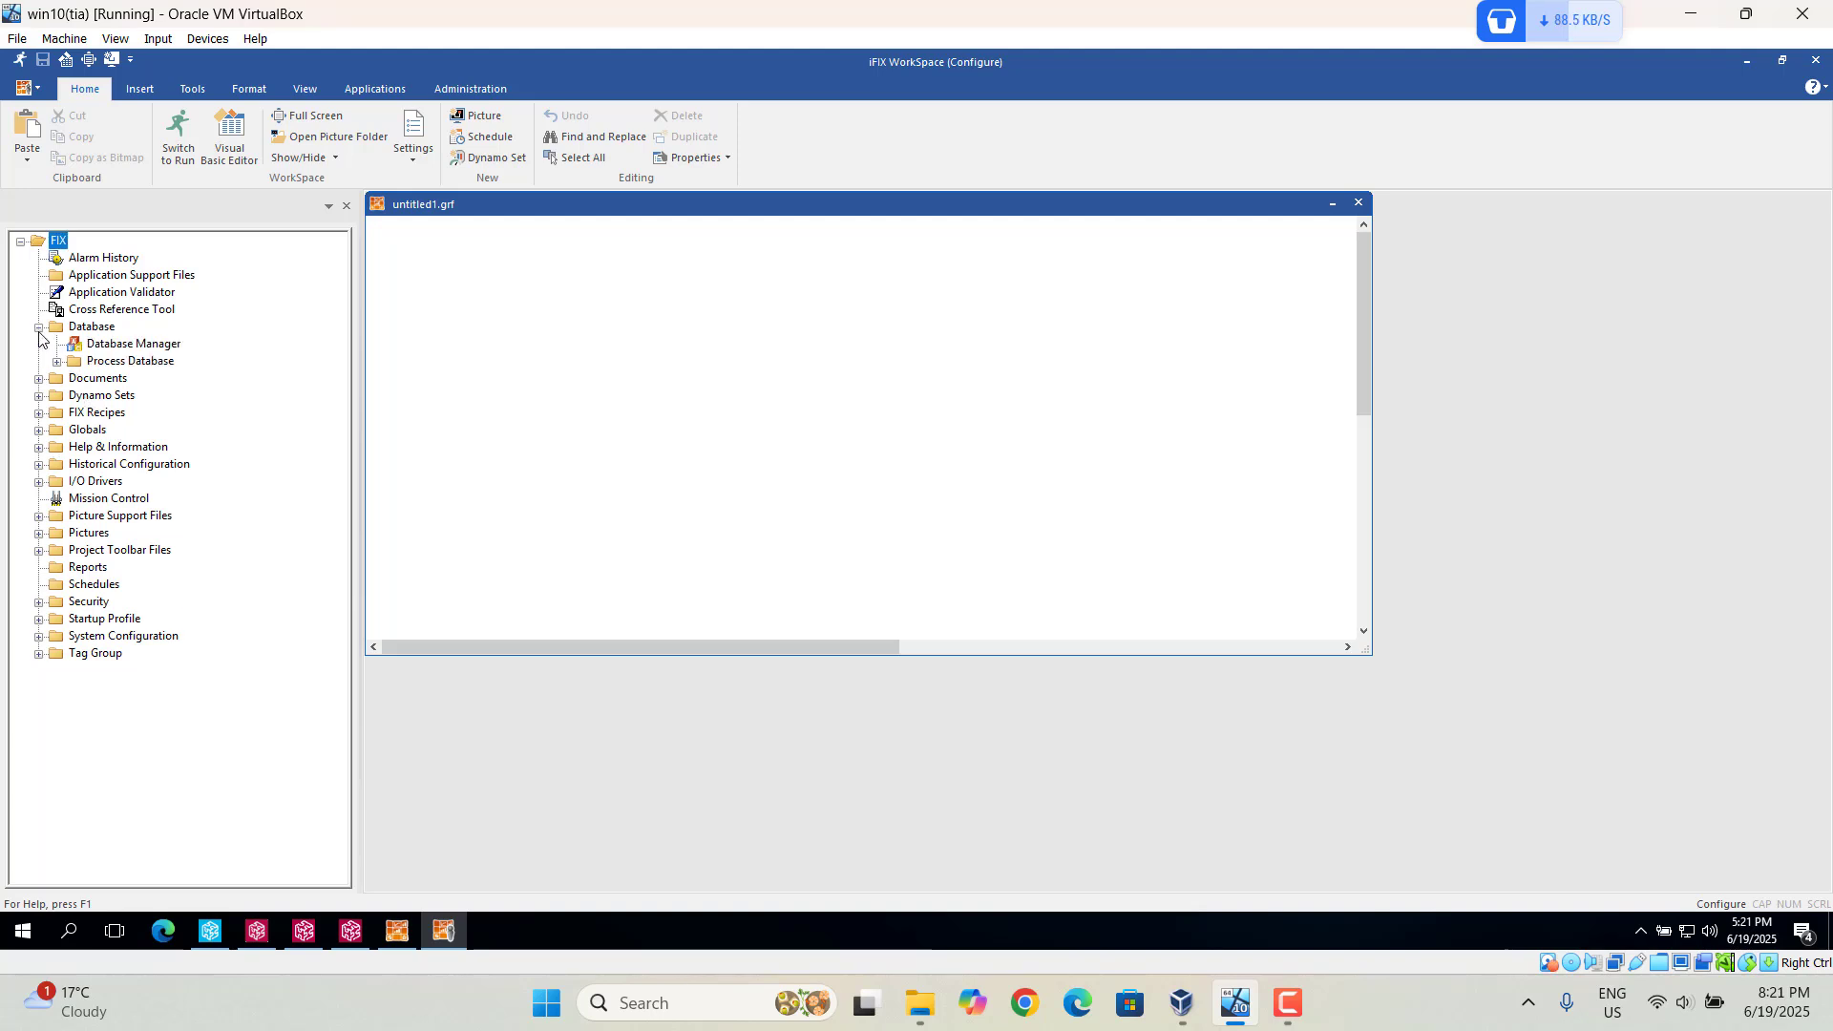
click(115, 346)
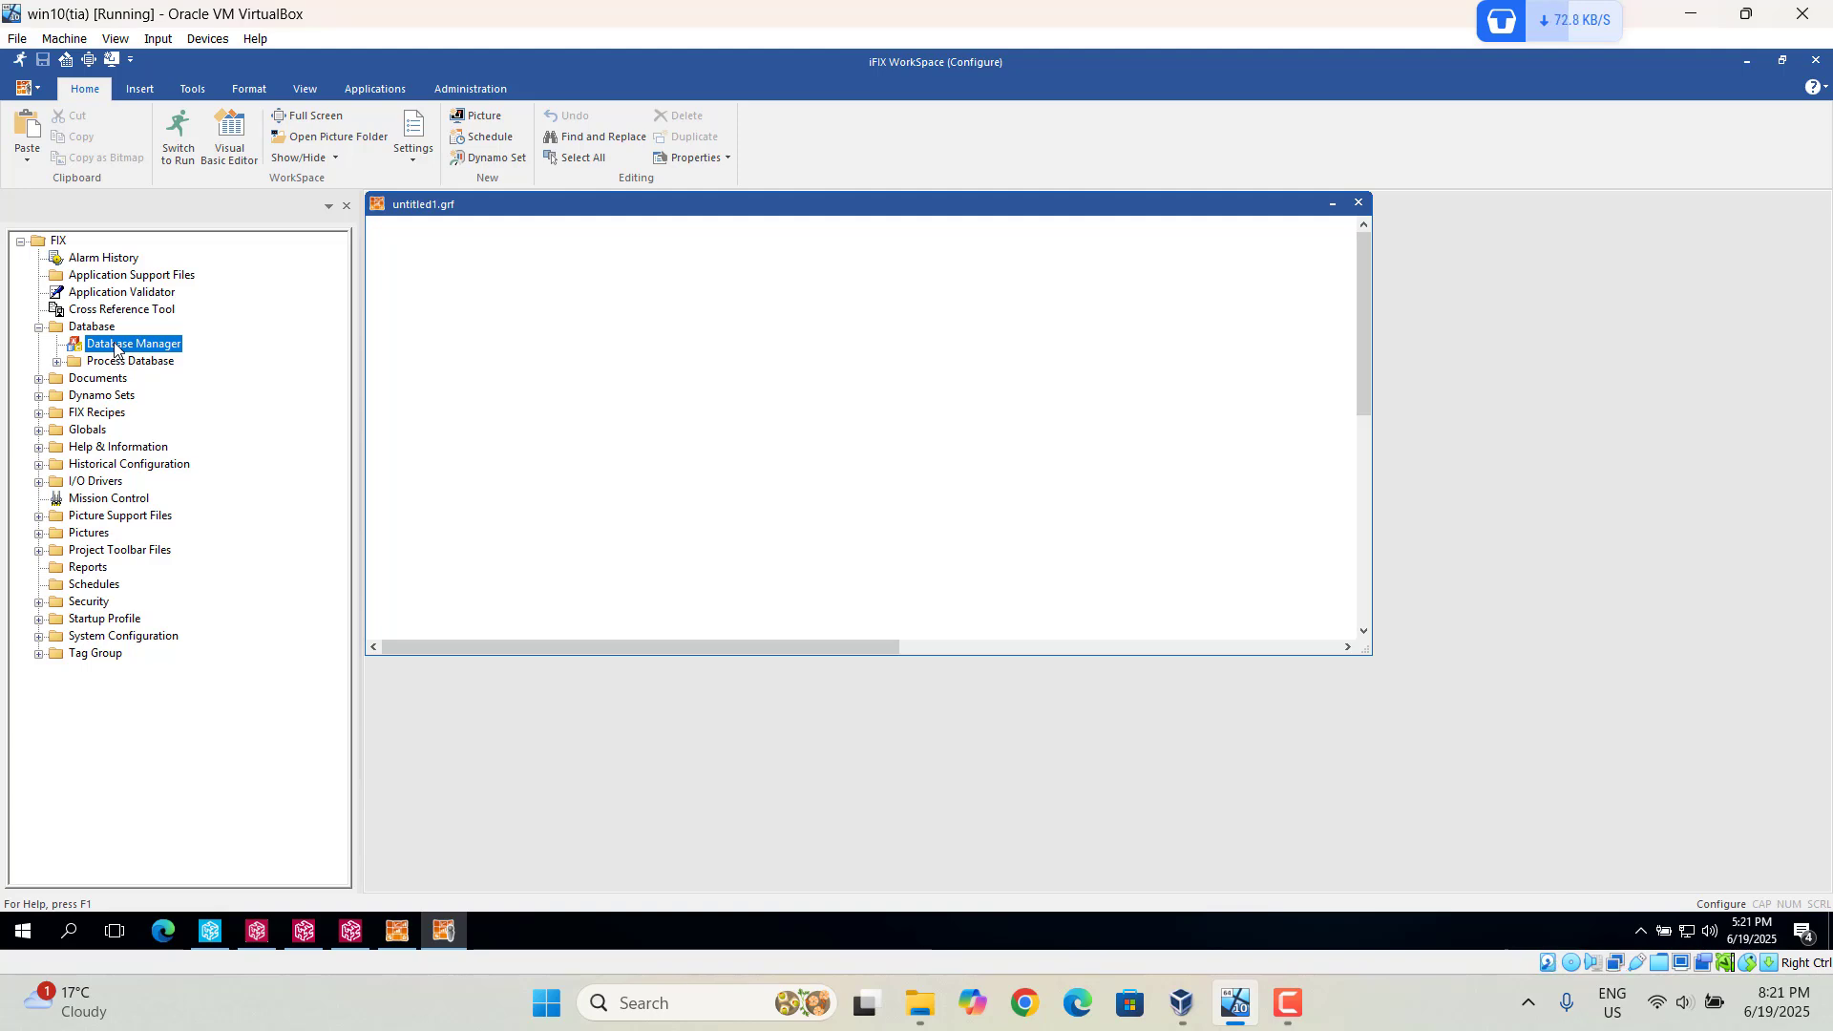
double_click(114, 345)
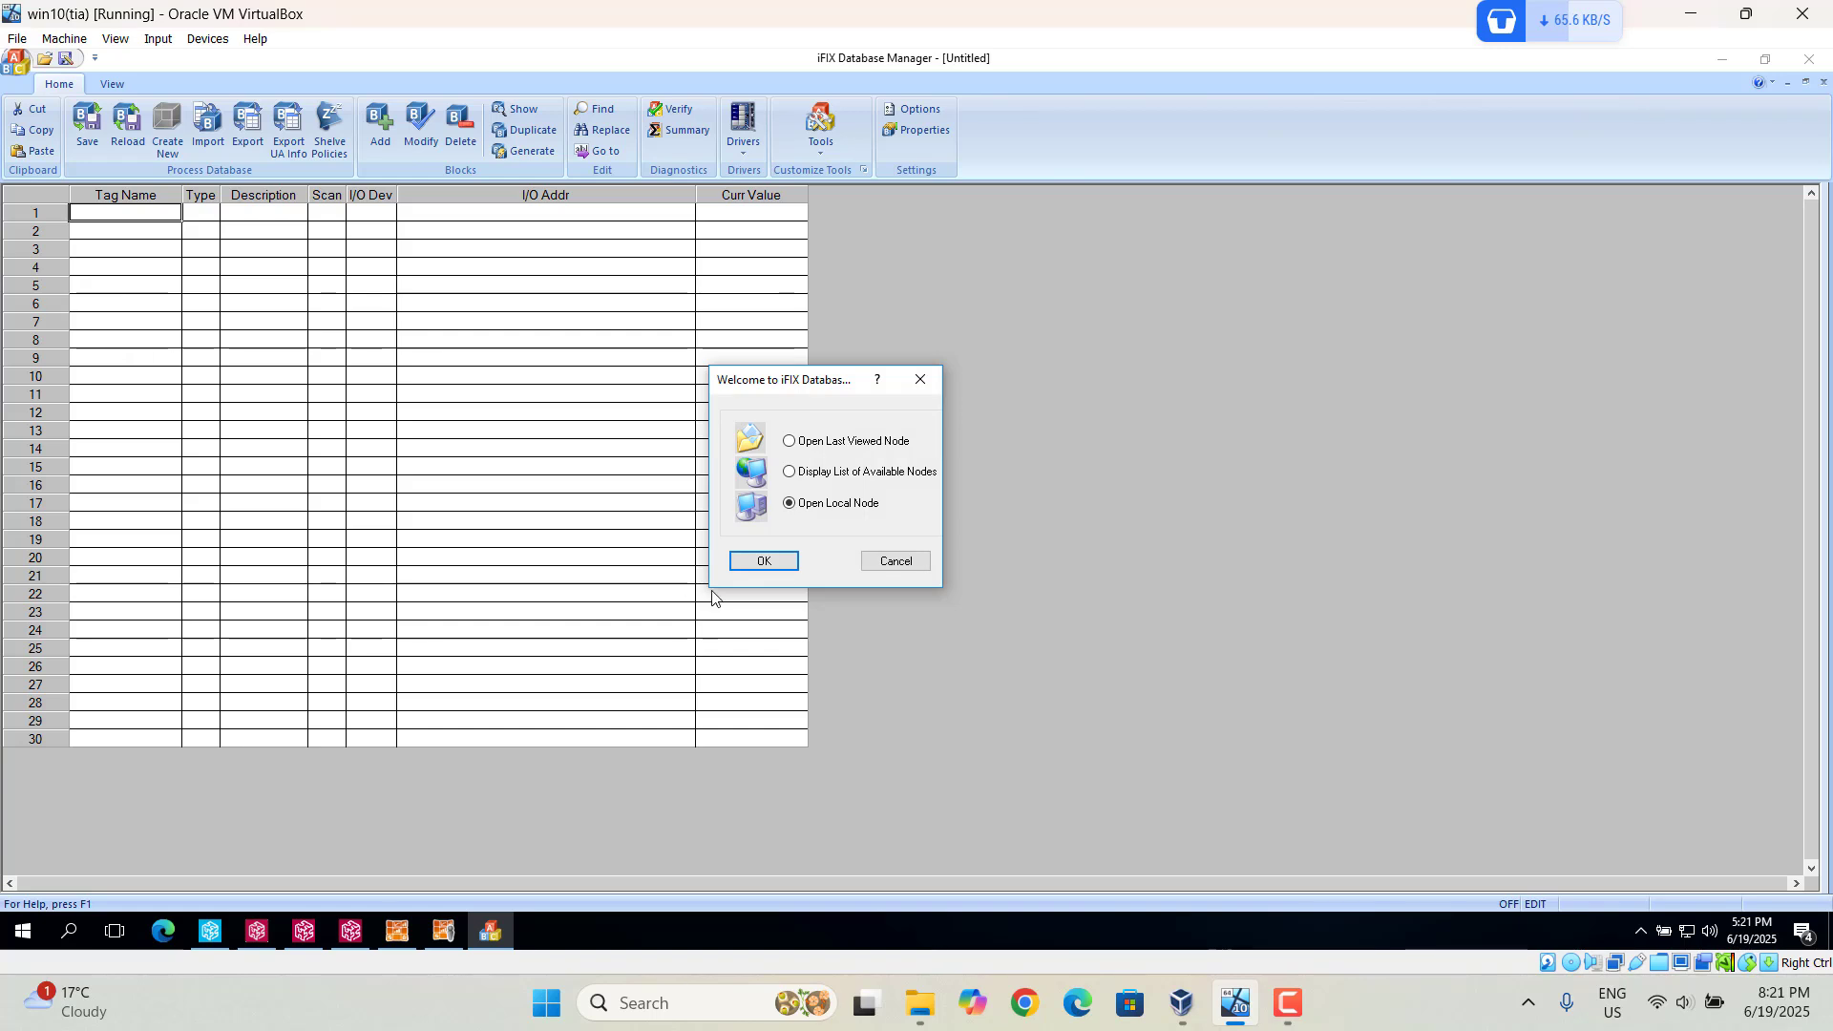
click(776, 564)
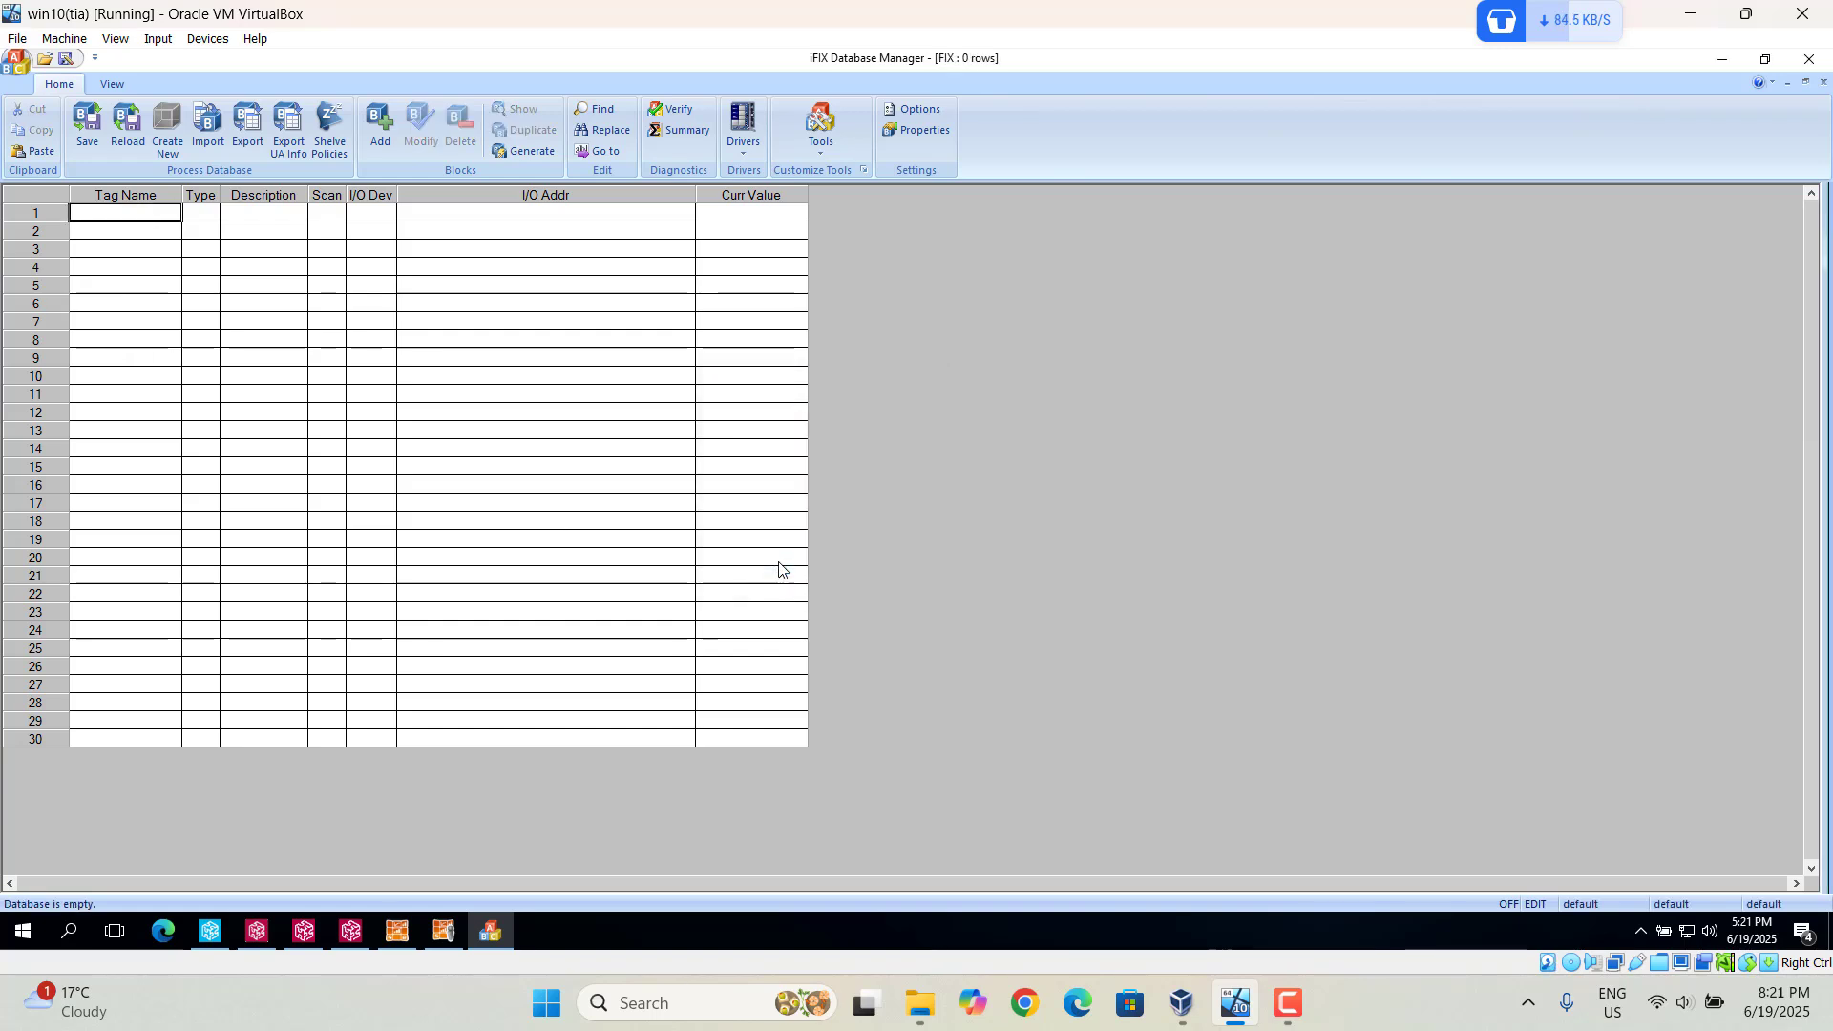
- Start a new Digital Input (DI) block in the process database, checking the lamp variables in the Unity Pro ladder program
click(381, 147)
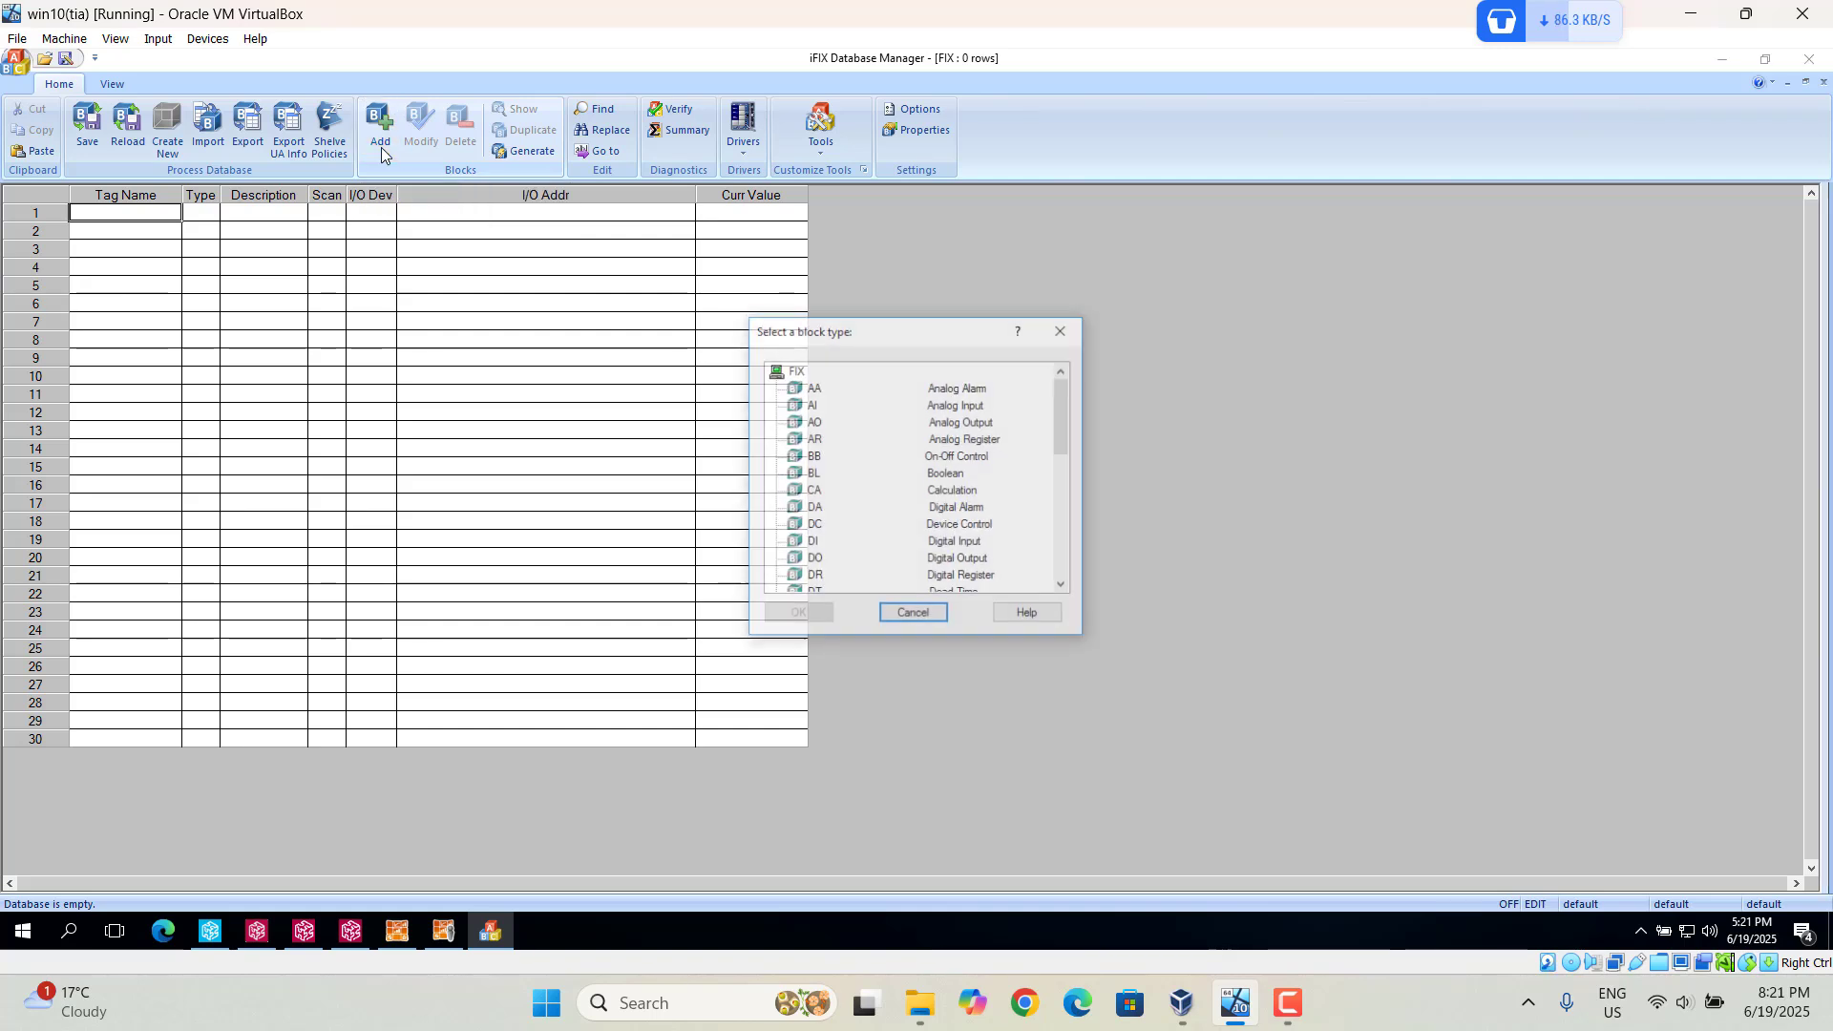
click(813, 548)
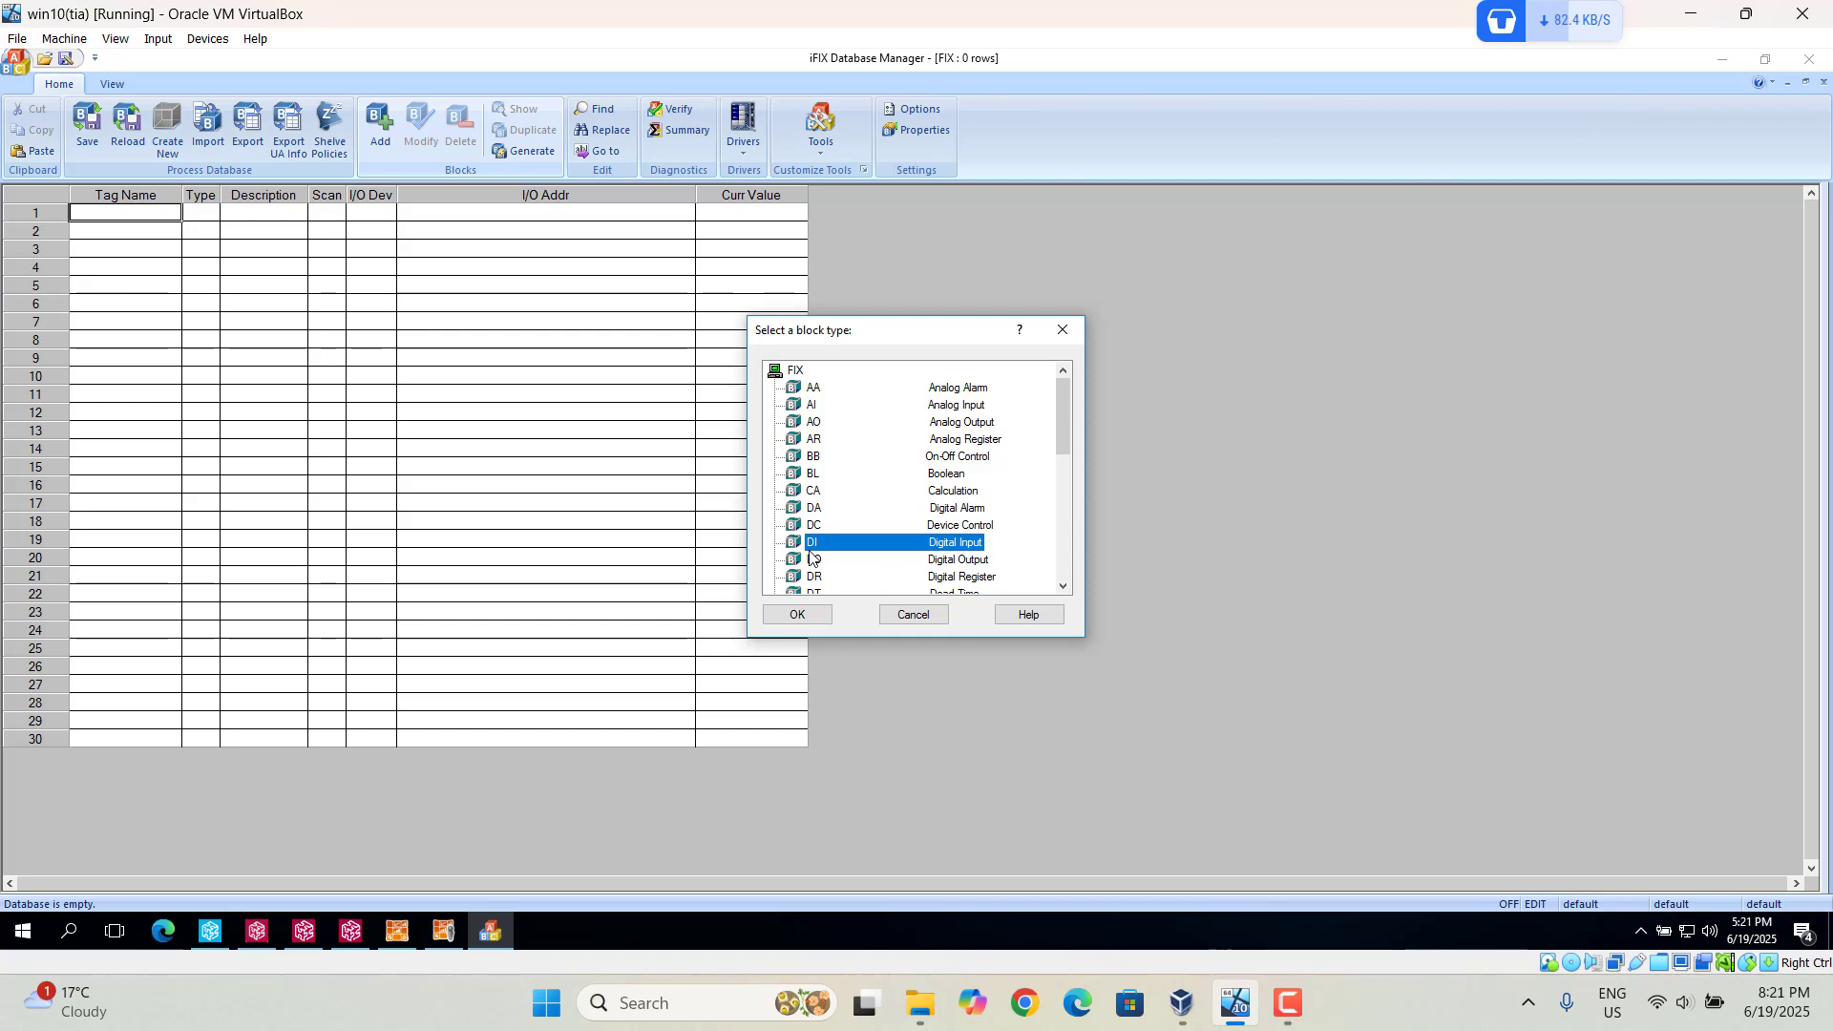
click(216, 931)
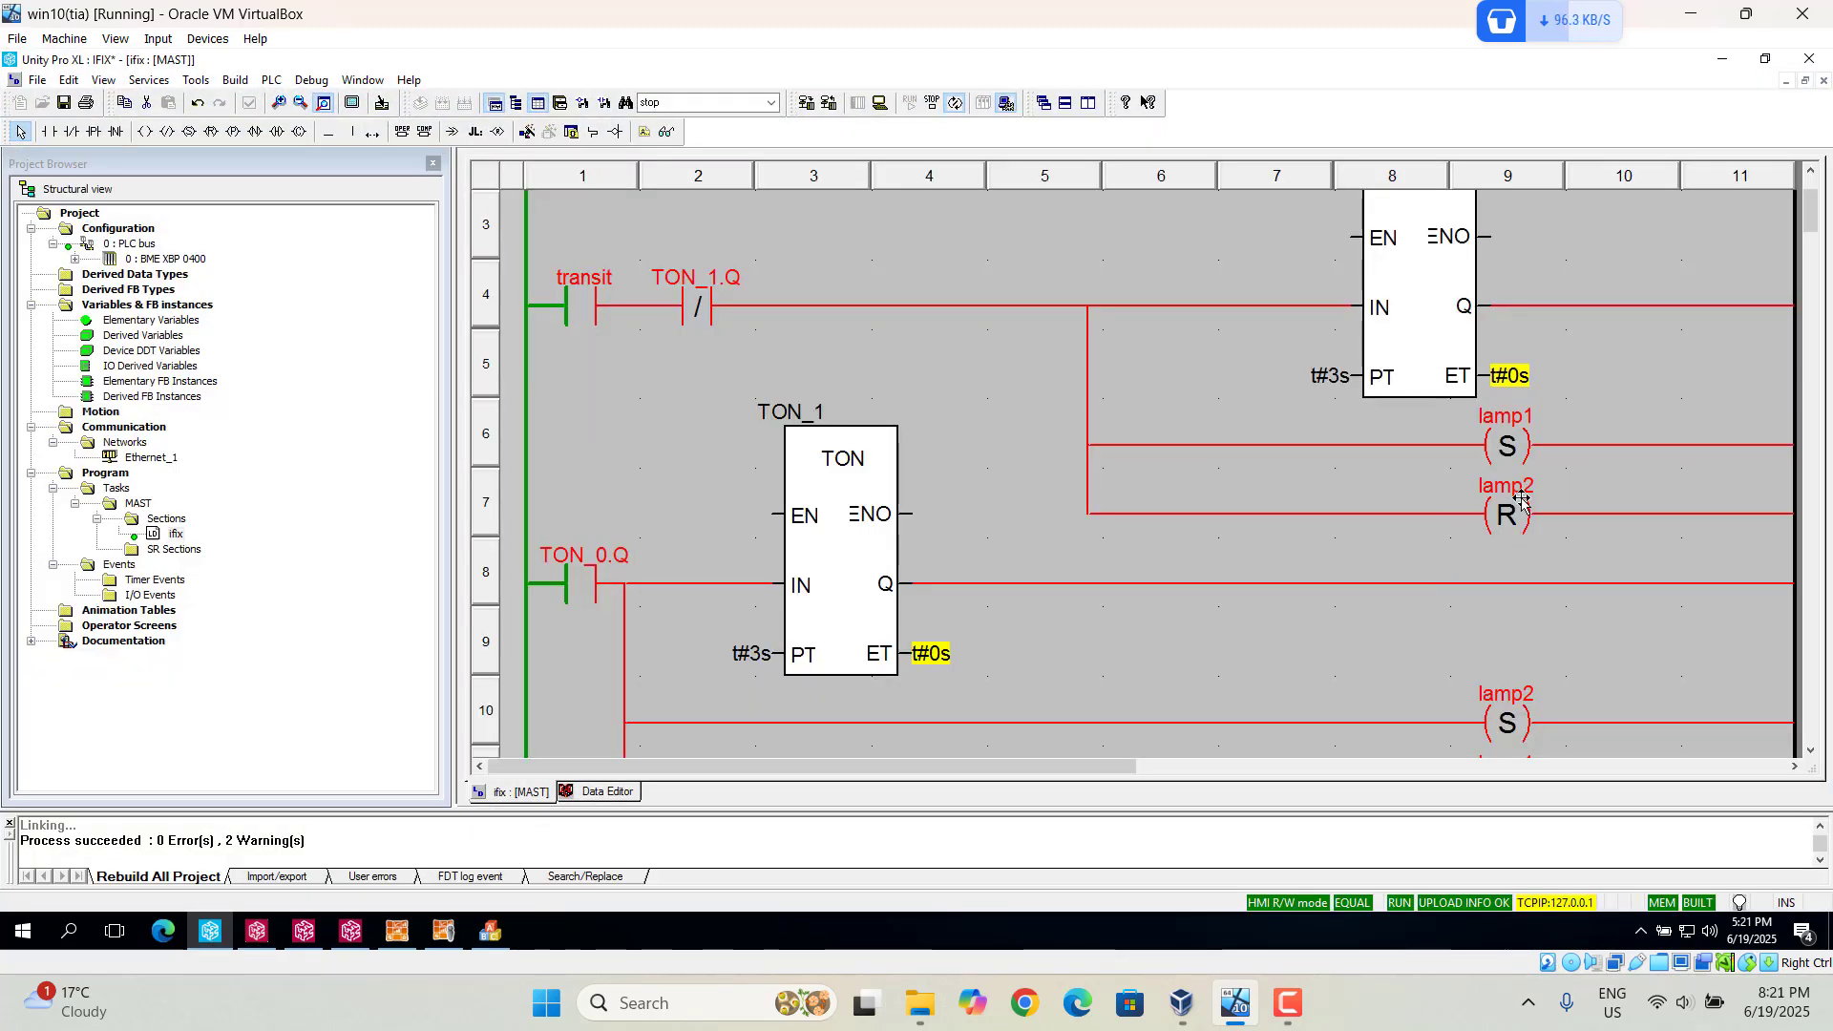
click(1723, 61)
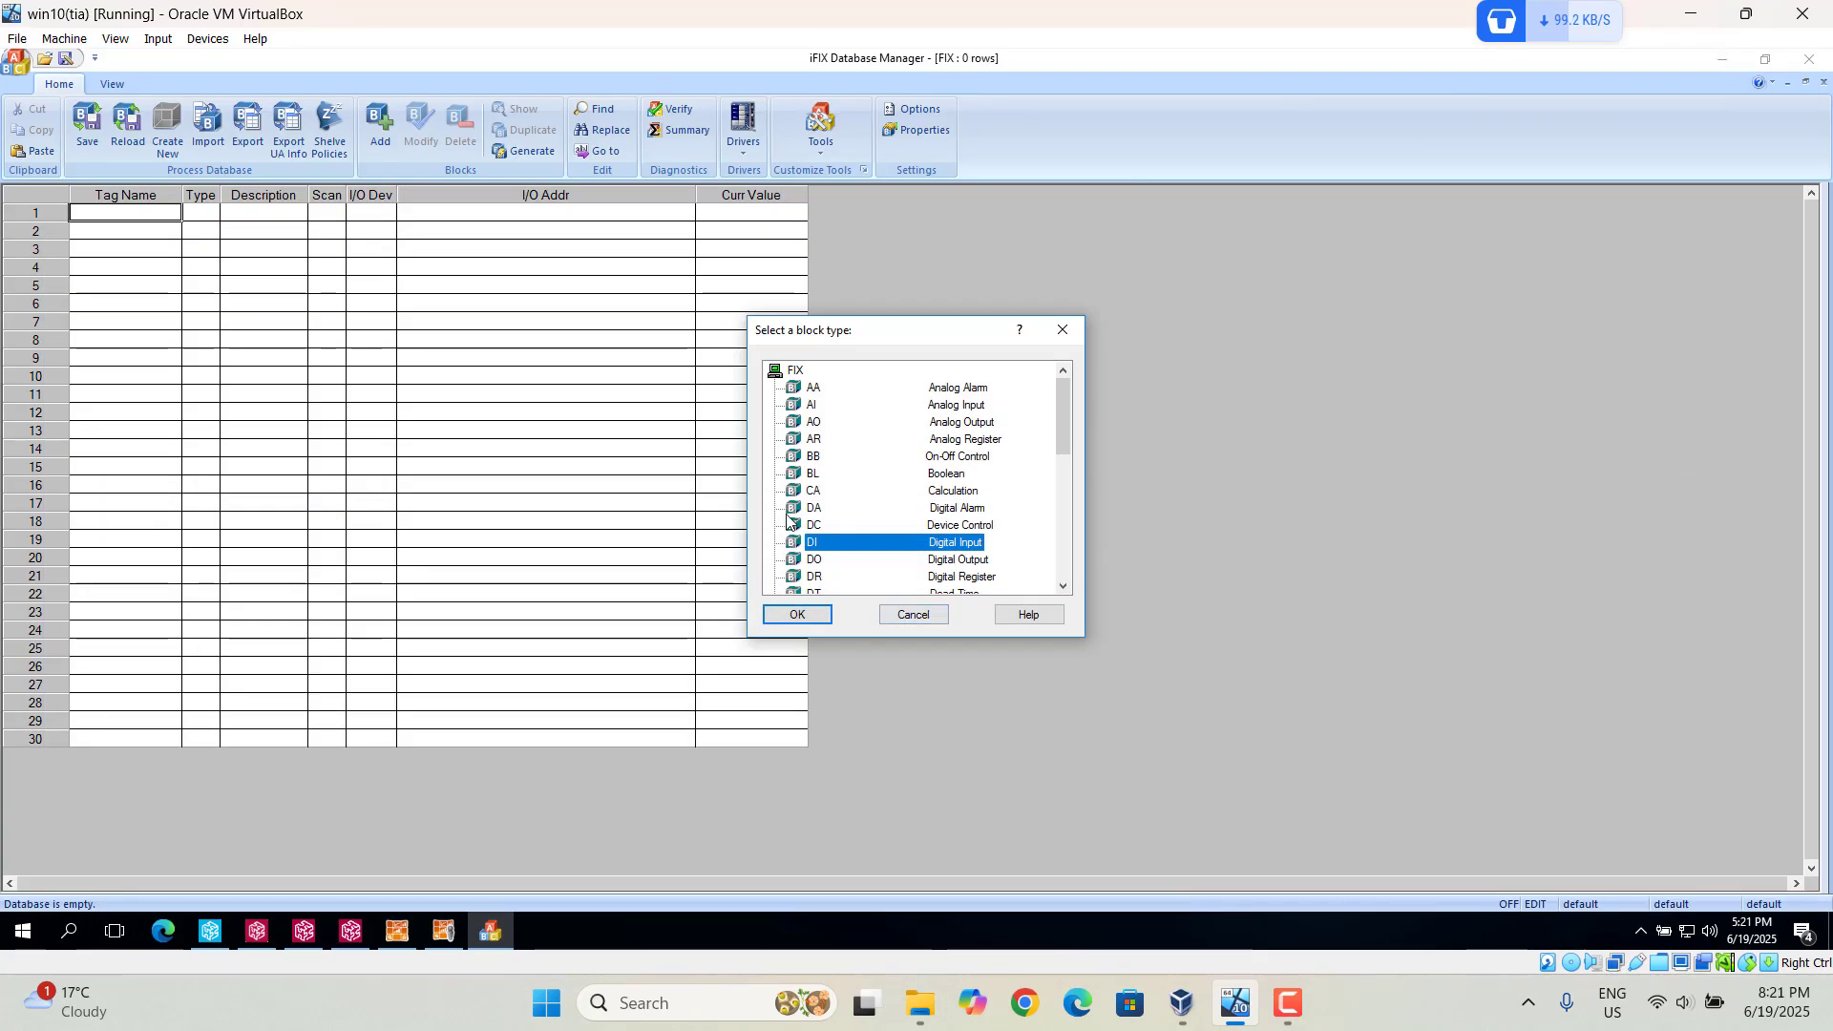
click(798, 614)
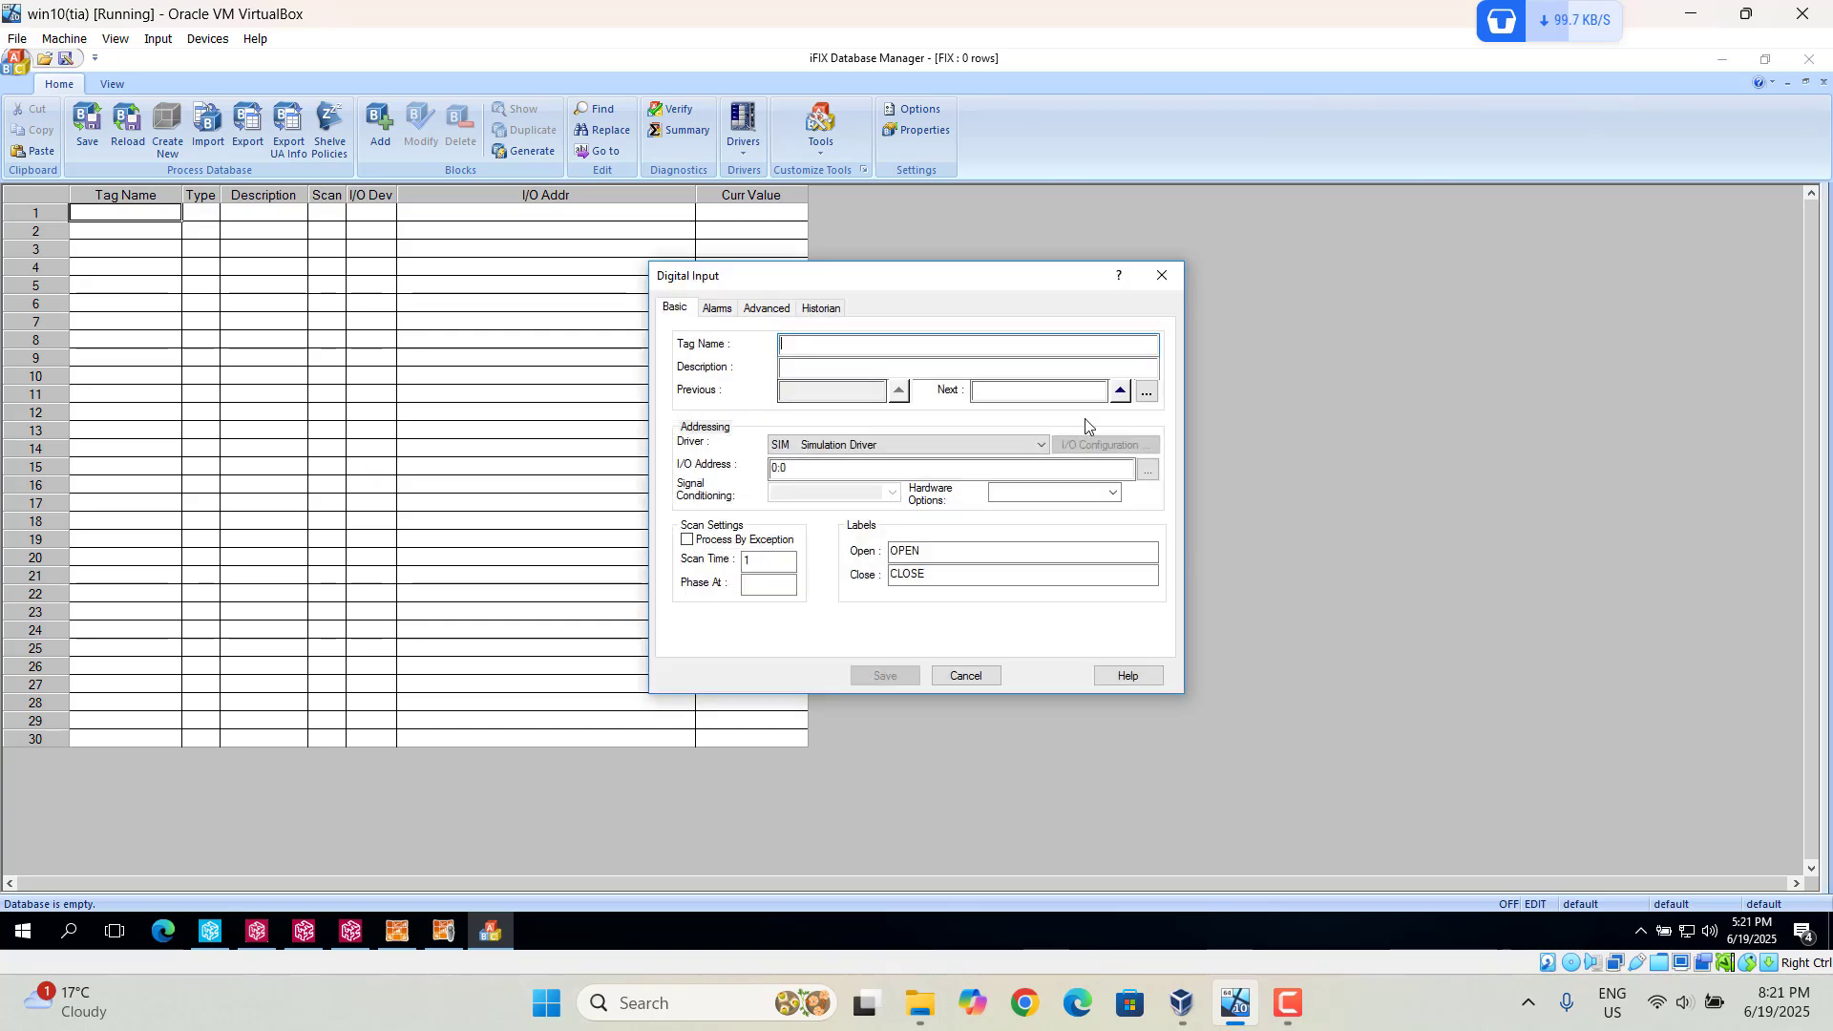
- Set the Digital Input block's driver to OPC Client v7.46g and open the driver's I/O configuration
click(1039, 446)
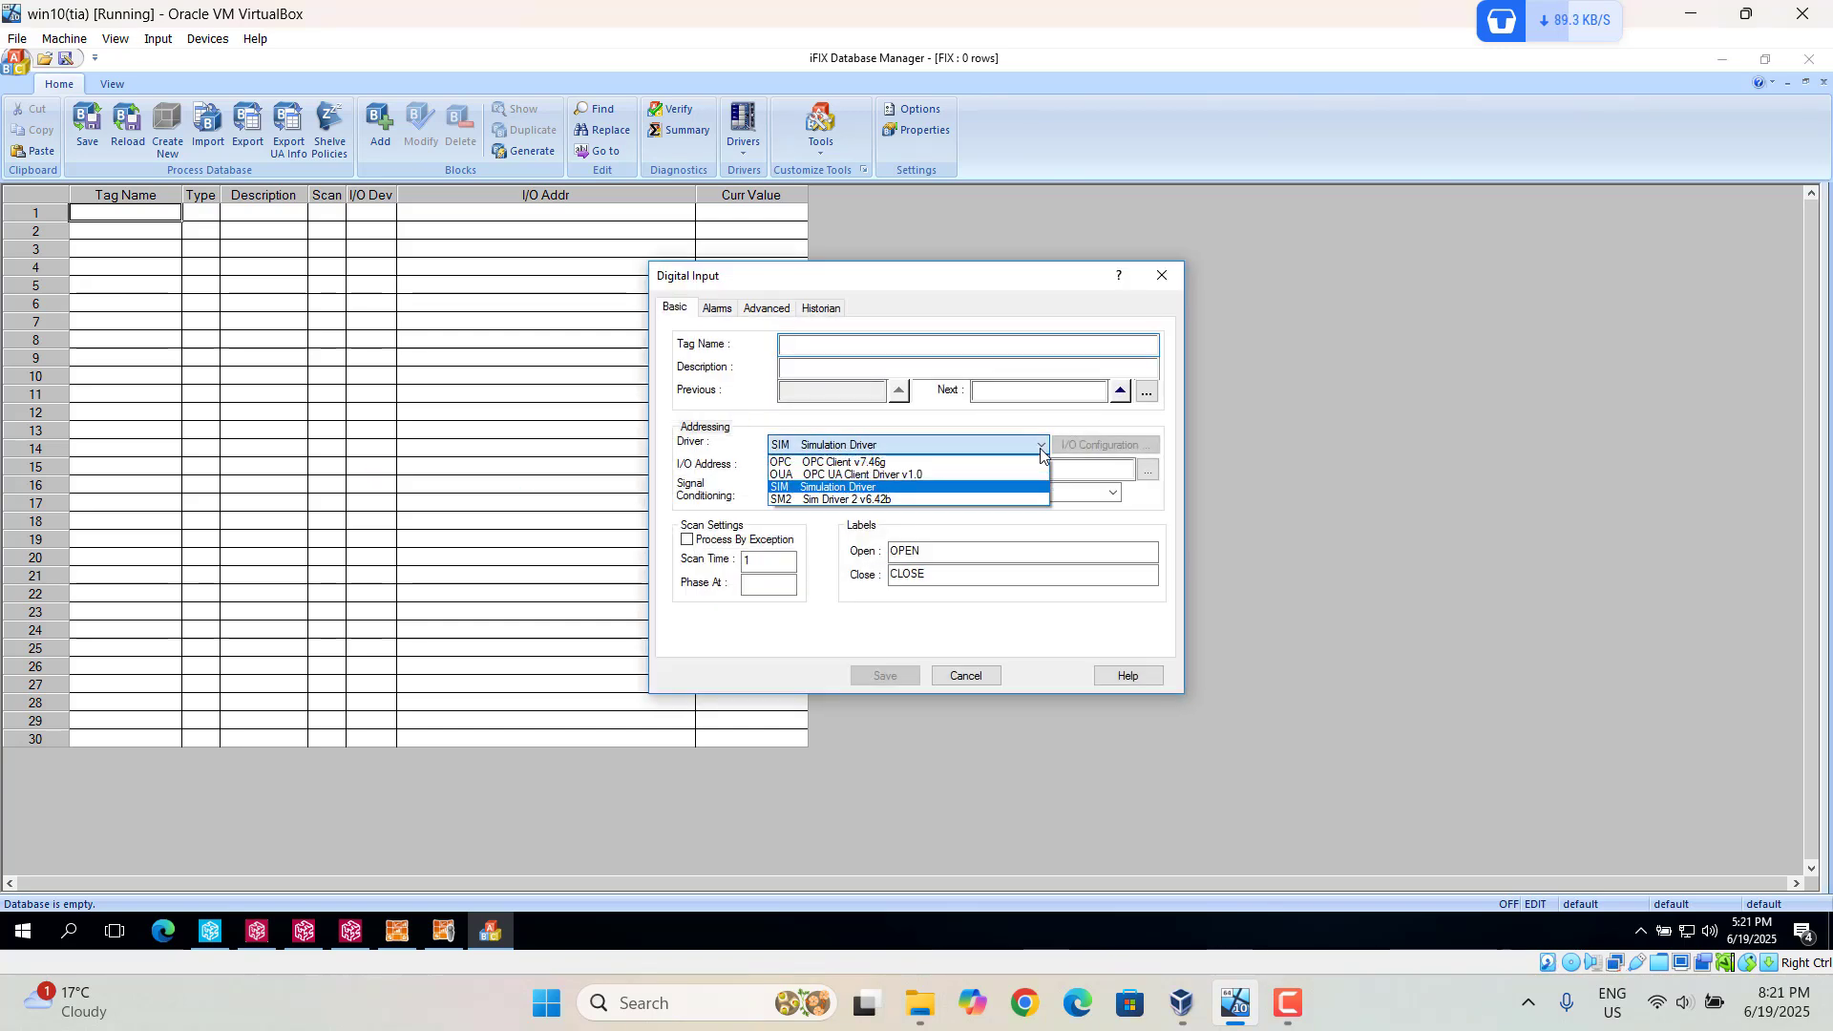
click(882, 467)
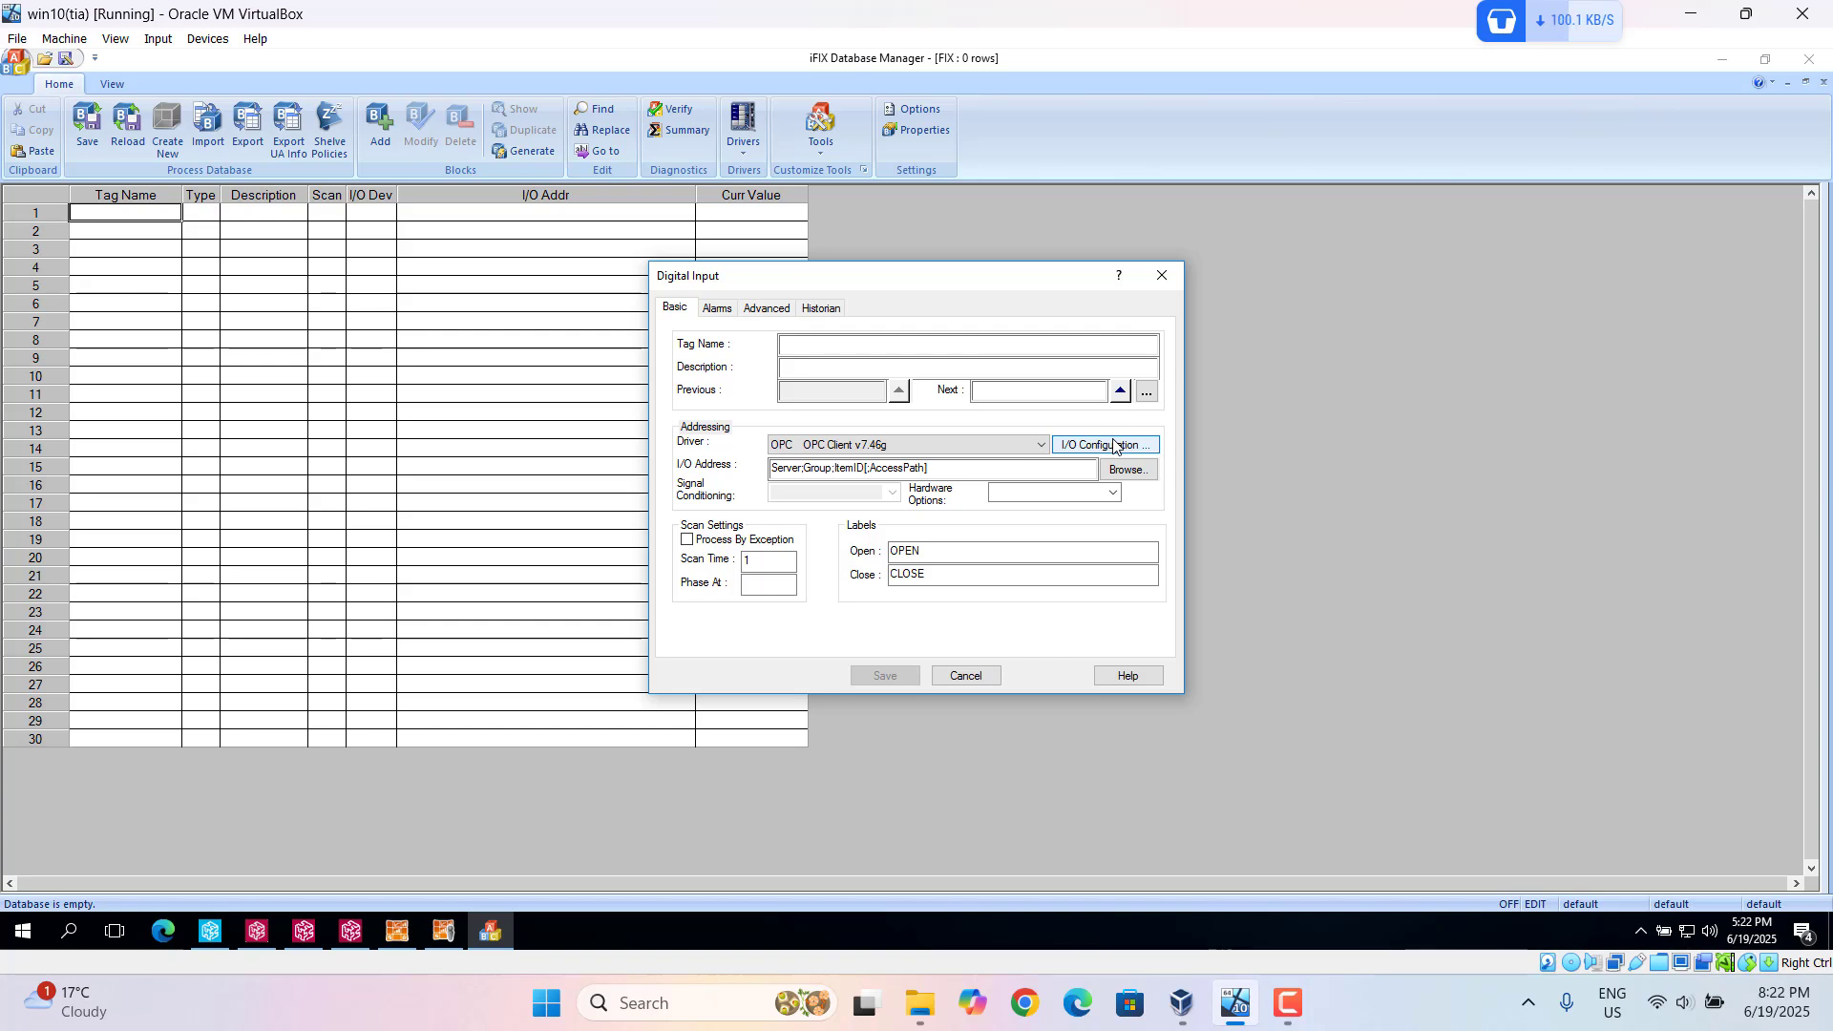
click(1113, 445)
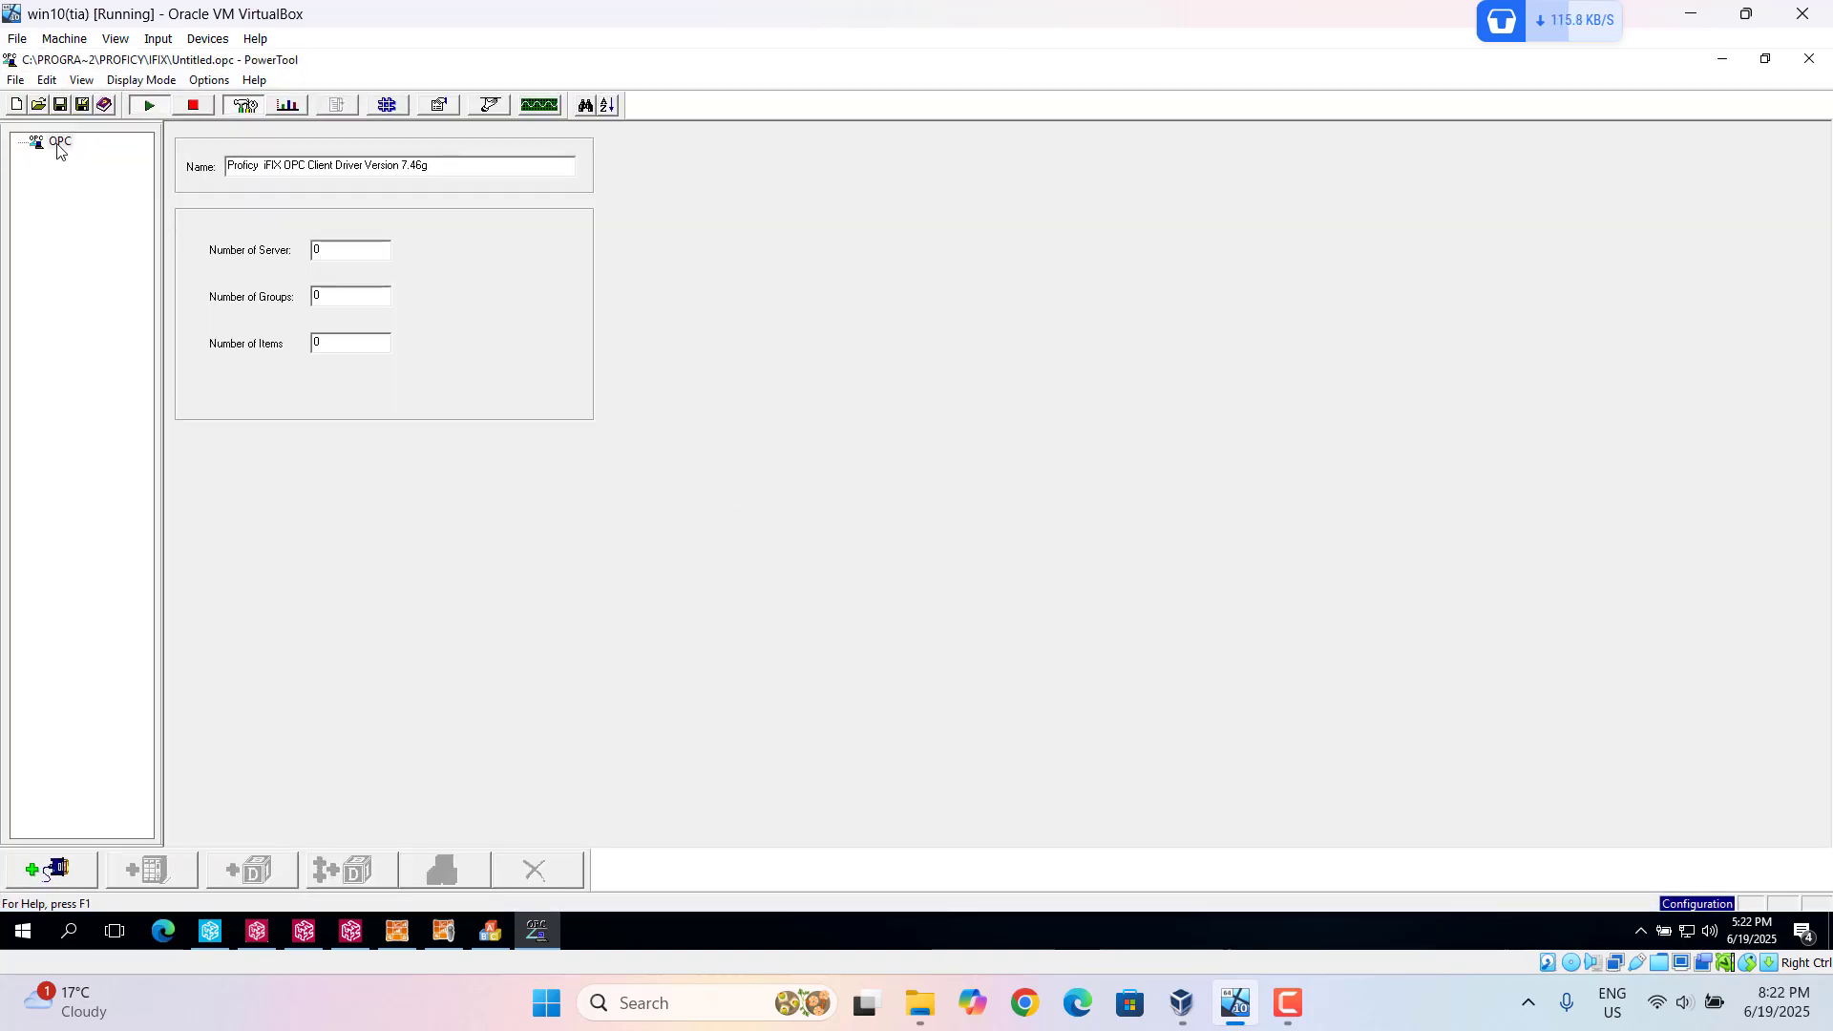
- Add a local OPC server connection to the OPC client driver using Schneider-Aut.OFS.2
click(43, 874)
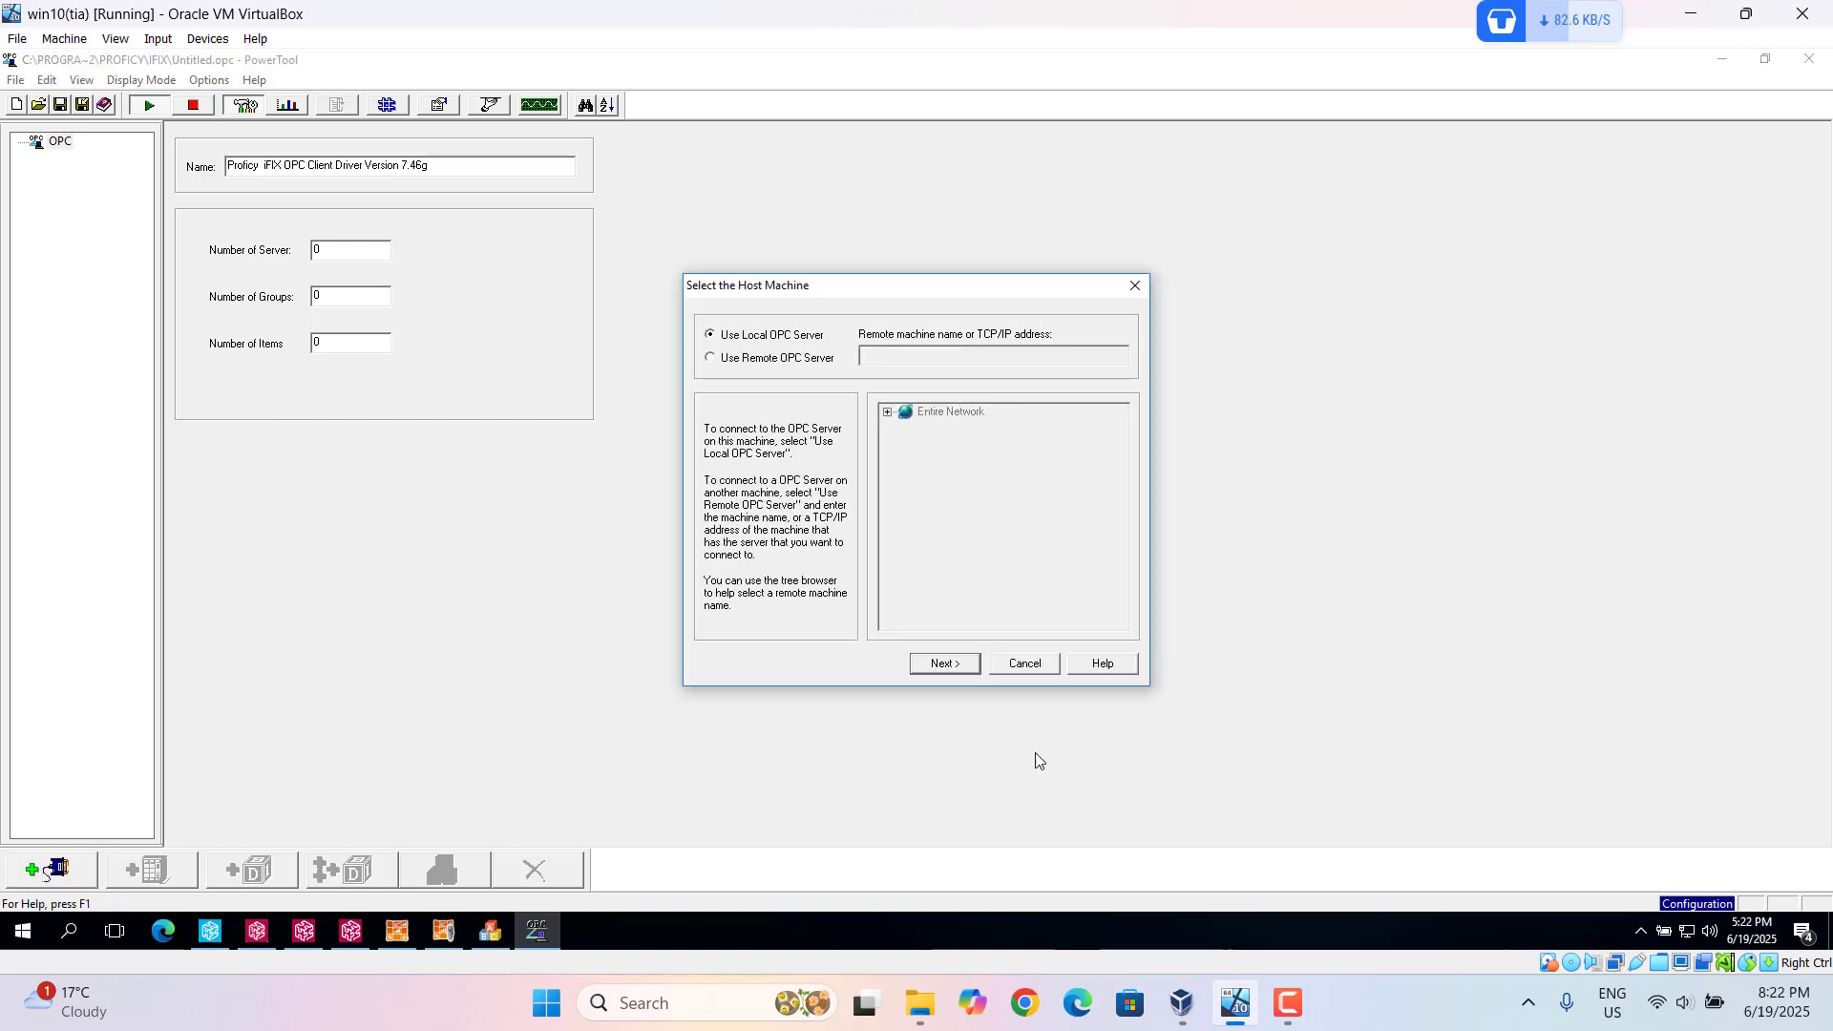
click(954, 667)
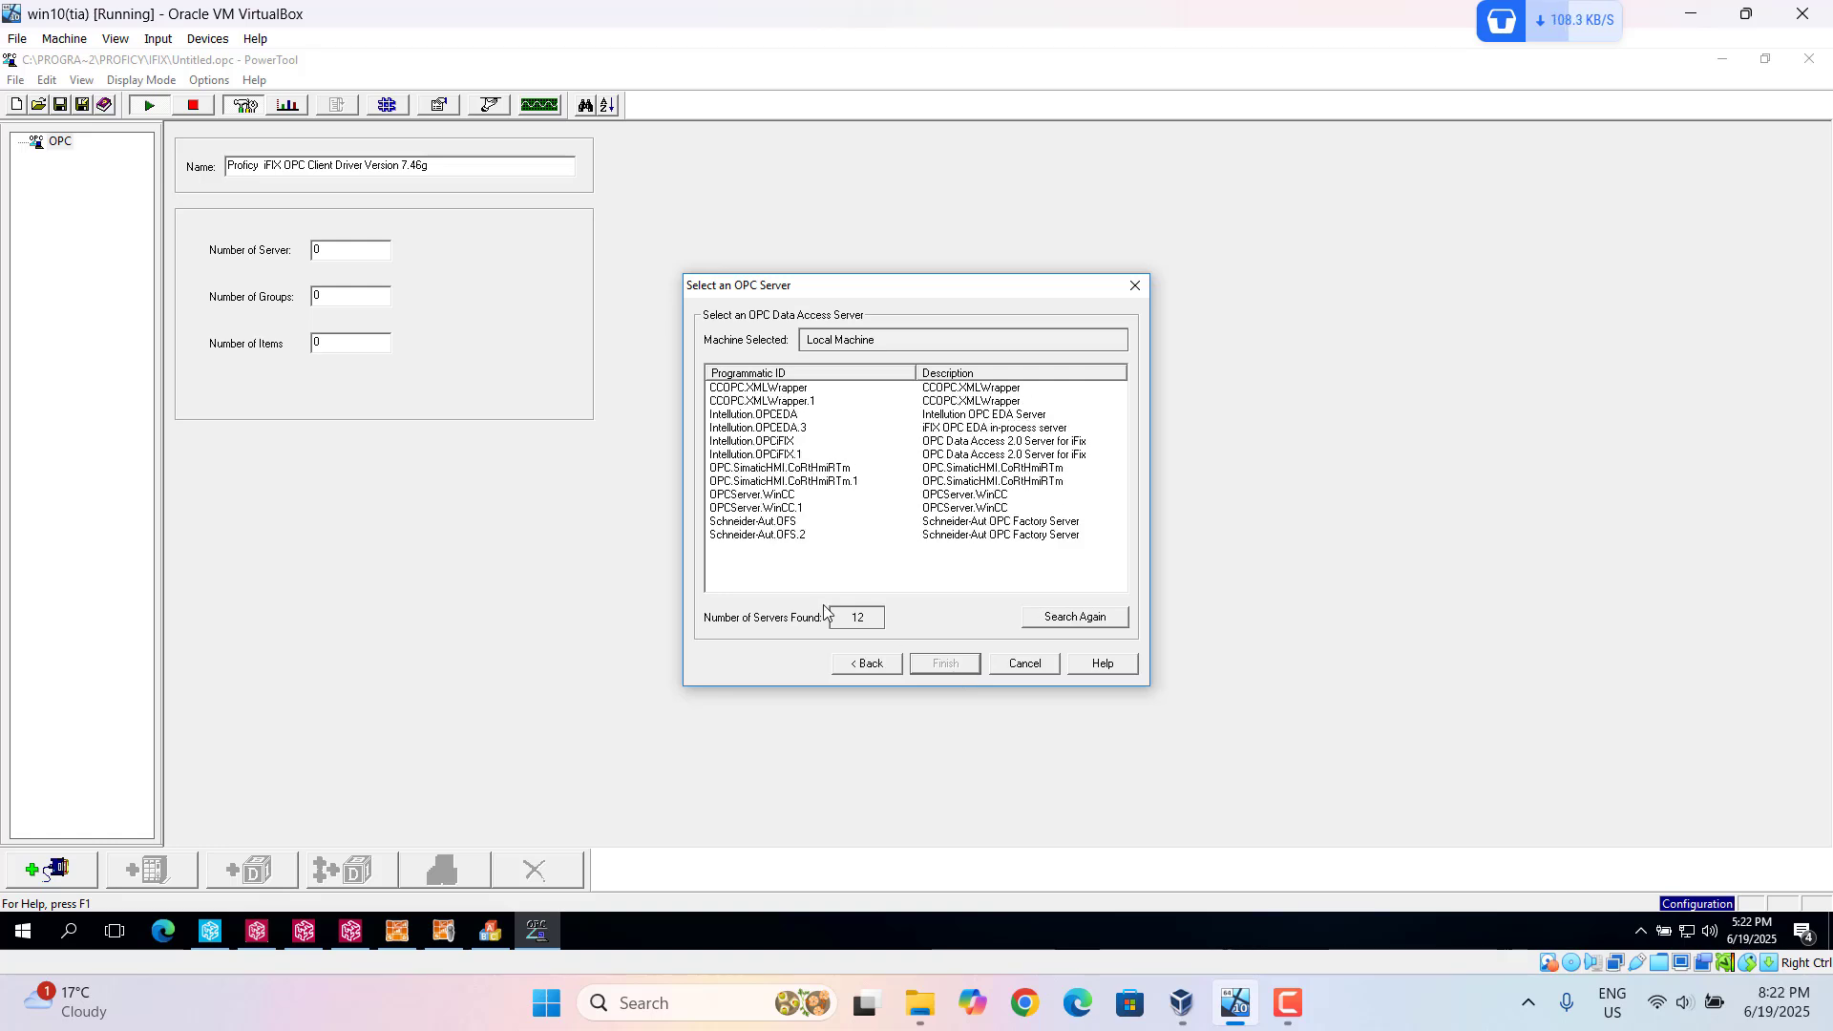
click(781, 538)
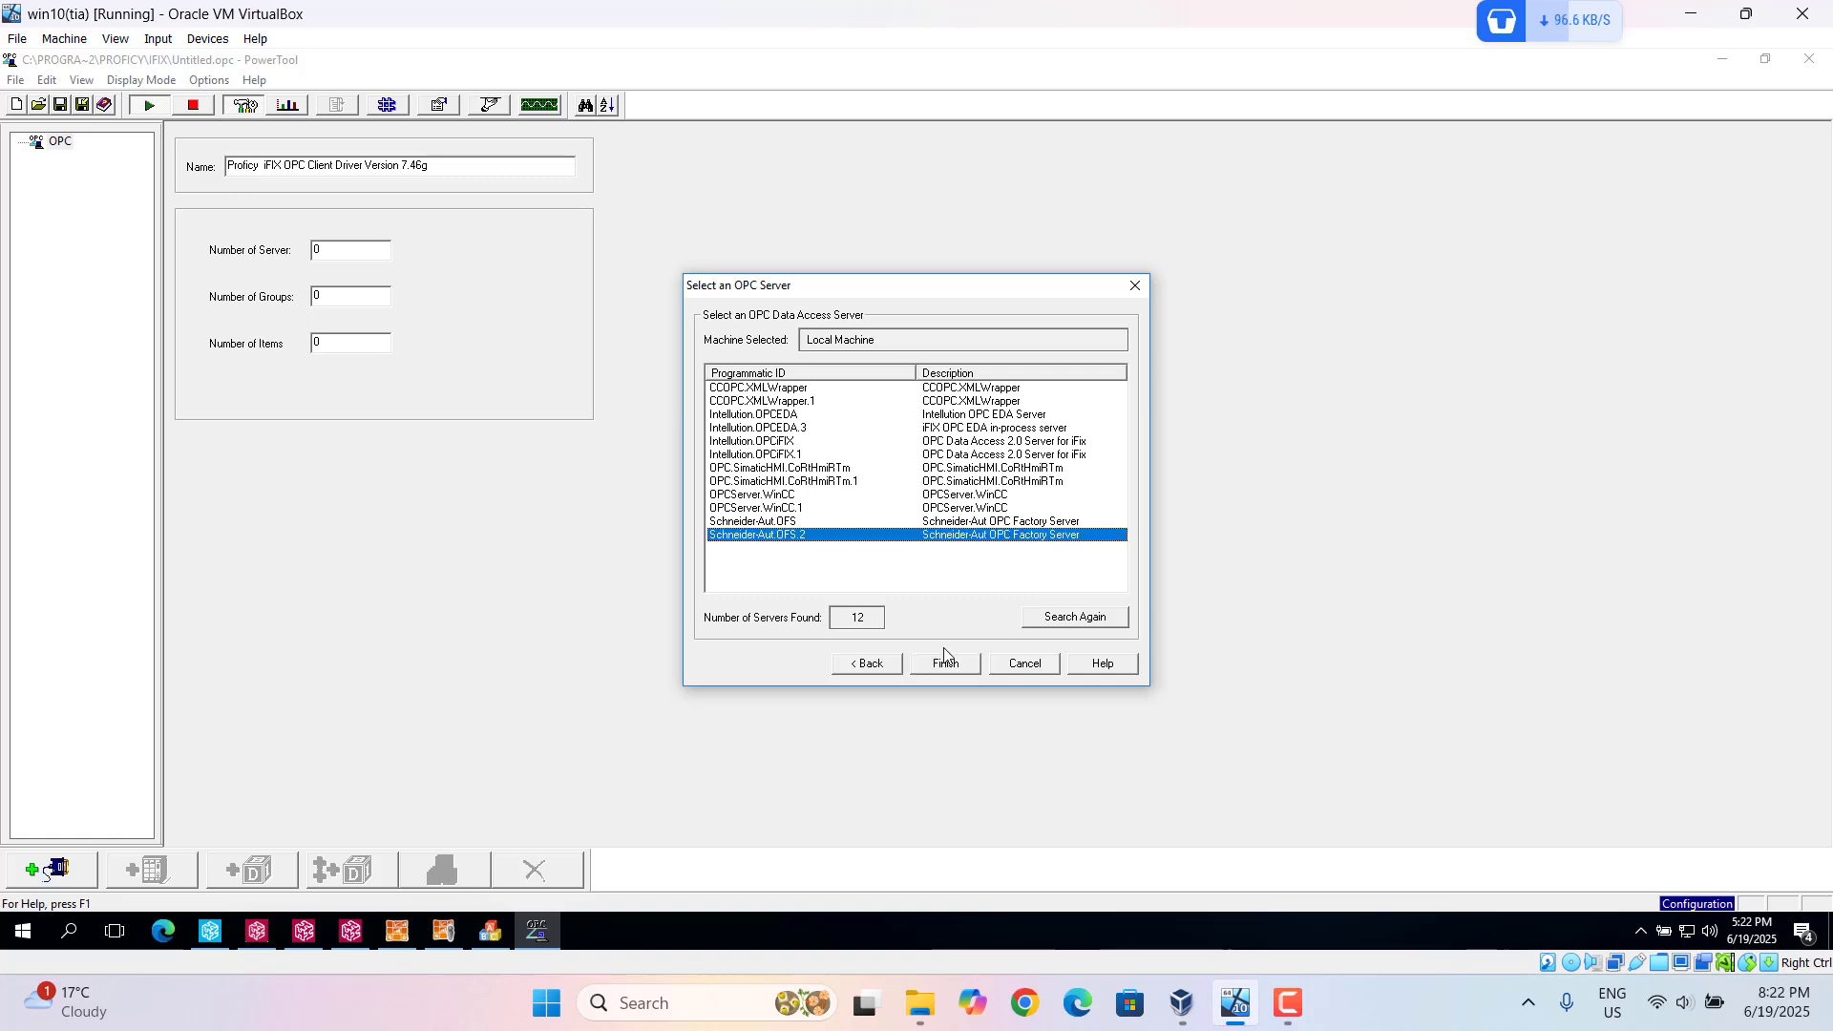
click(960, 668)
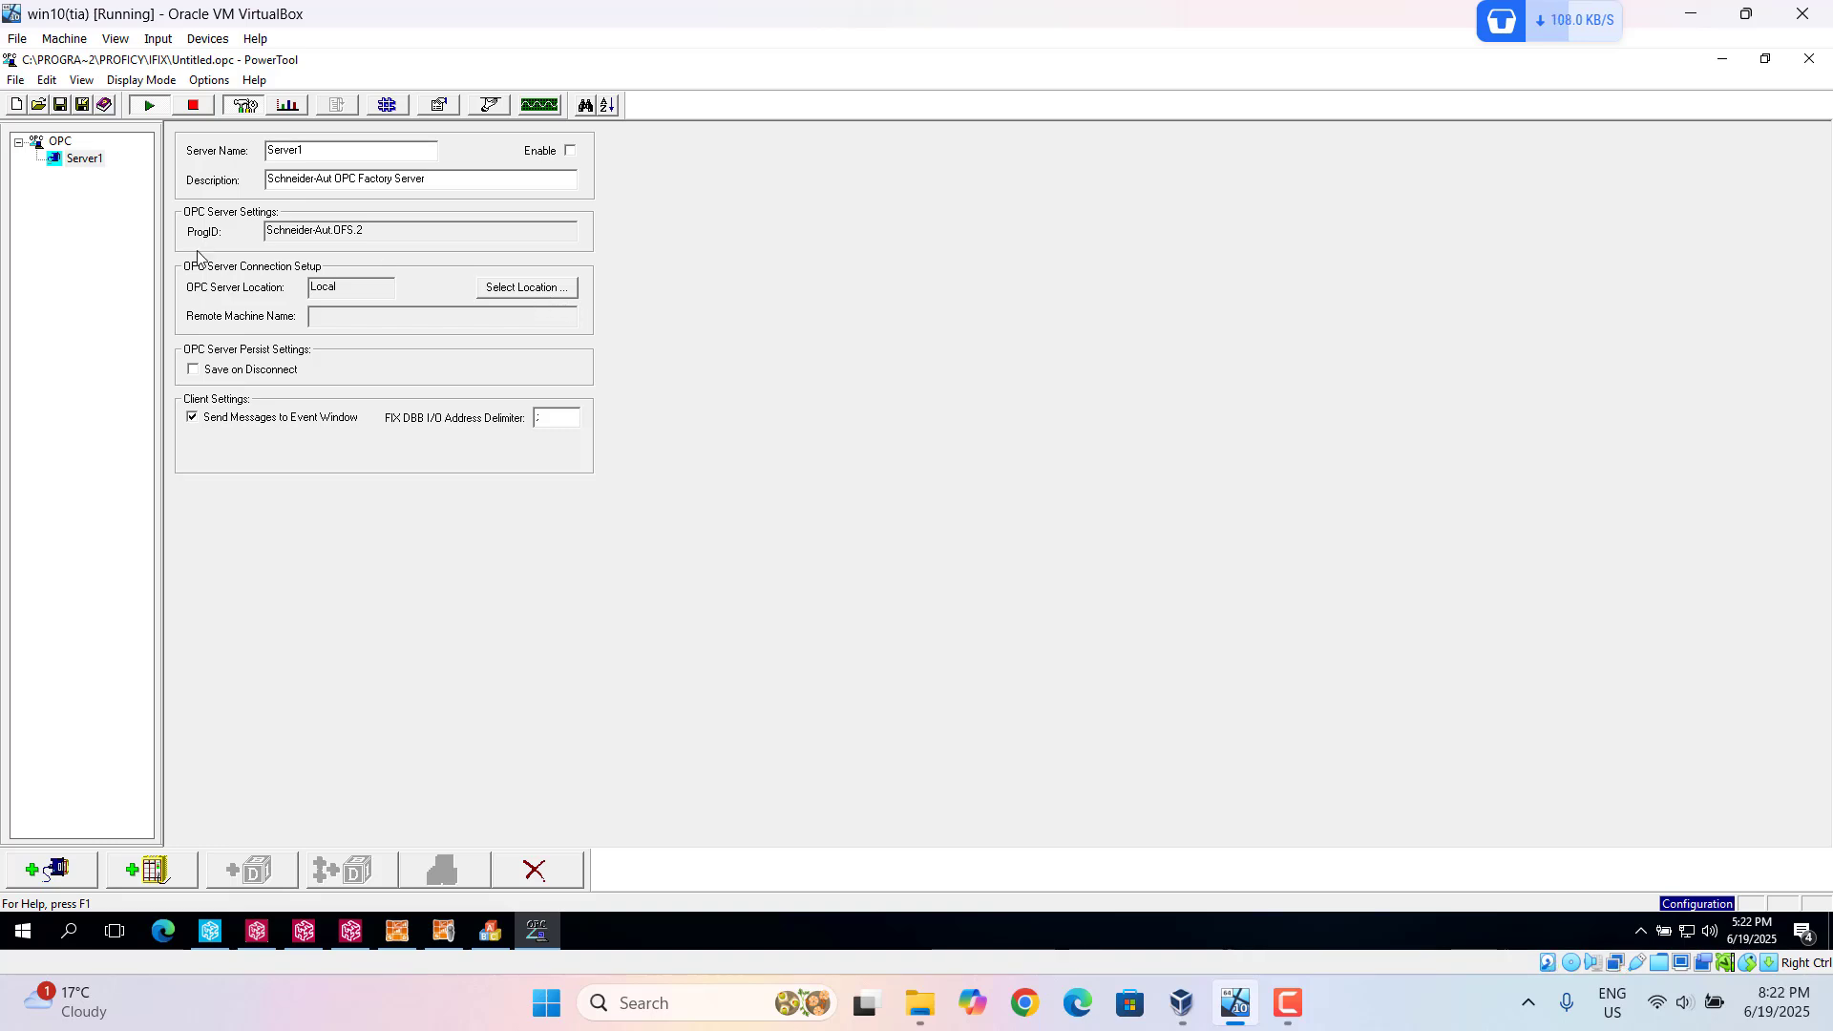
- Add a group under the new OPC server and create an item in it named lamp1
click(154, 885)
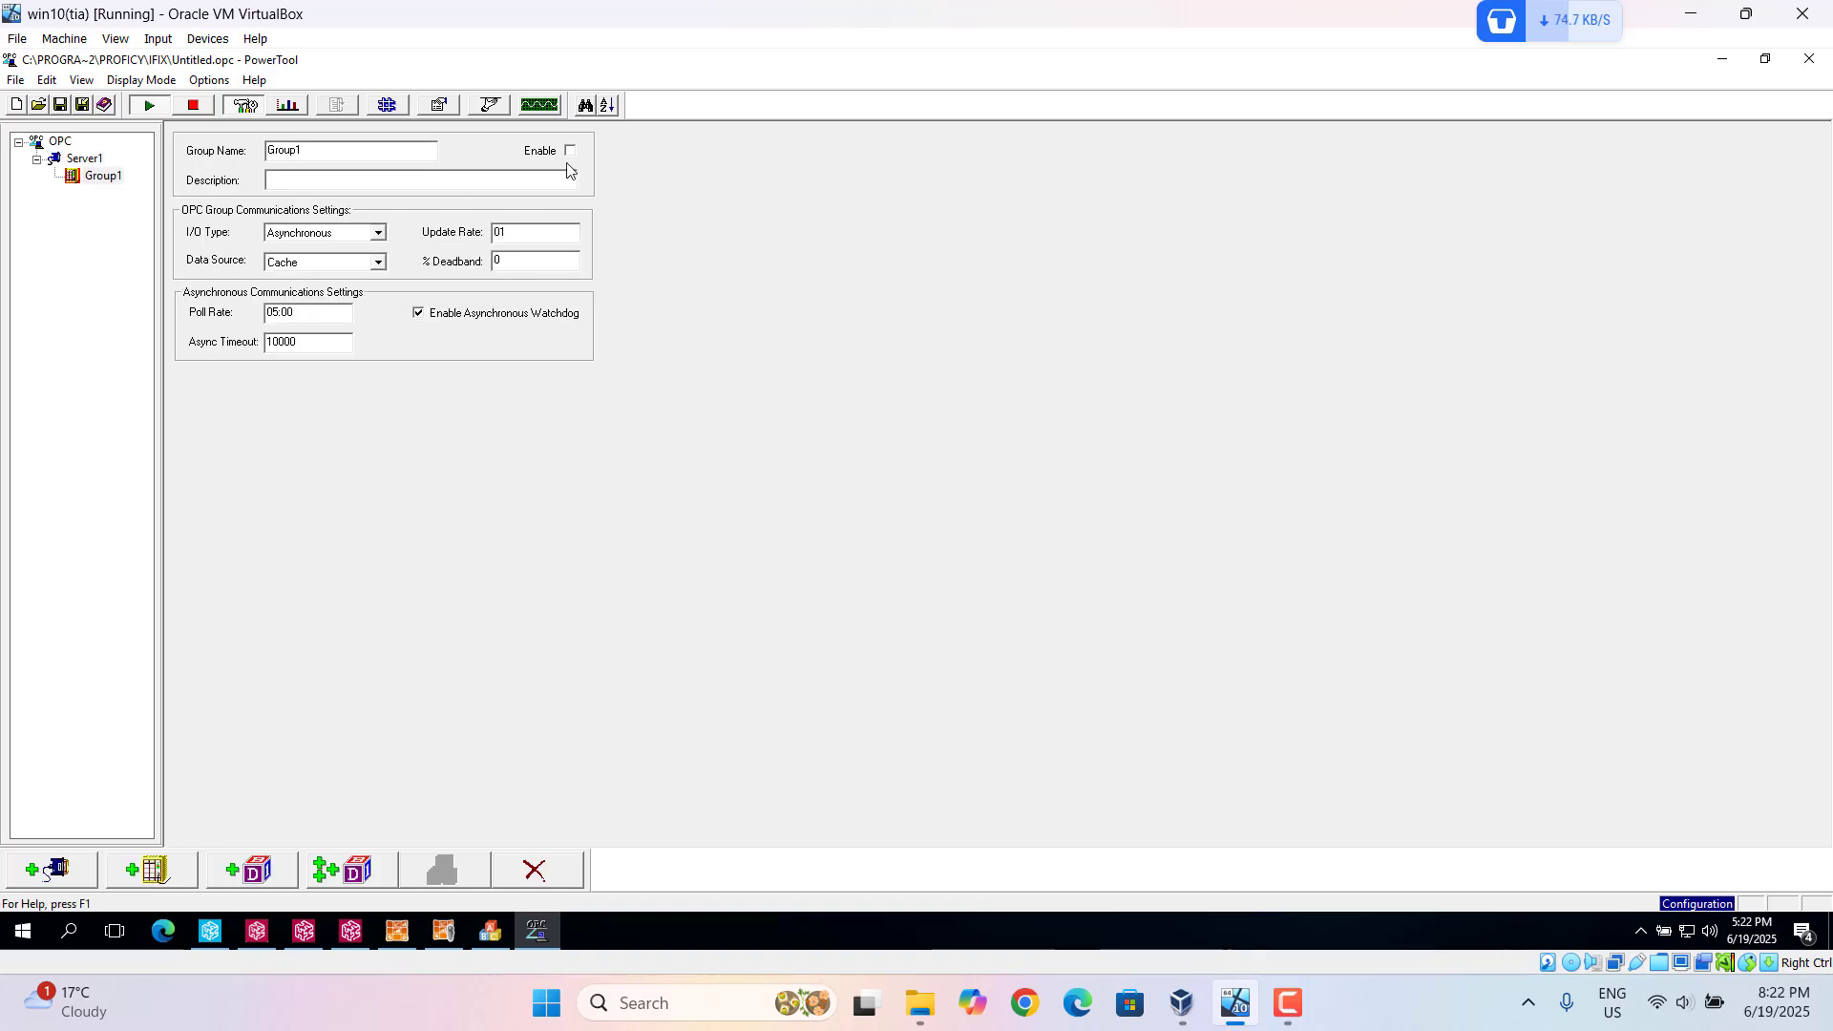
click(239, 878)
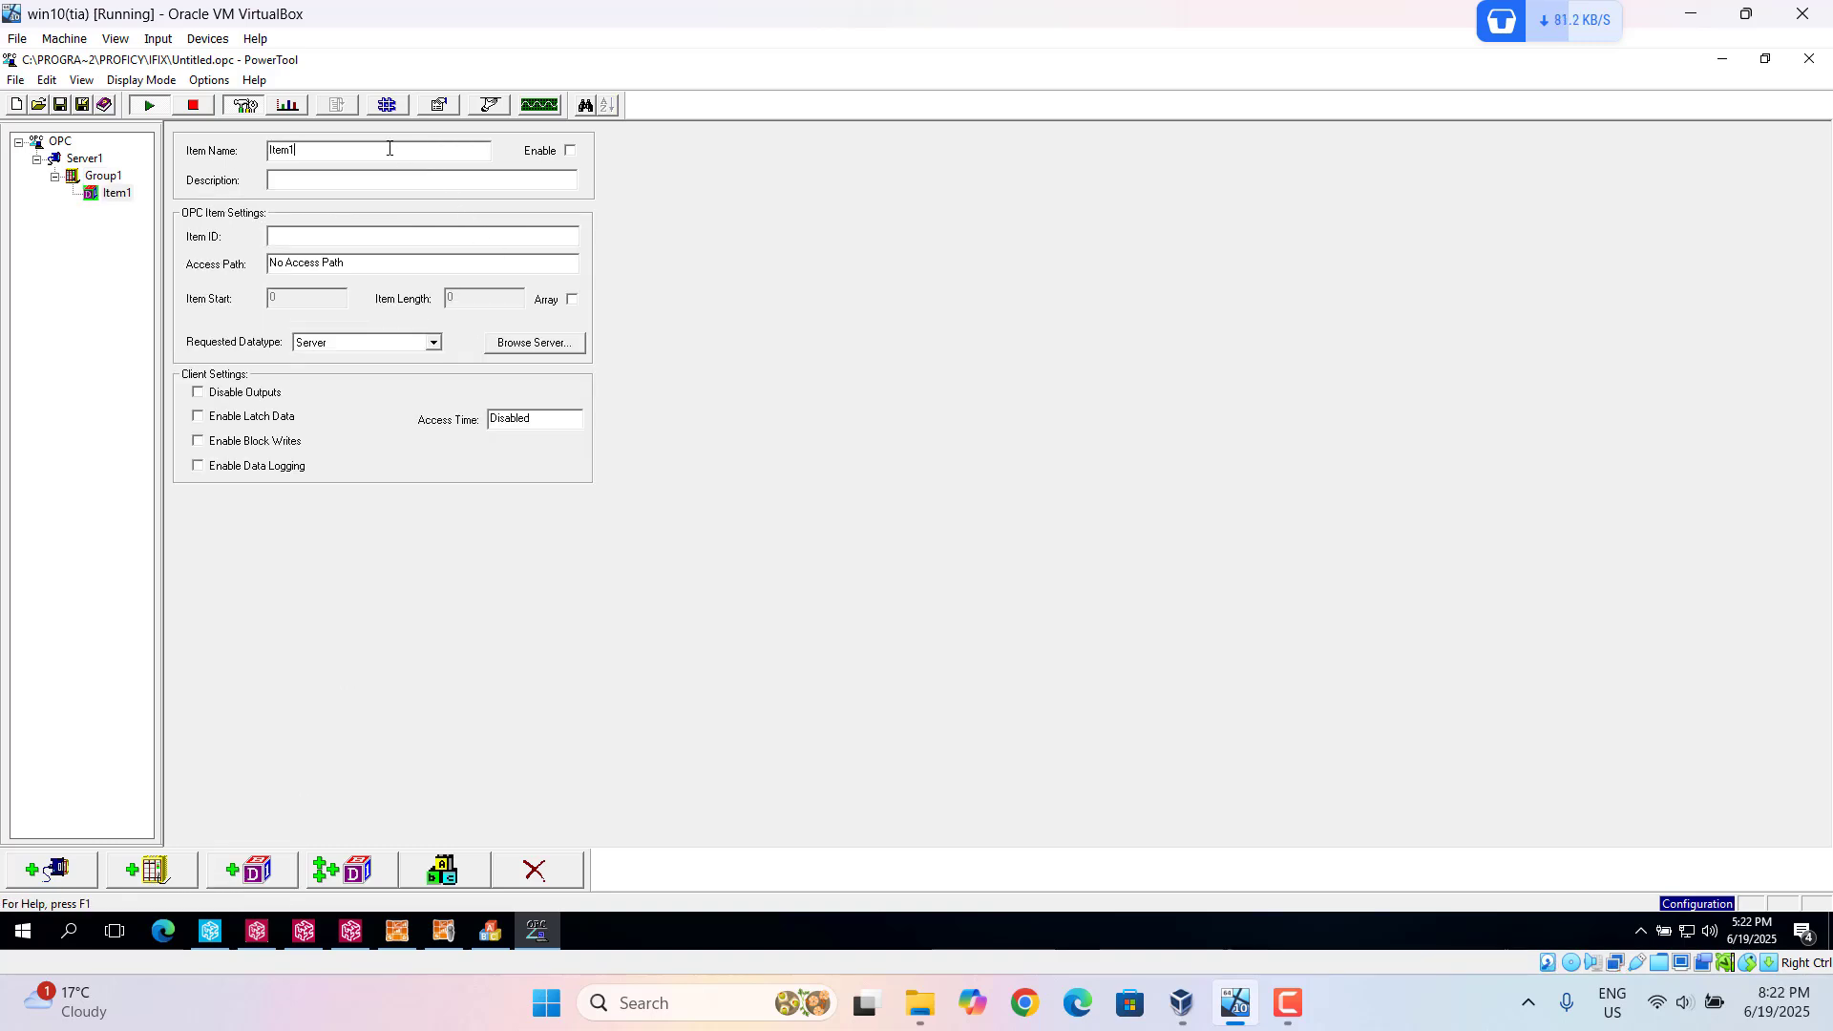
key(BackSpace)
key(BackSpace)
key(BackSpace)
key(BackSpace)
text(lamp)
- Connect to the OPC server and assign the ifix test!lamp1 variable as the lamp1 item's ID, keeping the Server datatype
click(528, 346)
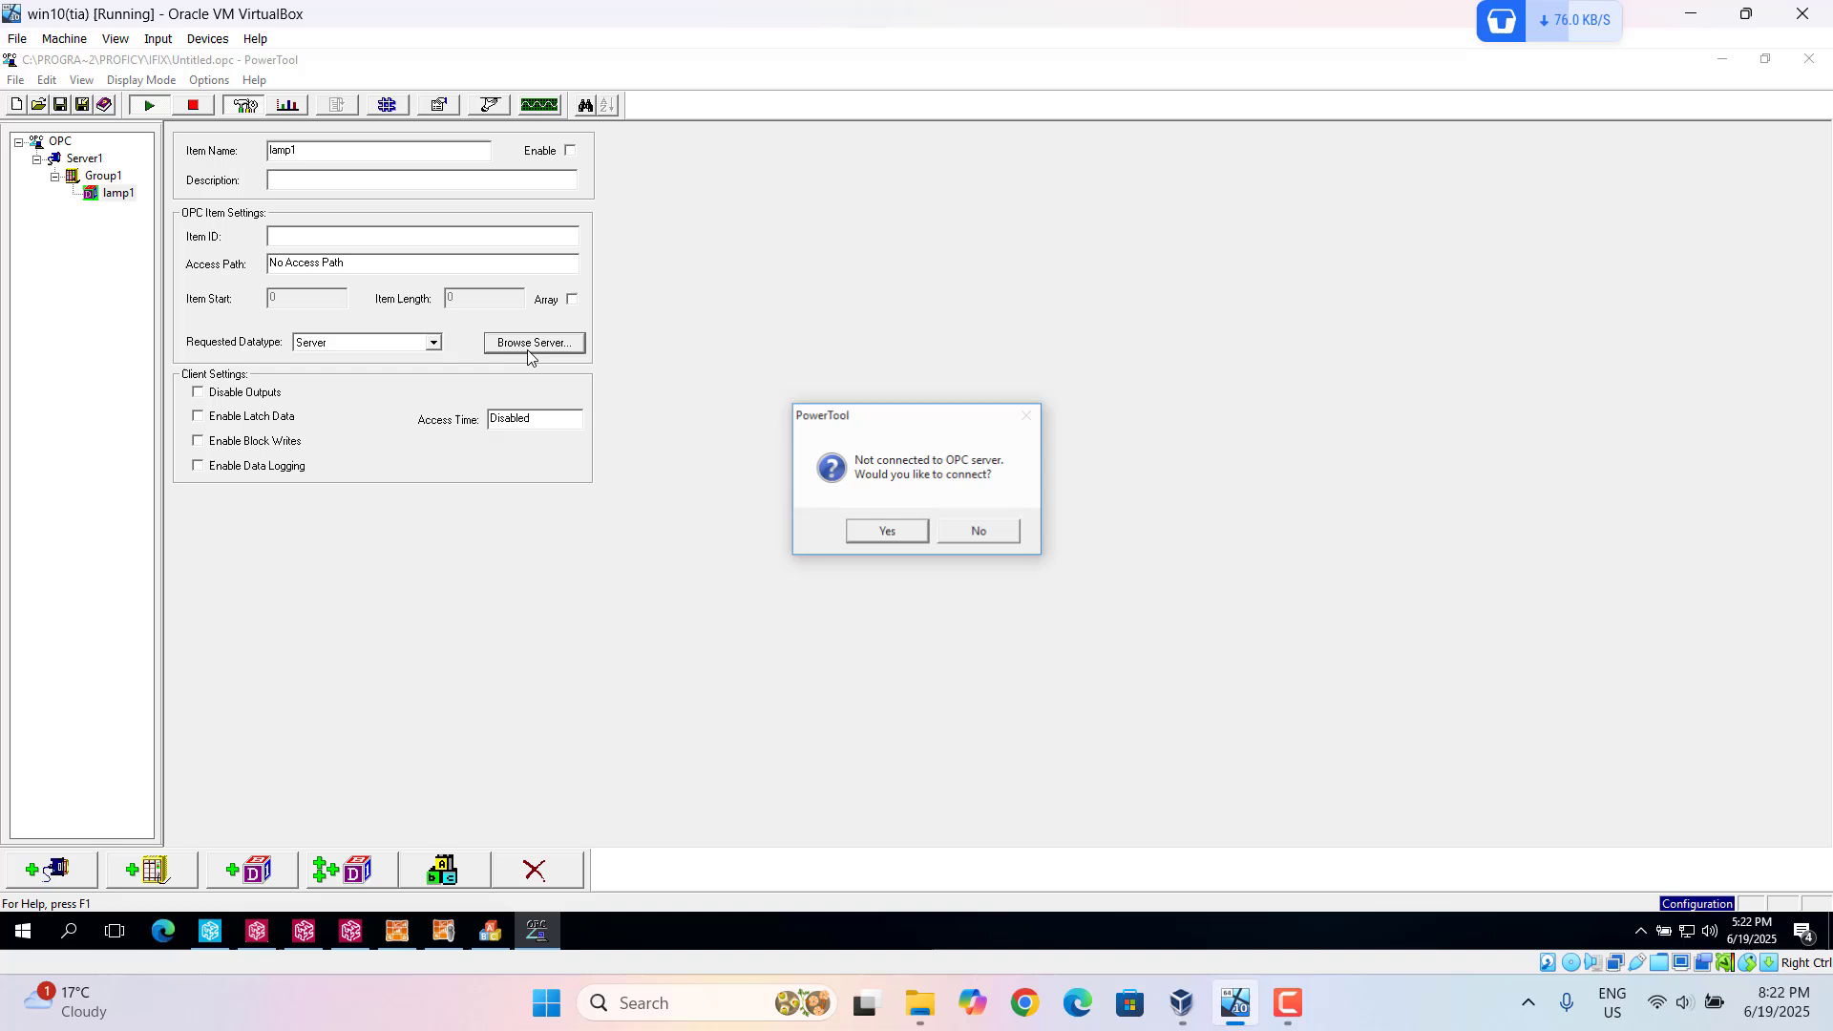
click(896, 540)
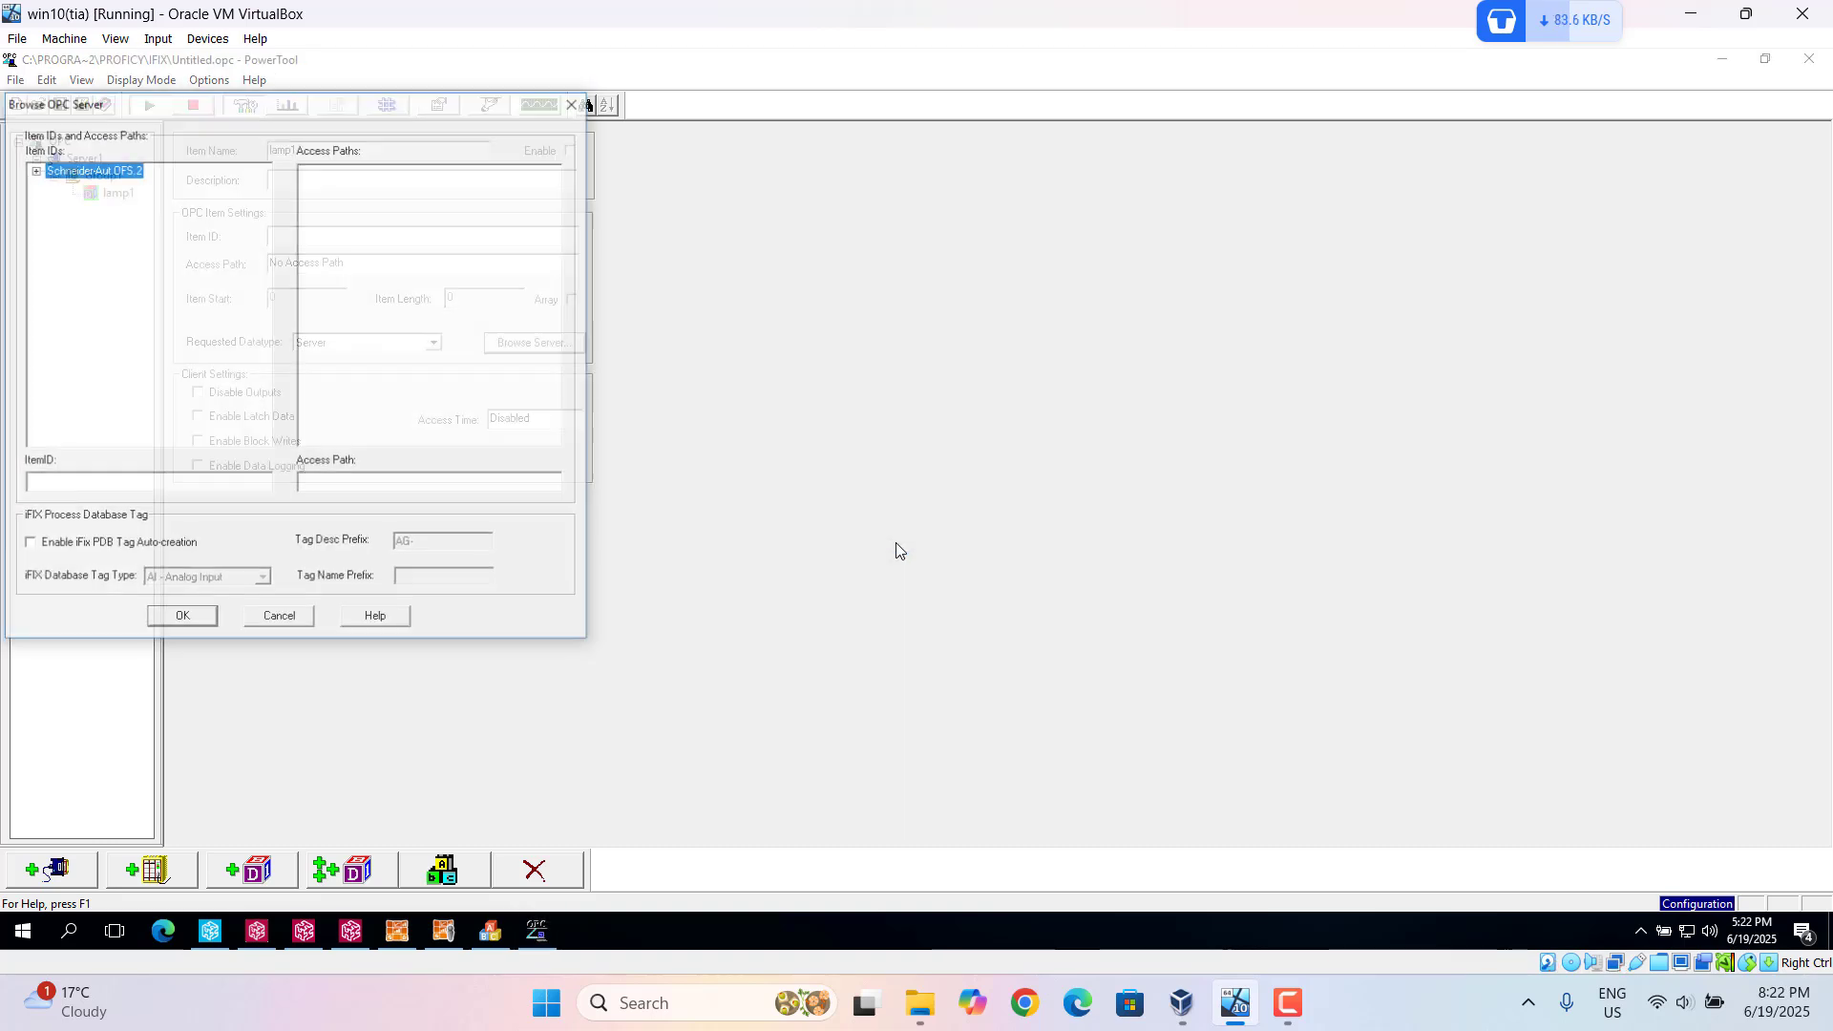
drag(400, 107, 988, 167)
click(621, 230)
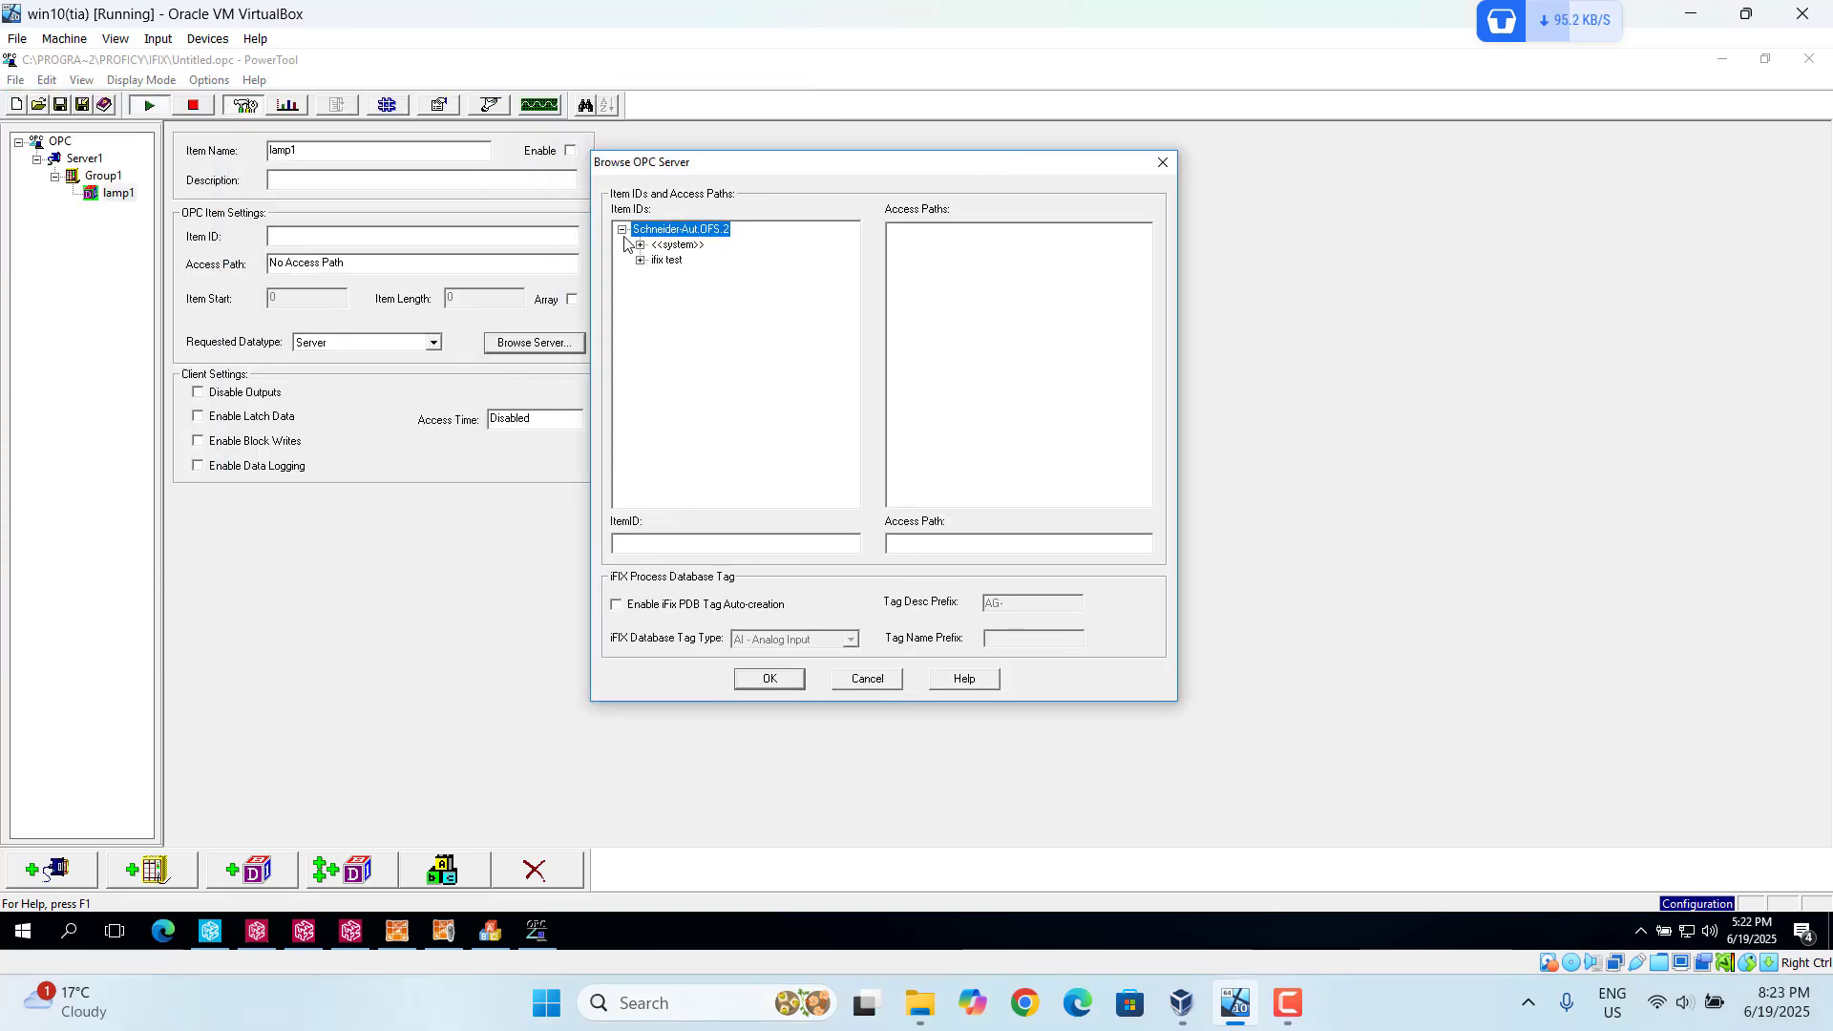
click(640, 259)
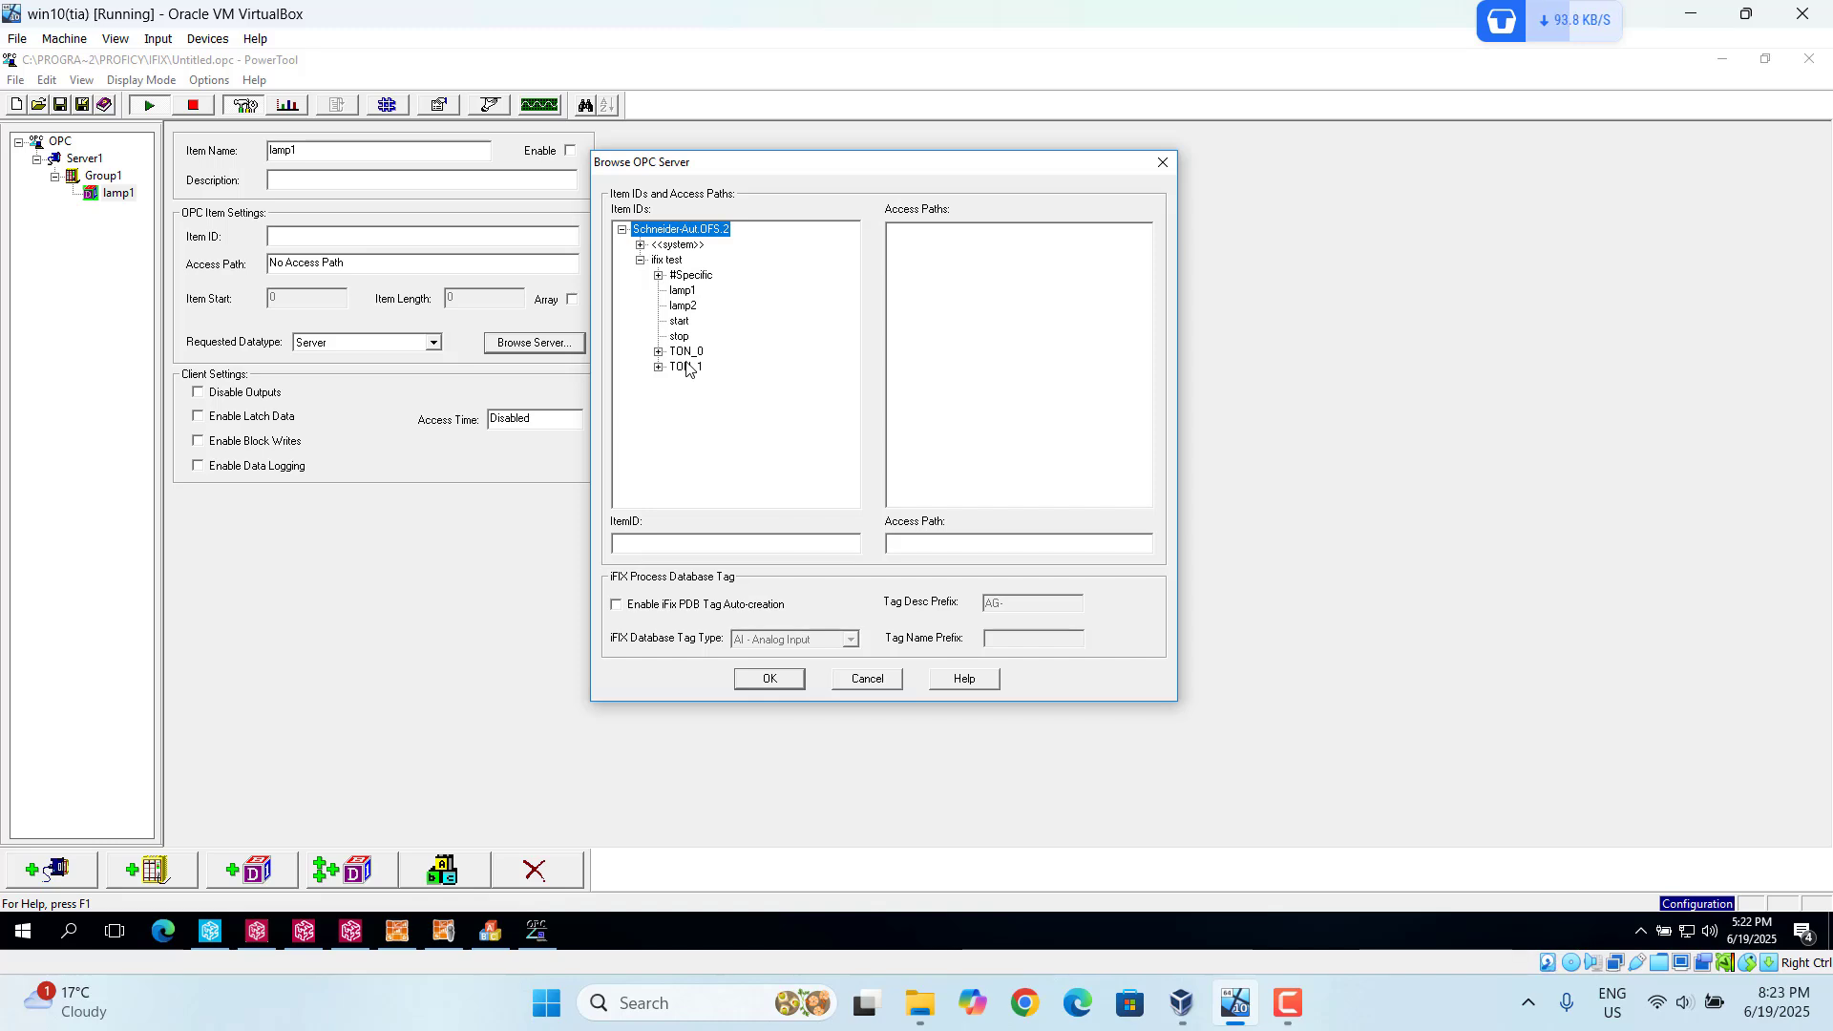
click(682, 292)
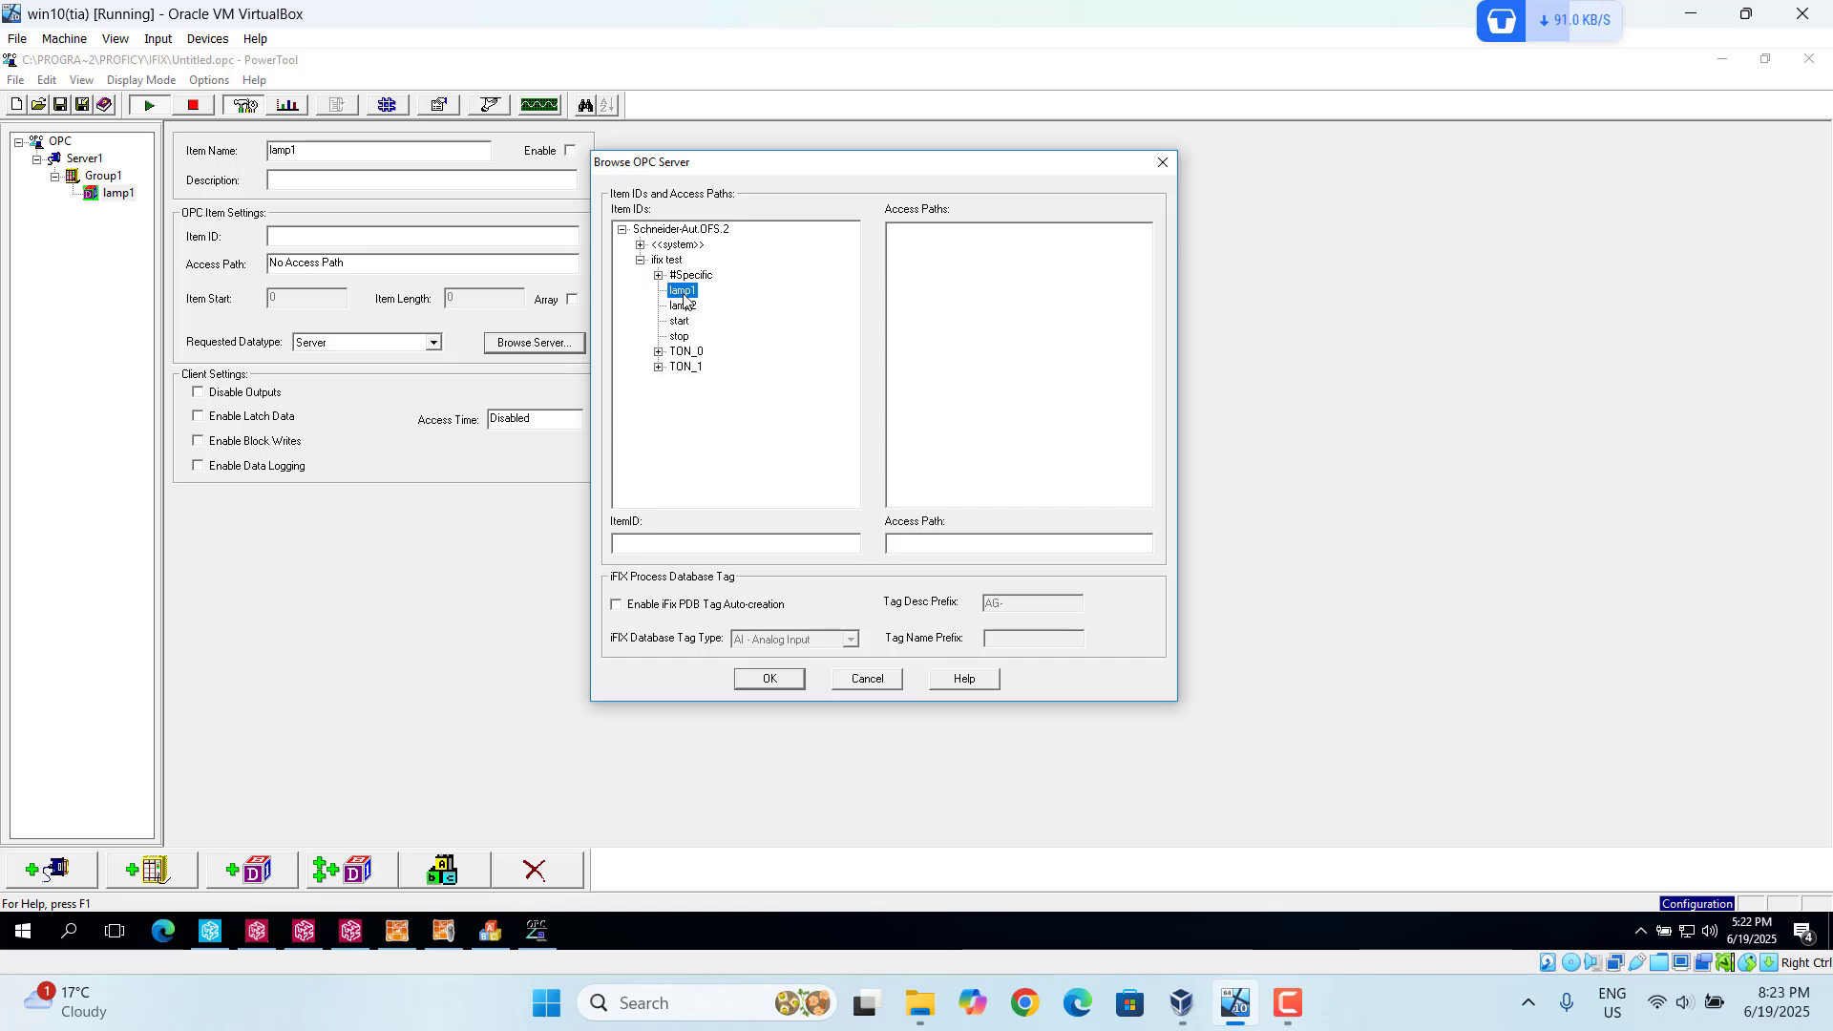
click(768, 680)
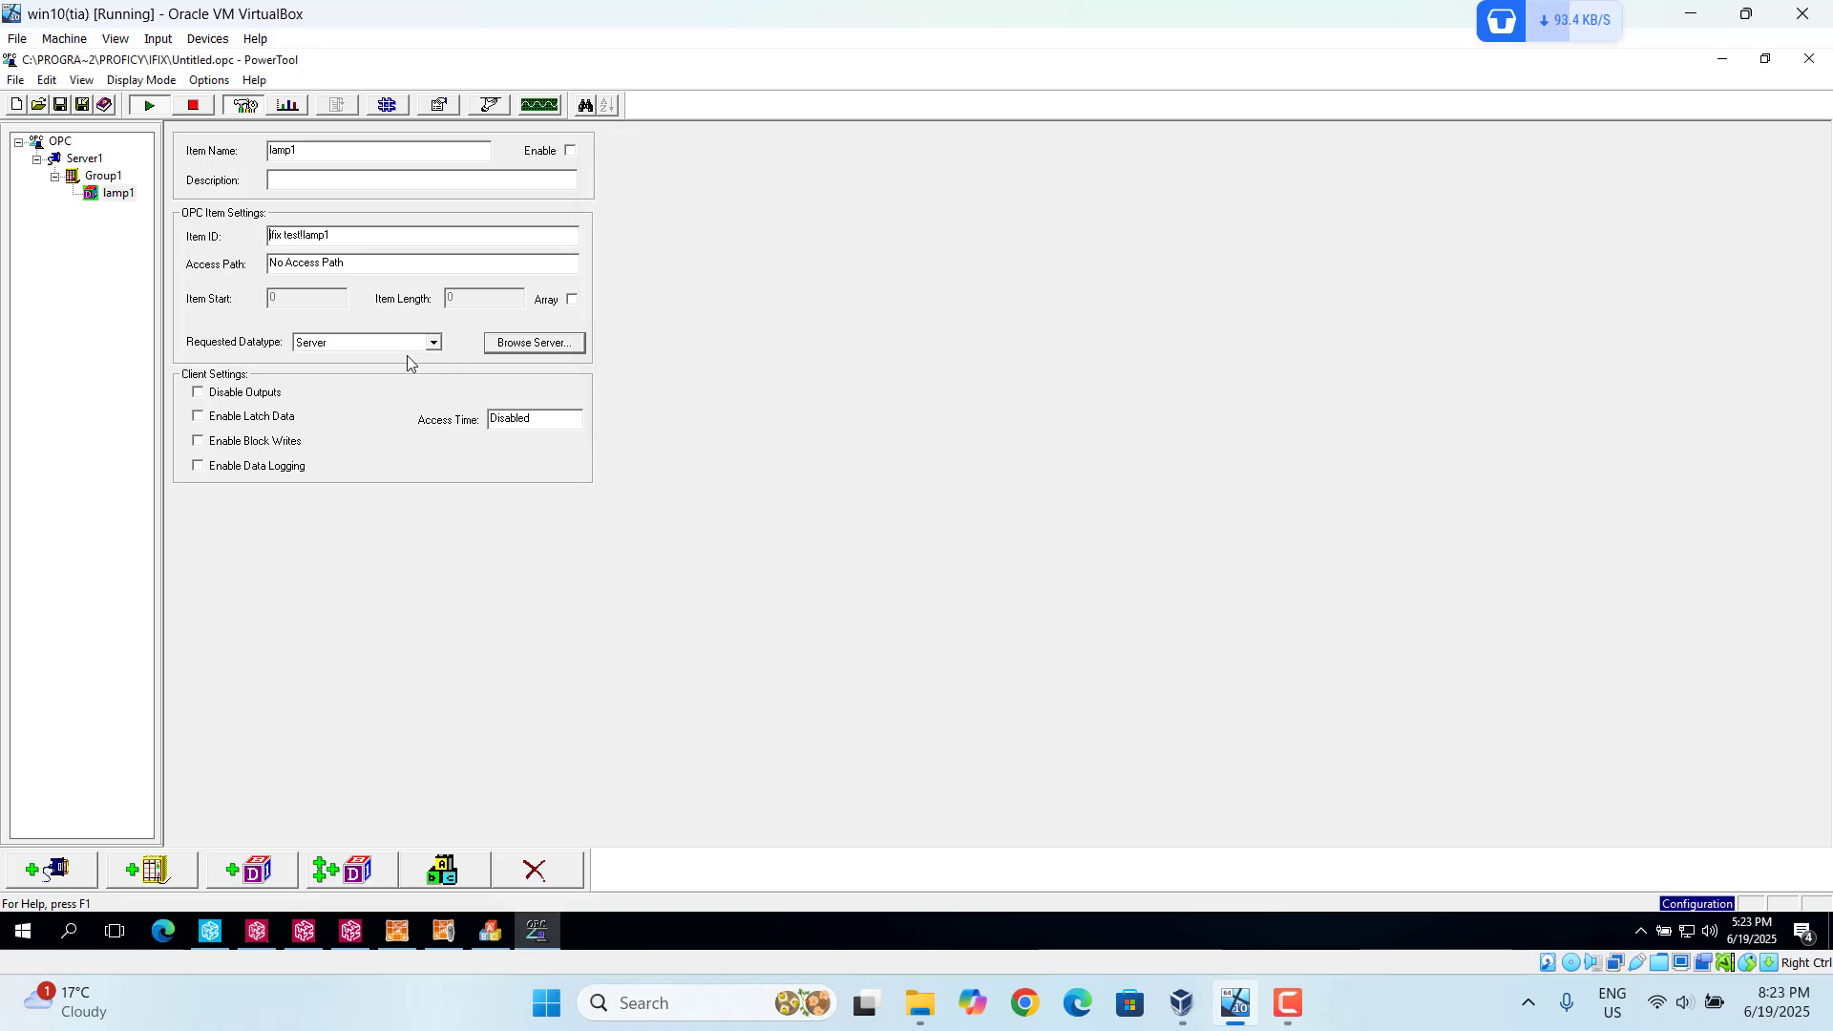
click(436, 346)
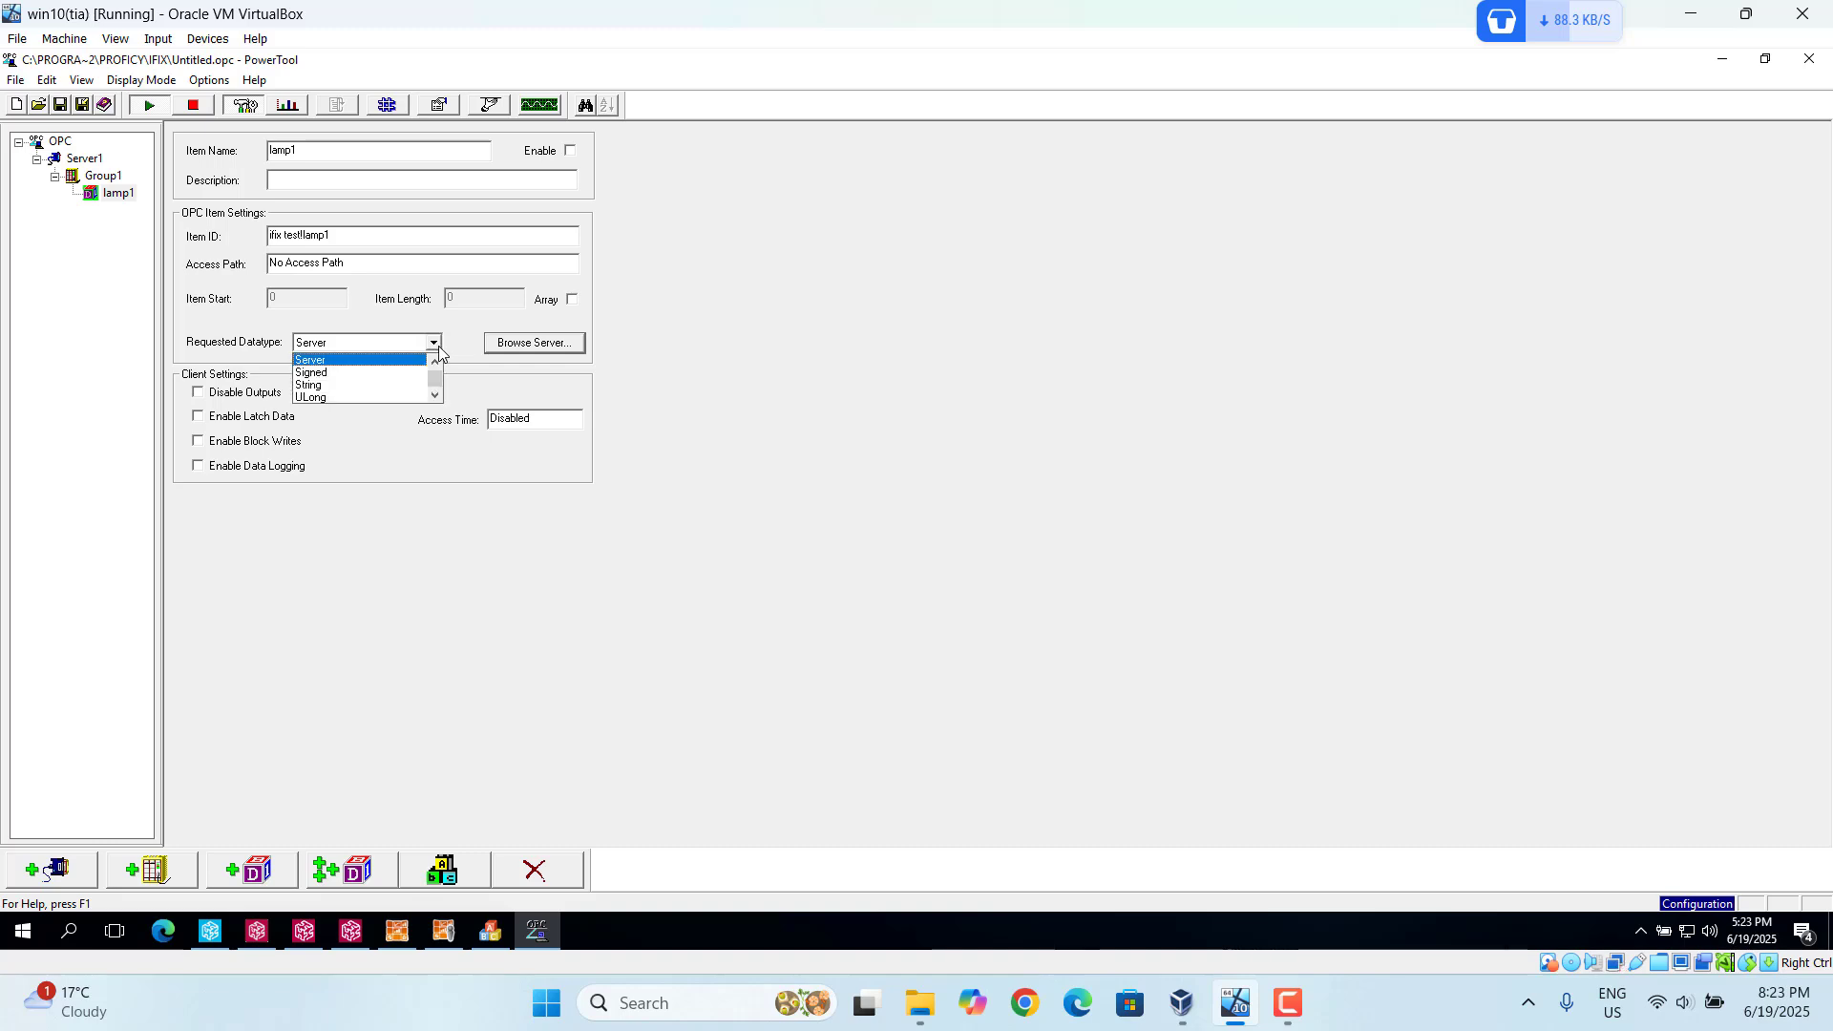
click(438, 345)
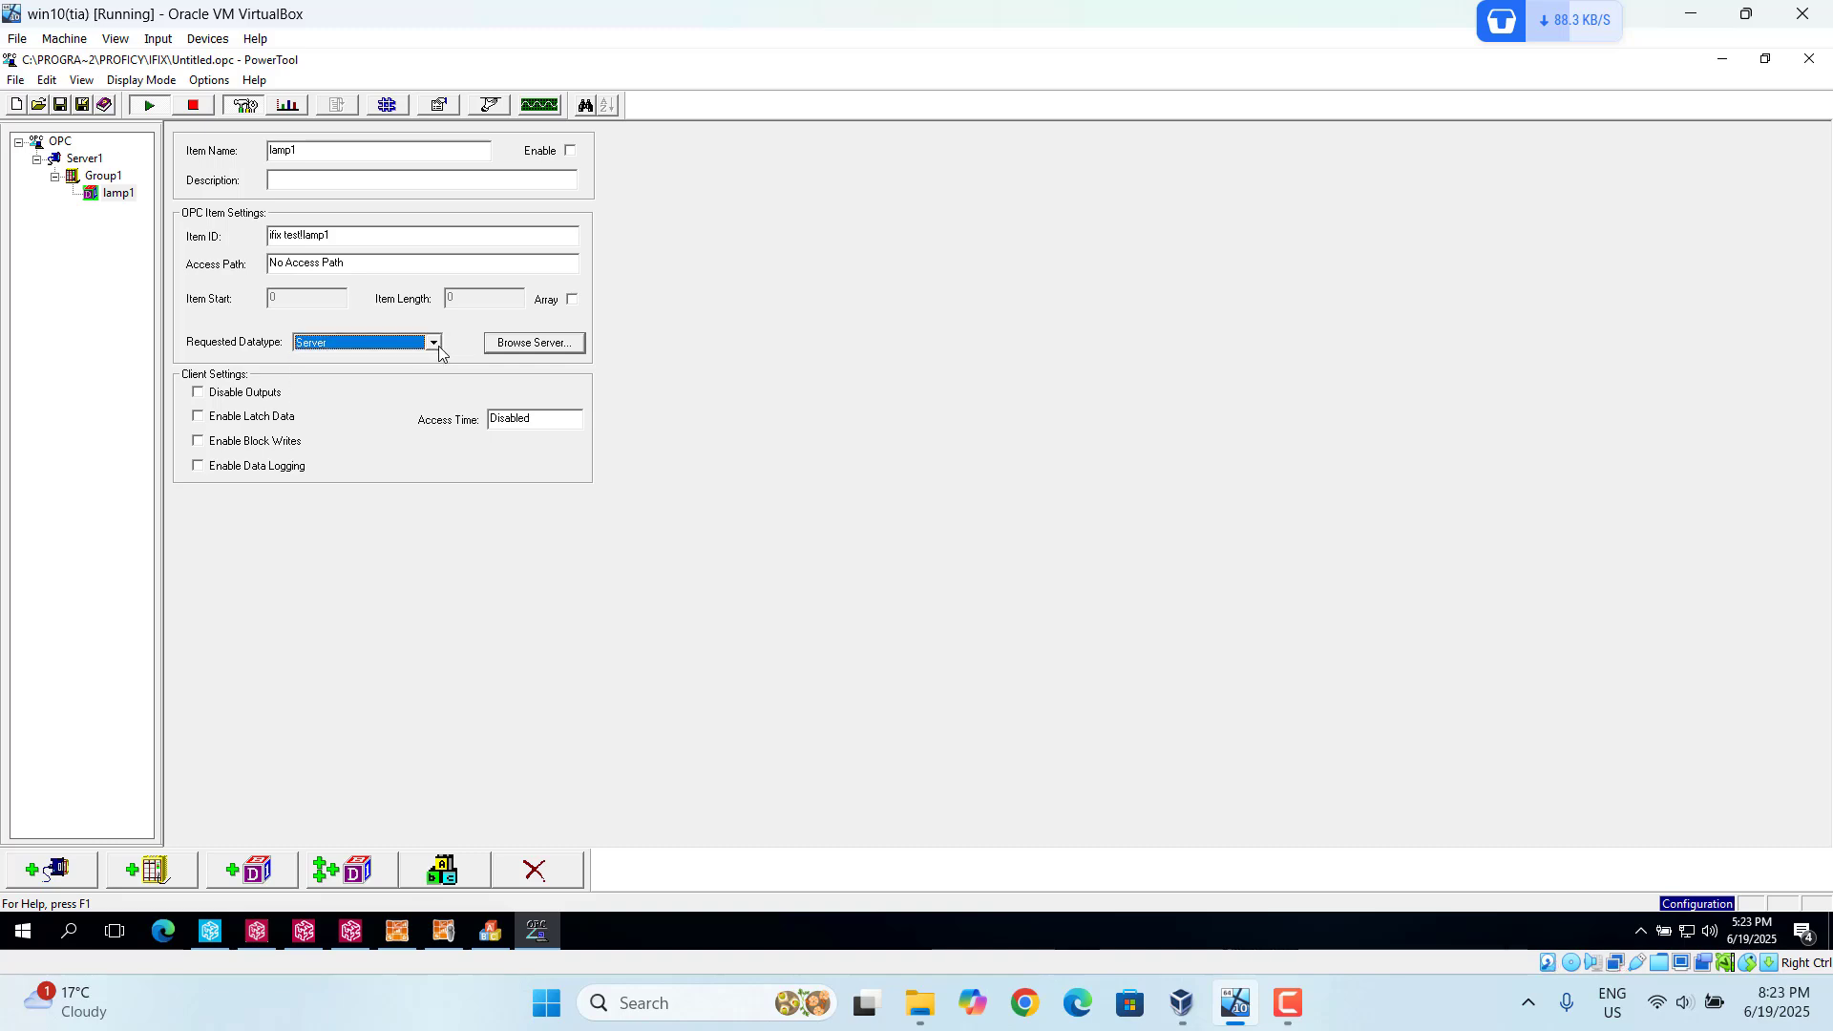
- Add an item named lamp2 to the OPC group and link it to the server variable ifix test!lamp2
click(258, 870)
click(318, 153)
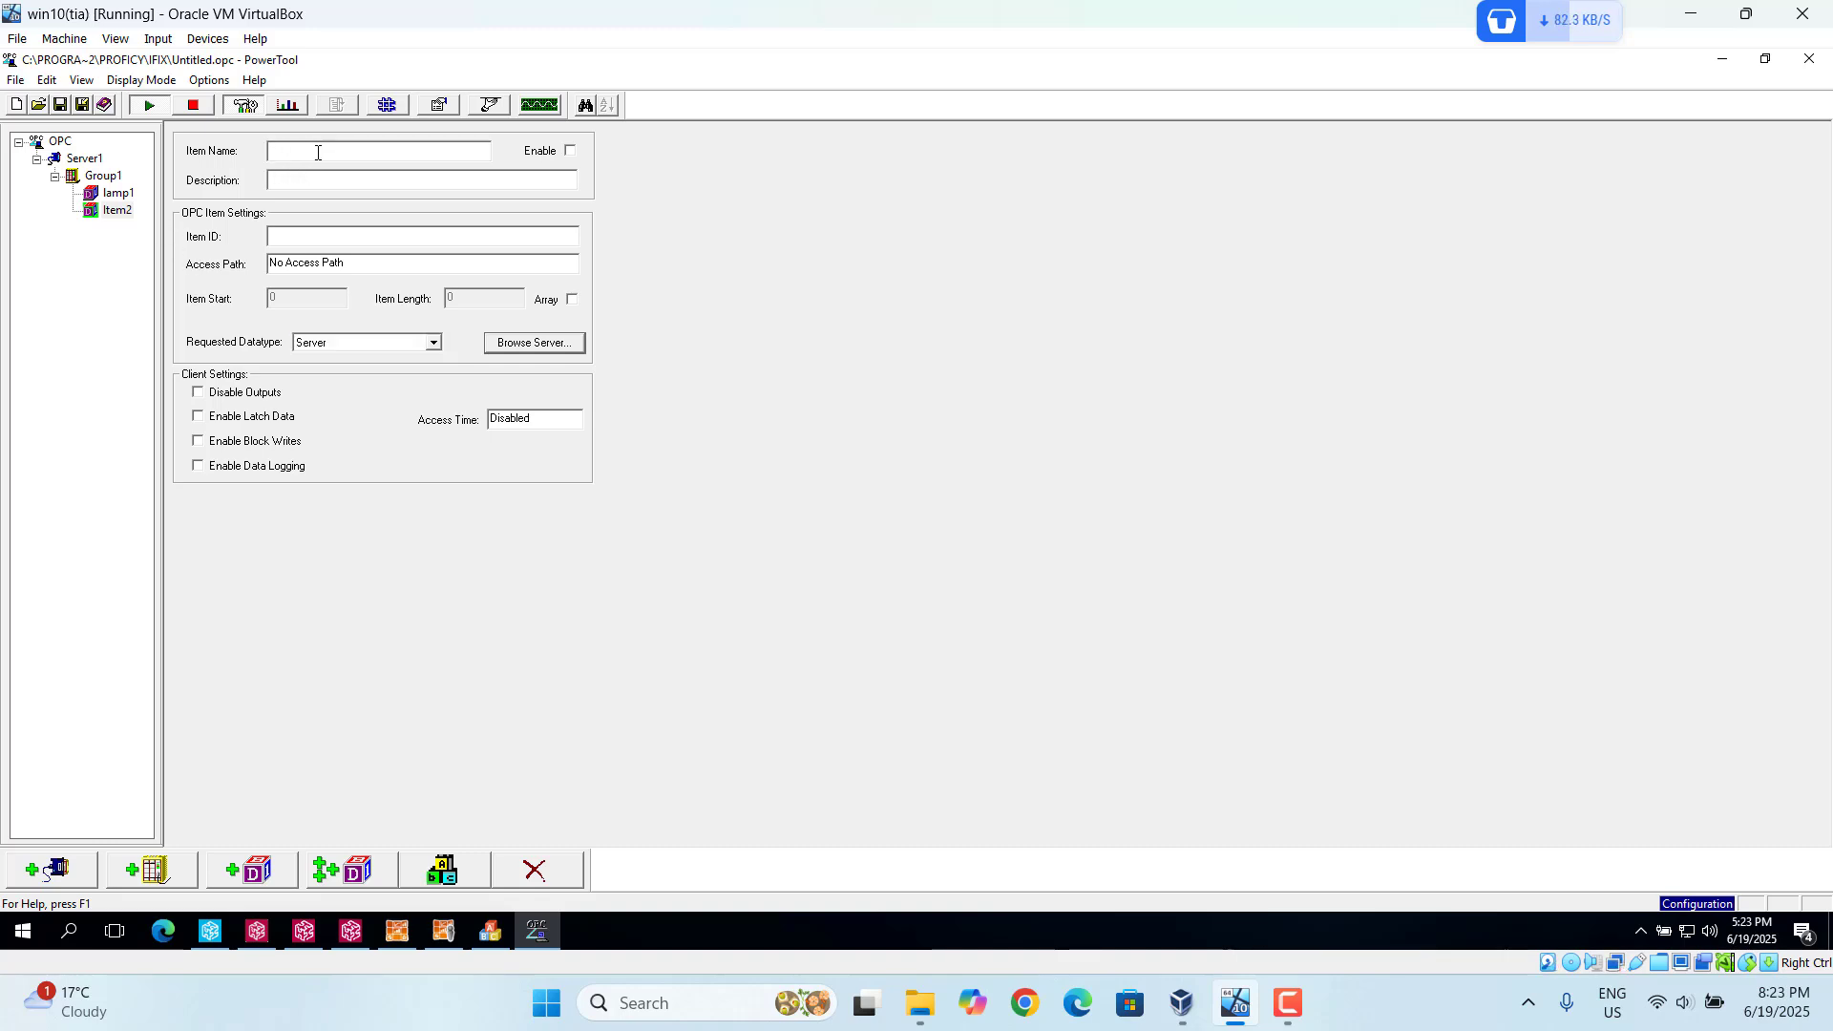
text(lamp2)
click(543, 344)
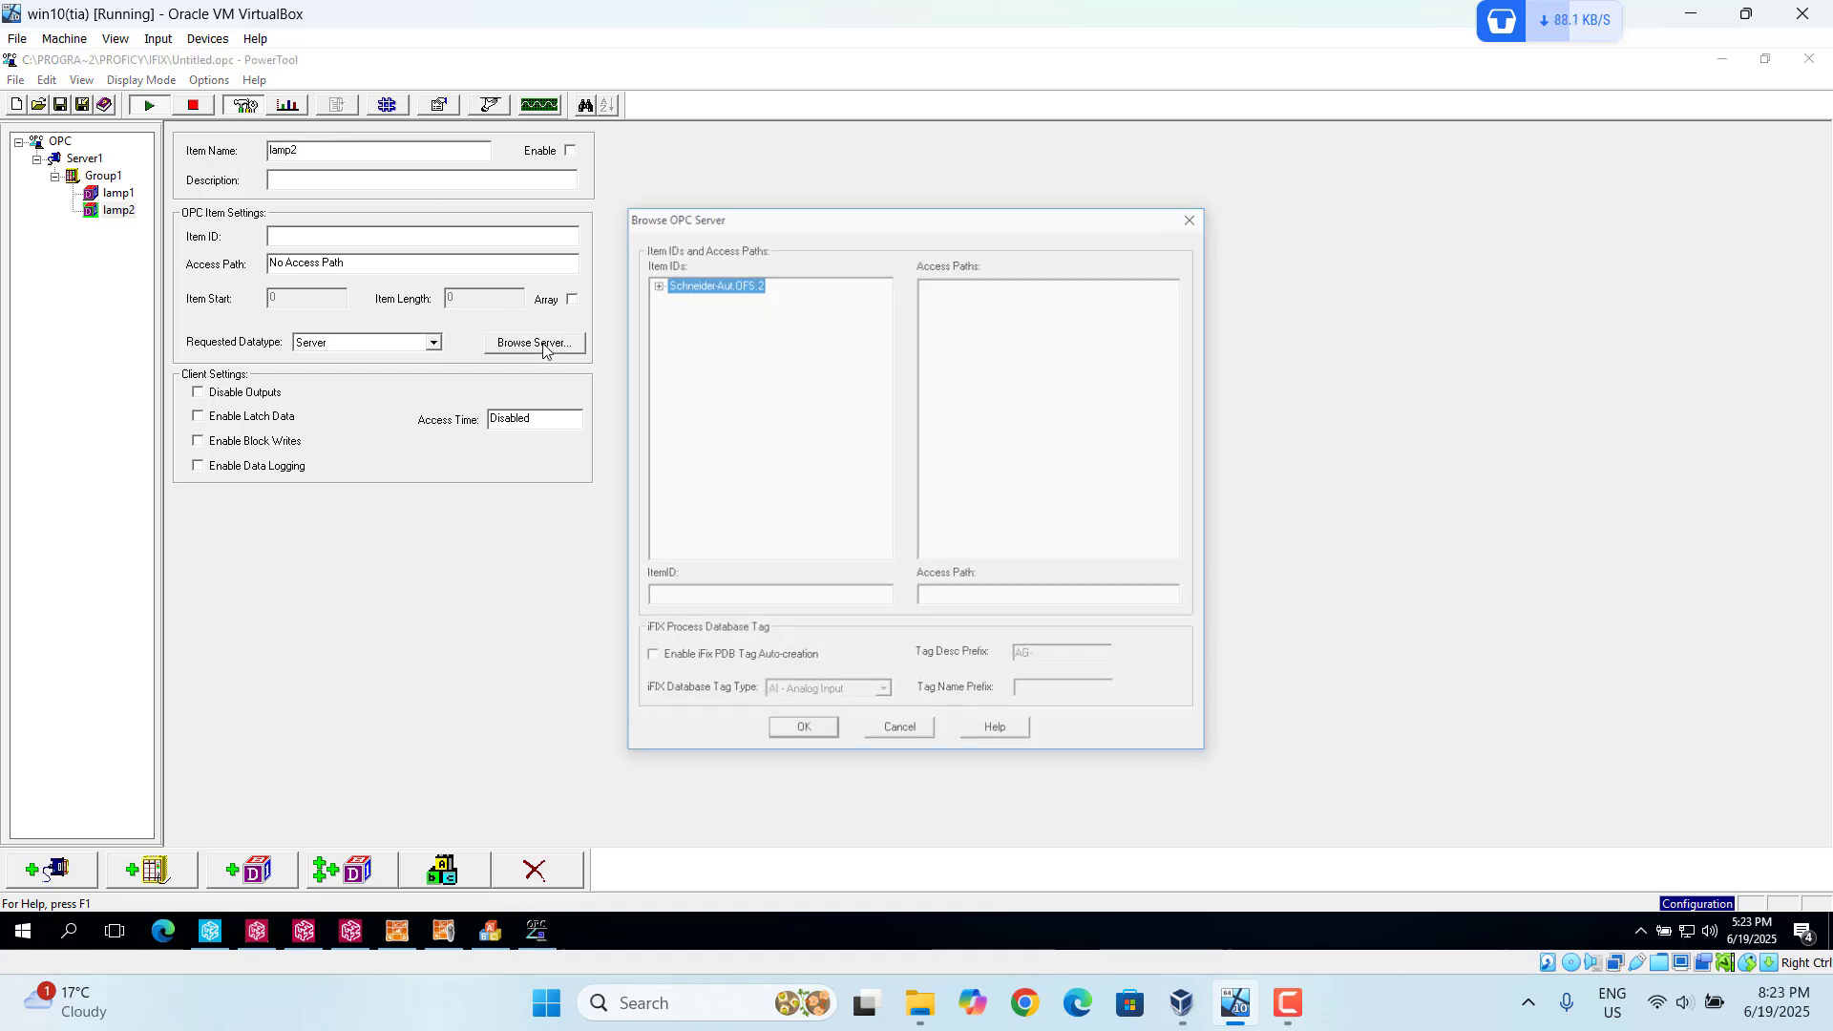
click(654, 283)
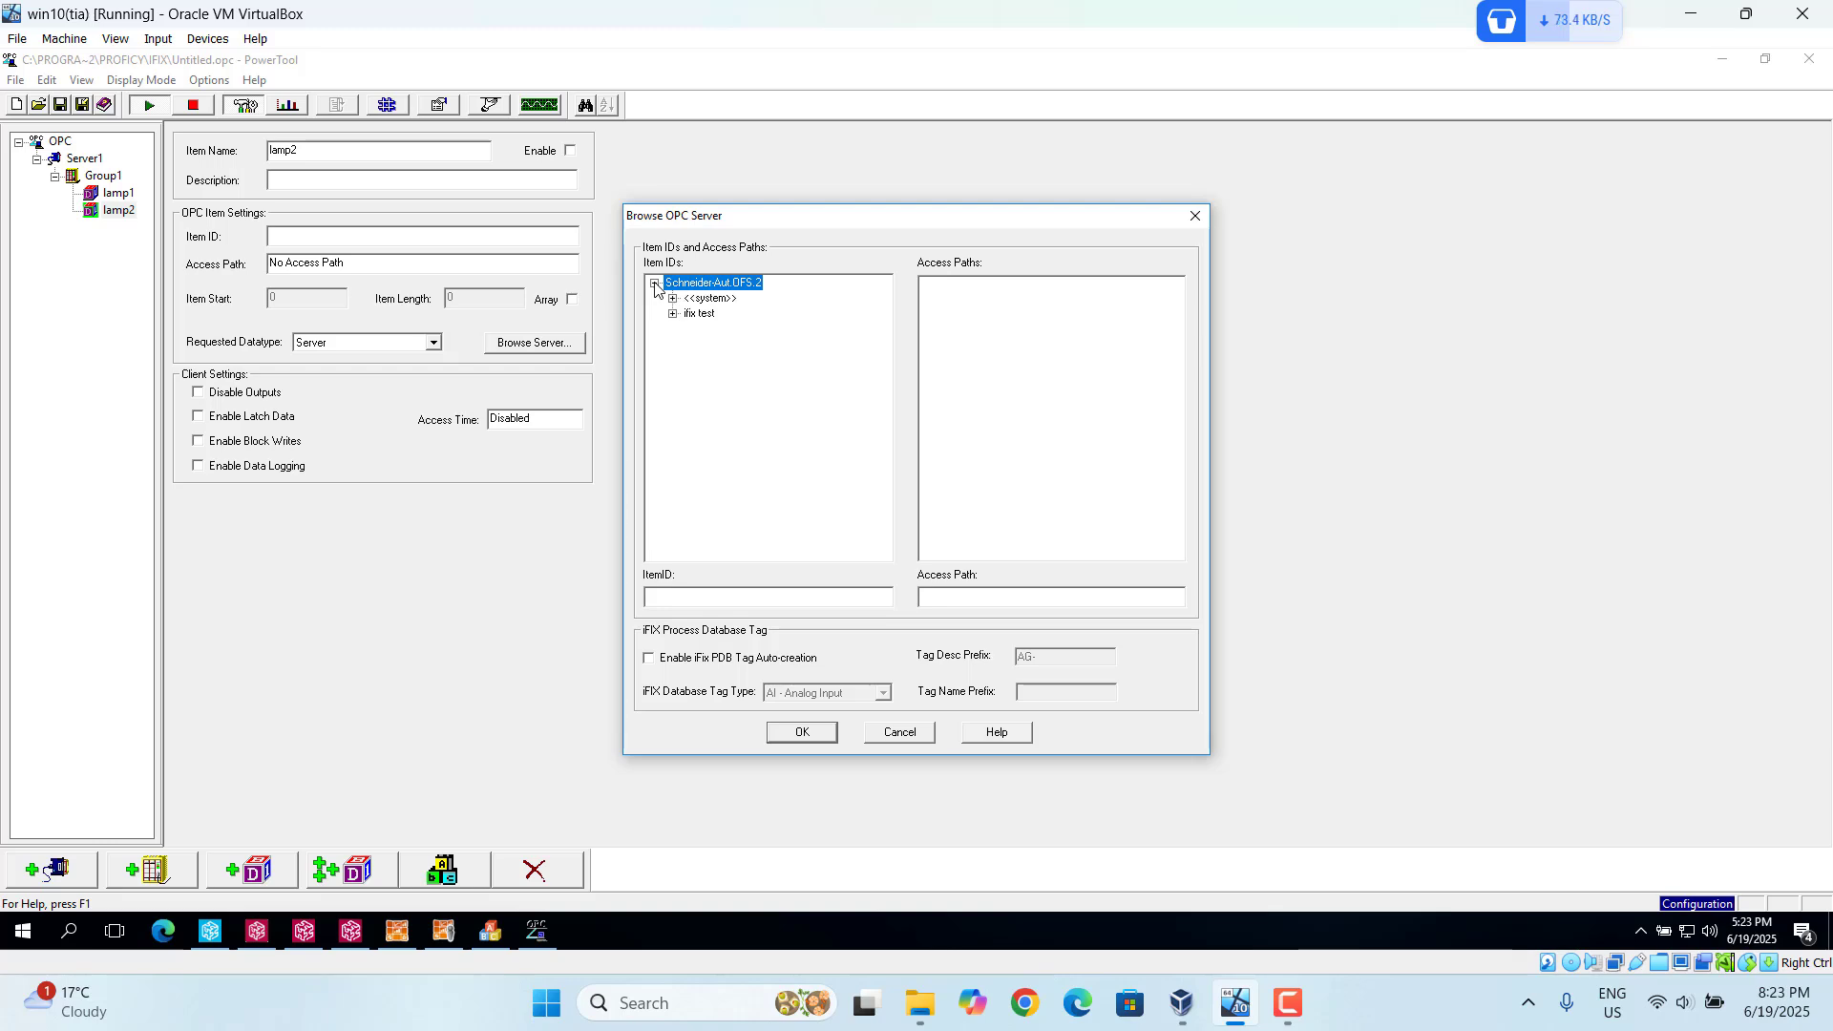
click(673, 314)
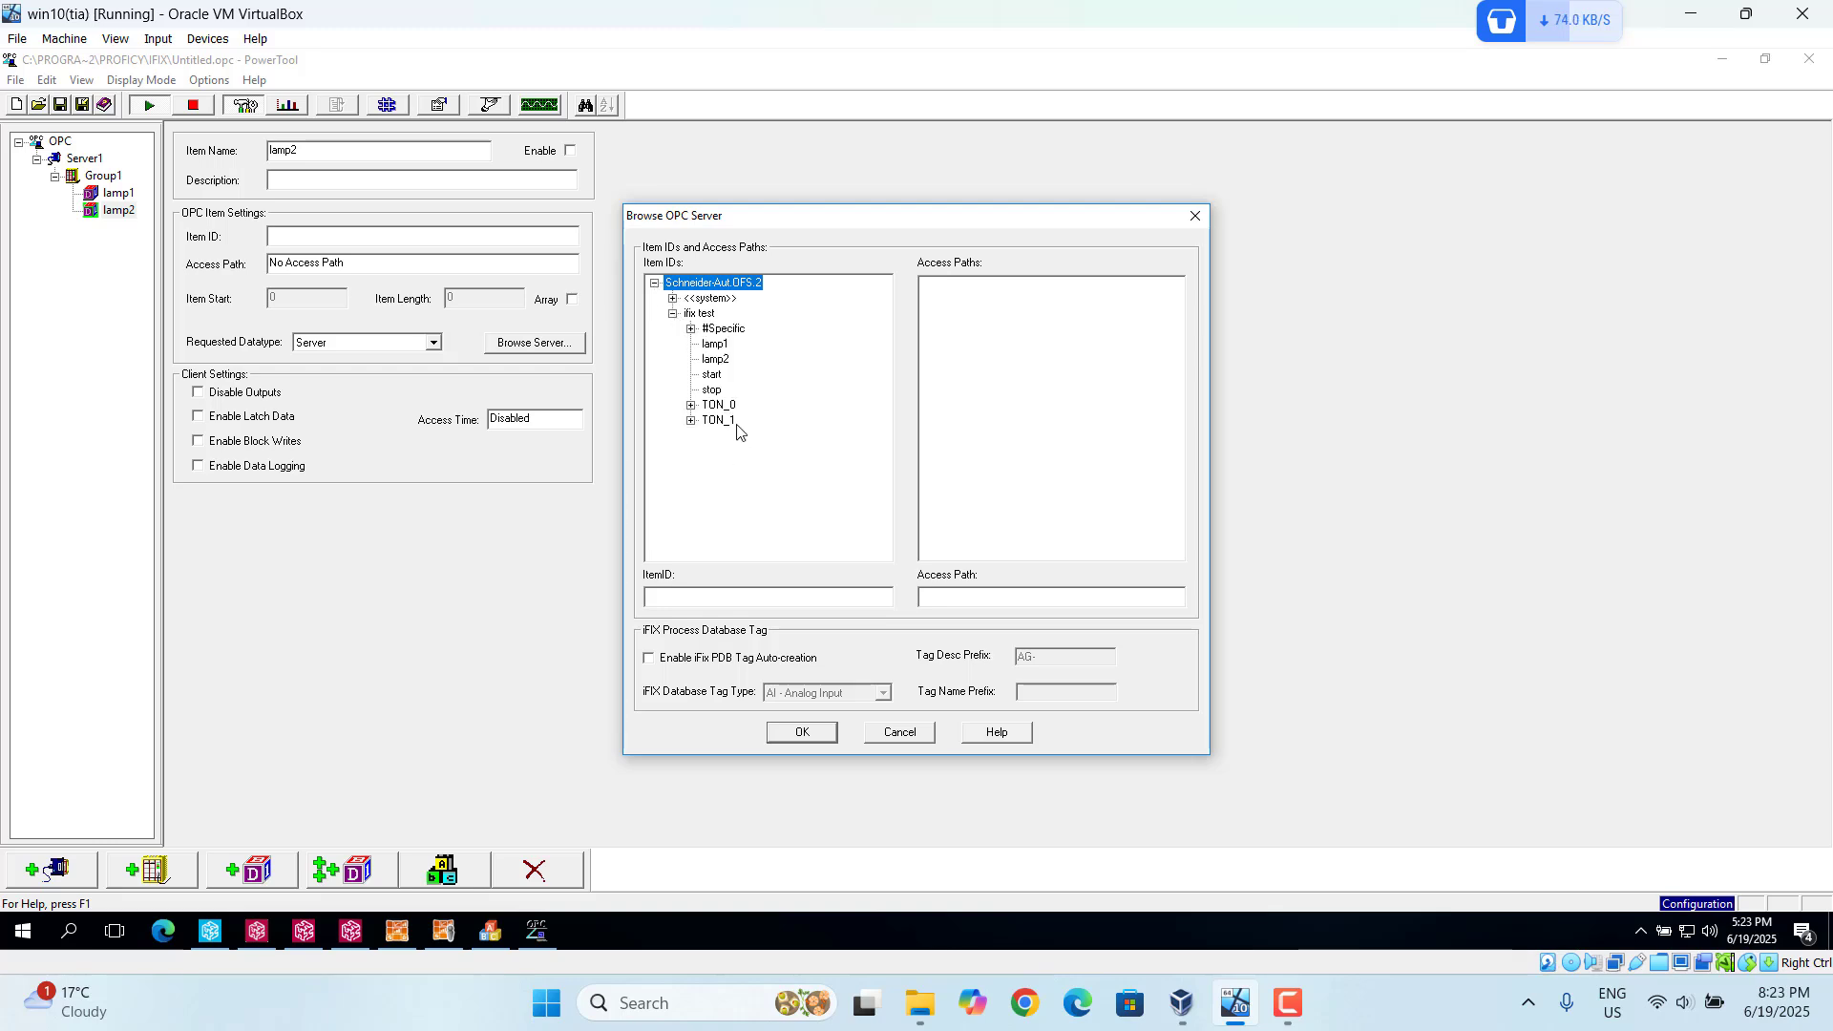
click(719, 361)
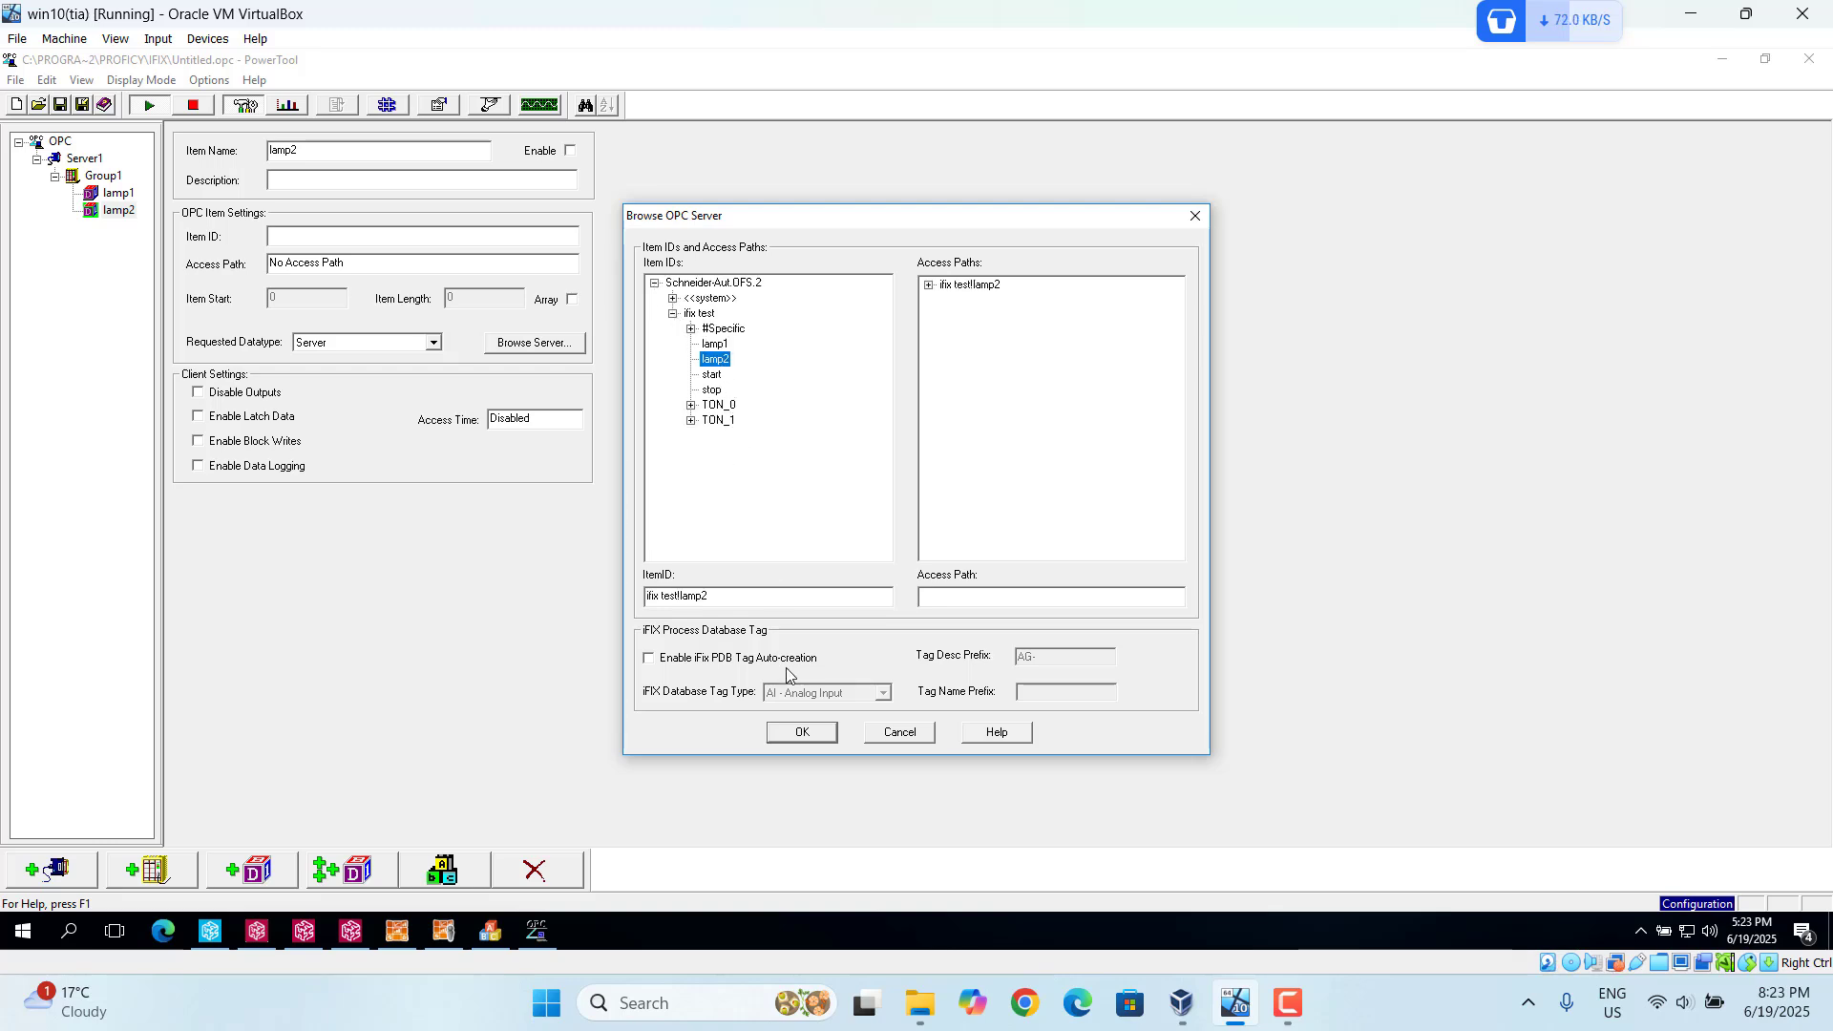
click(803, 733)
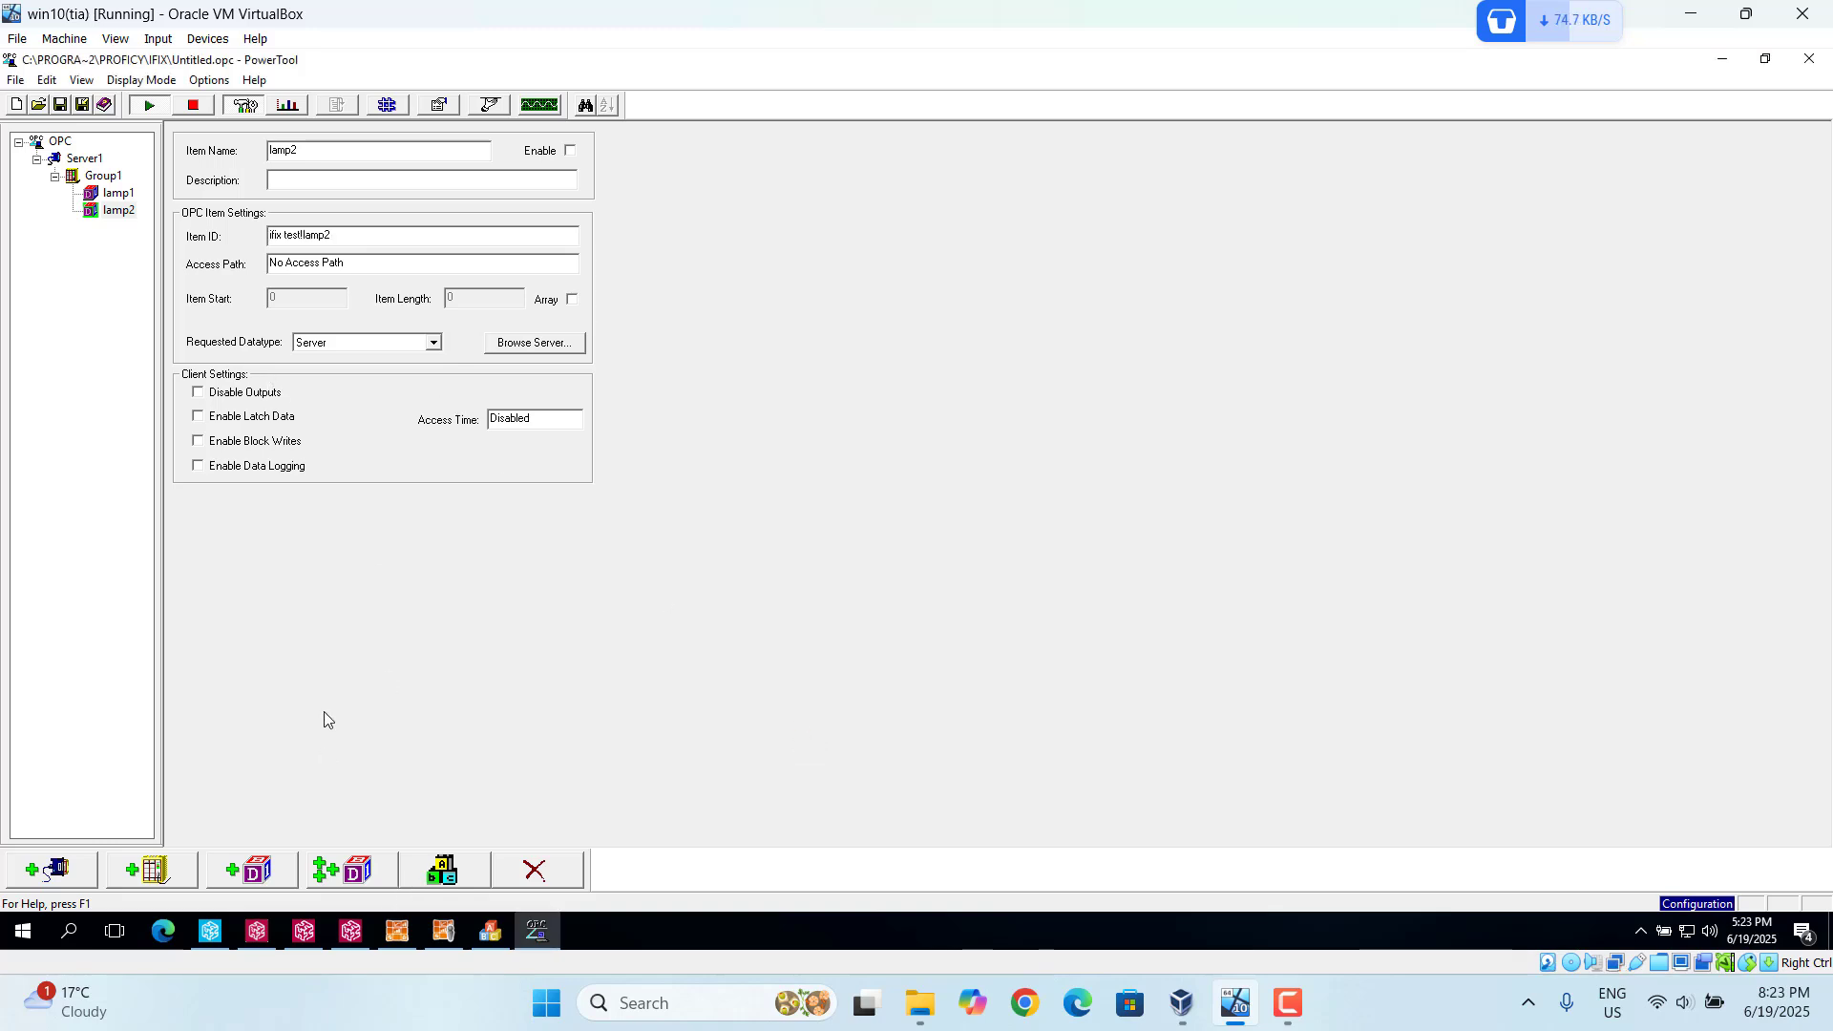
- Add an item named time1 to the group and link it to the first timer's elapsed time, ifix test!TON_0.ET
click(248, 869)
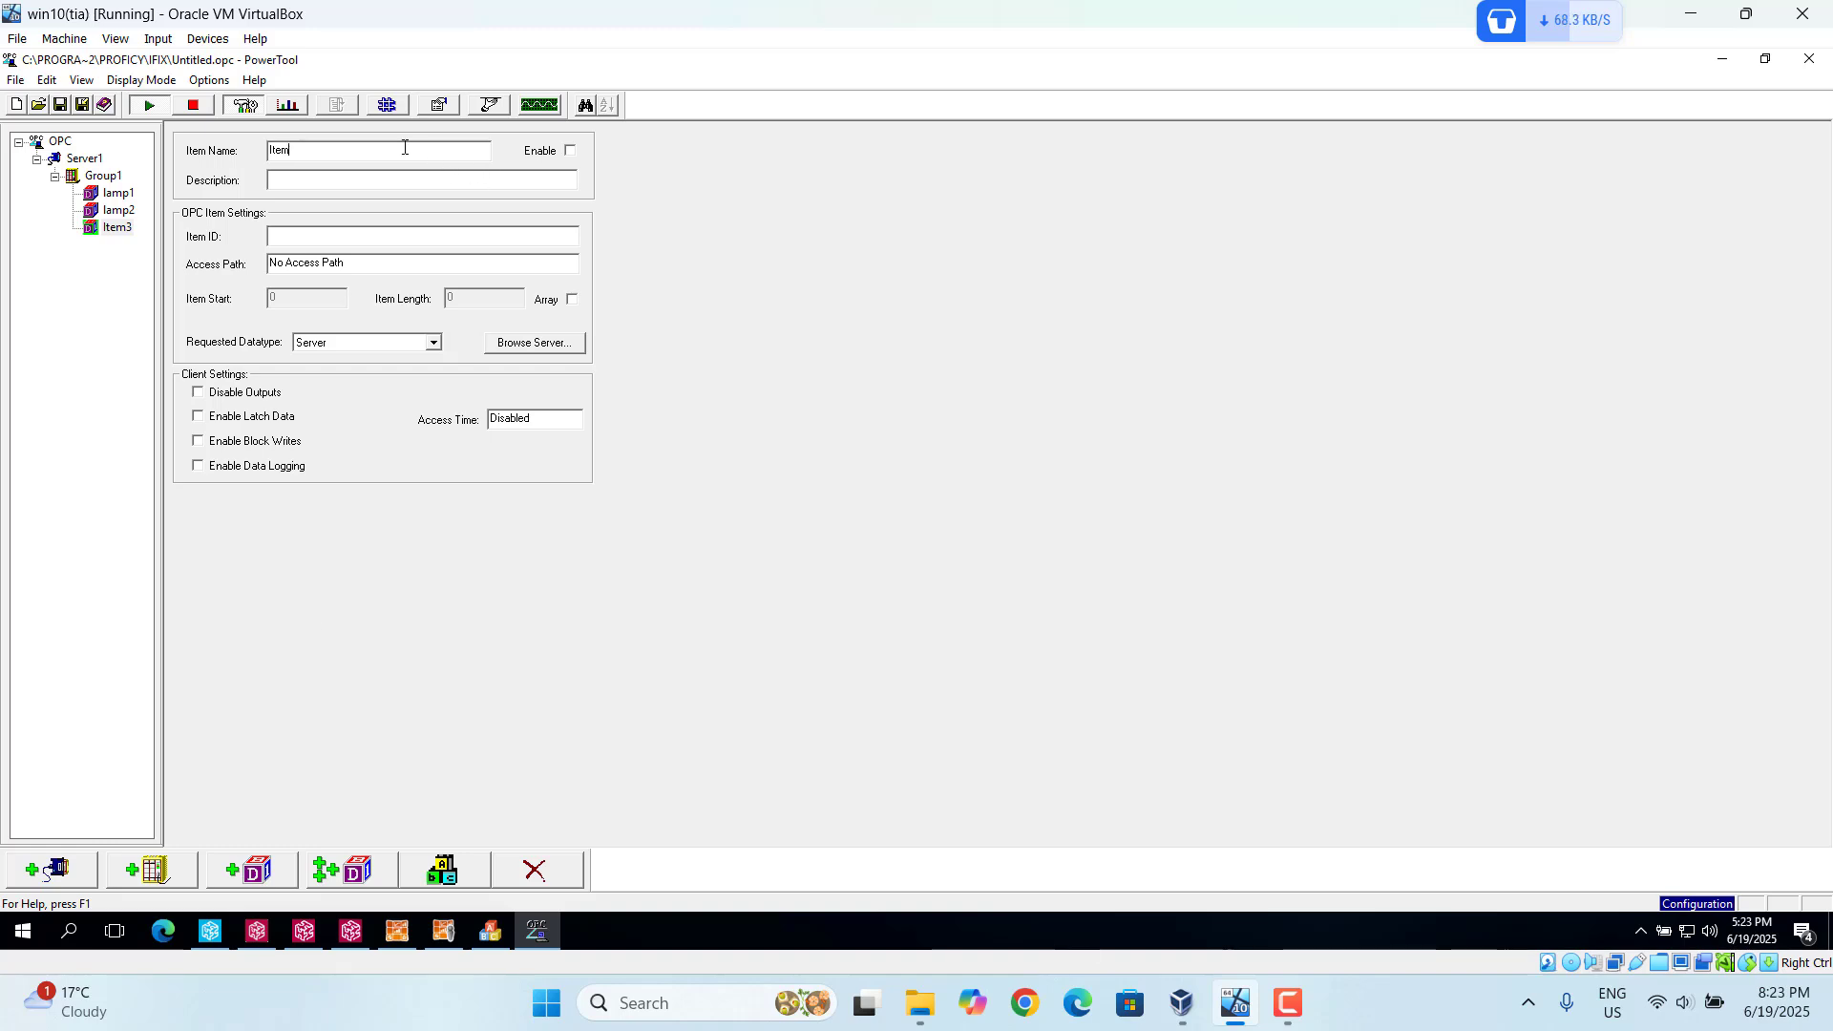
text(time1)
click(522, 349)
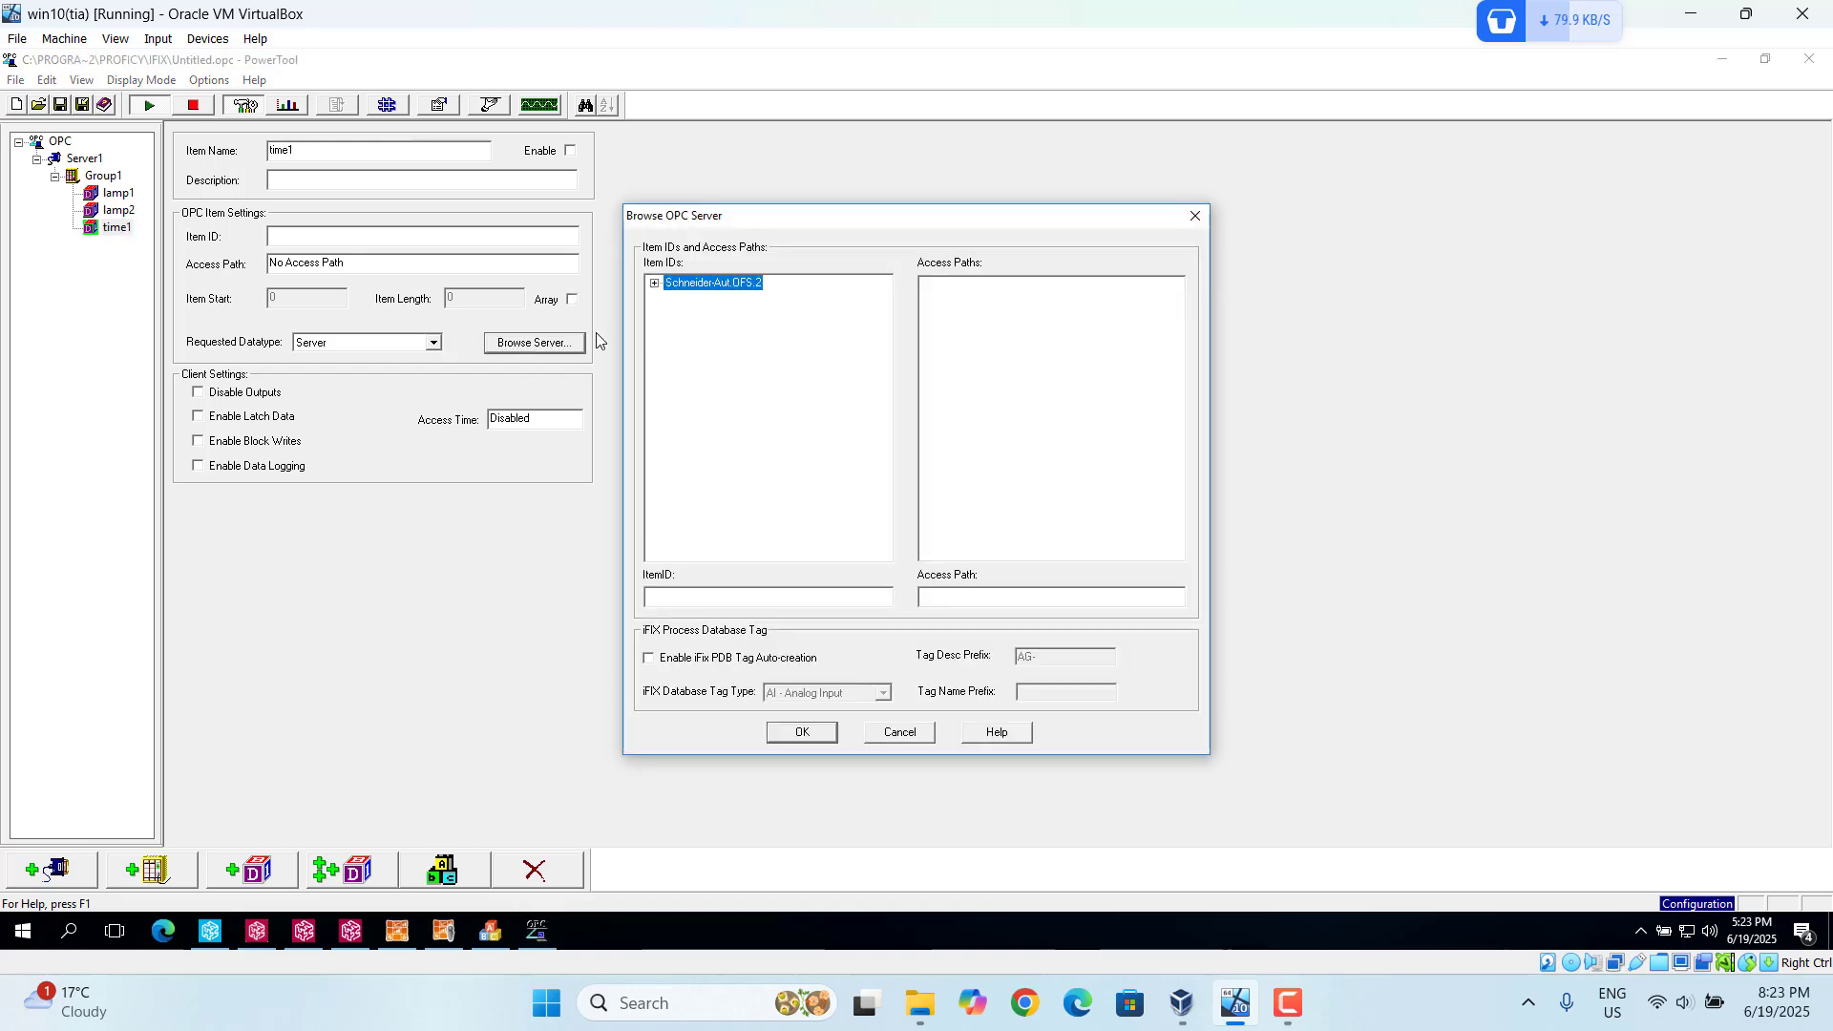
click(655, 283)
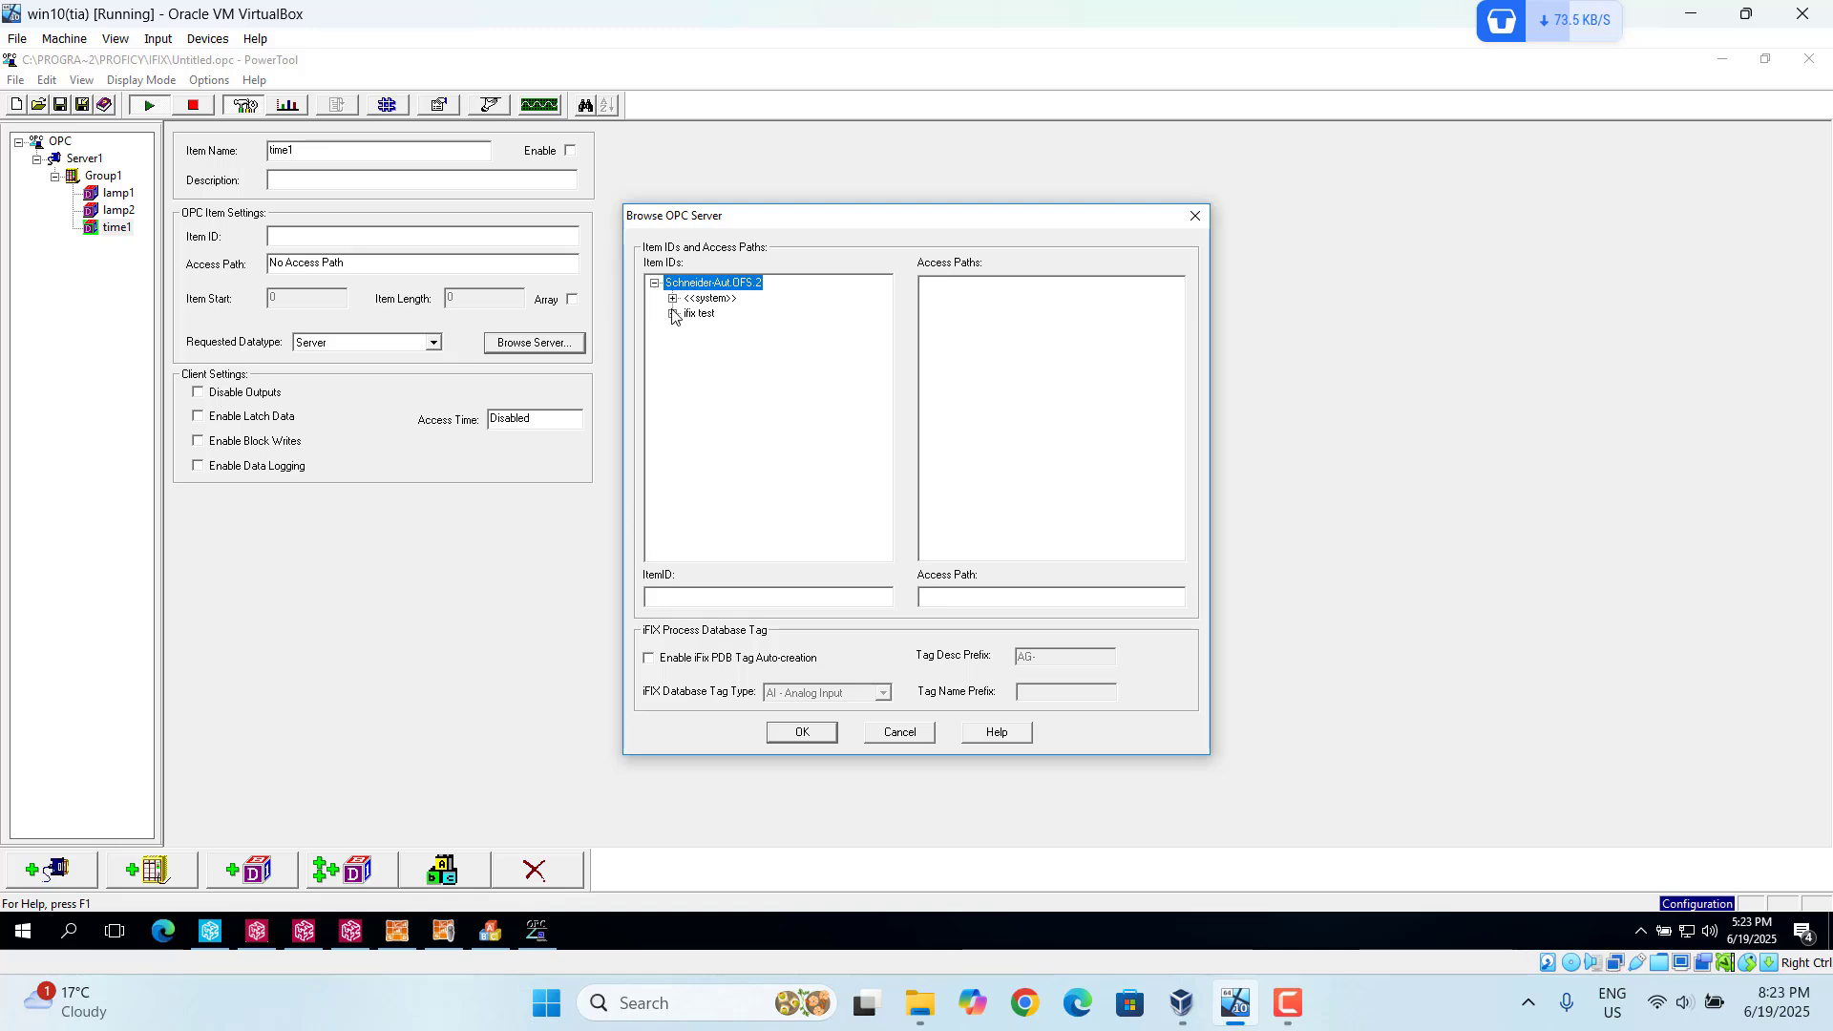
click(674, 314)
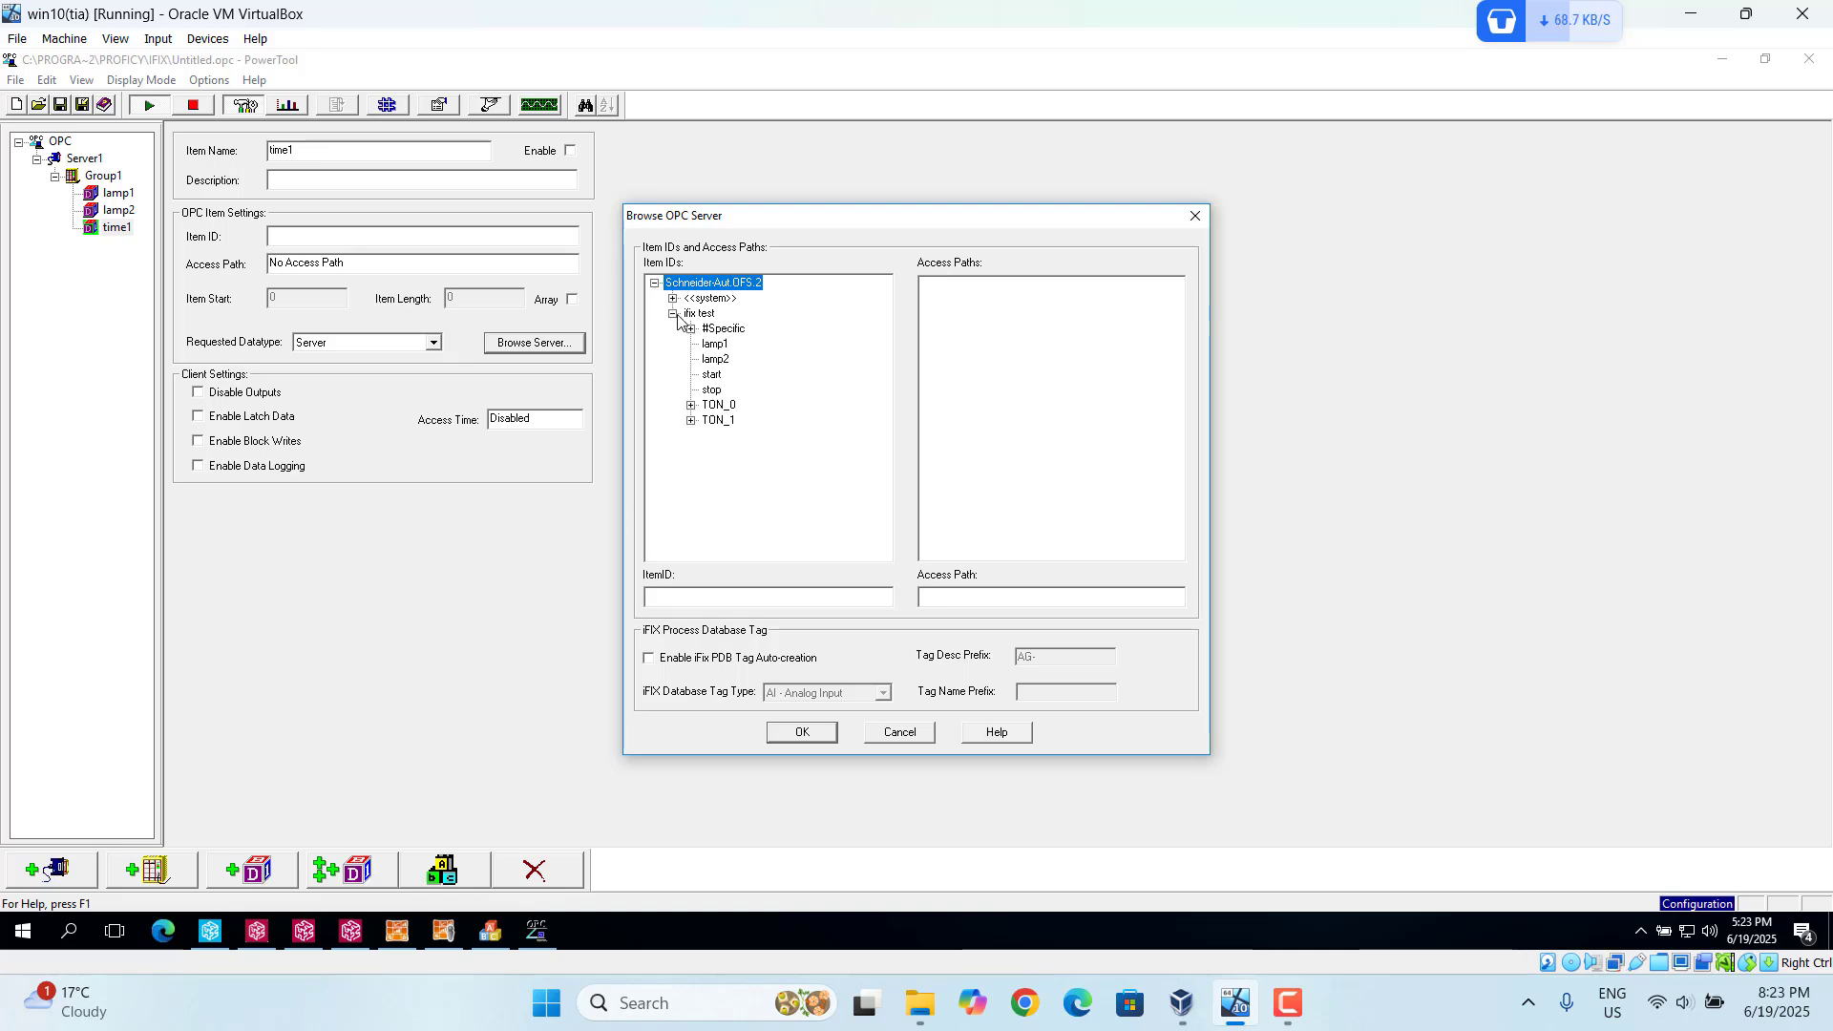
click(691, 405)
click(726, 425)
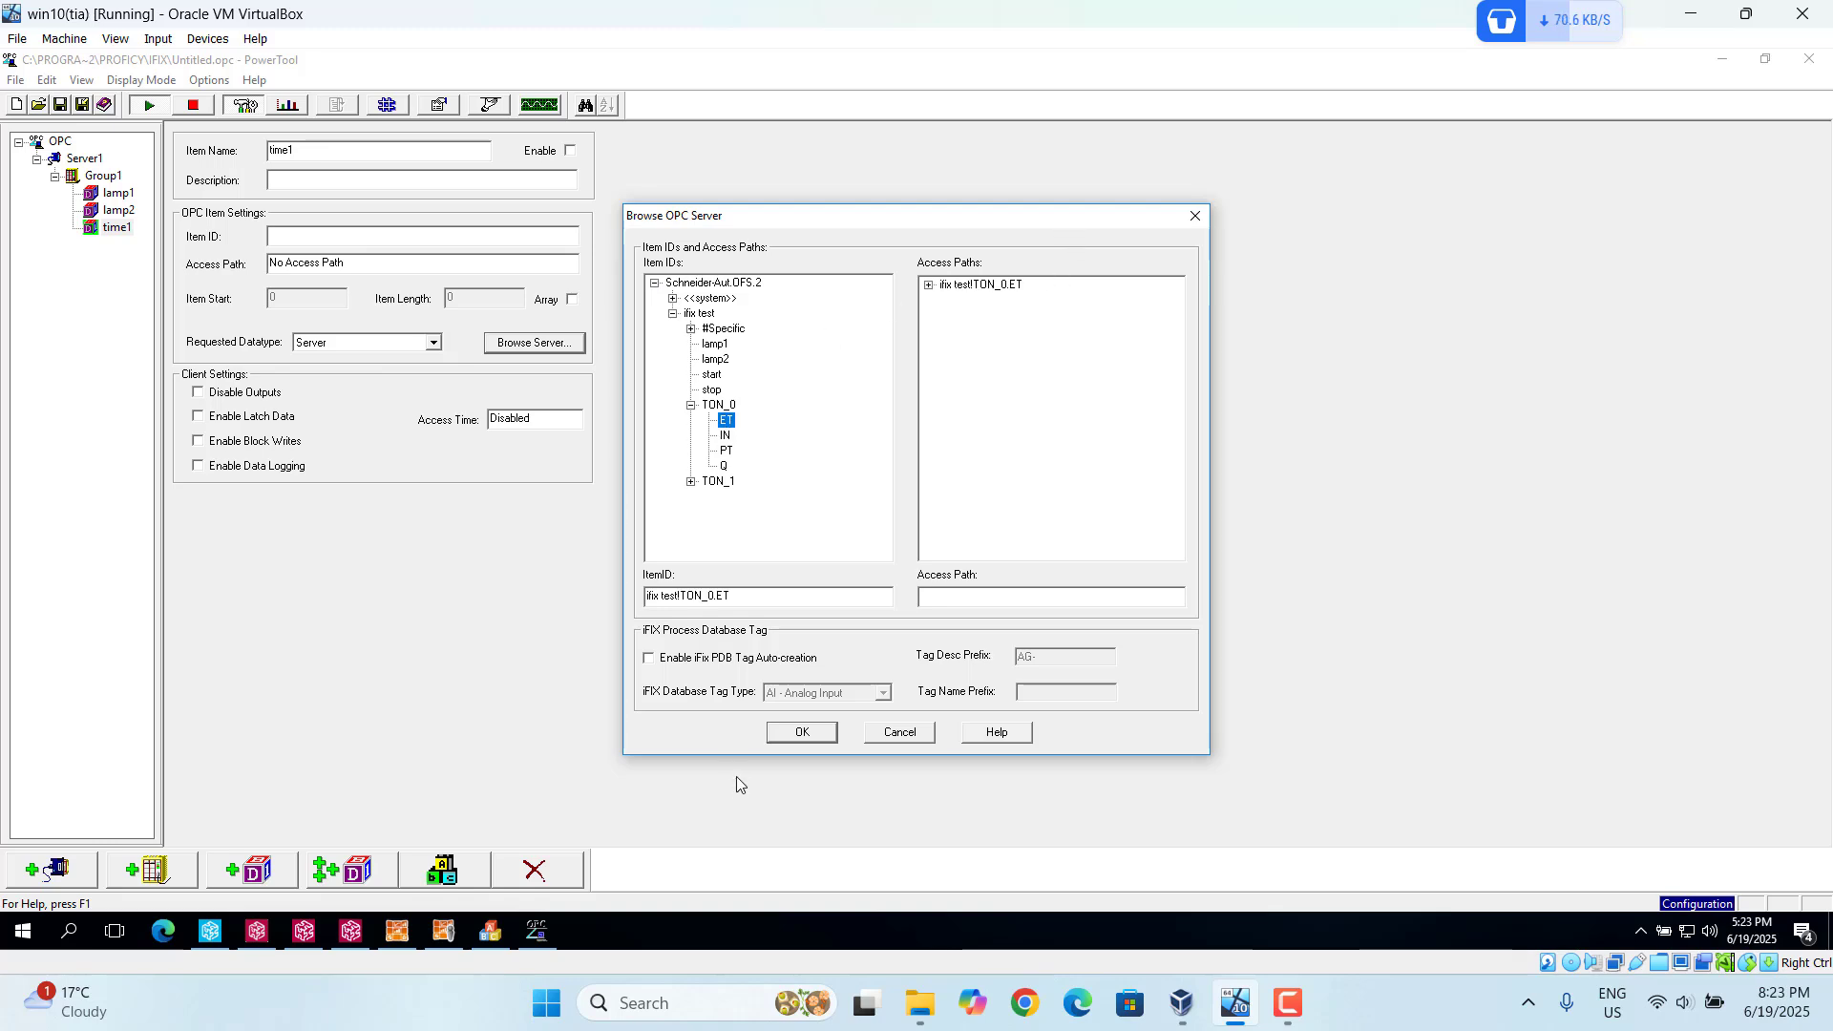
click(800, 733)
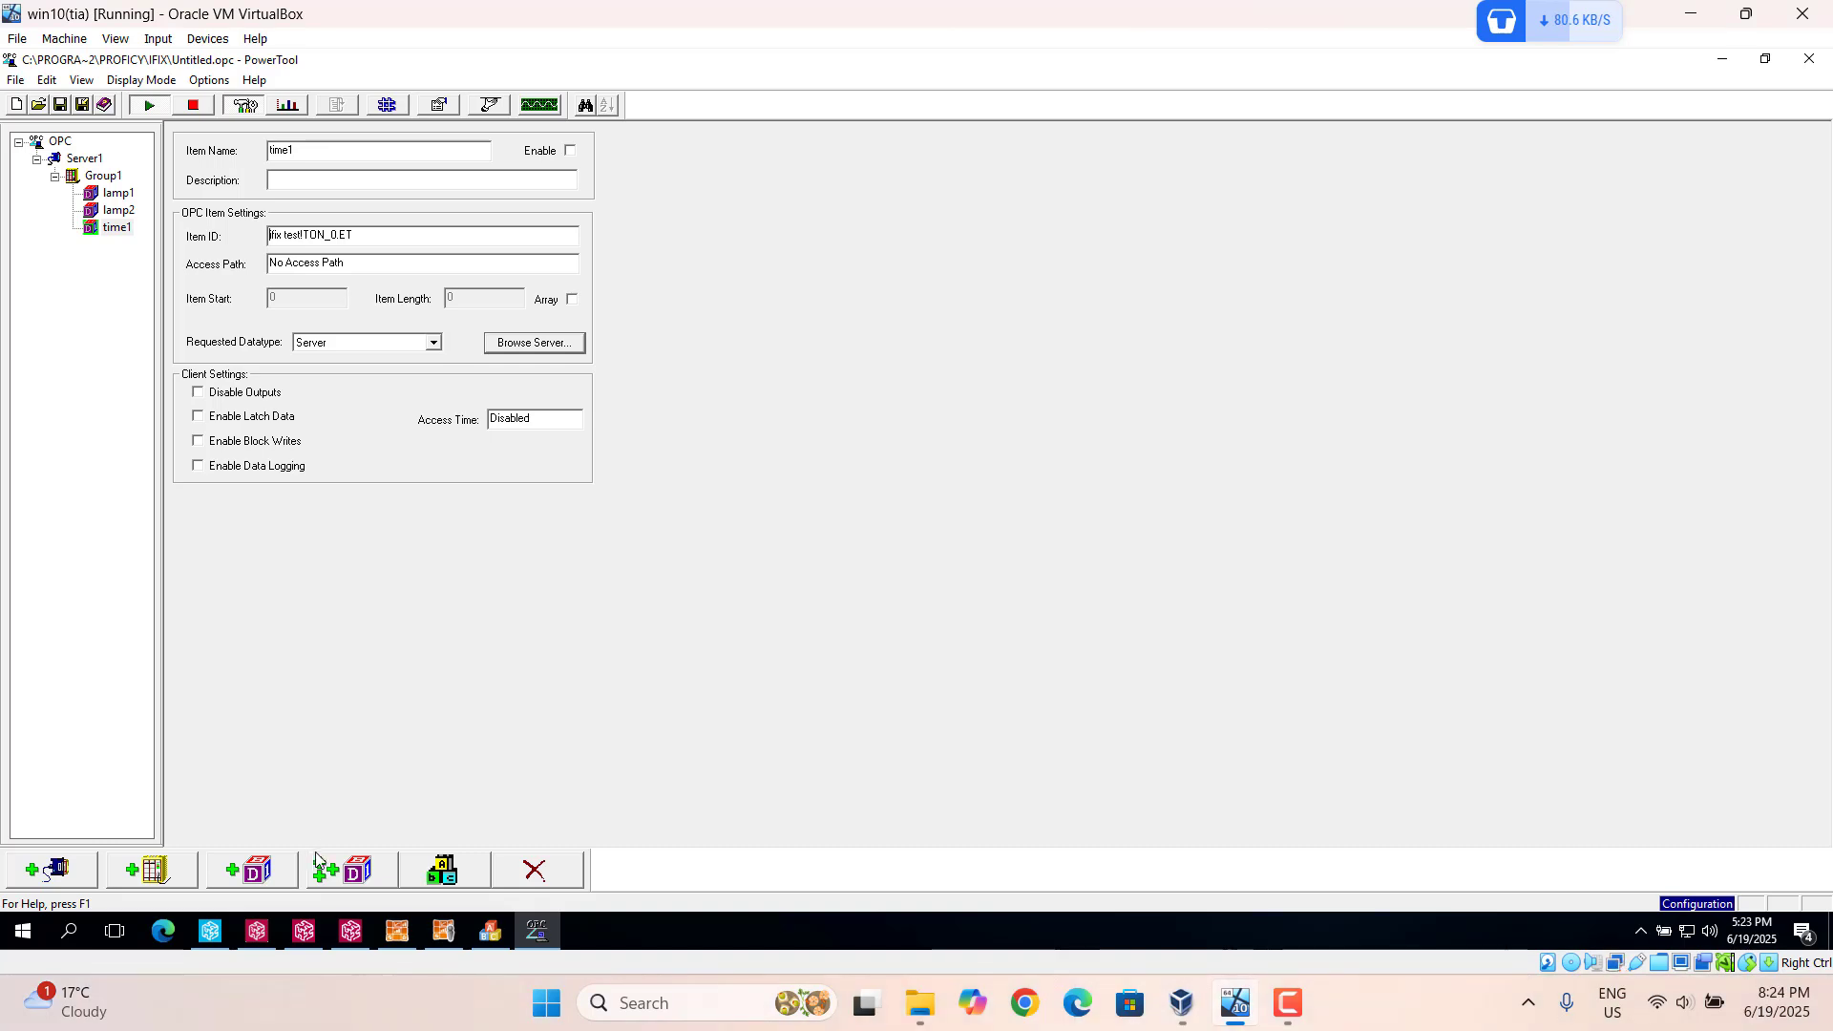
- Add an item named time2 to the group and link it to the second timer's elapsed time, ifix test!TON_1.ET
click(258, 874)
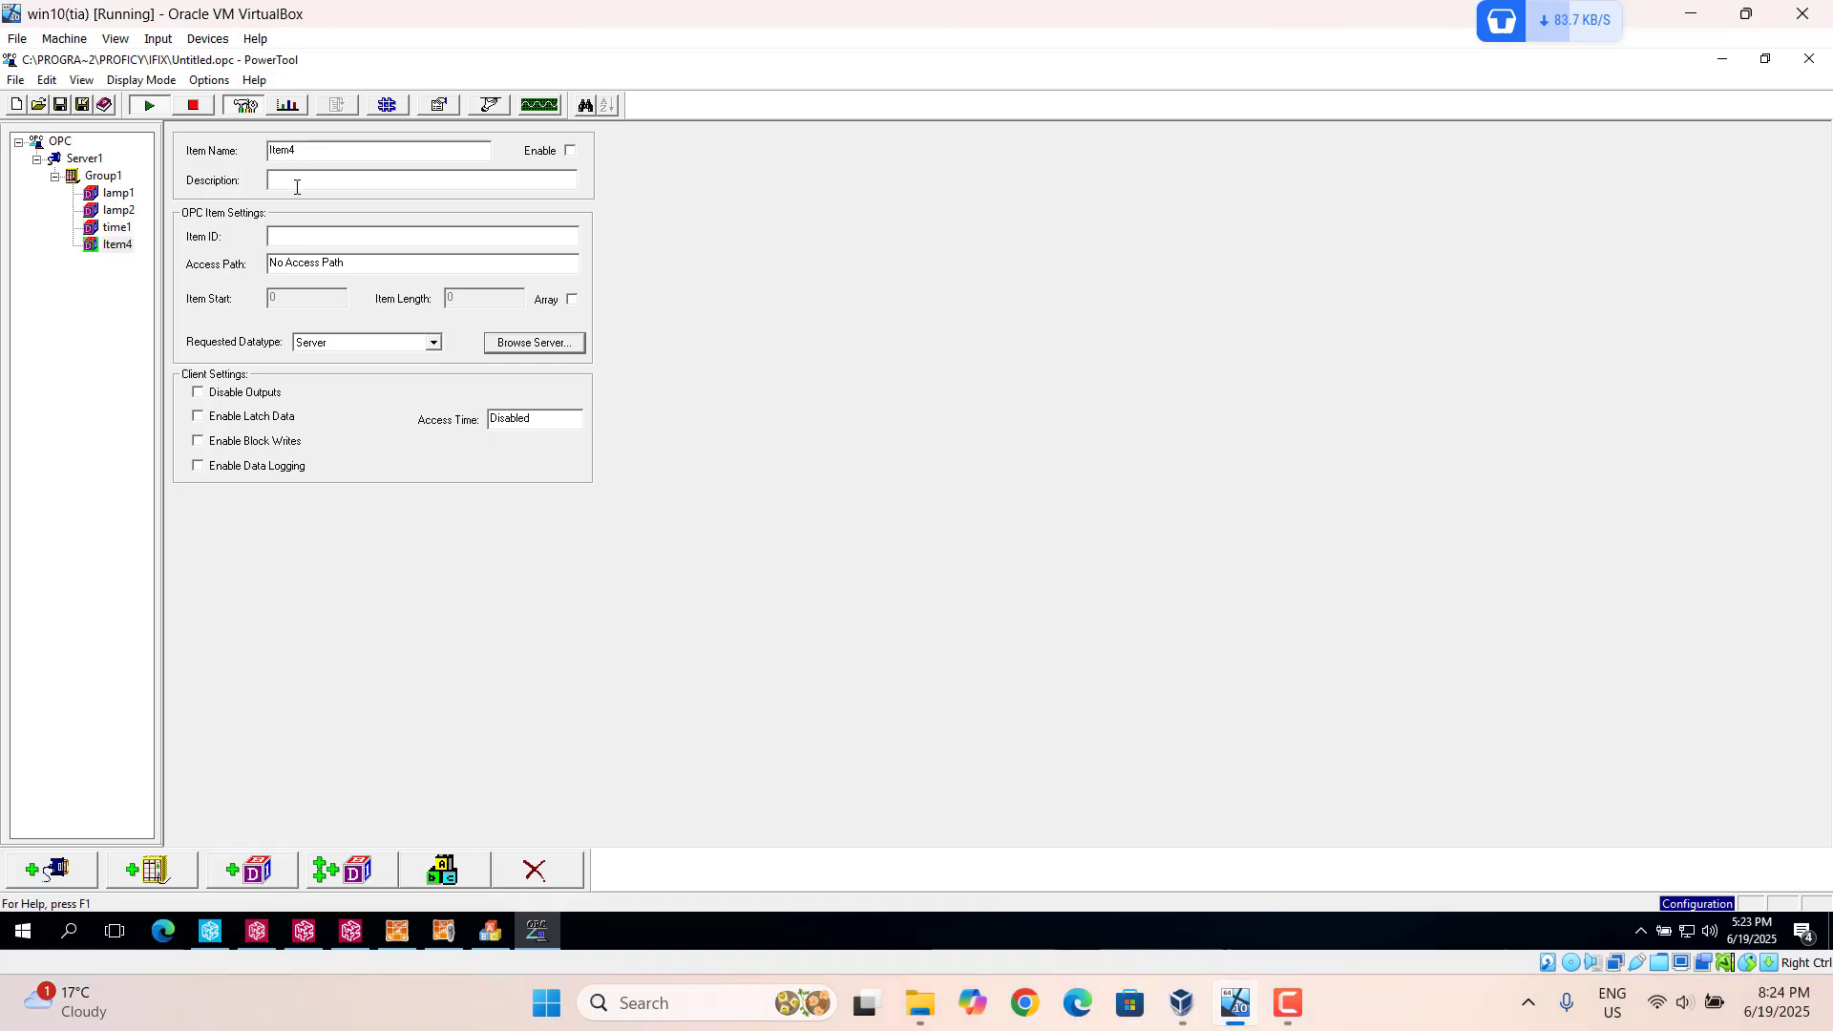
click(343, 146)
text(time2)
click(537, 343)
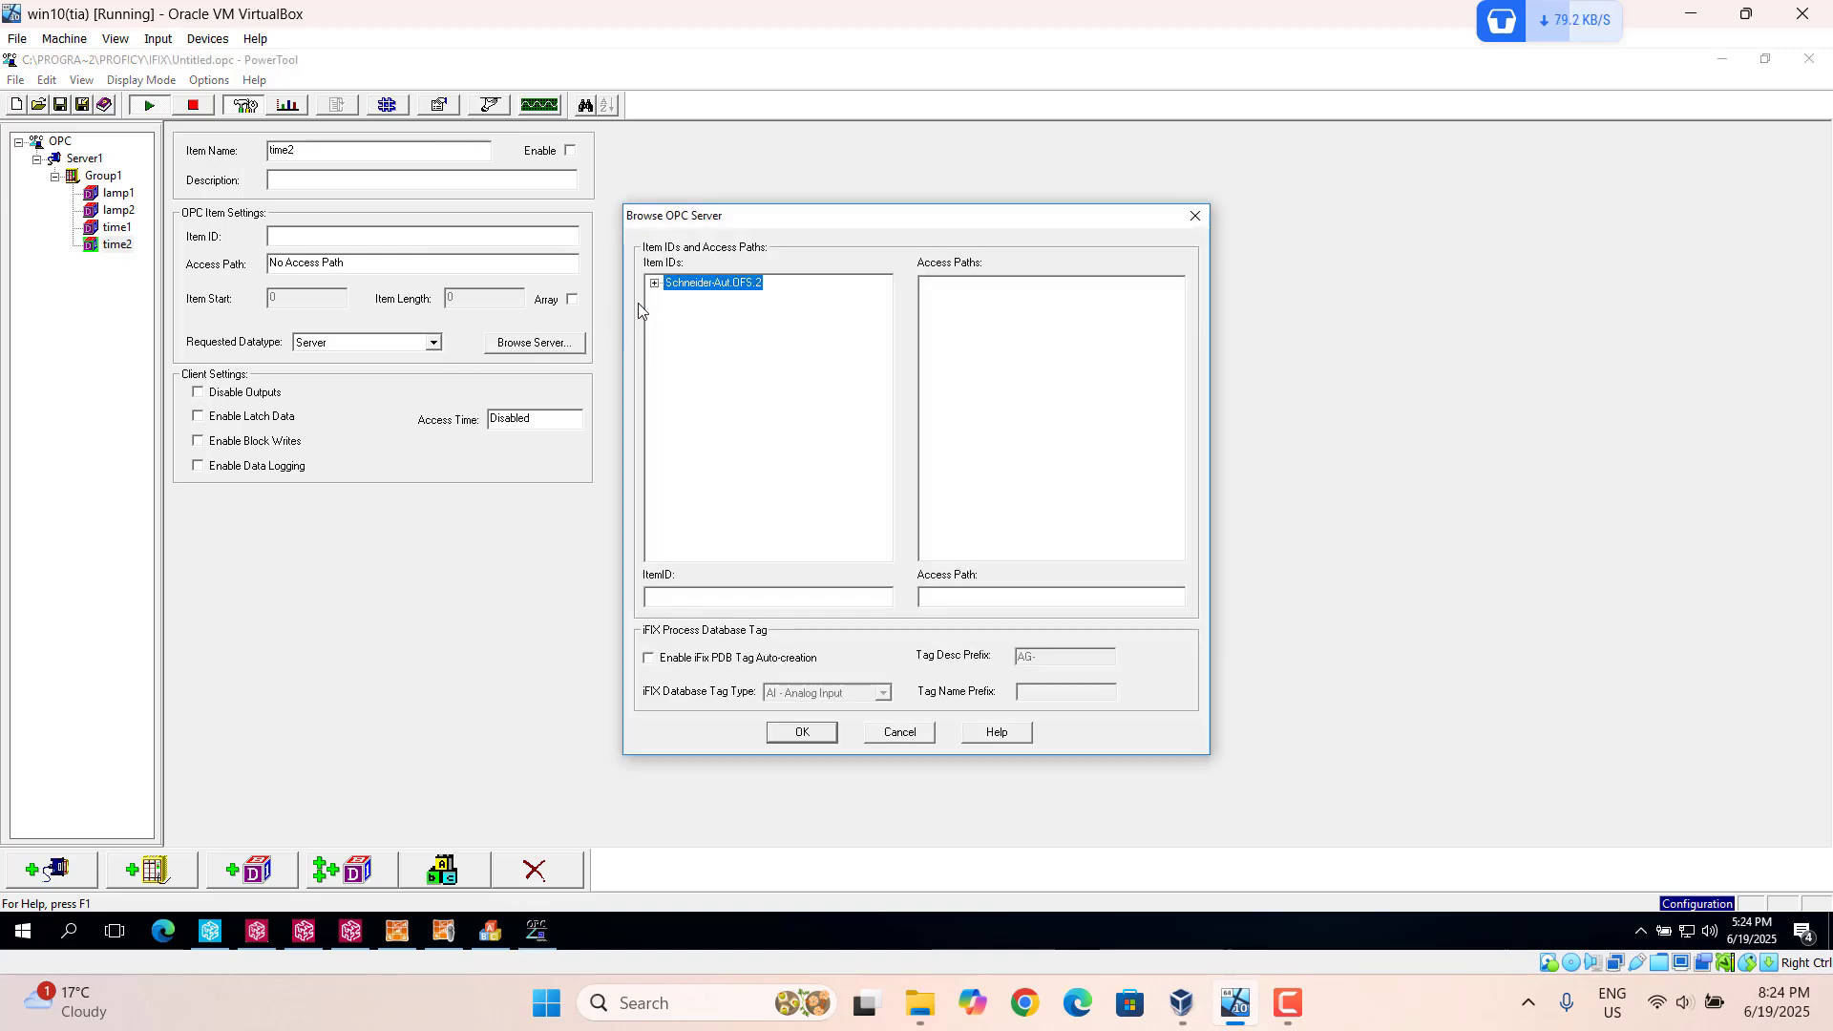
click(655, 284)
click(673, 314)
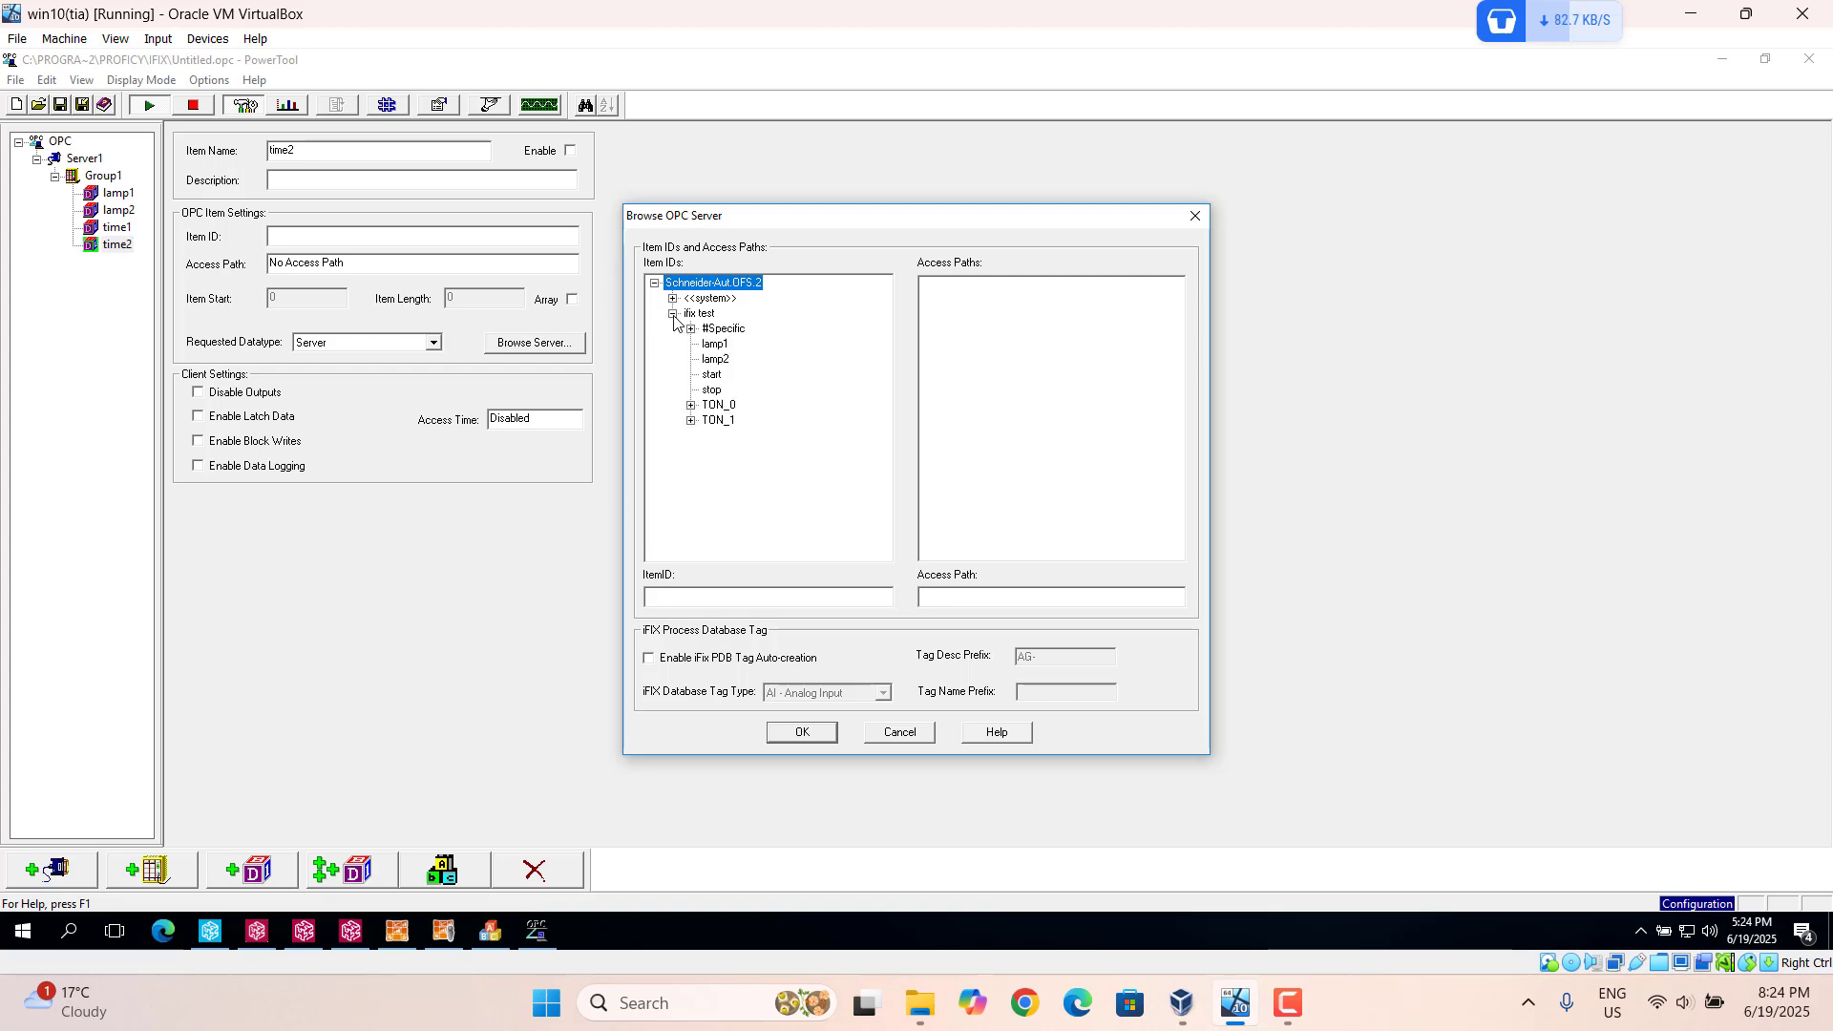
click(712, 421)
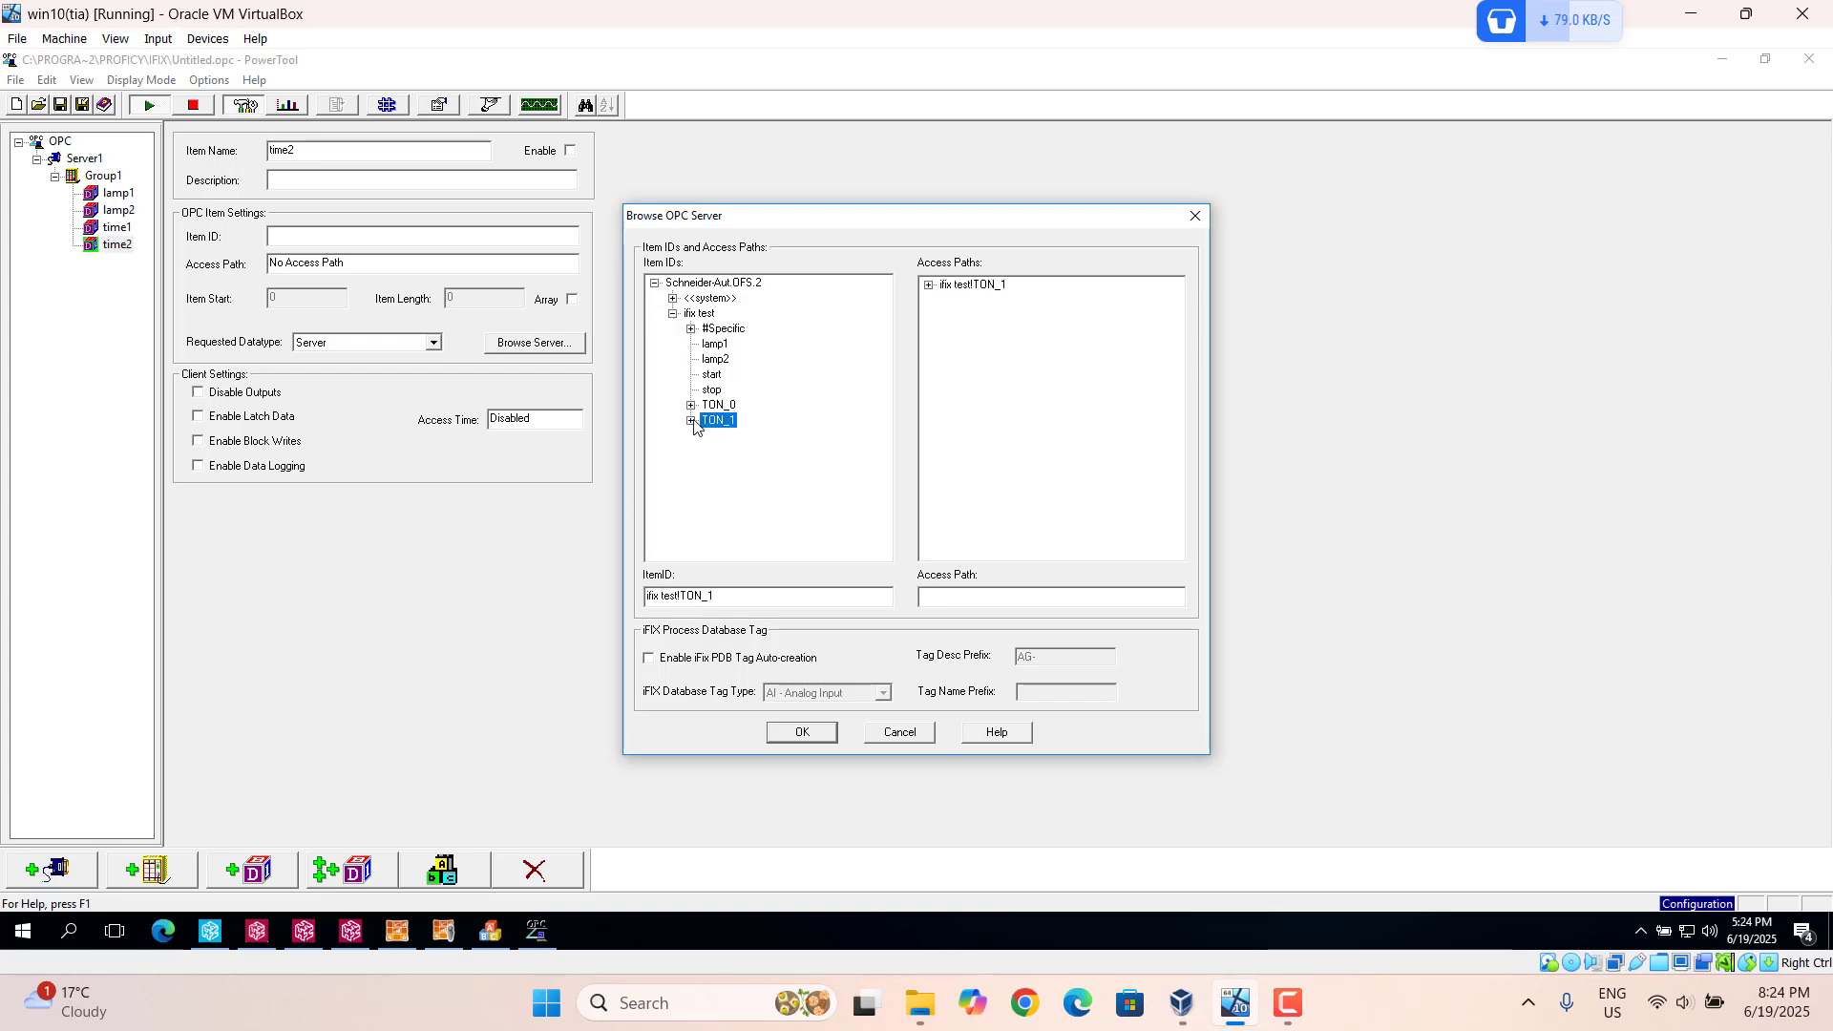
click(691, 421)
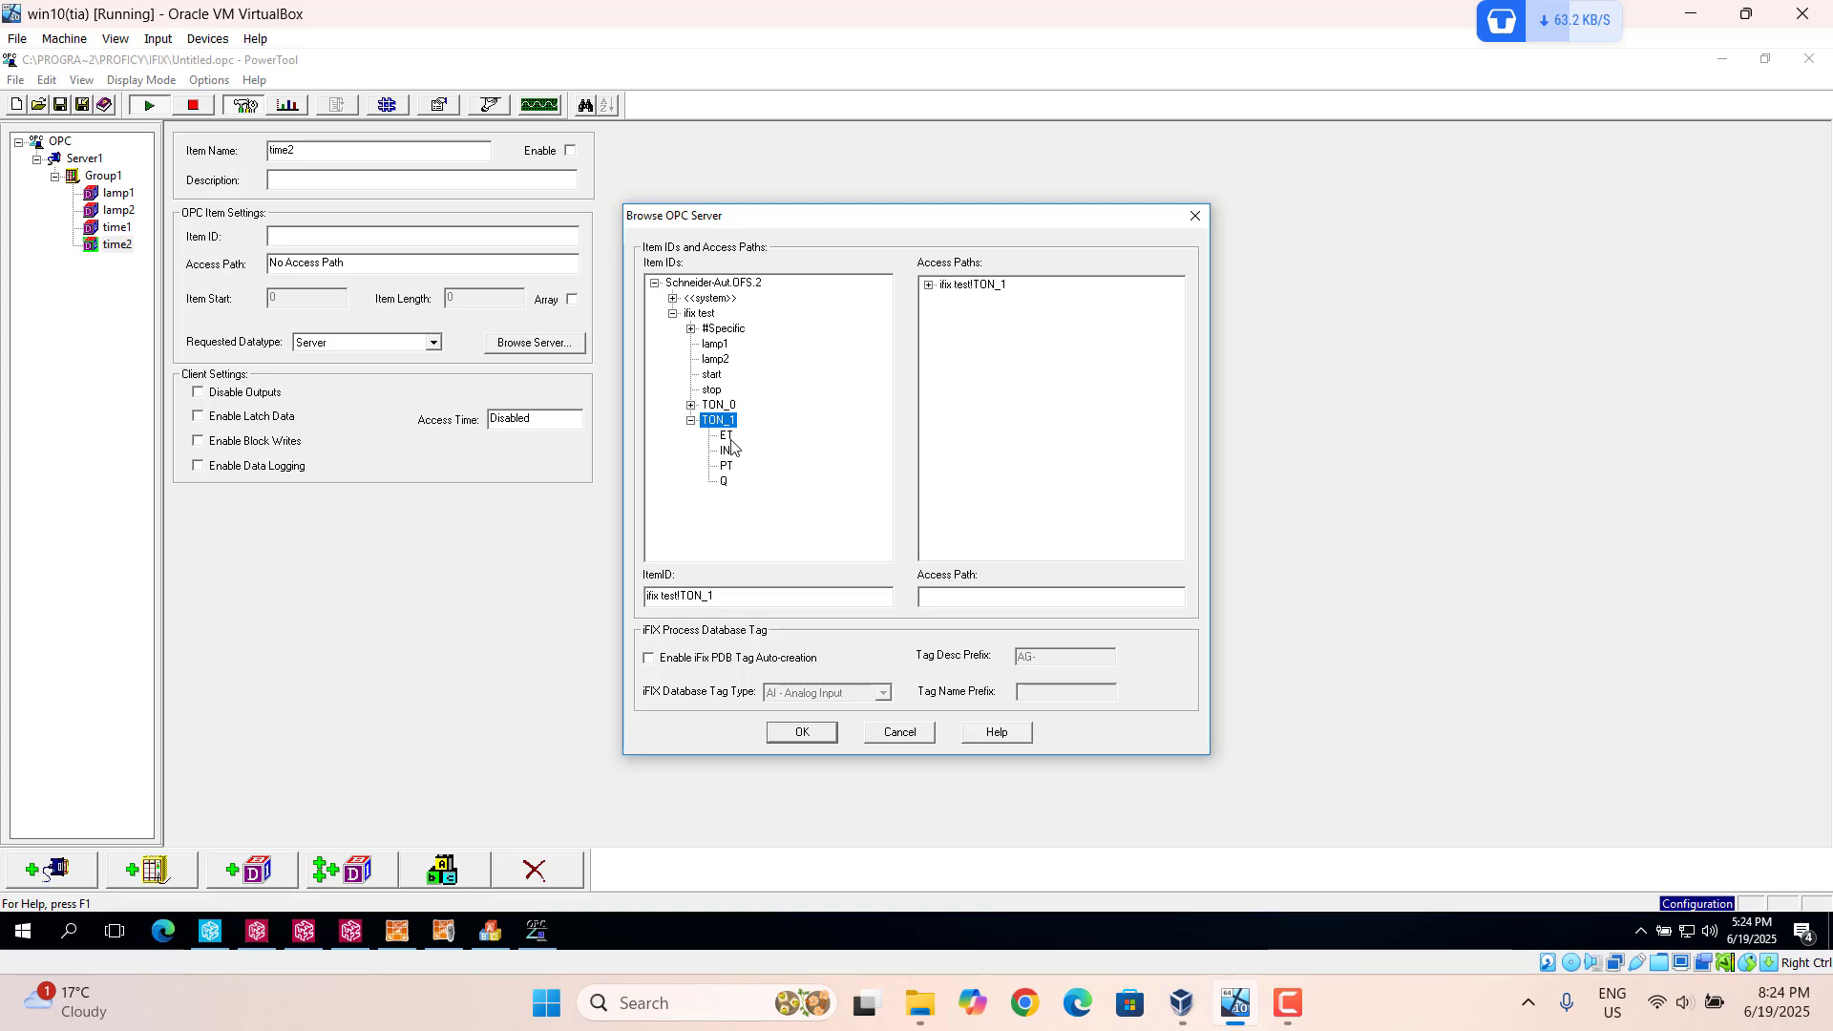
click(727, 437)
click(800, 732)
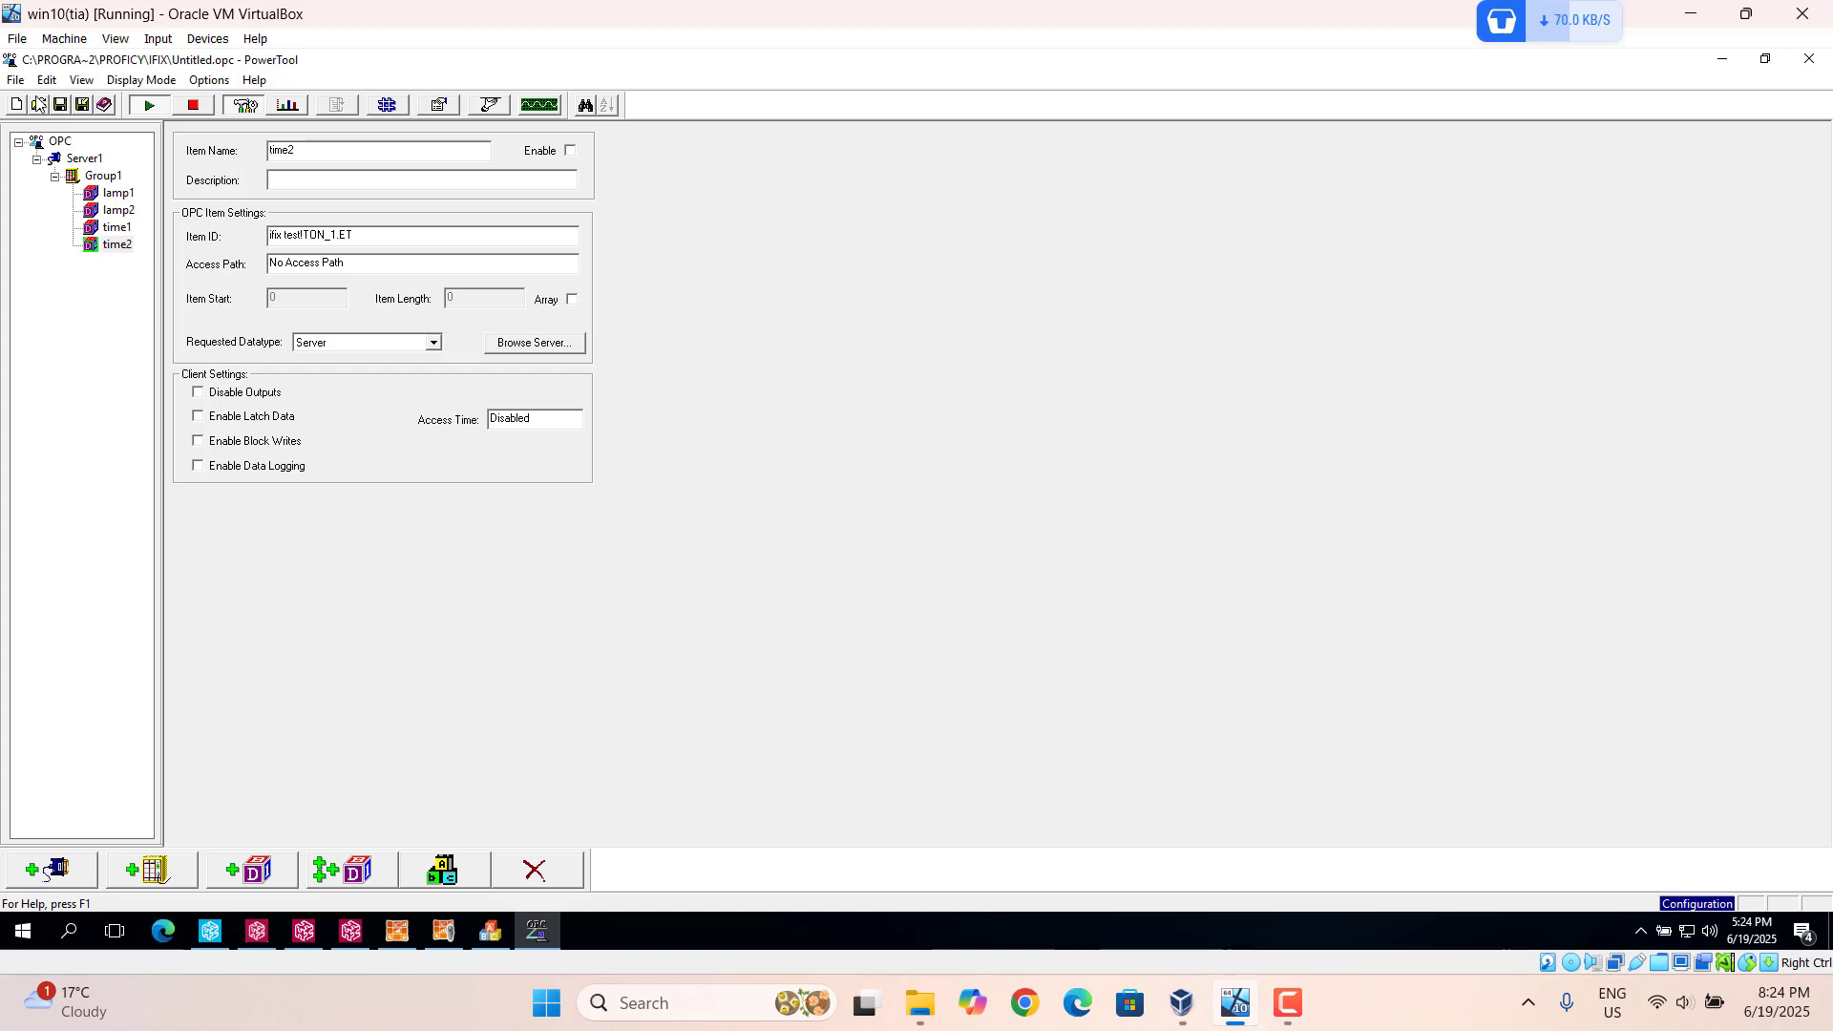
- Enable the lamp1, lamp2, time1 and time2 items, and save and close the OPC driver configuration
click(82, 159)
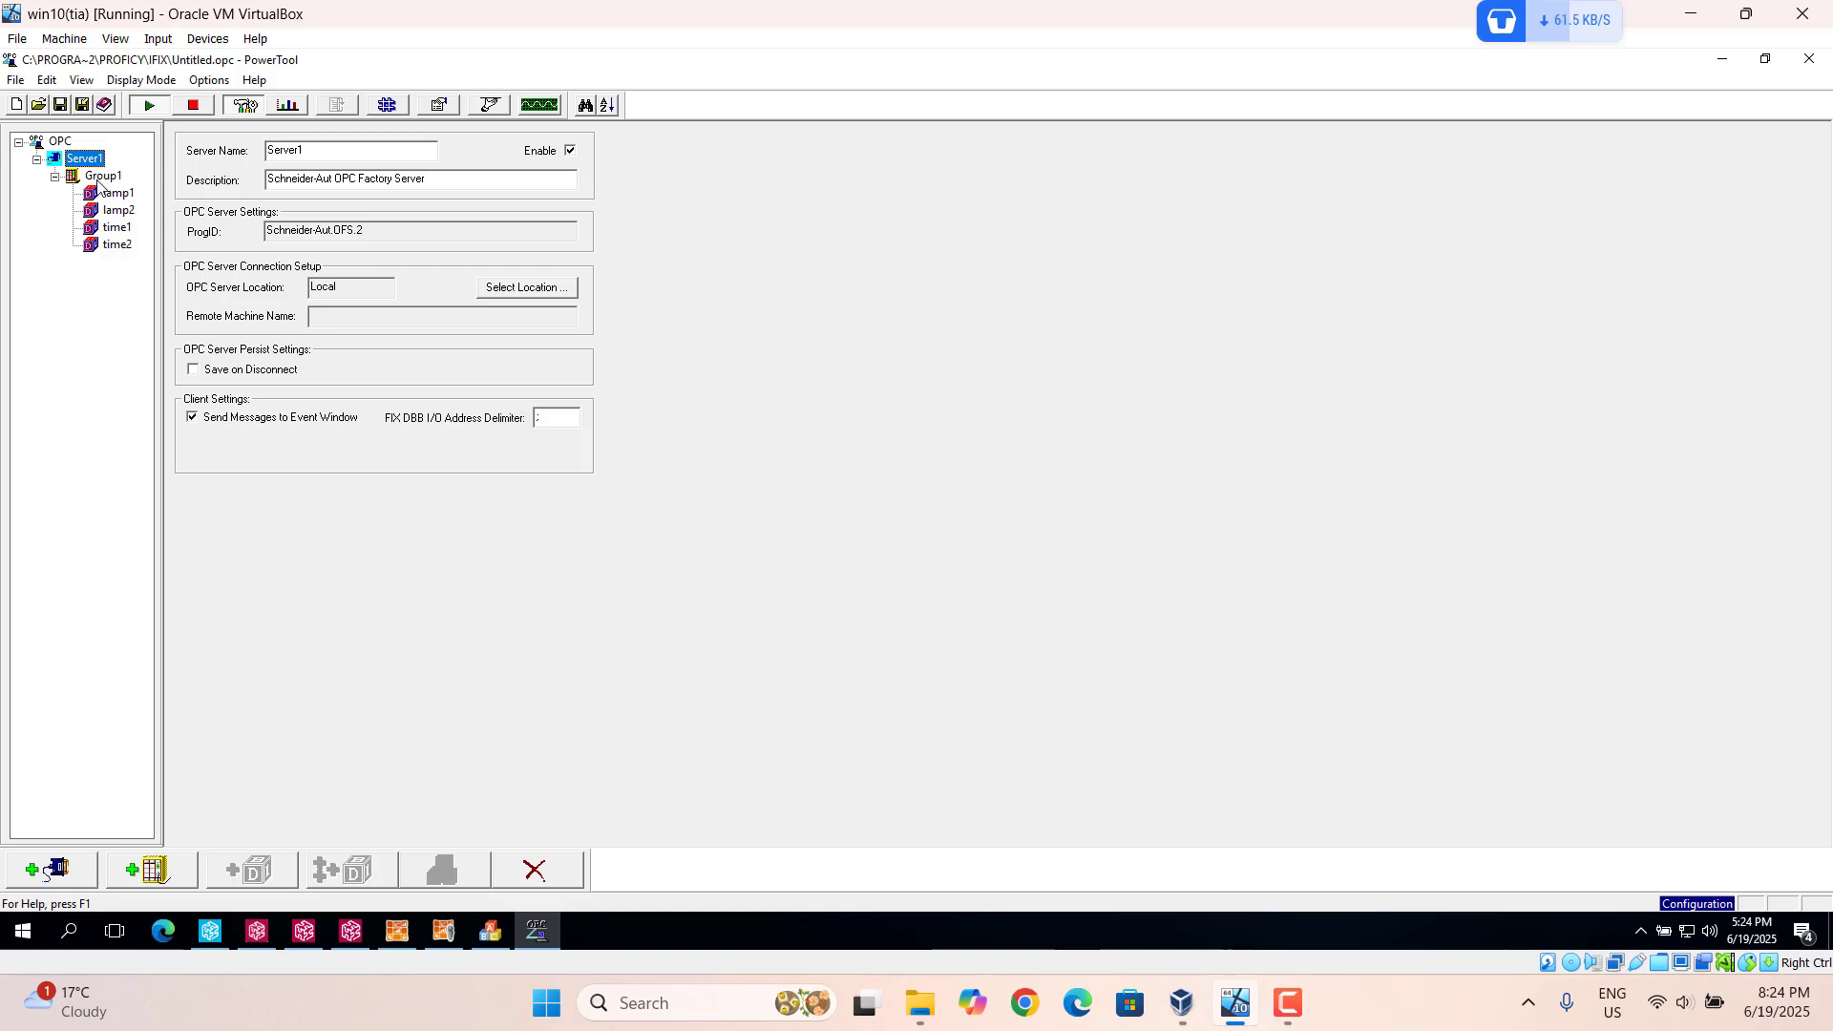
click(99, 181)
click(113, 195)
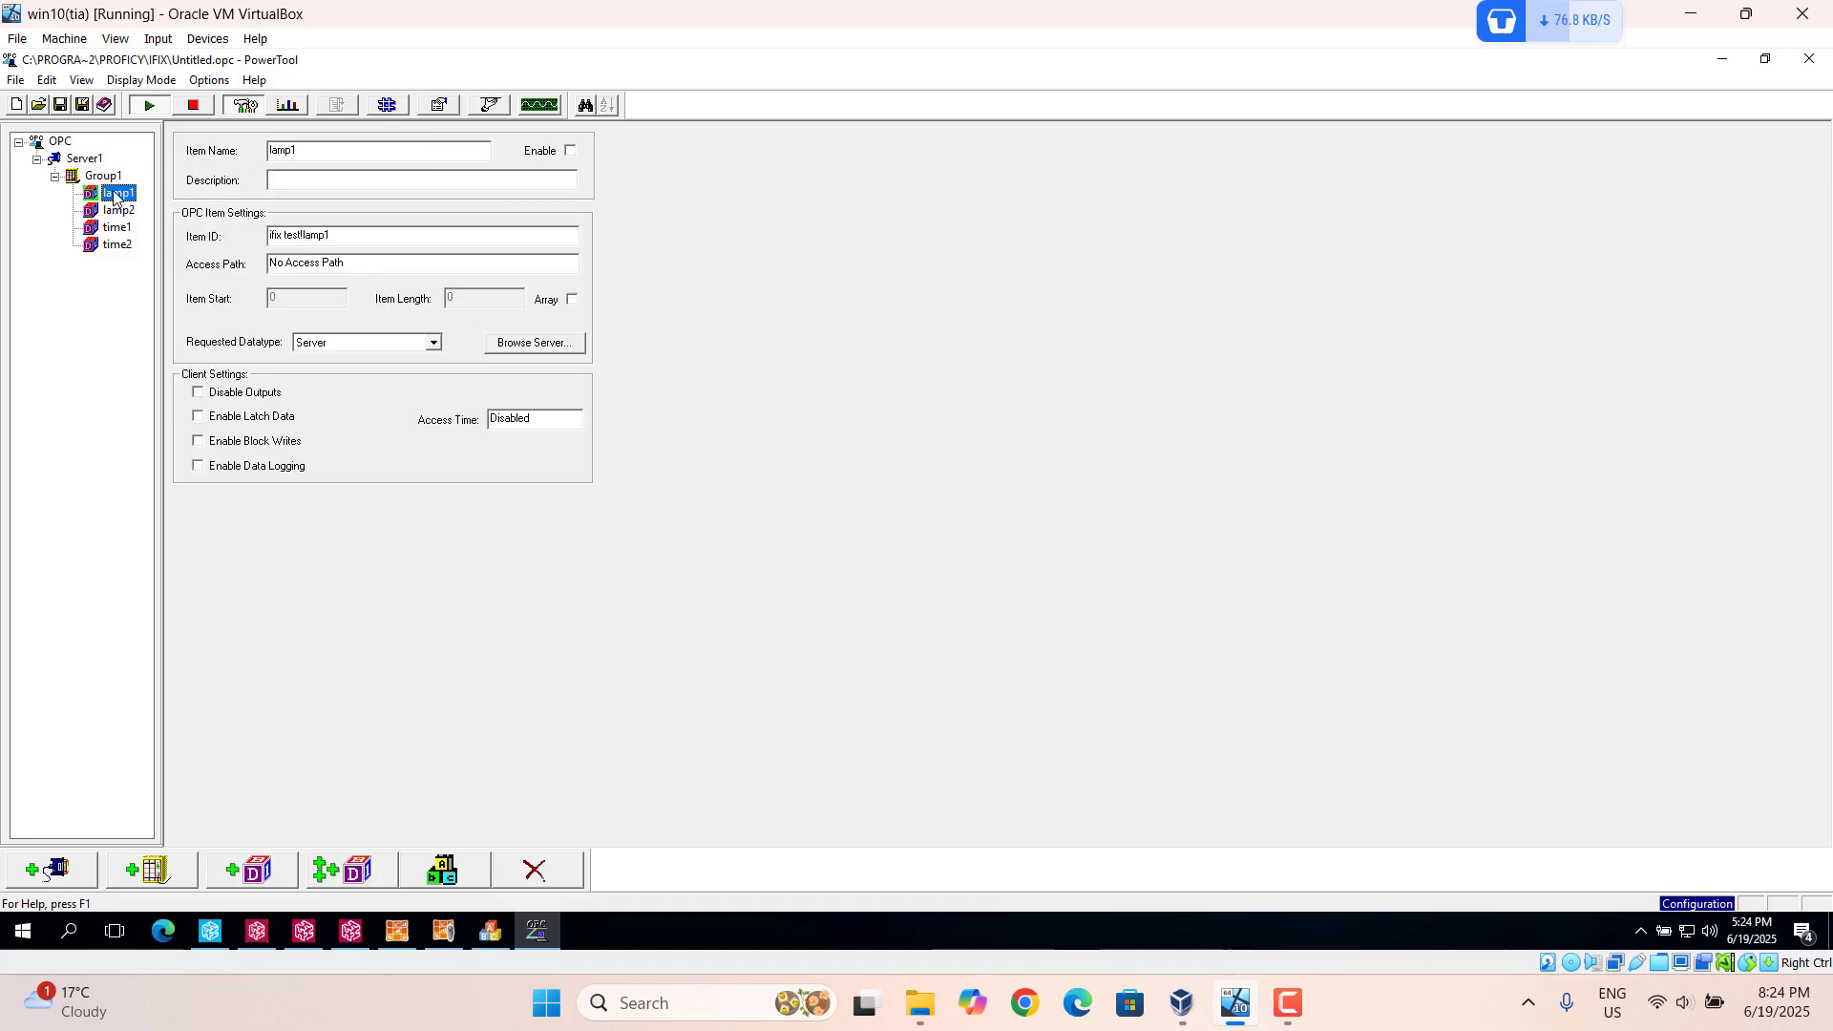
click(571, 151)
click(120, 212)
click(570, 149)
click(116, 229)
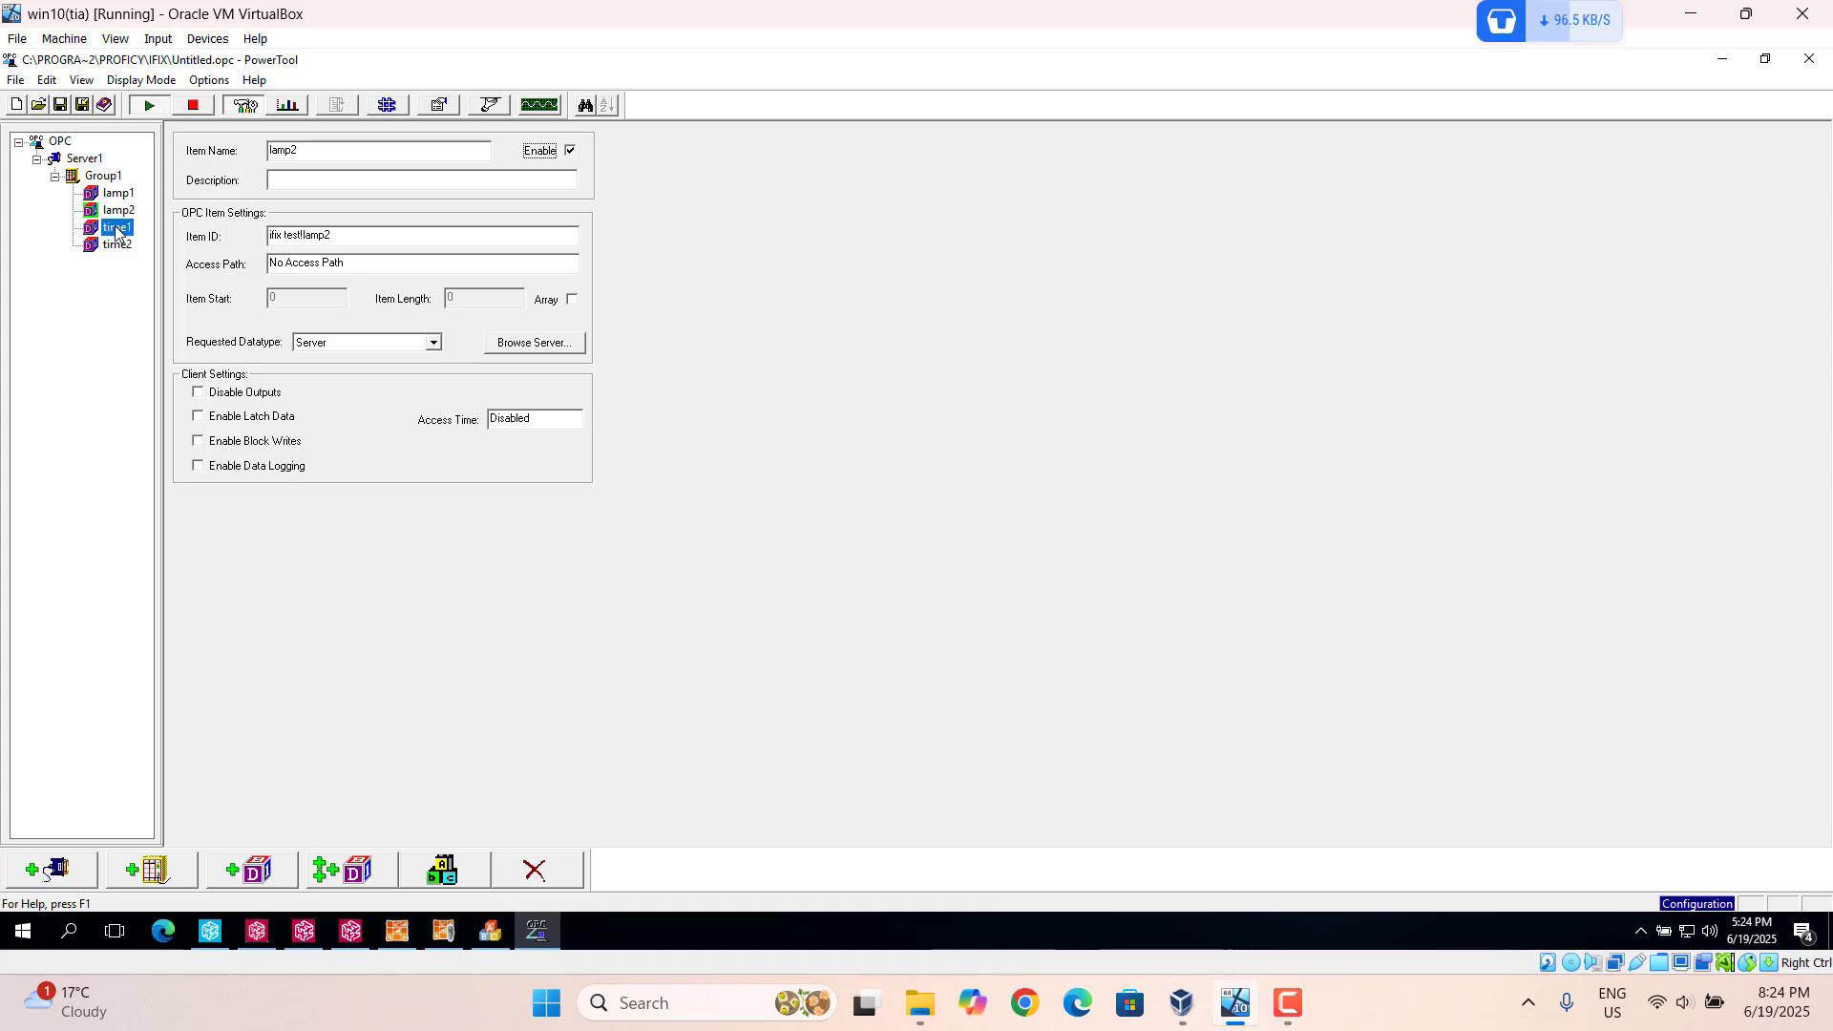
click(571, 151)
click(110, 250)
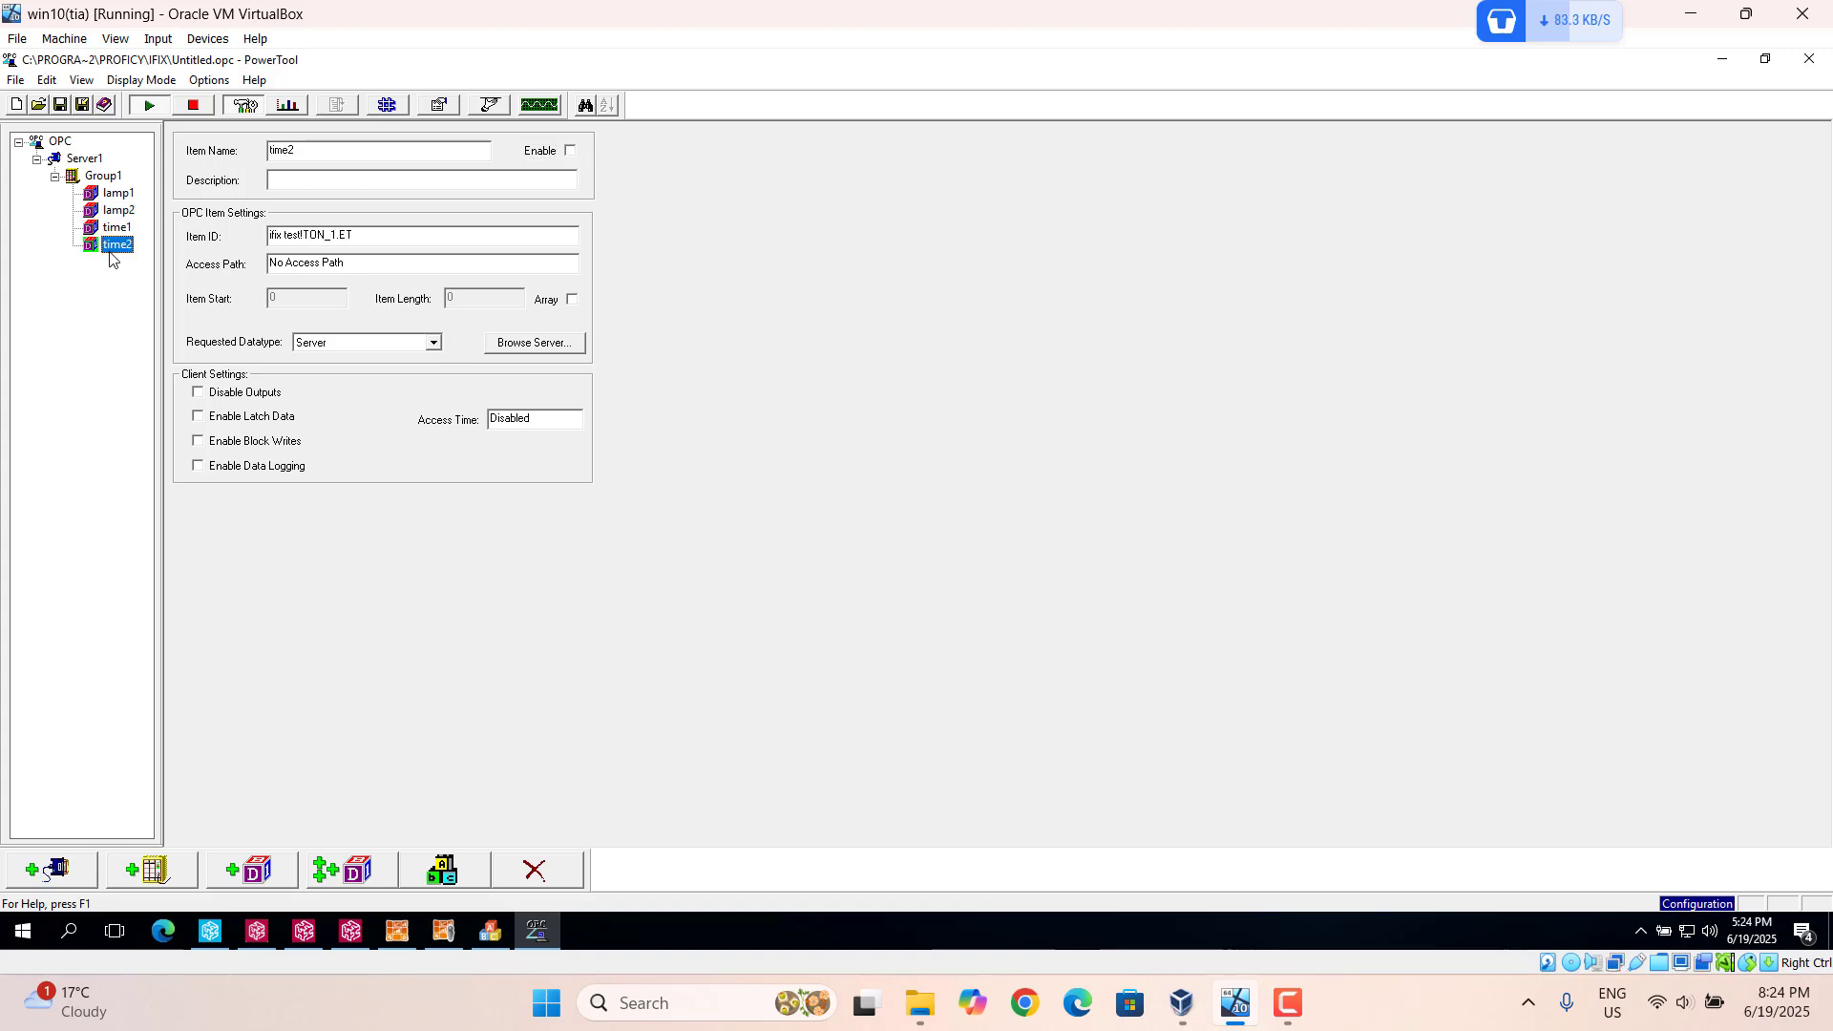
click(571, 151)
click(58, 107)
click(1810, 59)
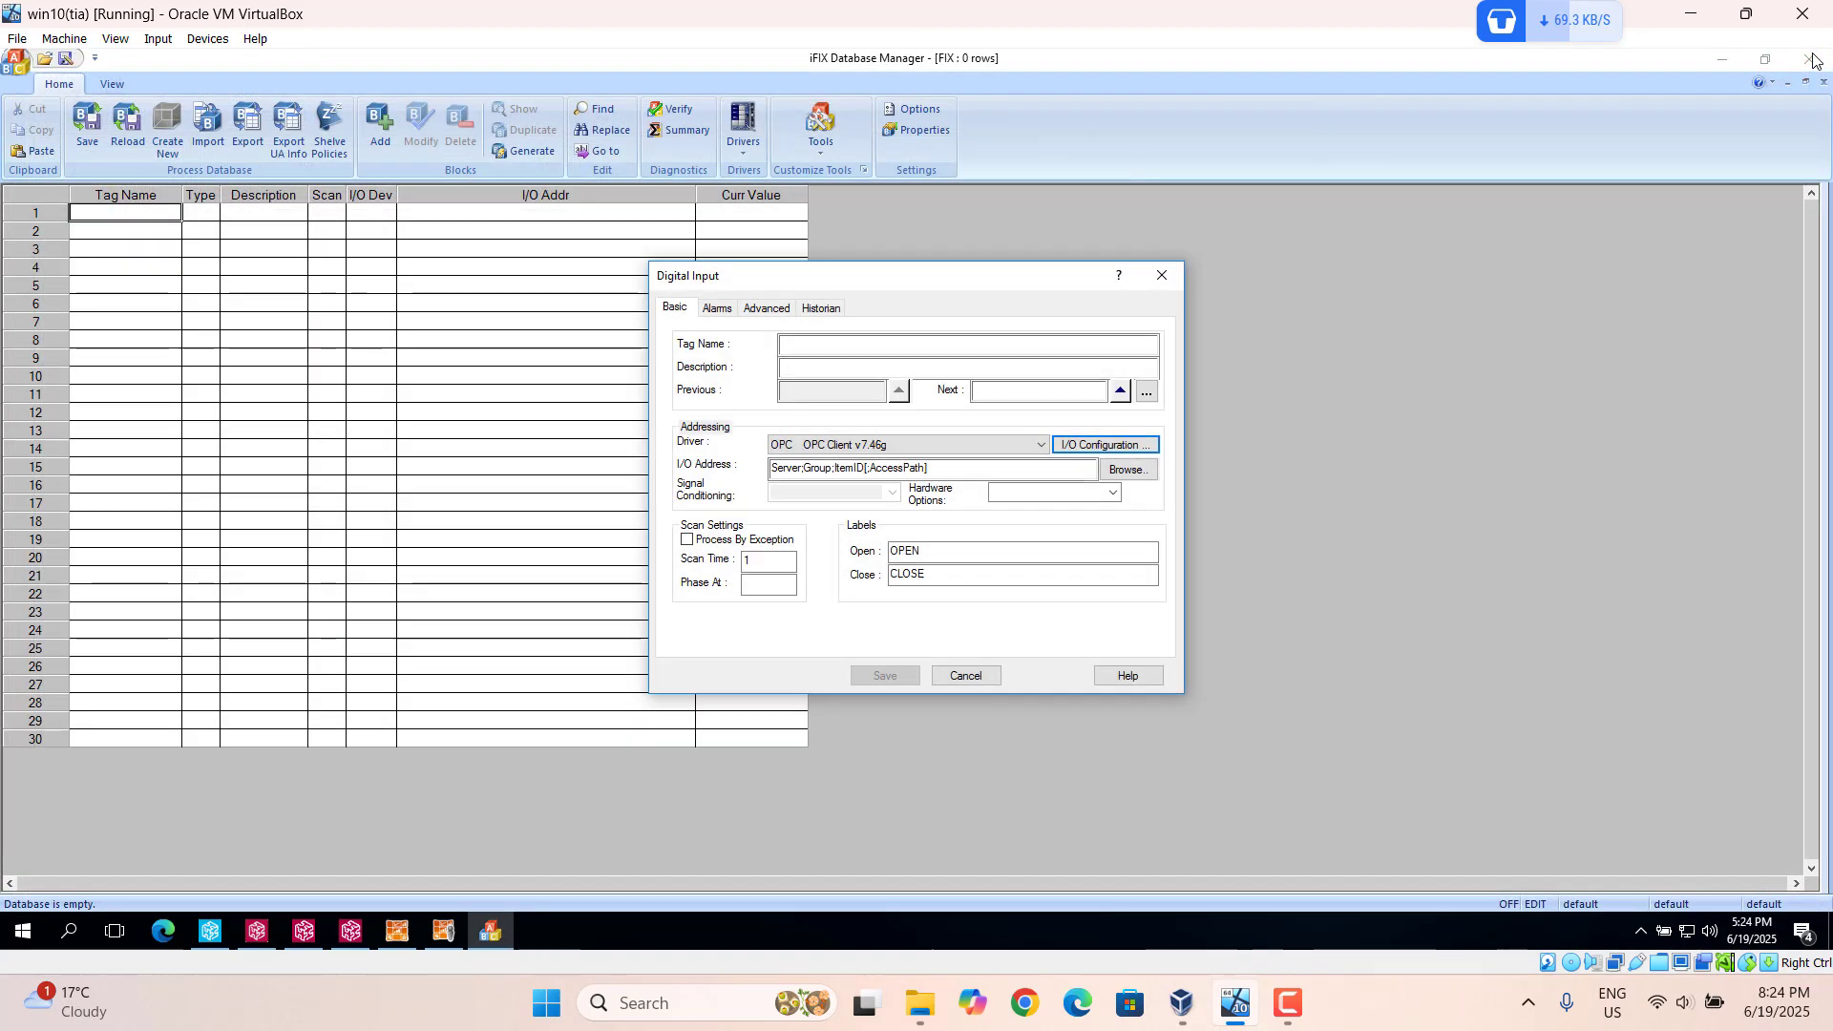
- Name the Digital Input block LAMP1, link it to Server1;Group1;ifix test!lamp1, save it and place it on scan
click(830, 351)
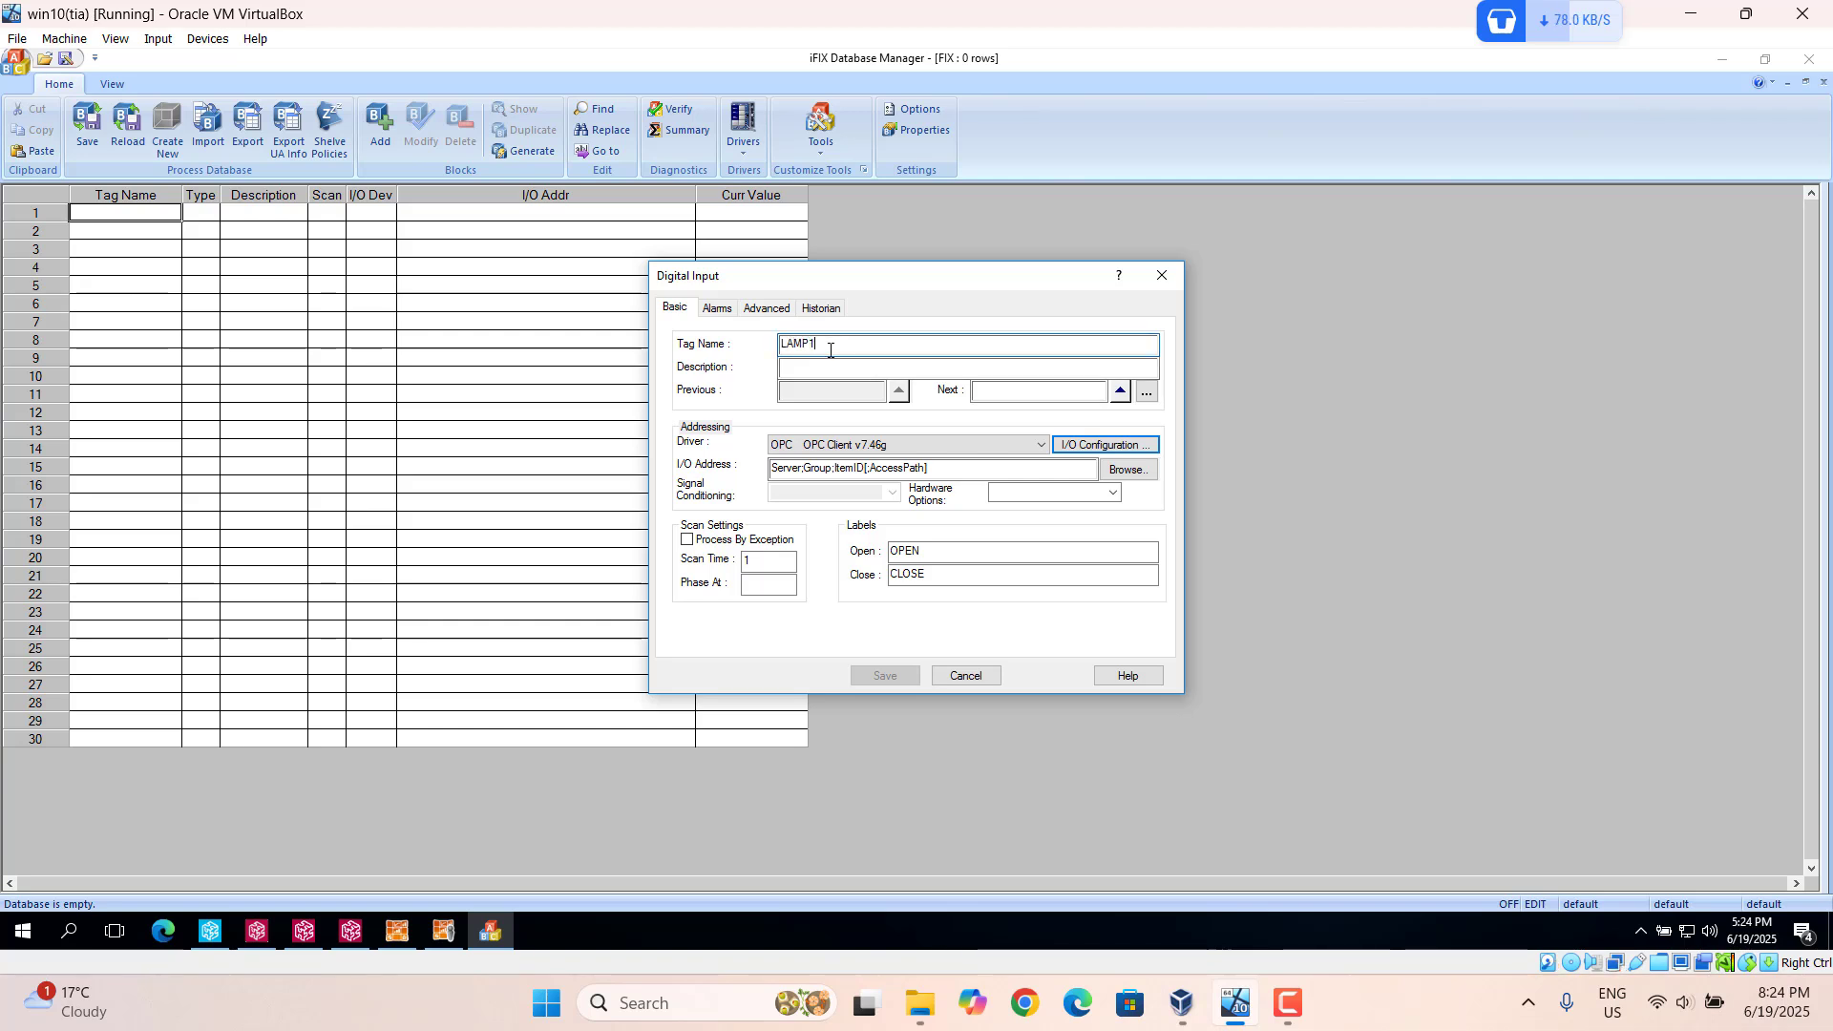
click(1129, 469)
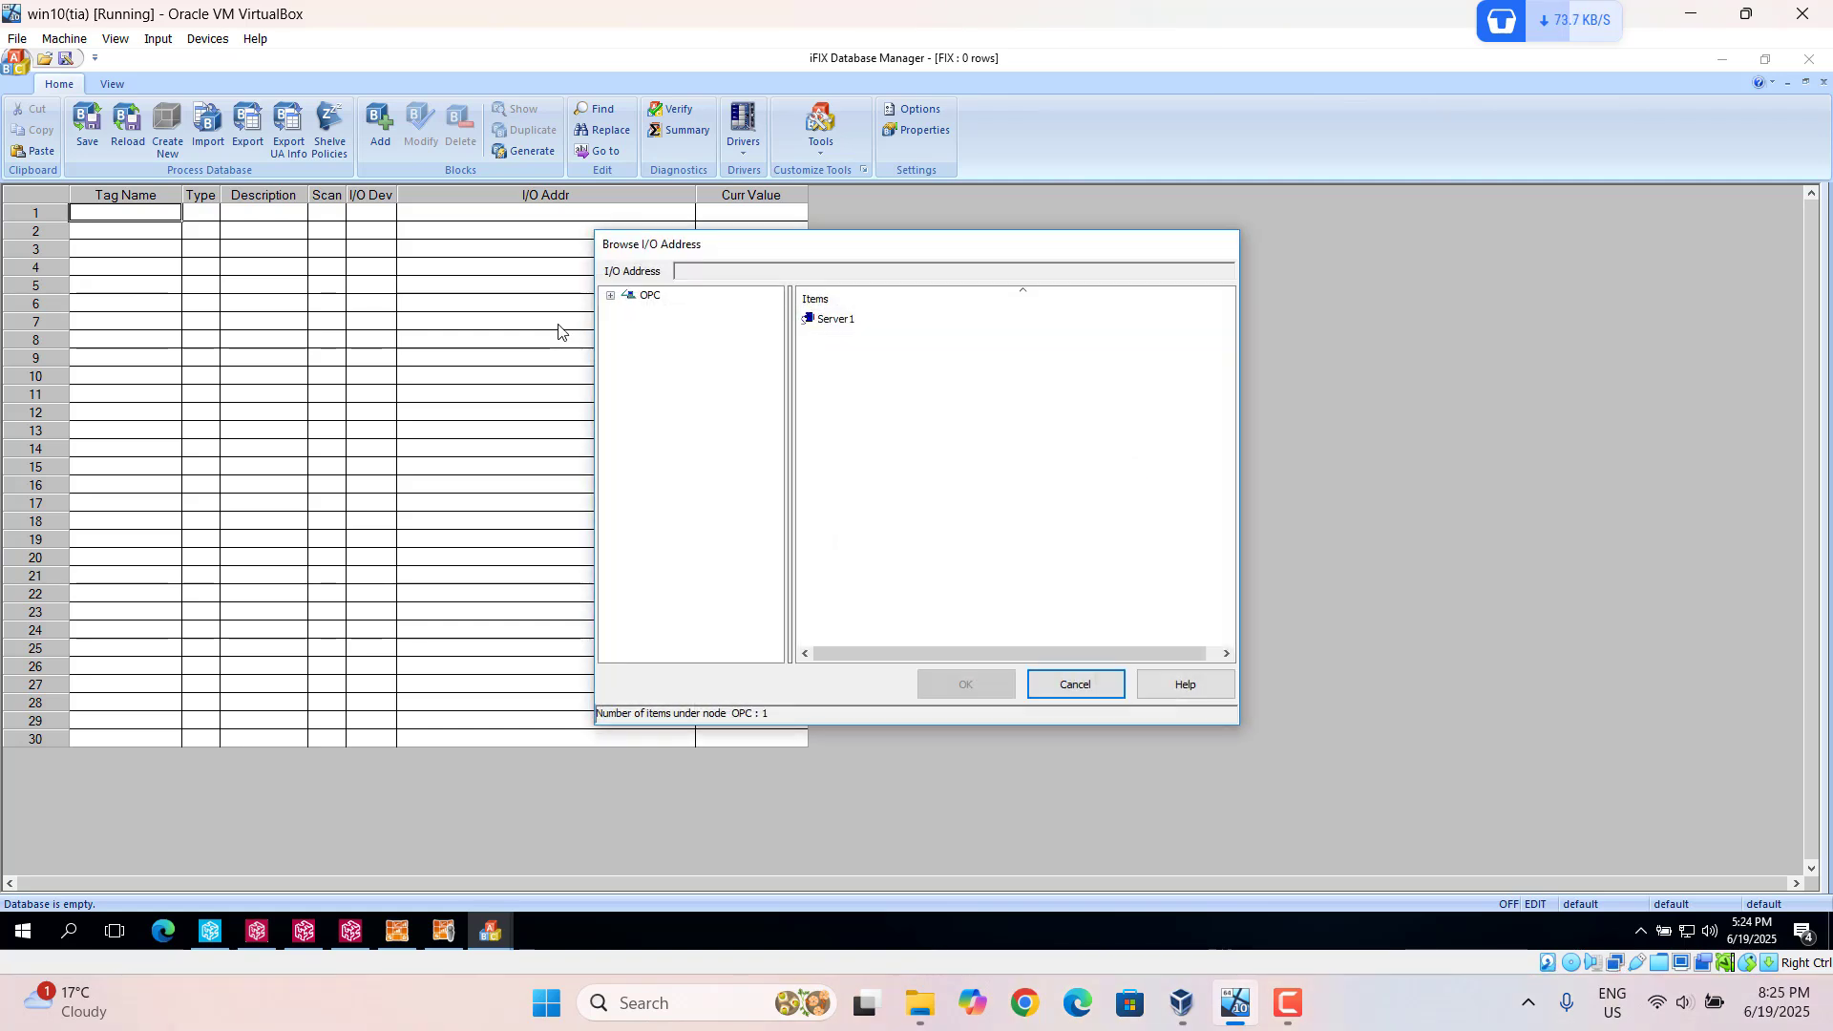
click(612, 297)
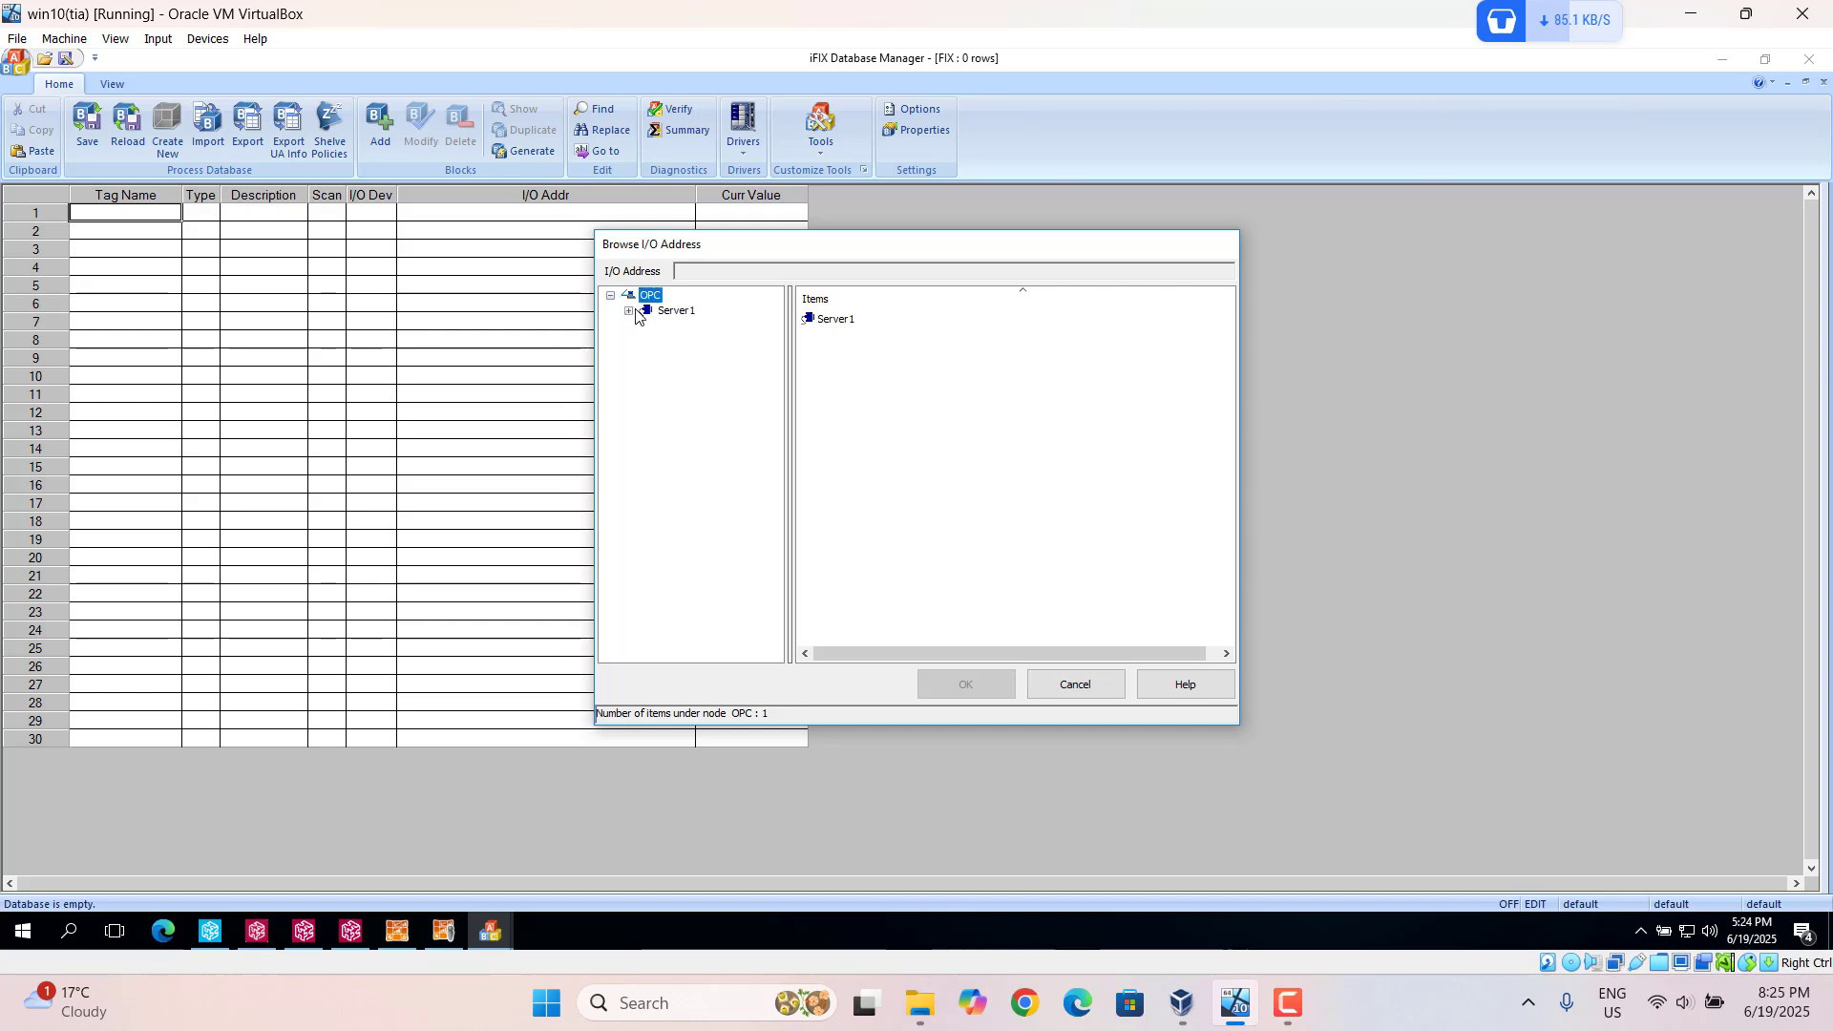
click(630, 311)
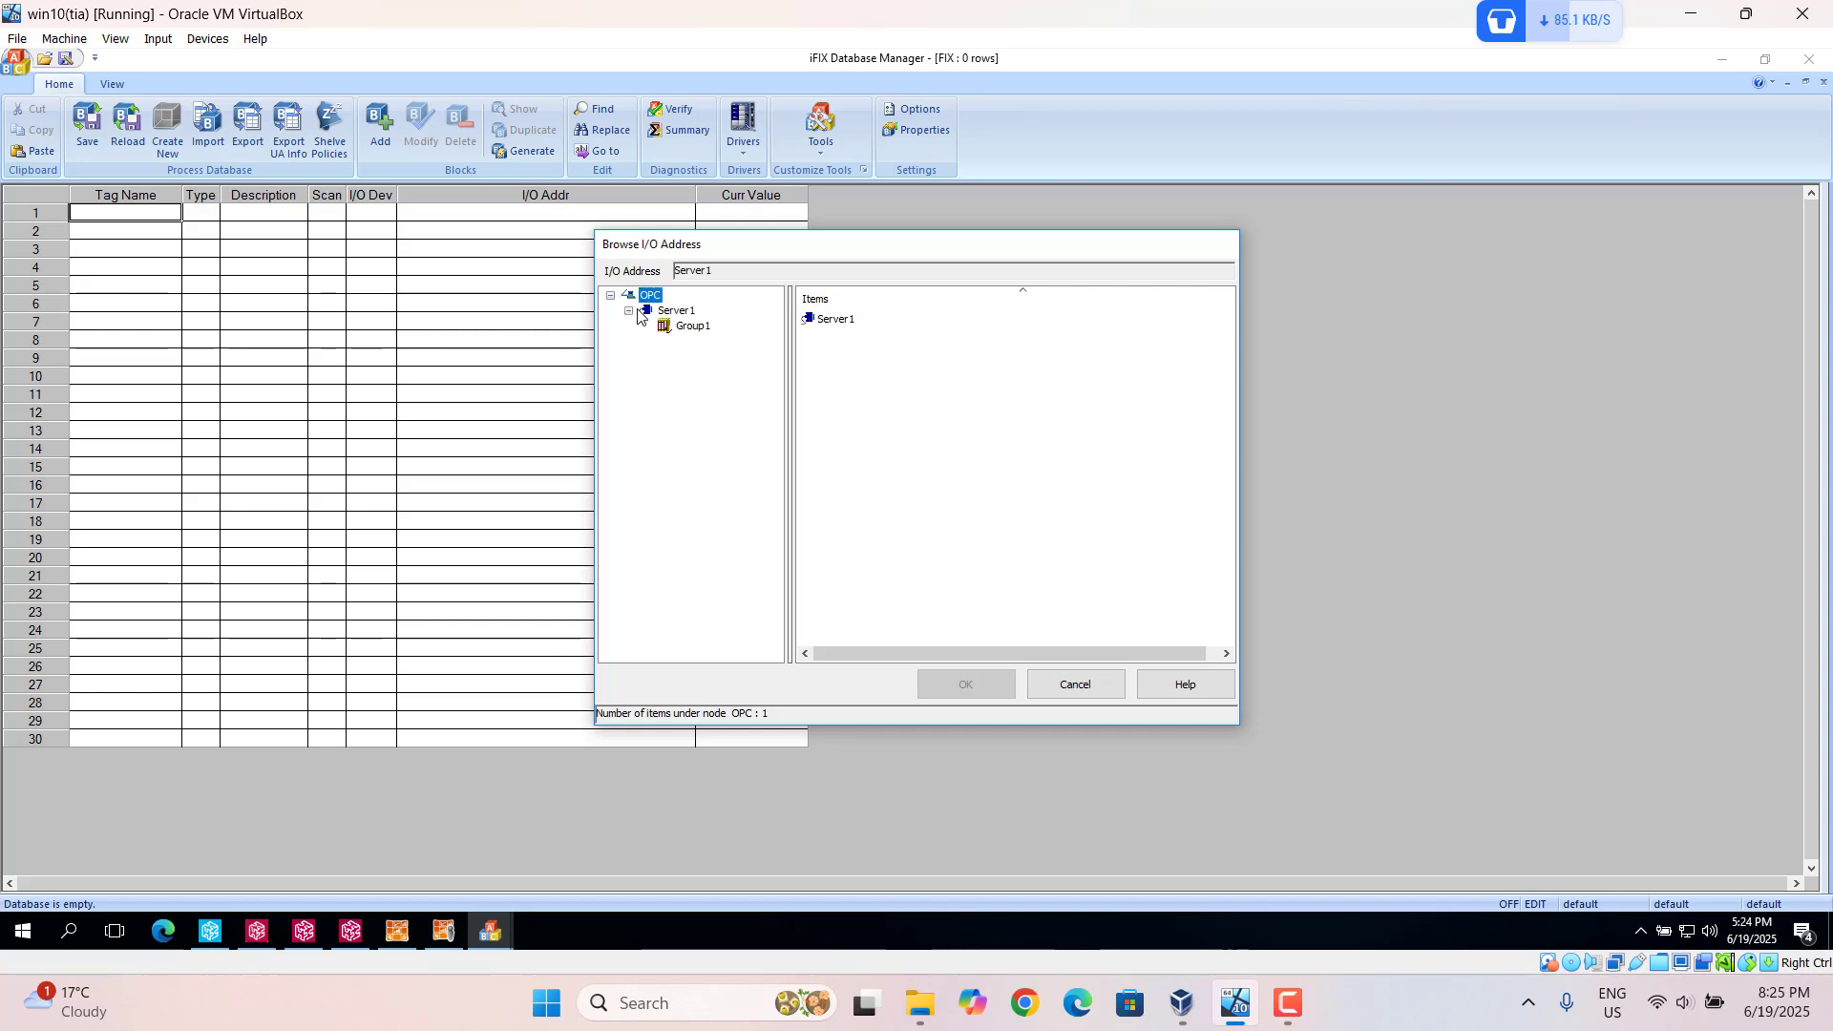
click(692, 328)
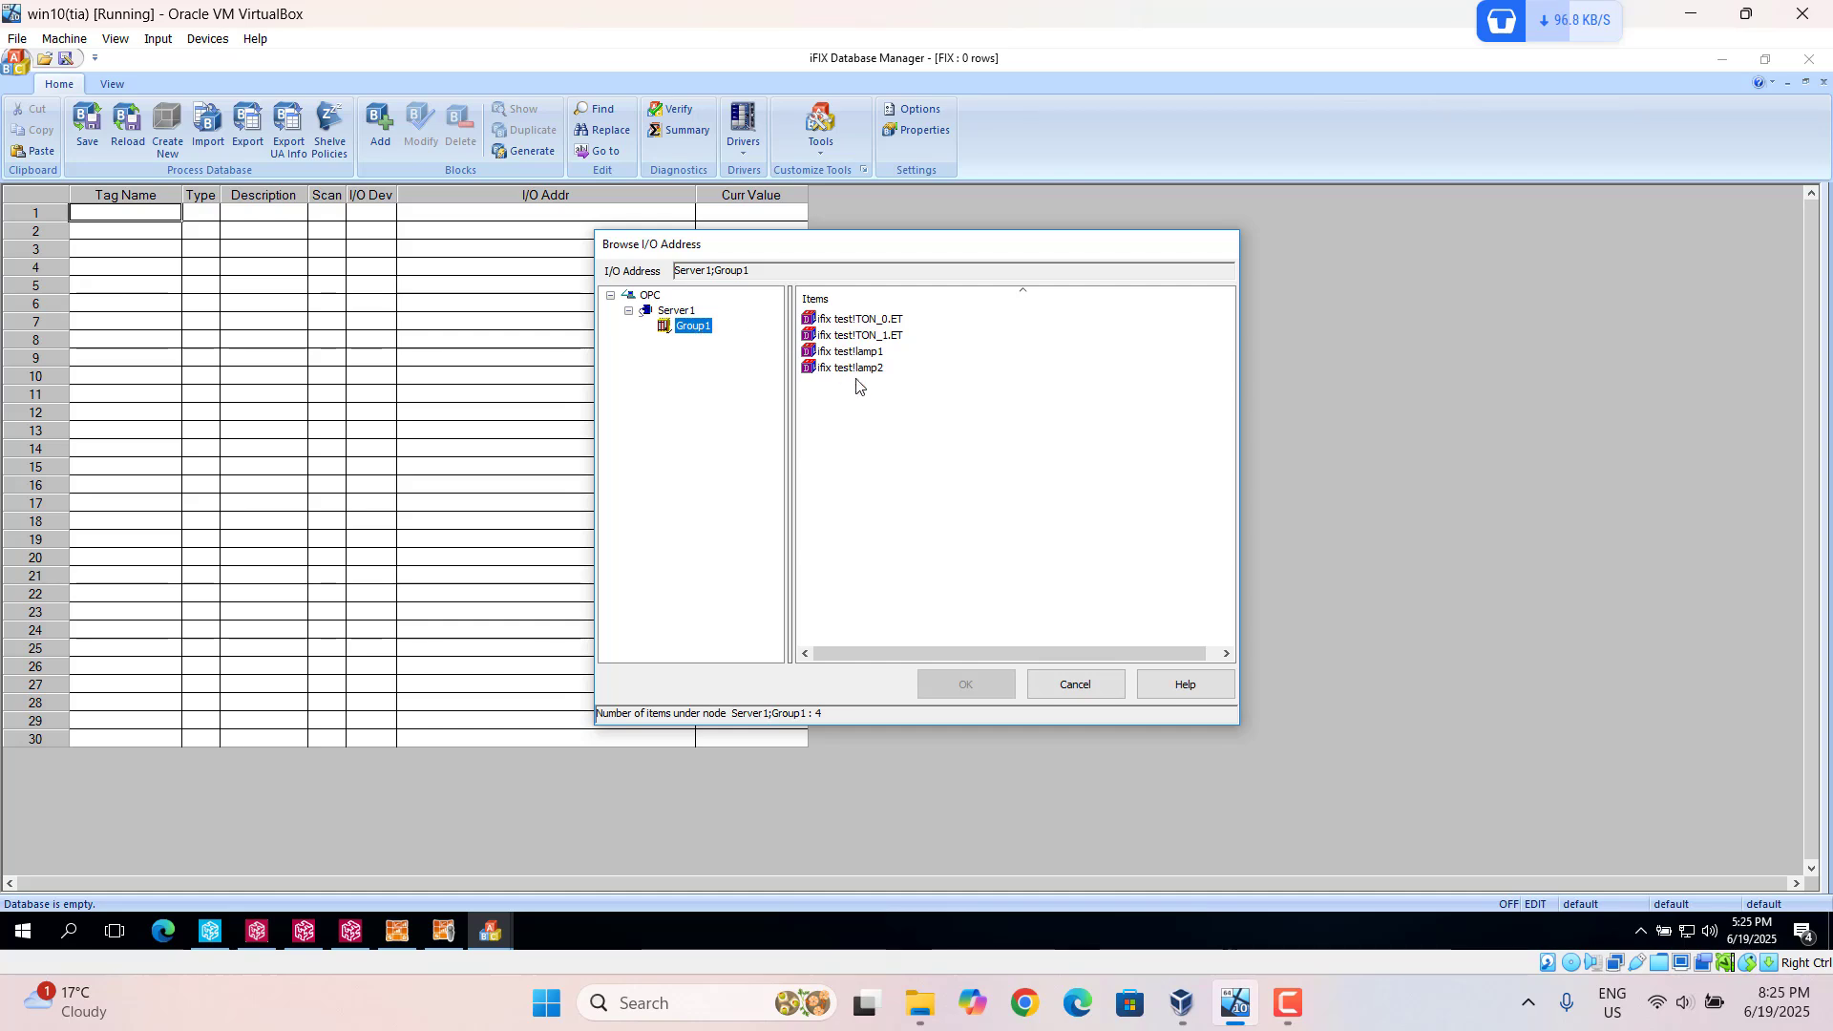
click(857, 354)
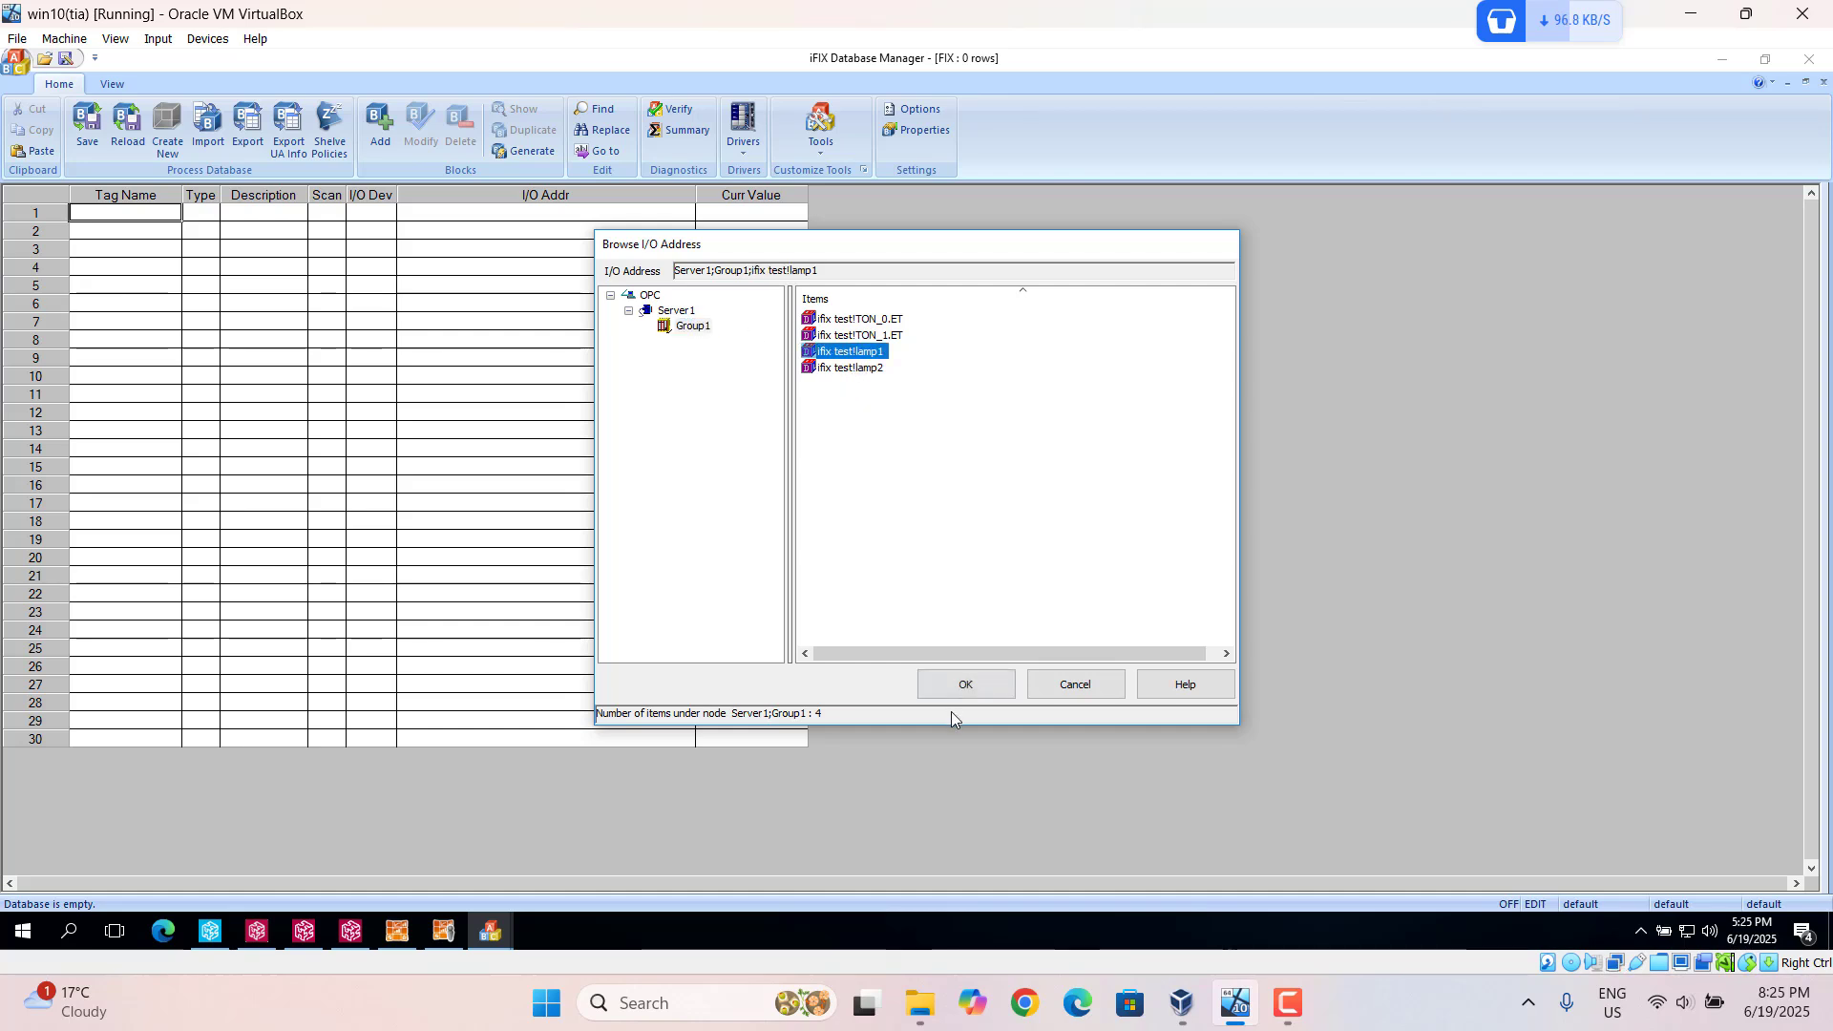
click(973, 683)
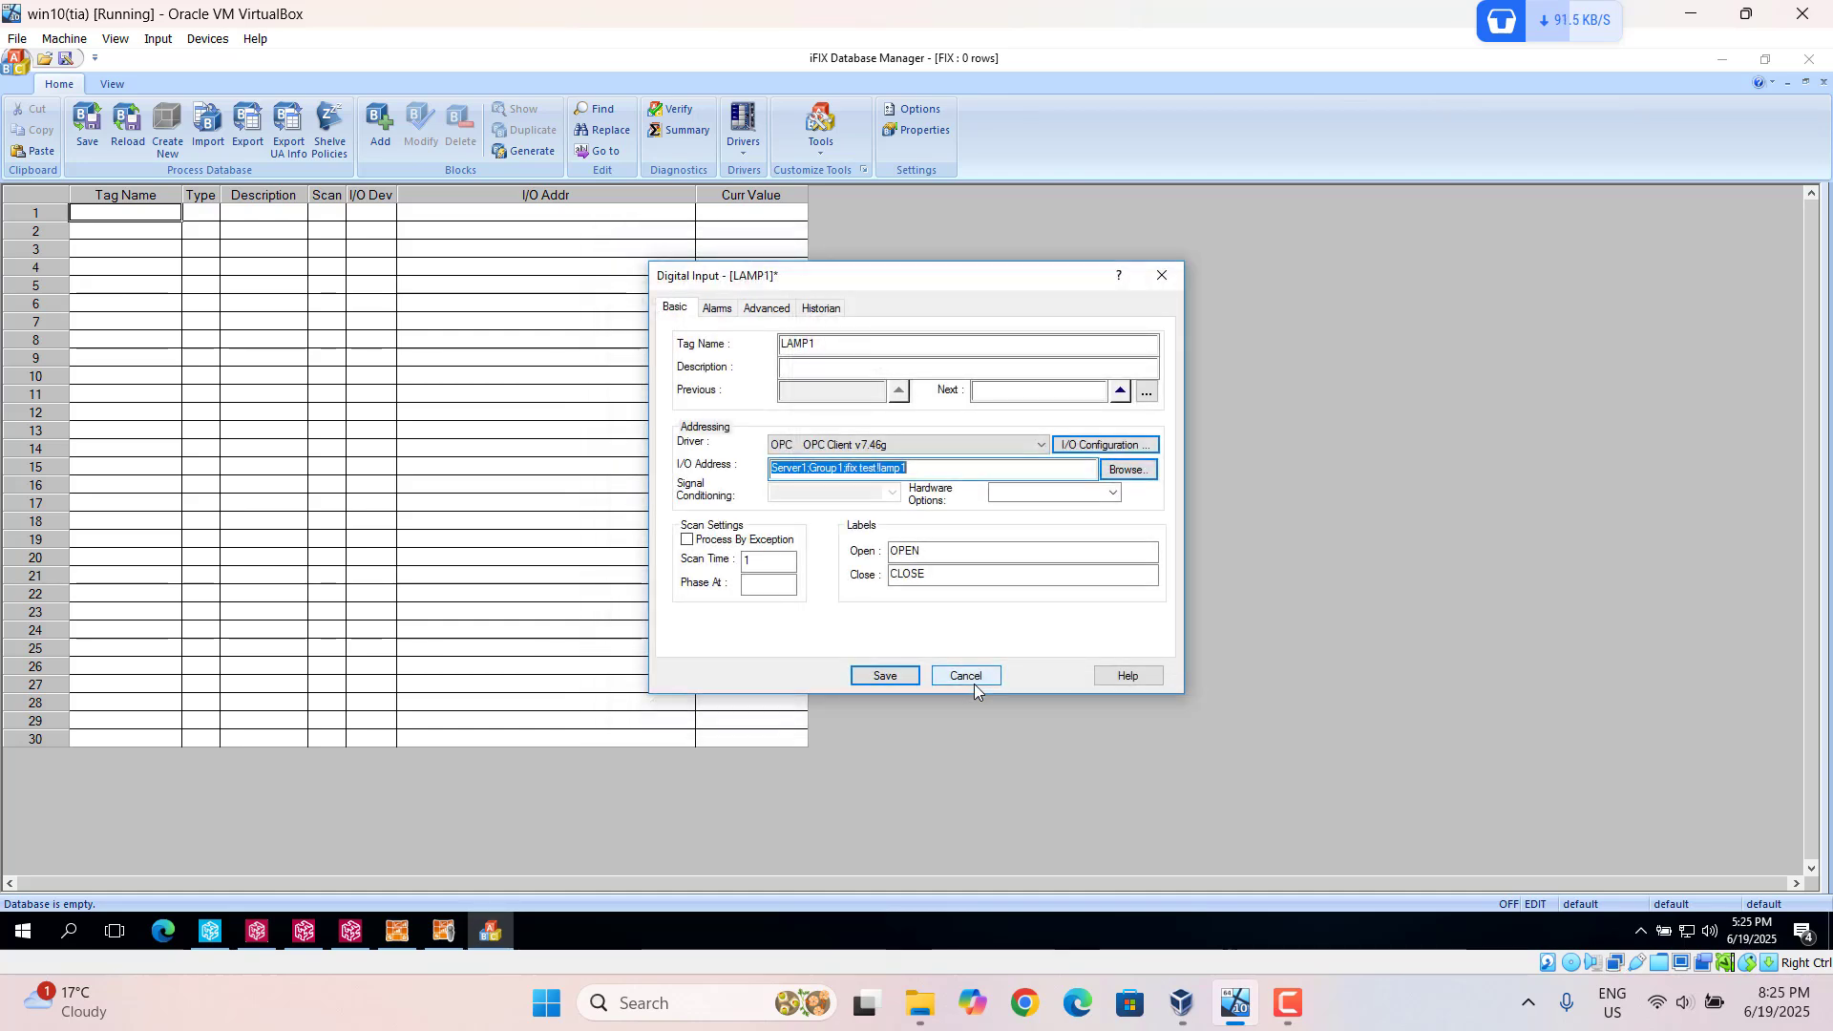
click(882, 677)
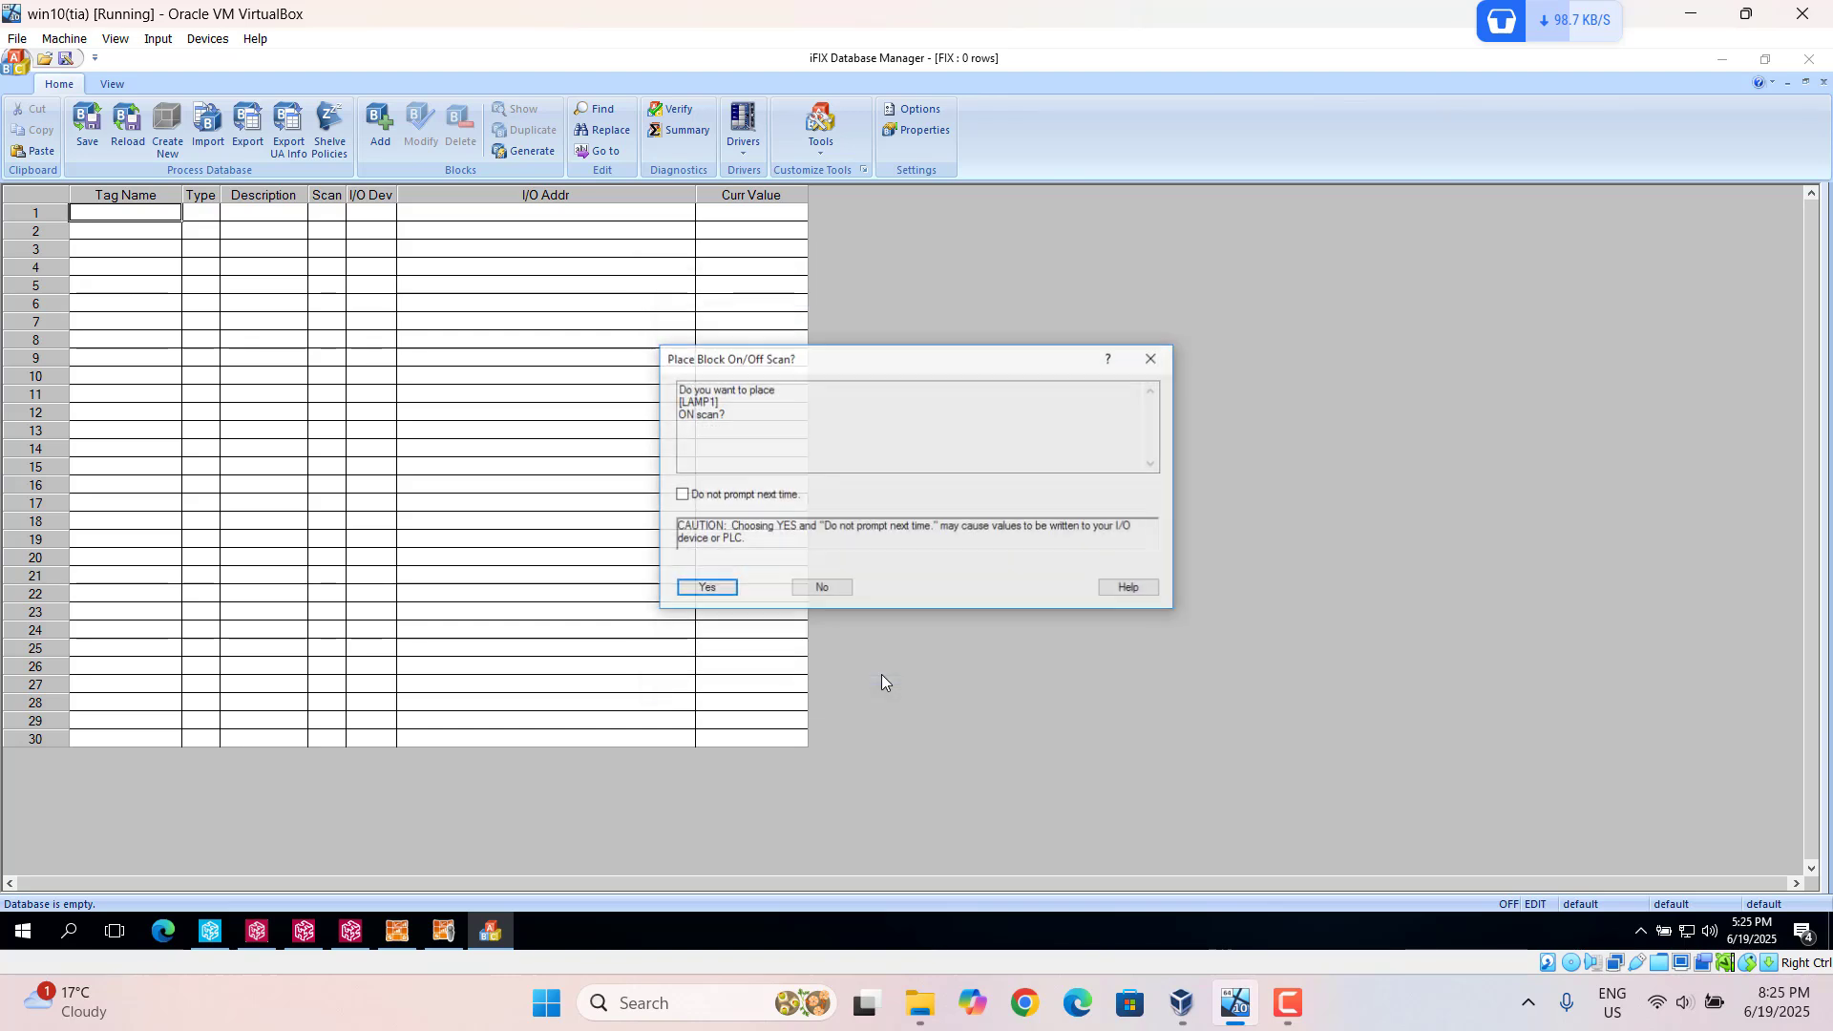
click(705, 588)
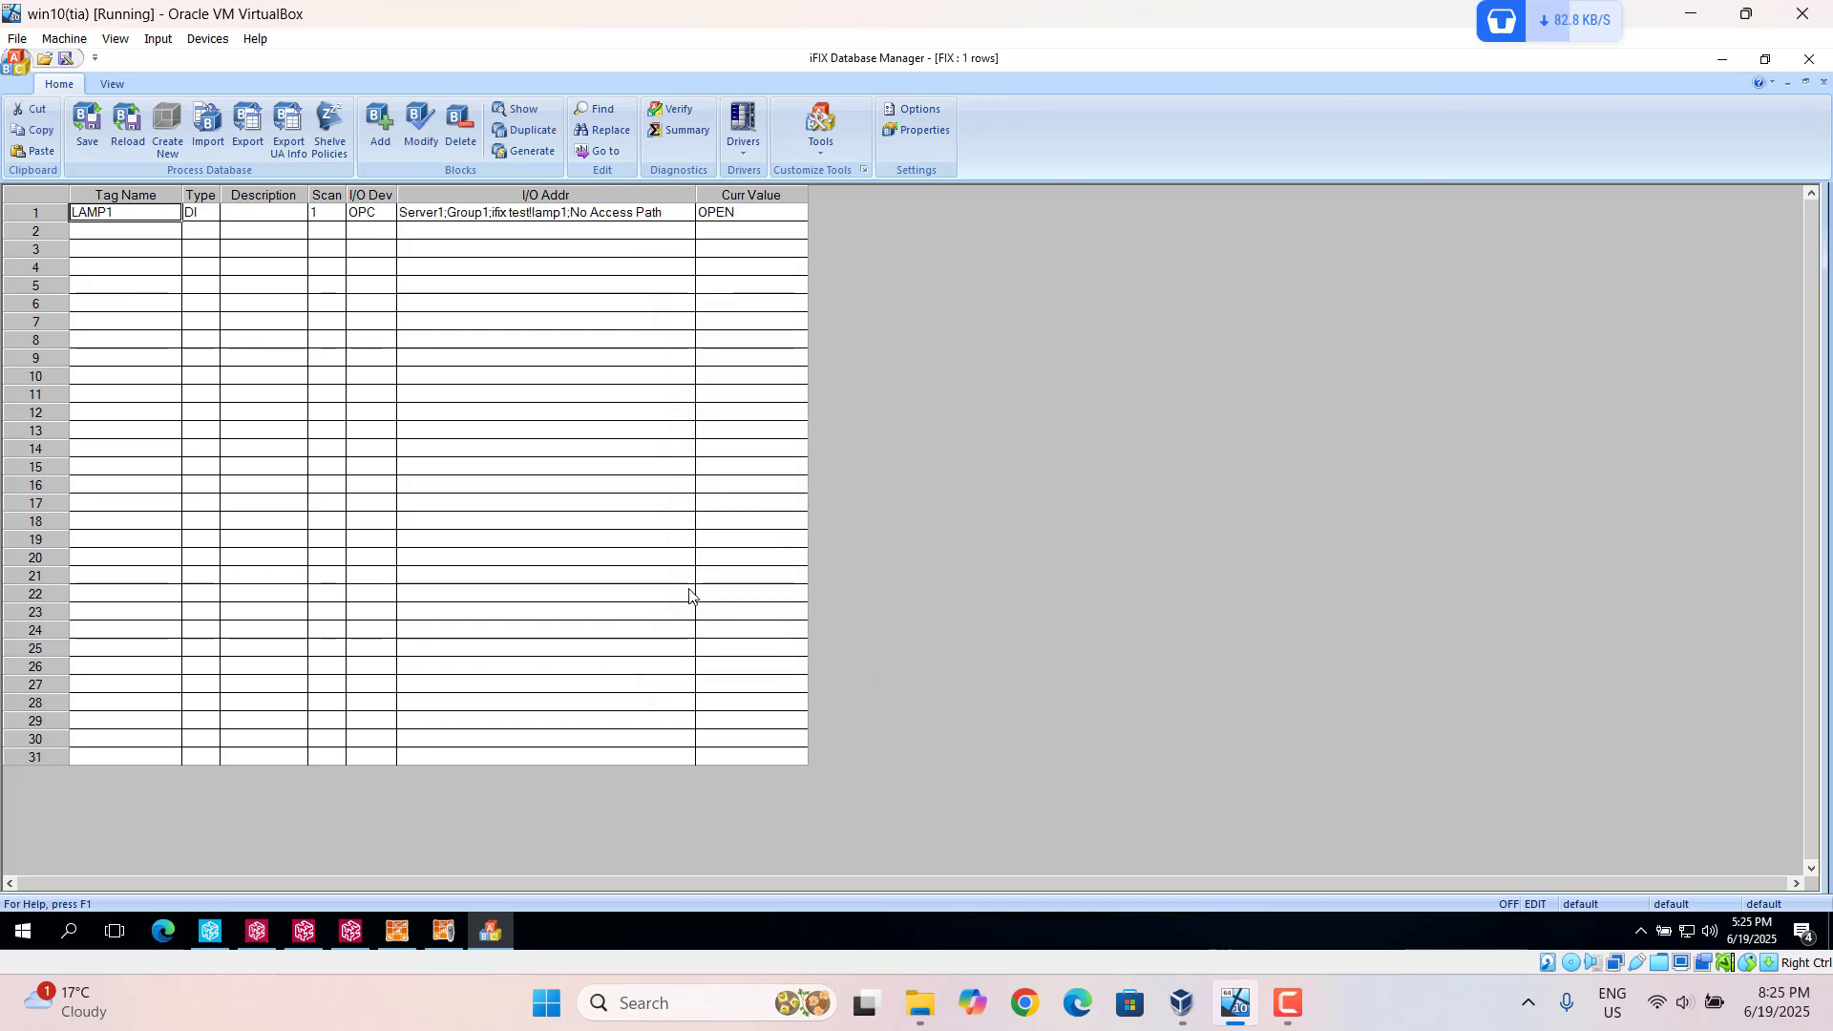
- Add a second Digital Input block named LAMP2 and set its driver to OPC Client v7.46g
click(378, 139)
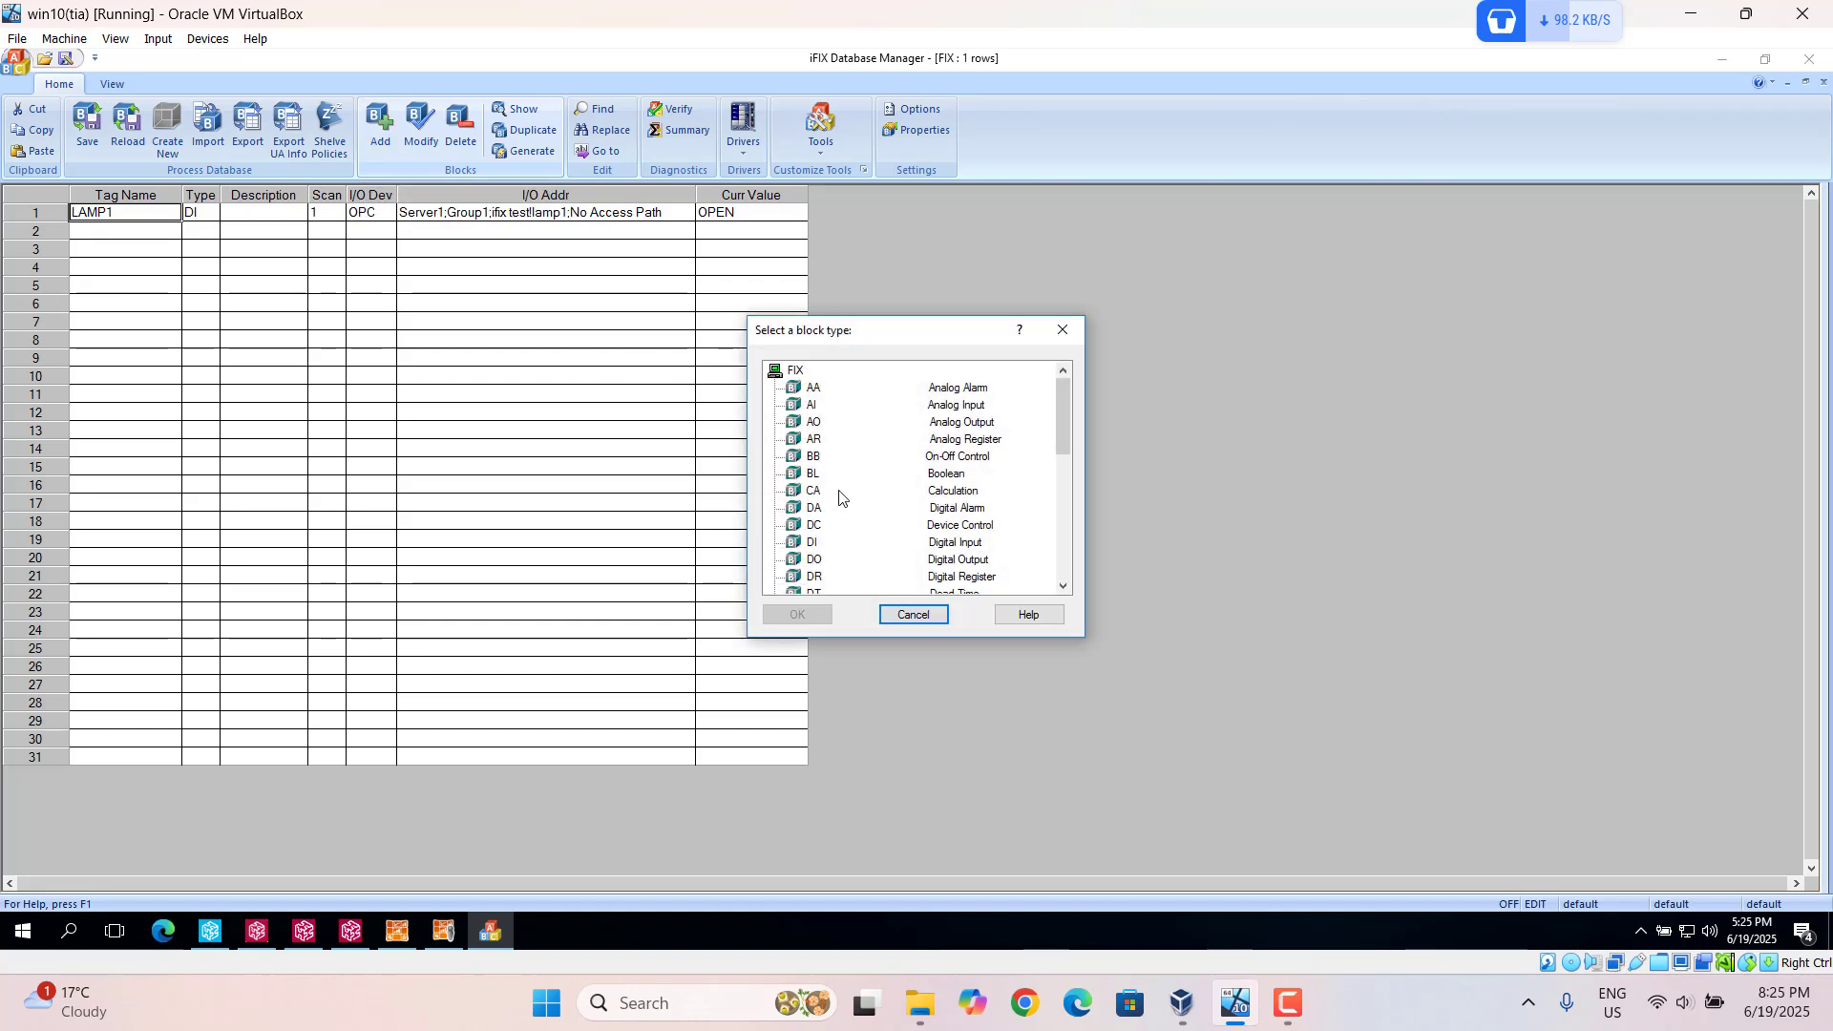
click(817, 542)
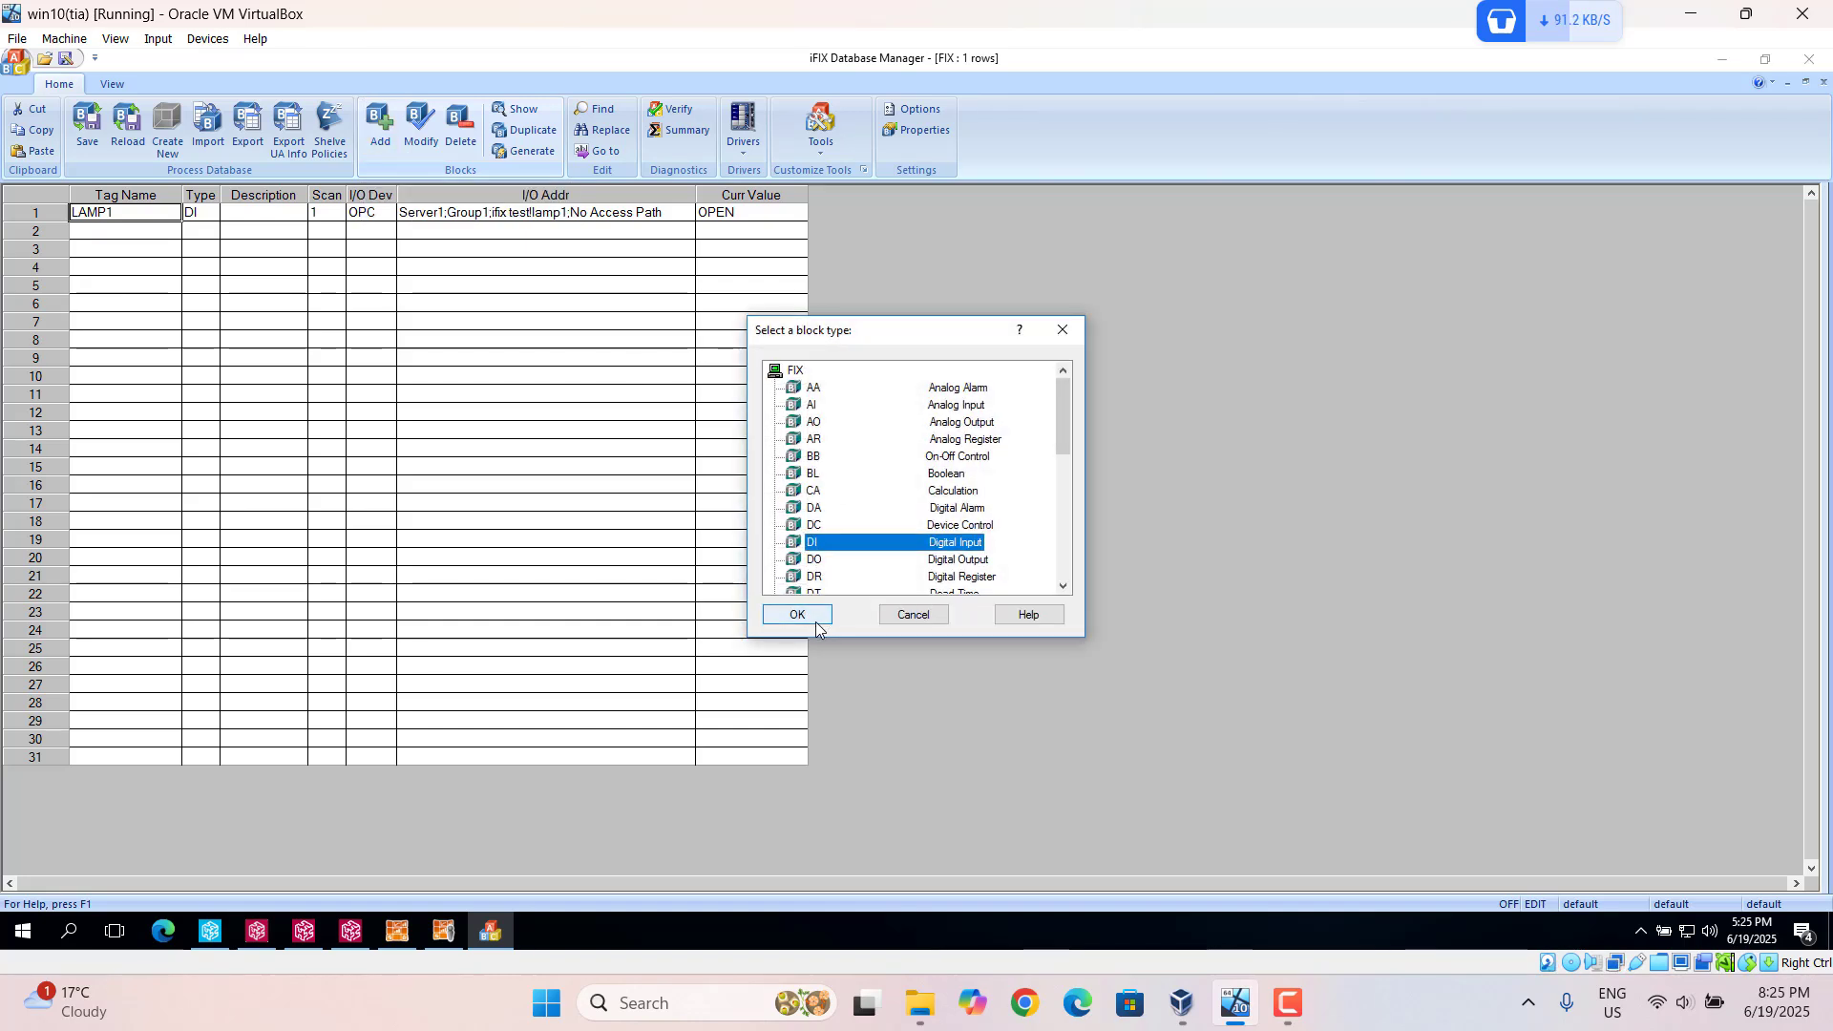
click(816, 616)
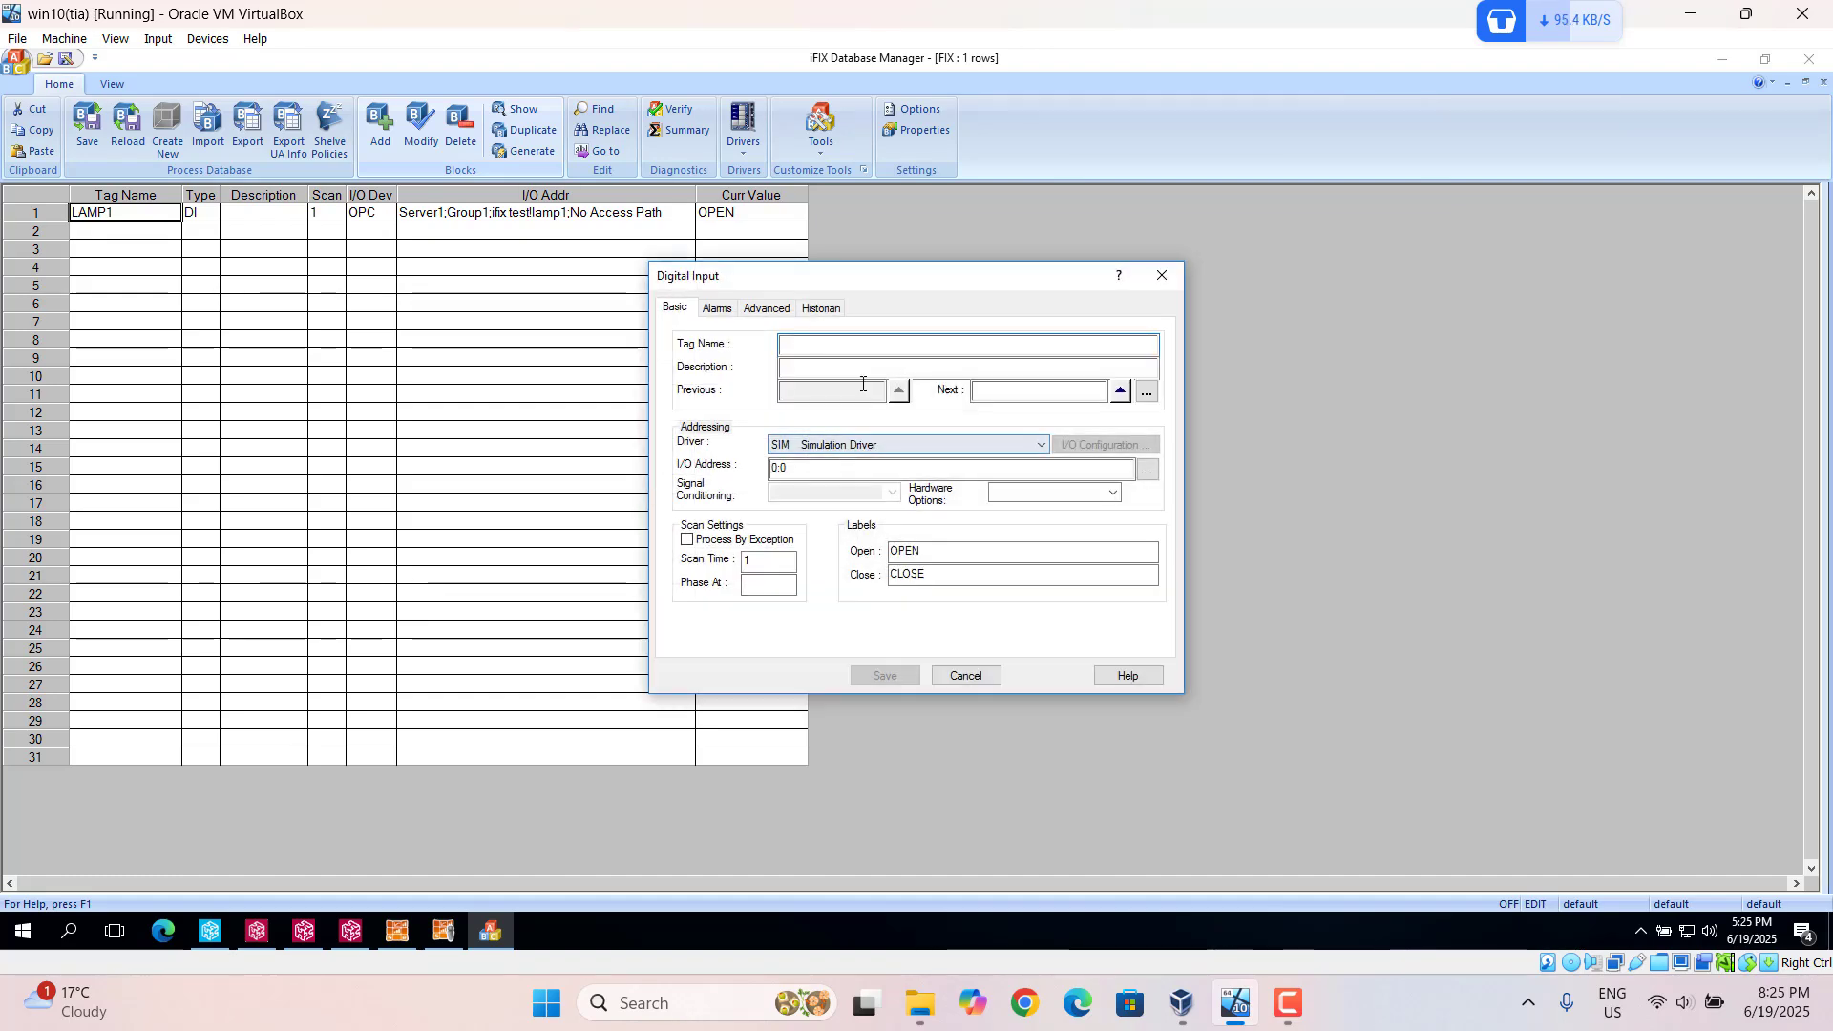
text(LAMP2)
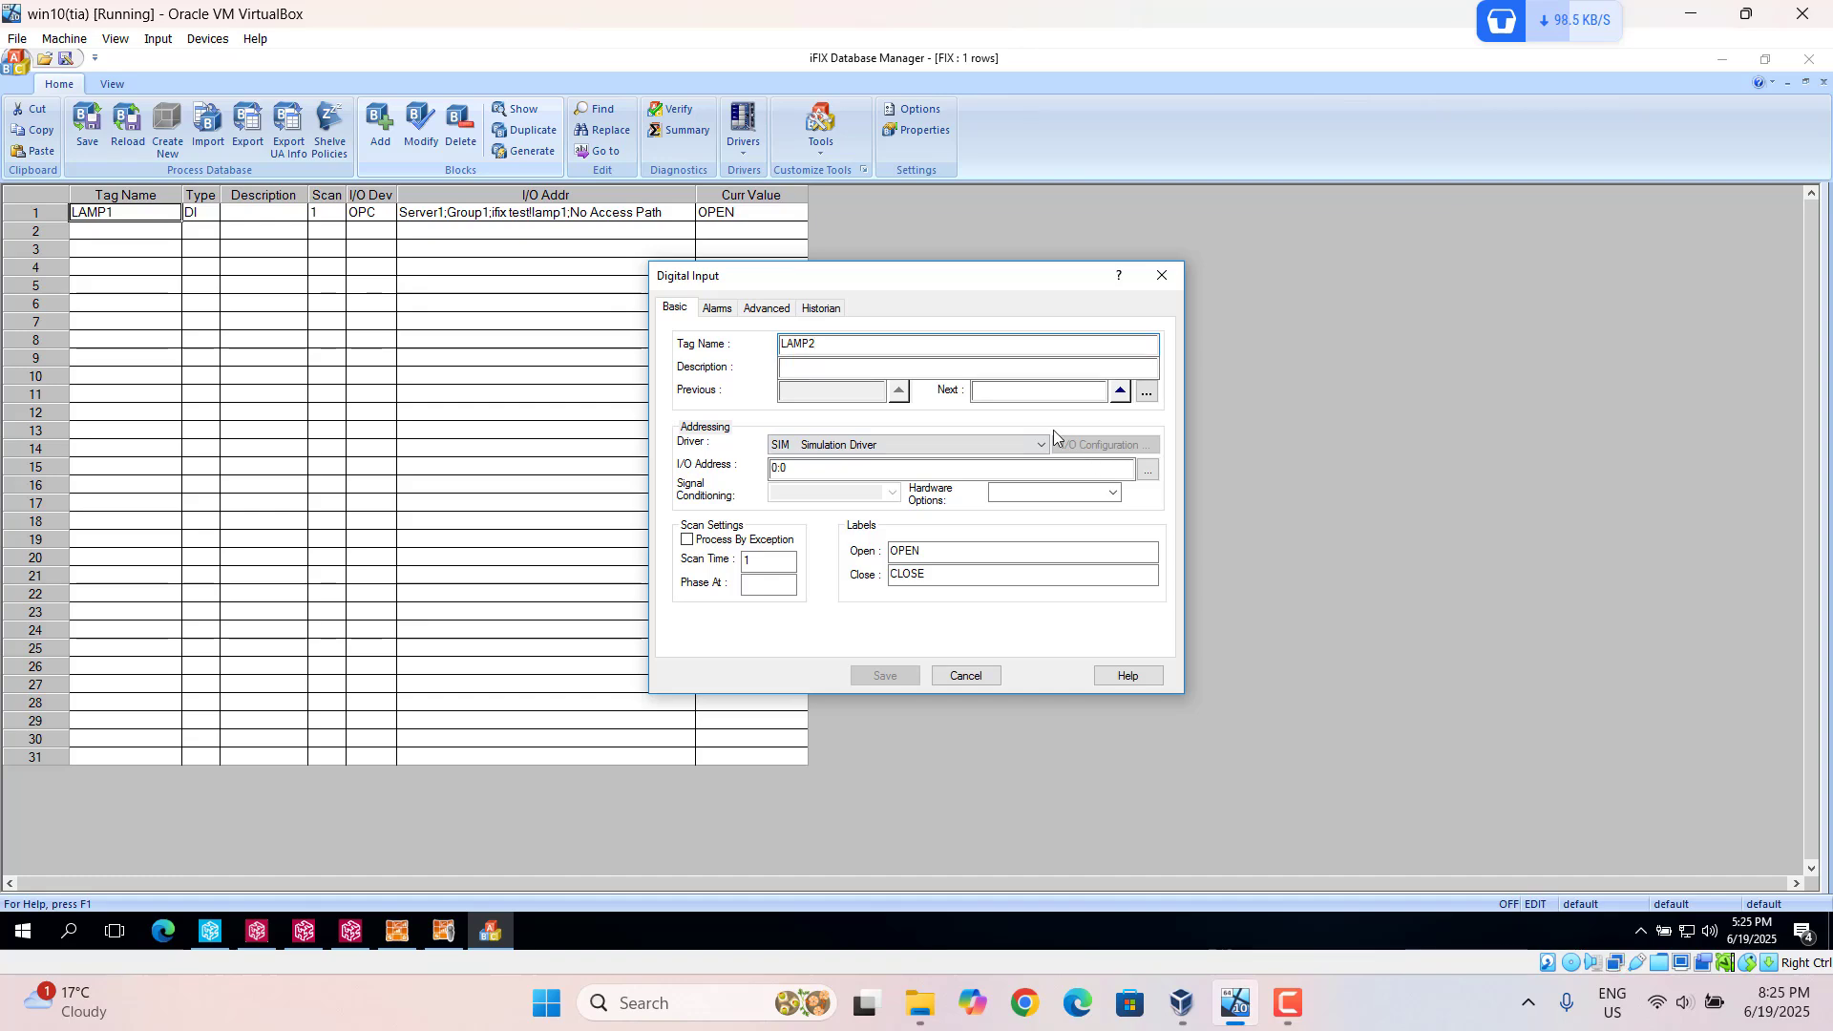
click(1018, 448)
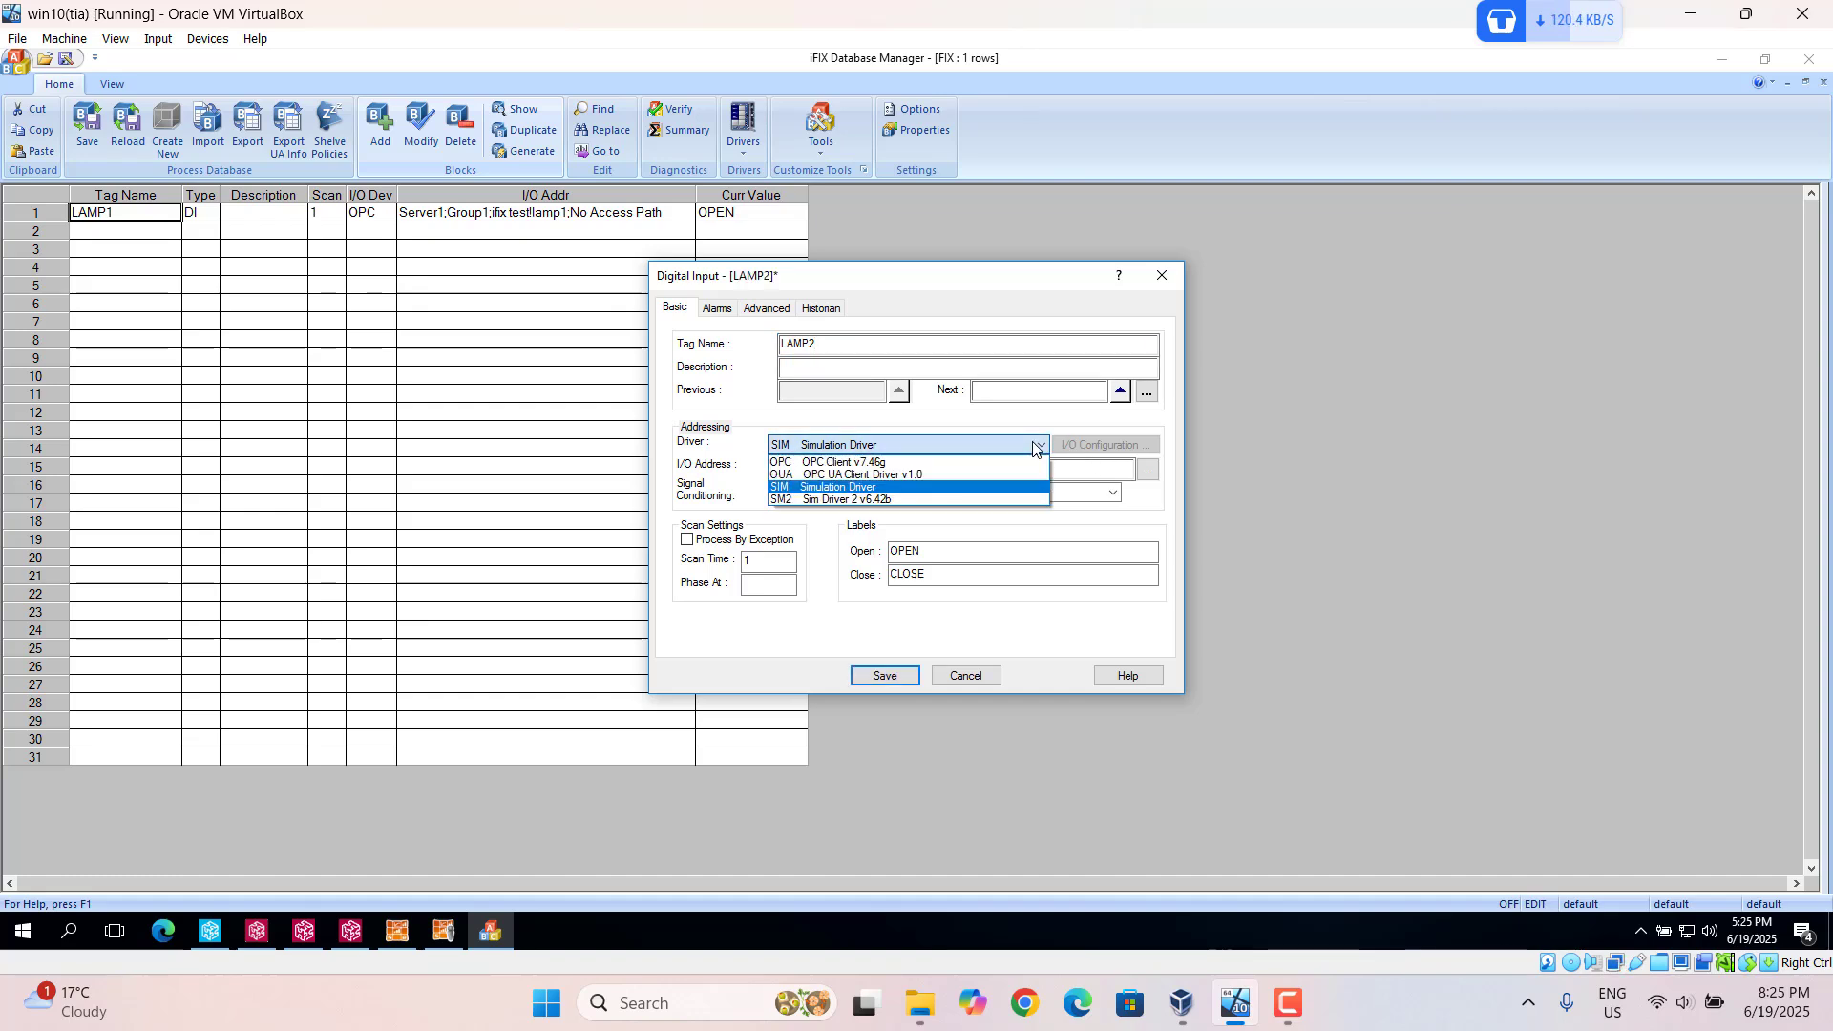
click(898, 466)
- Set LAMP2's I/O address to Server1;Group1;ifix test!lamp2, save the block and place it on scan
click(1127, 469)
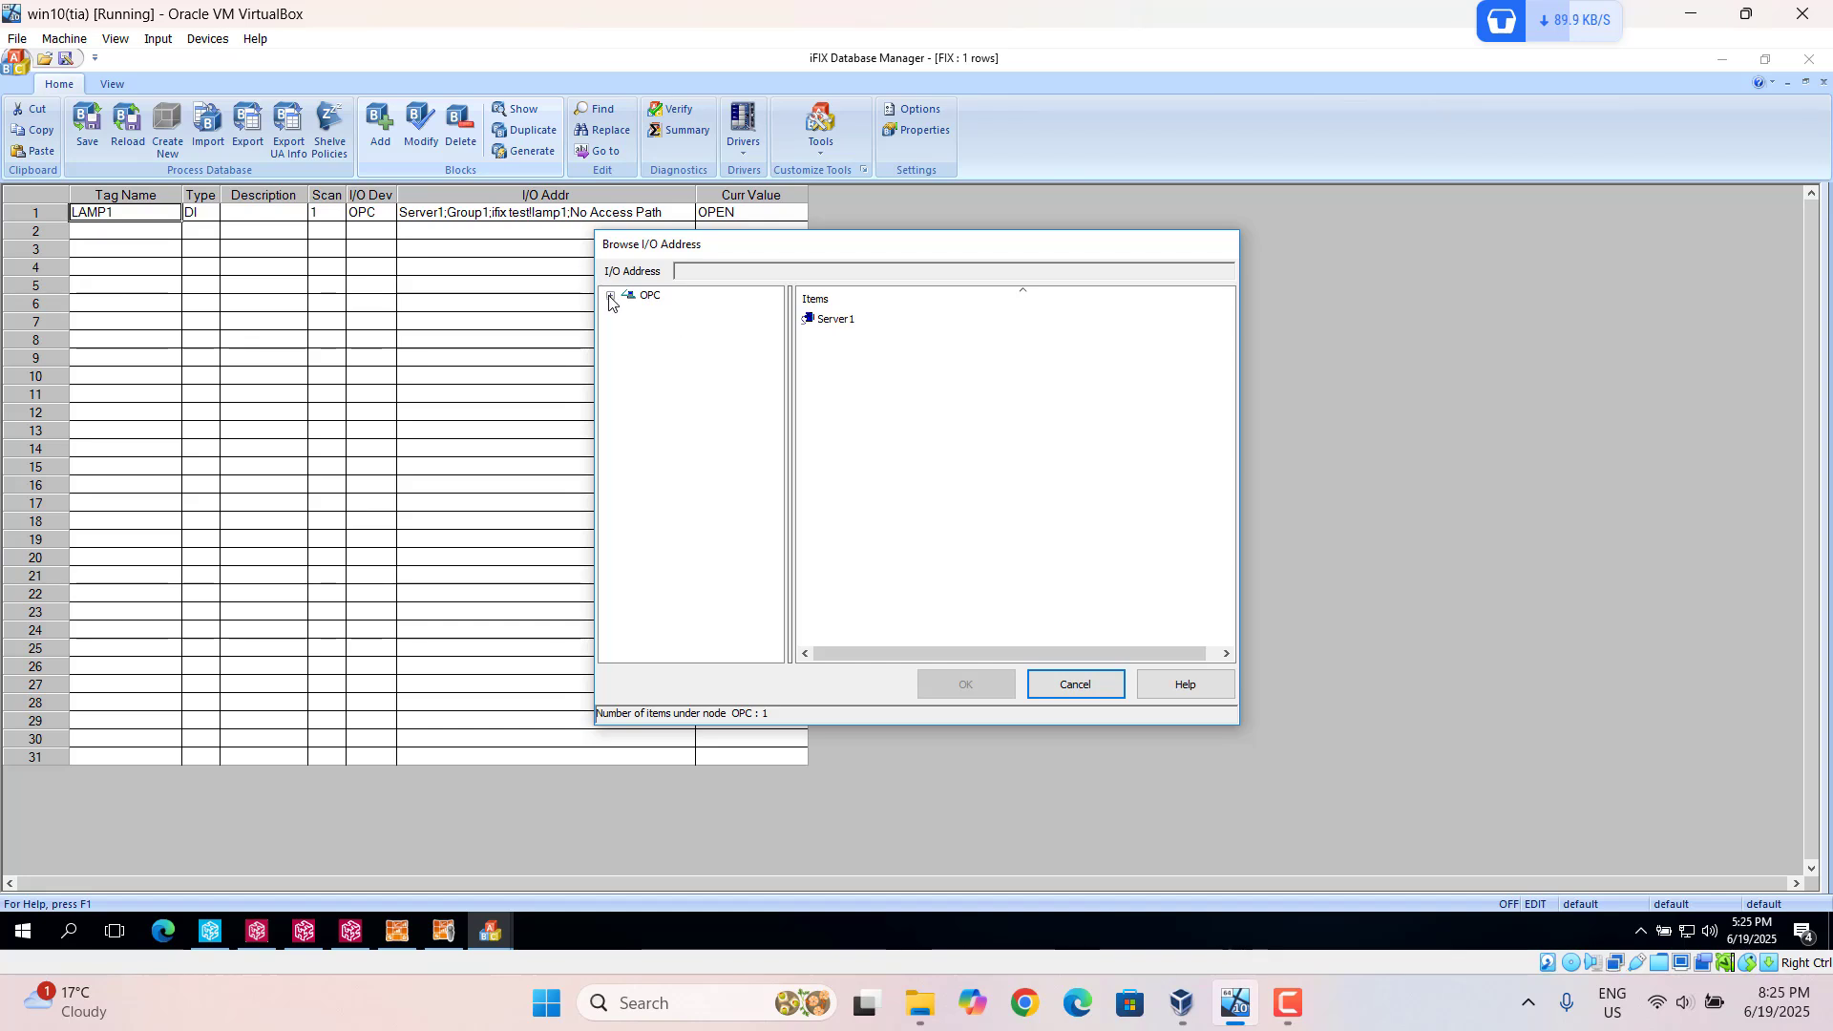
click(611, 295)
click(629, 311)
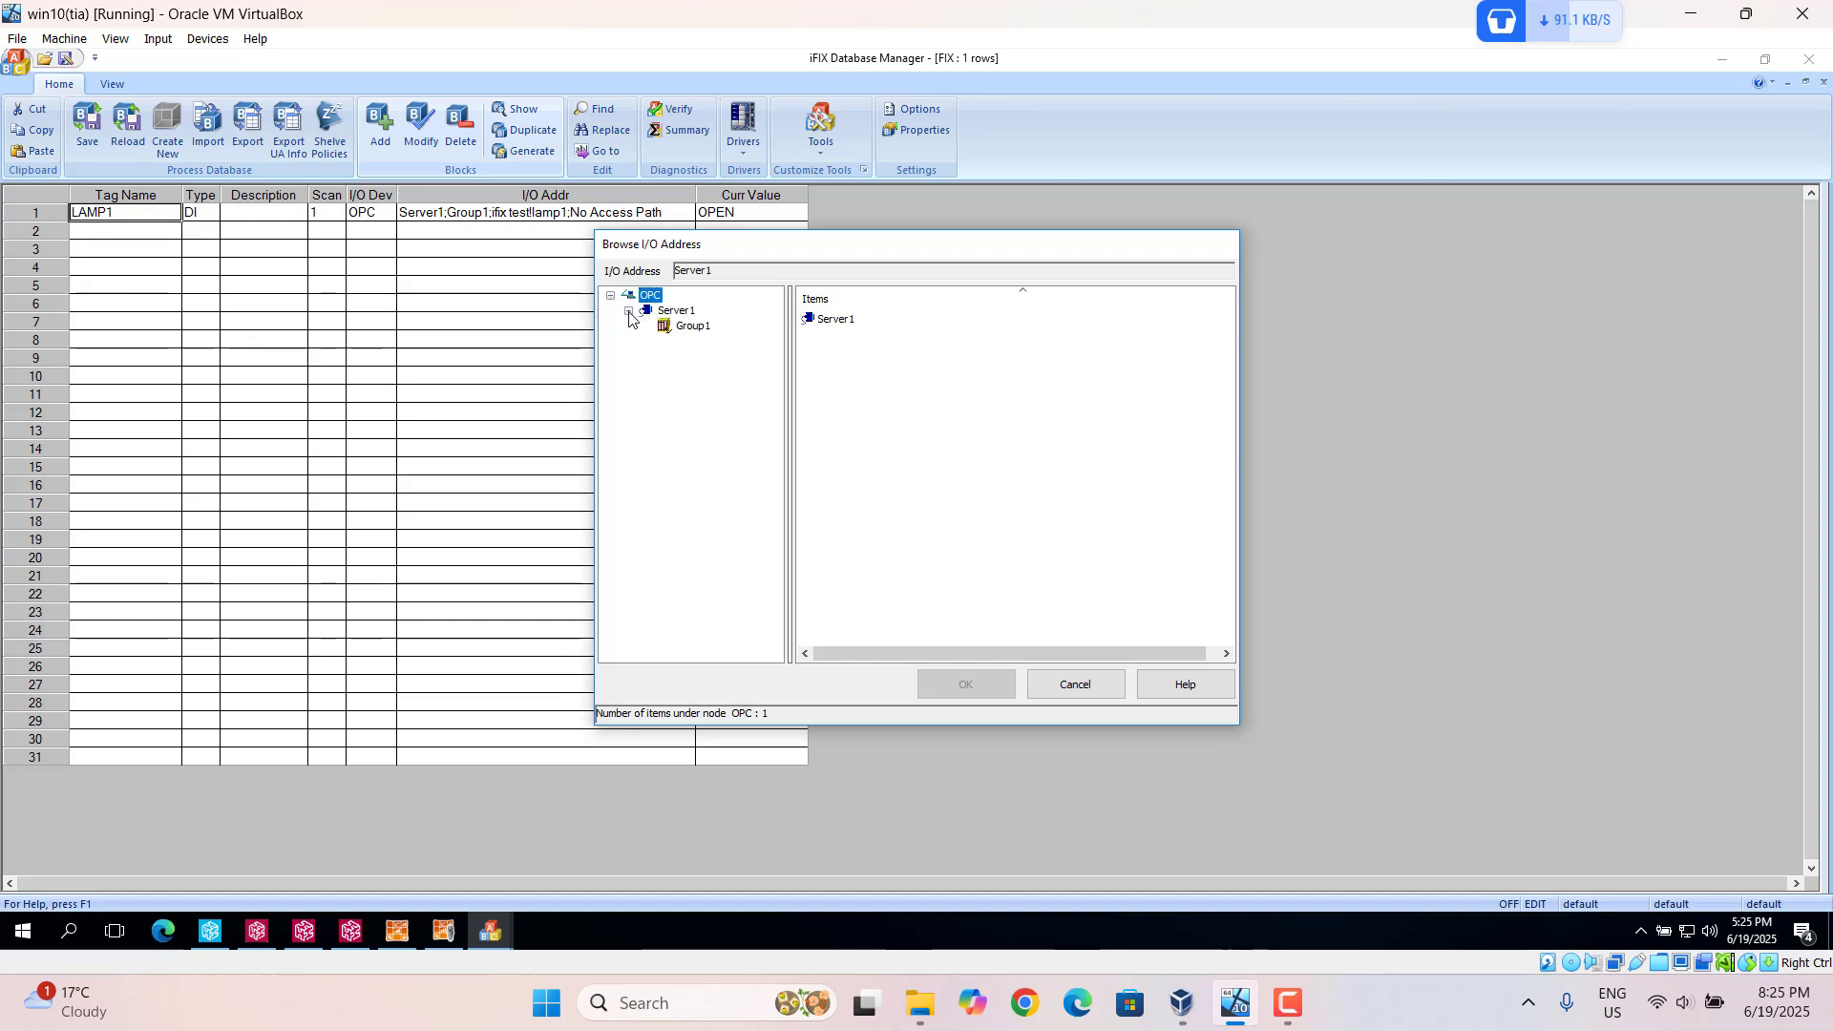
click(692, 326)
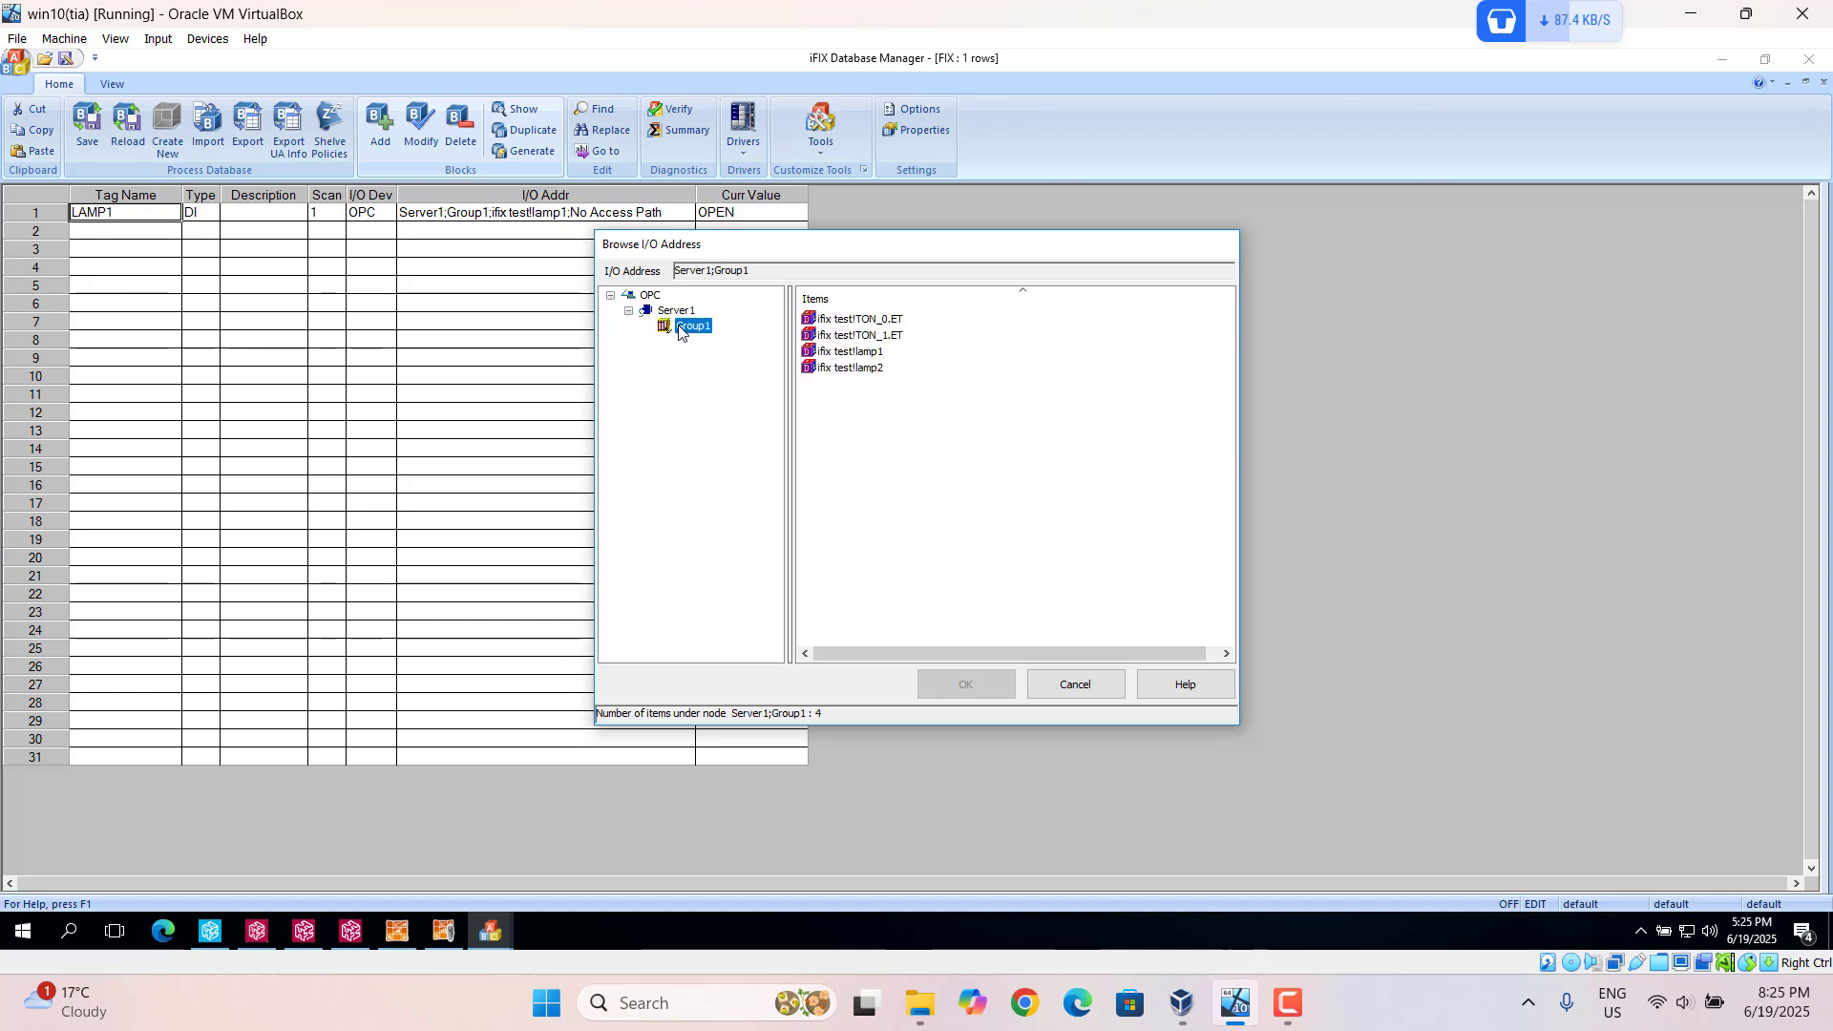
click(859, 369)
click(997, 692)
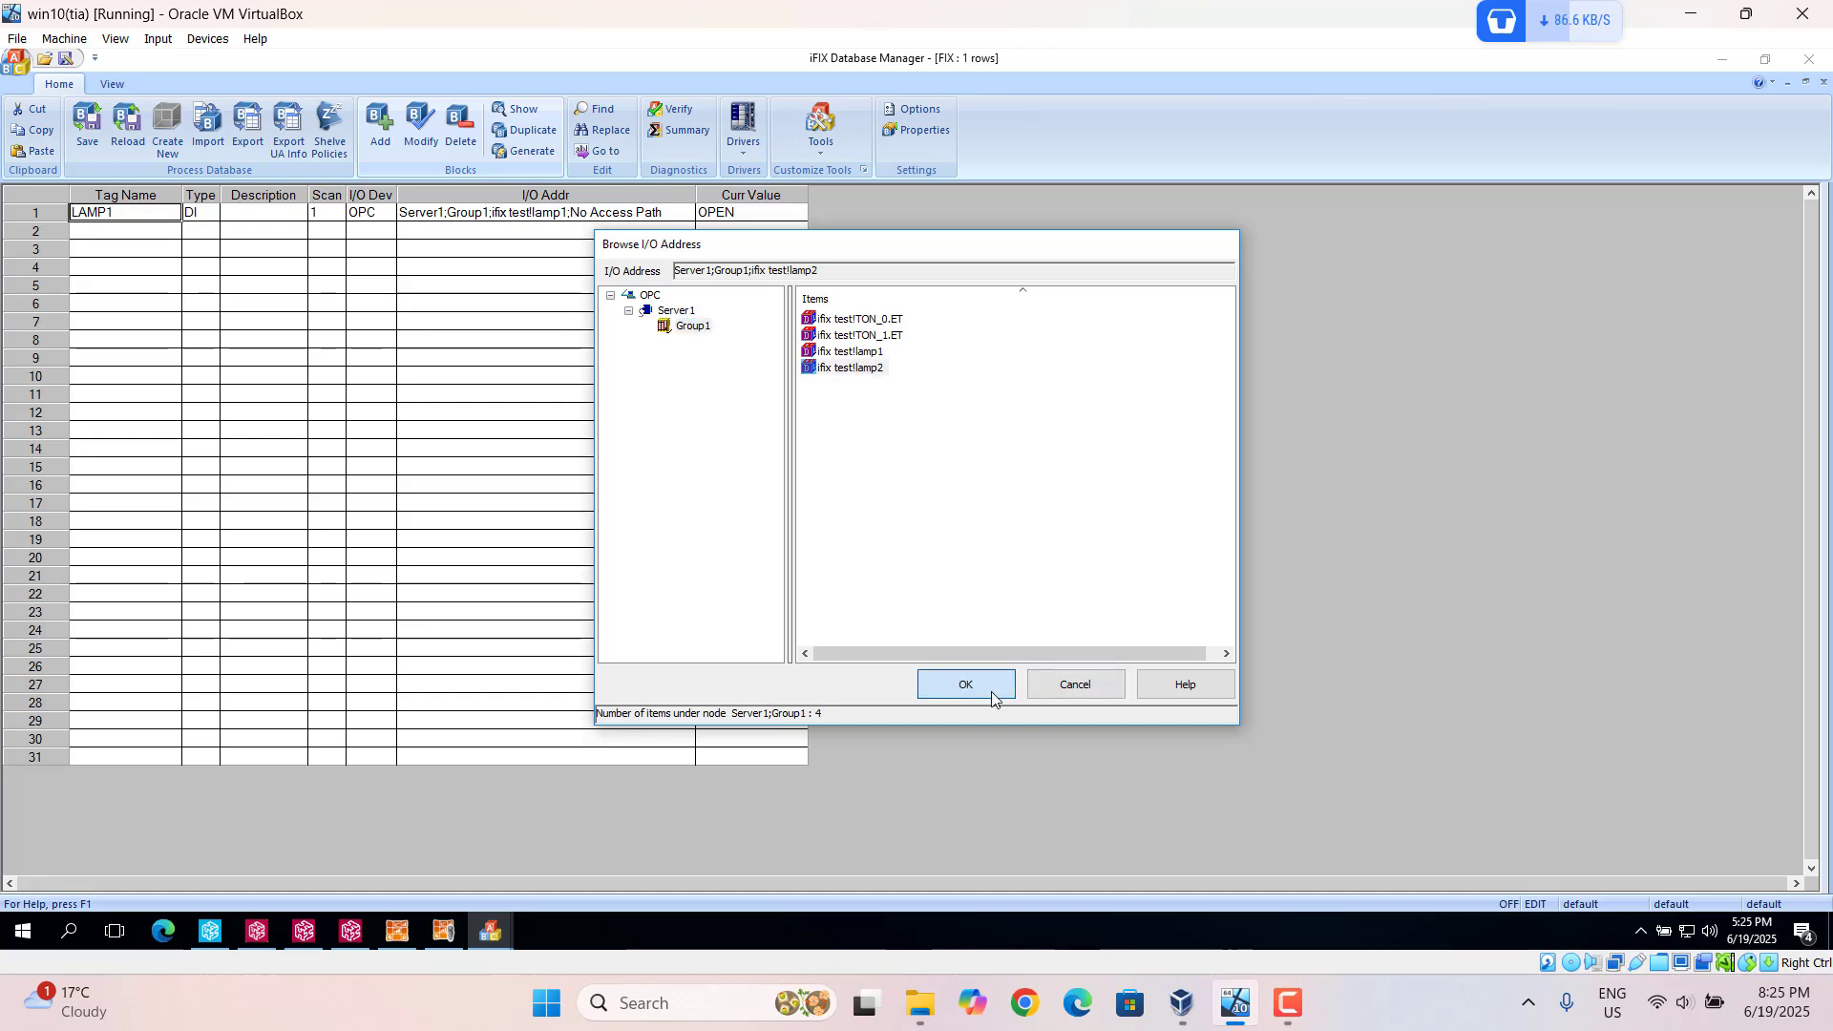
click(898, 675)
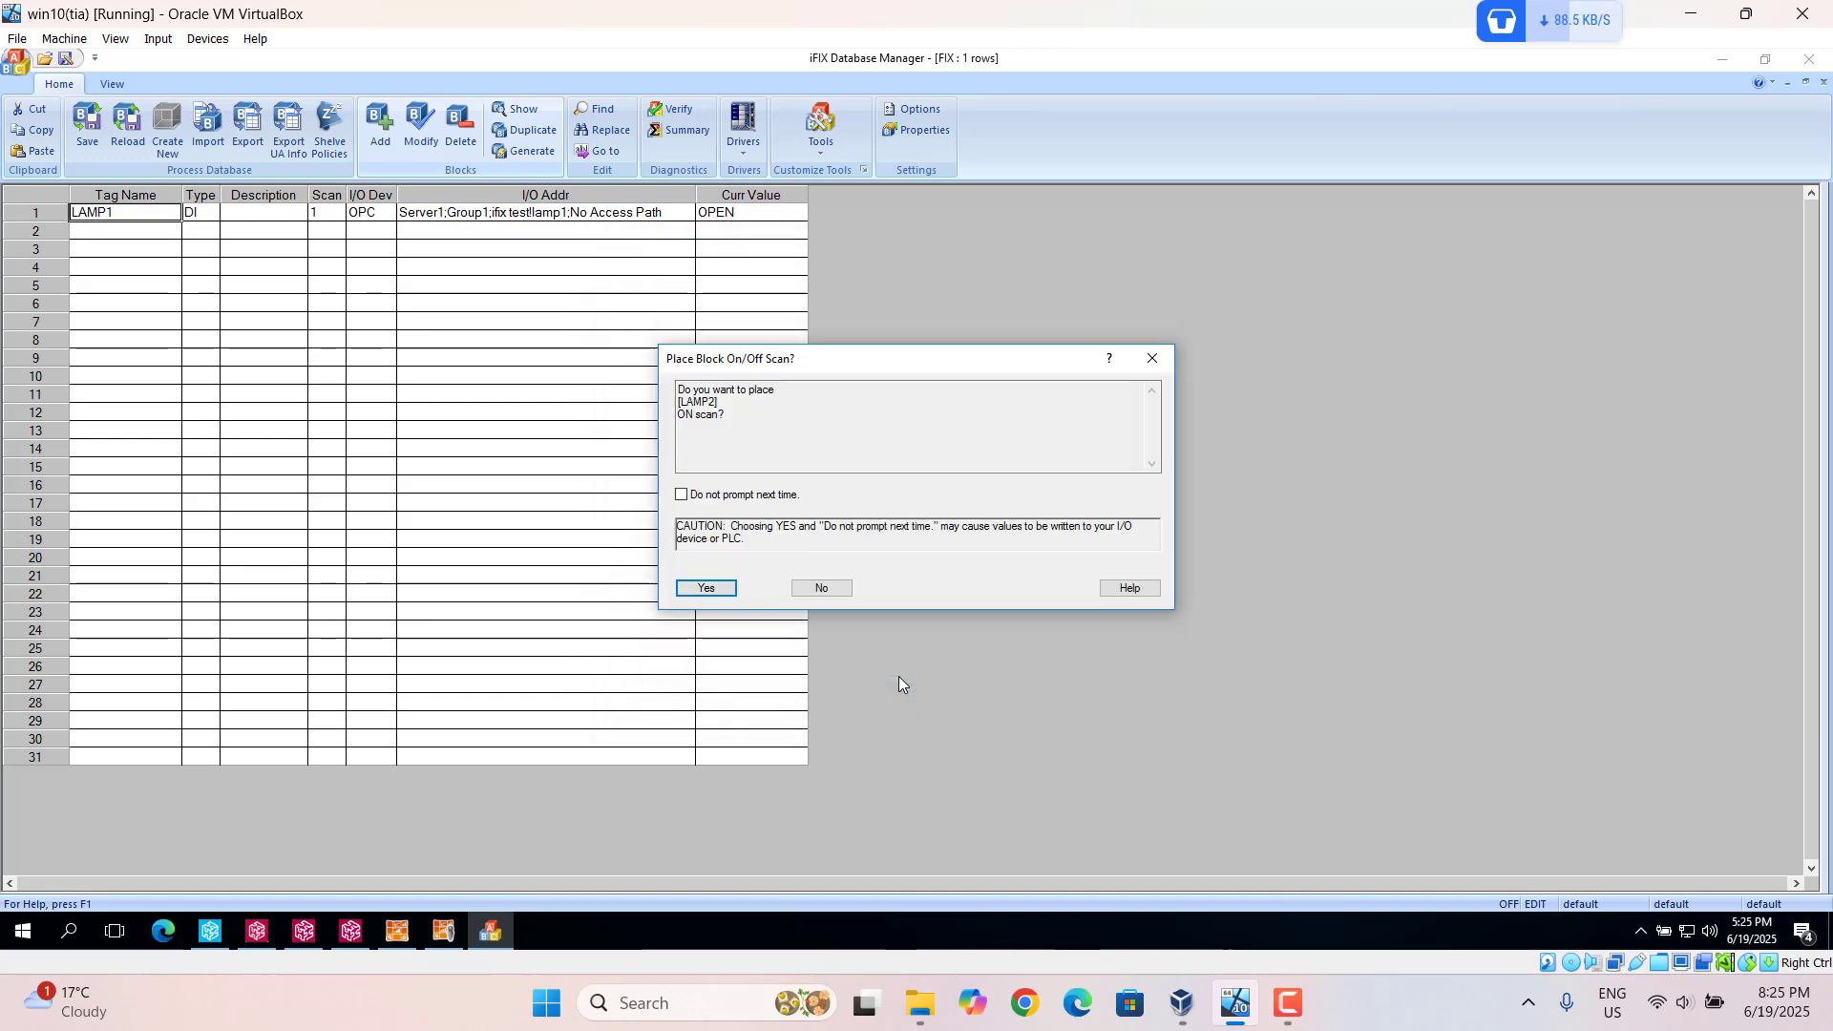
click(701, 589)
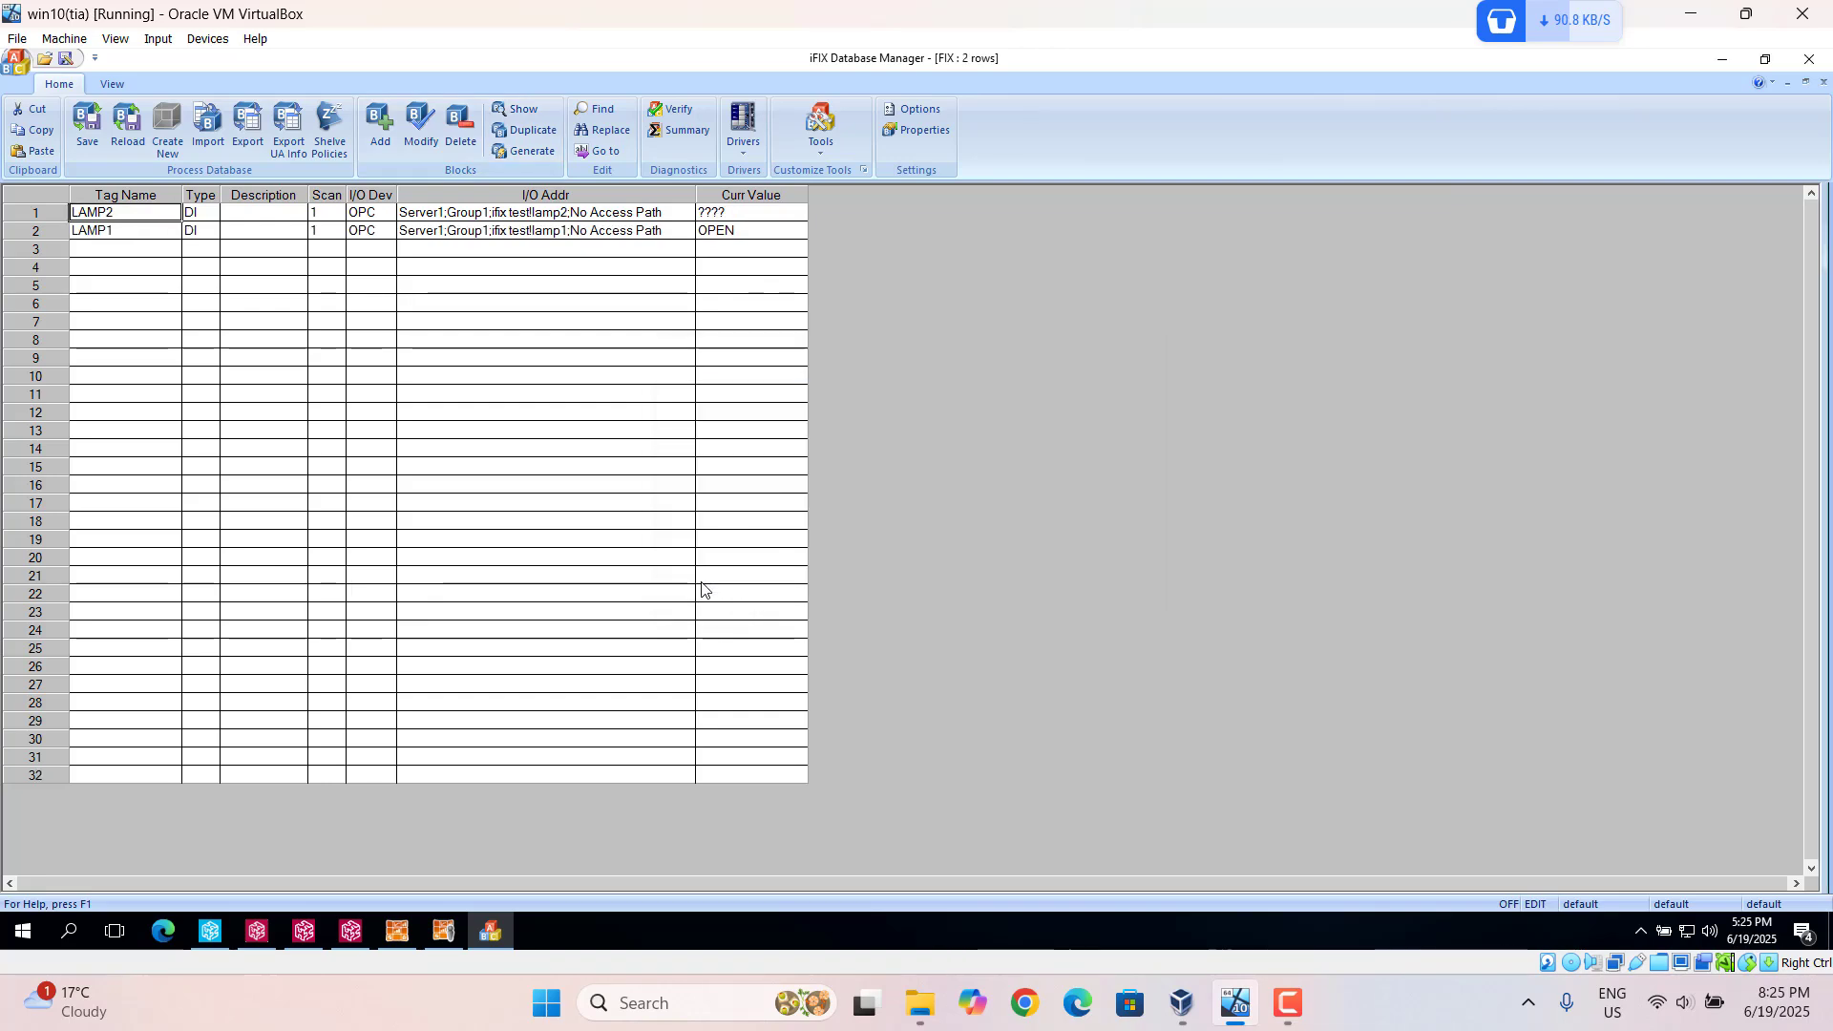
- Start adding another block to the database in the first empty row below the lamp tags
click(120, 250)
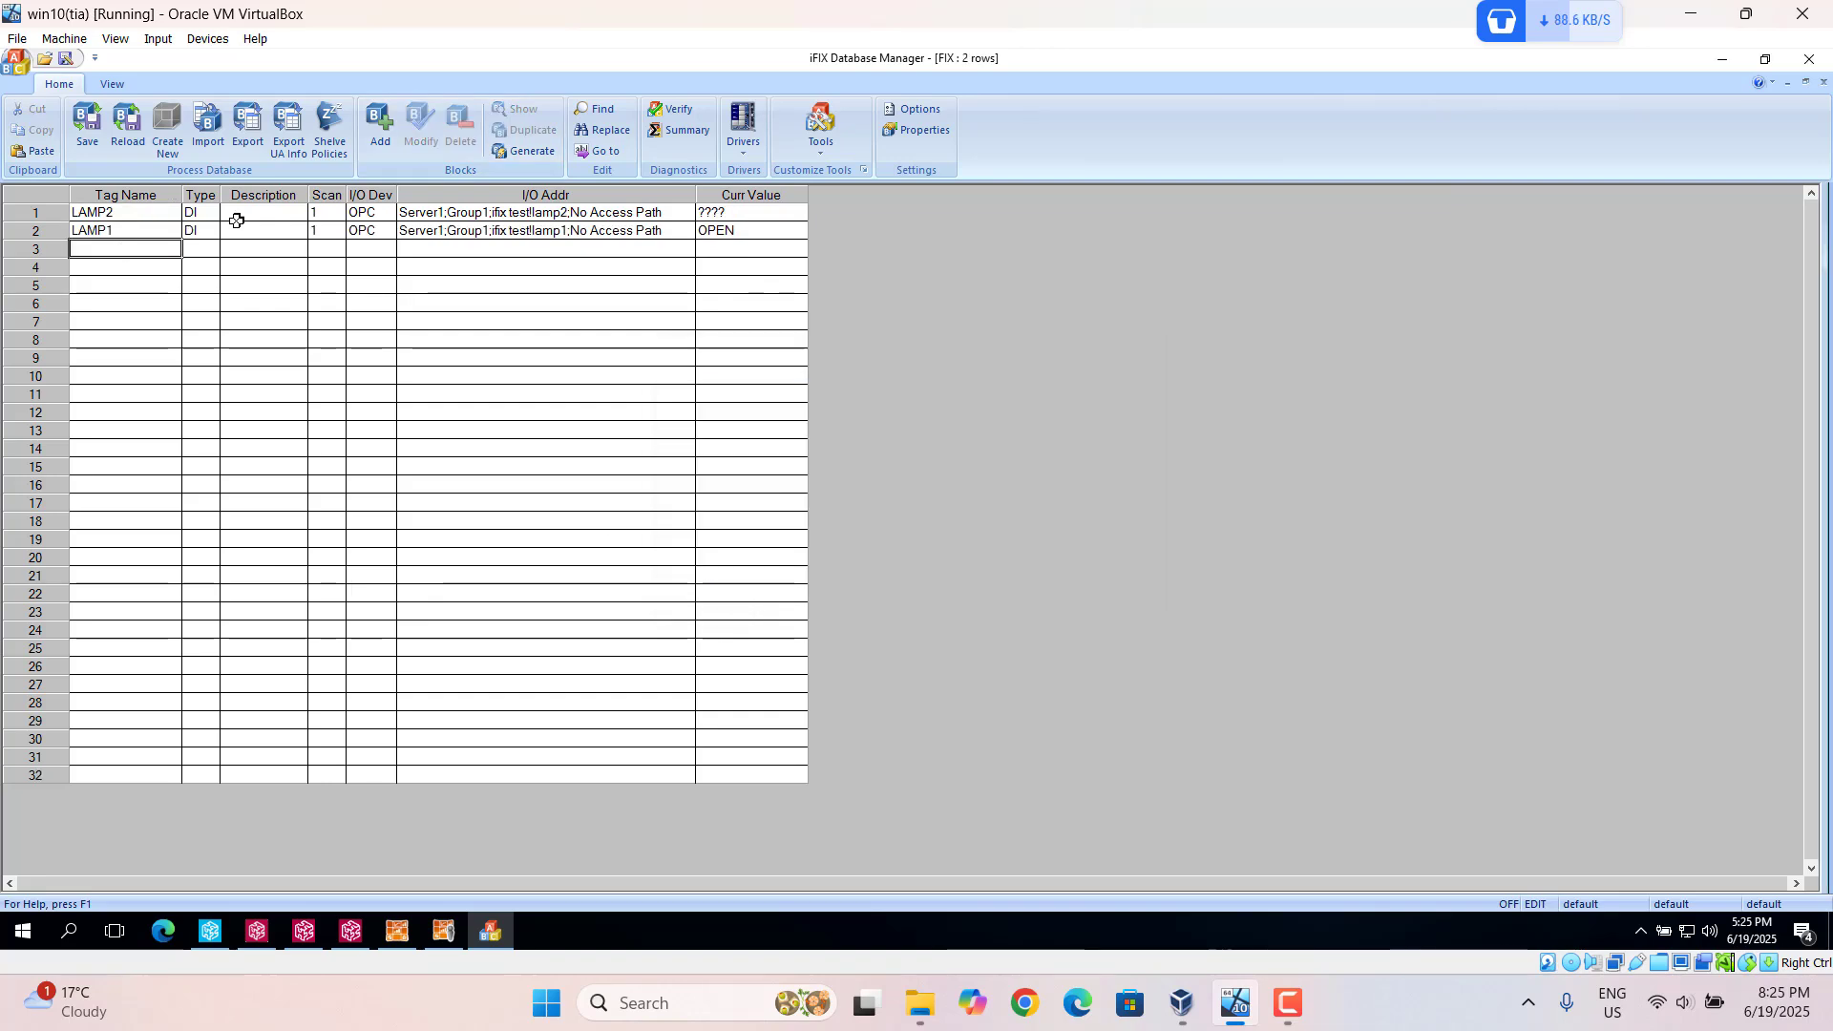
click(377, 140)
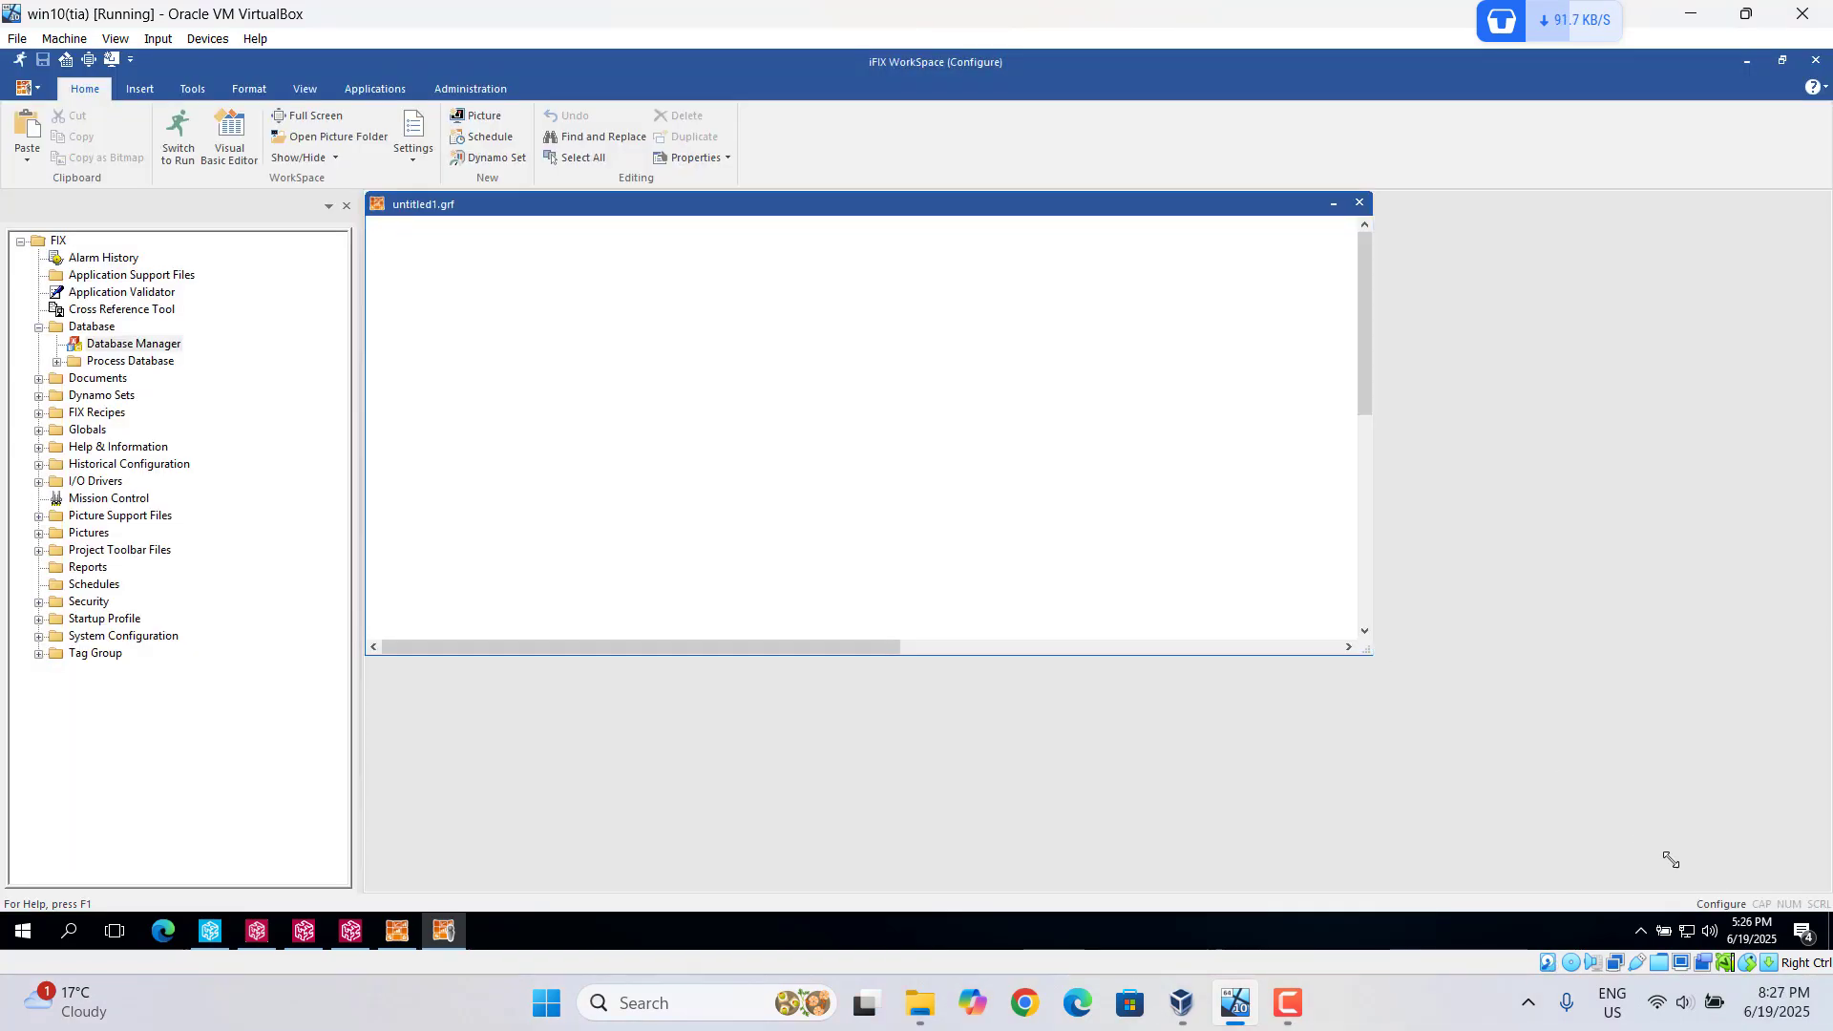
- Enlarge the untitled1 picture window and open the PilotLightsLarge dynamo set
drag(1670, 860, 1711, 880)
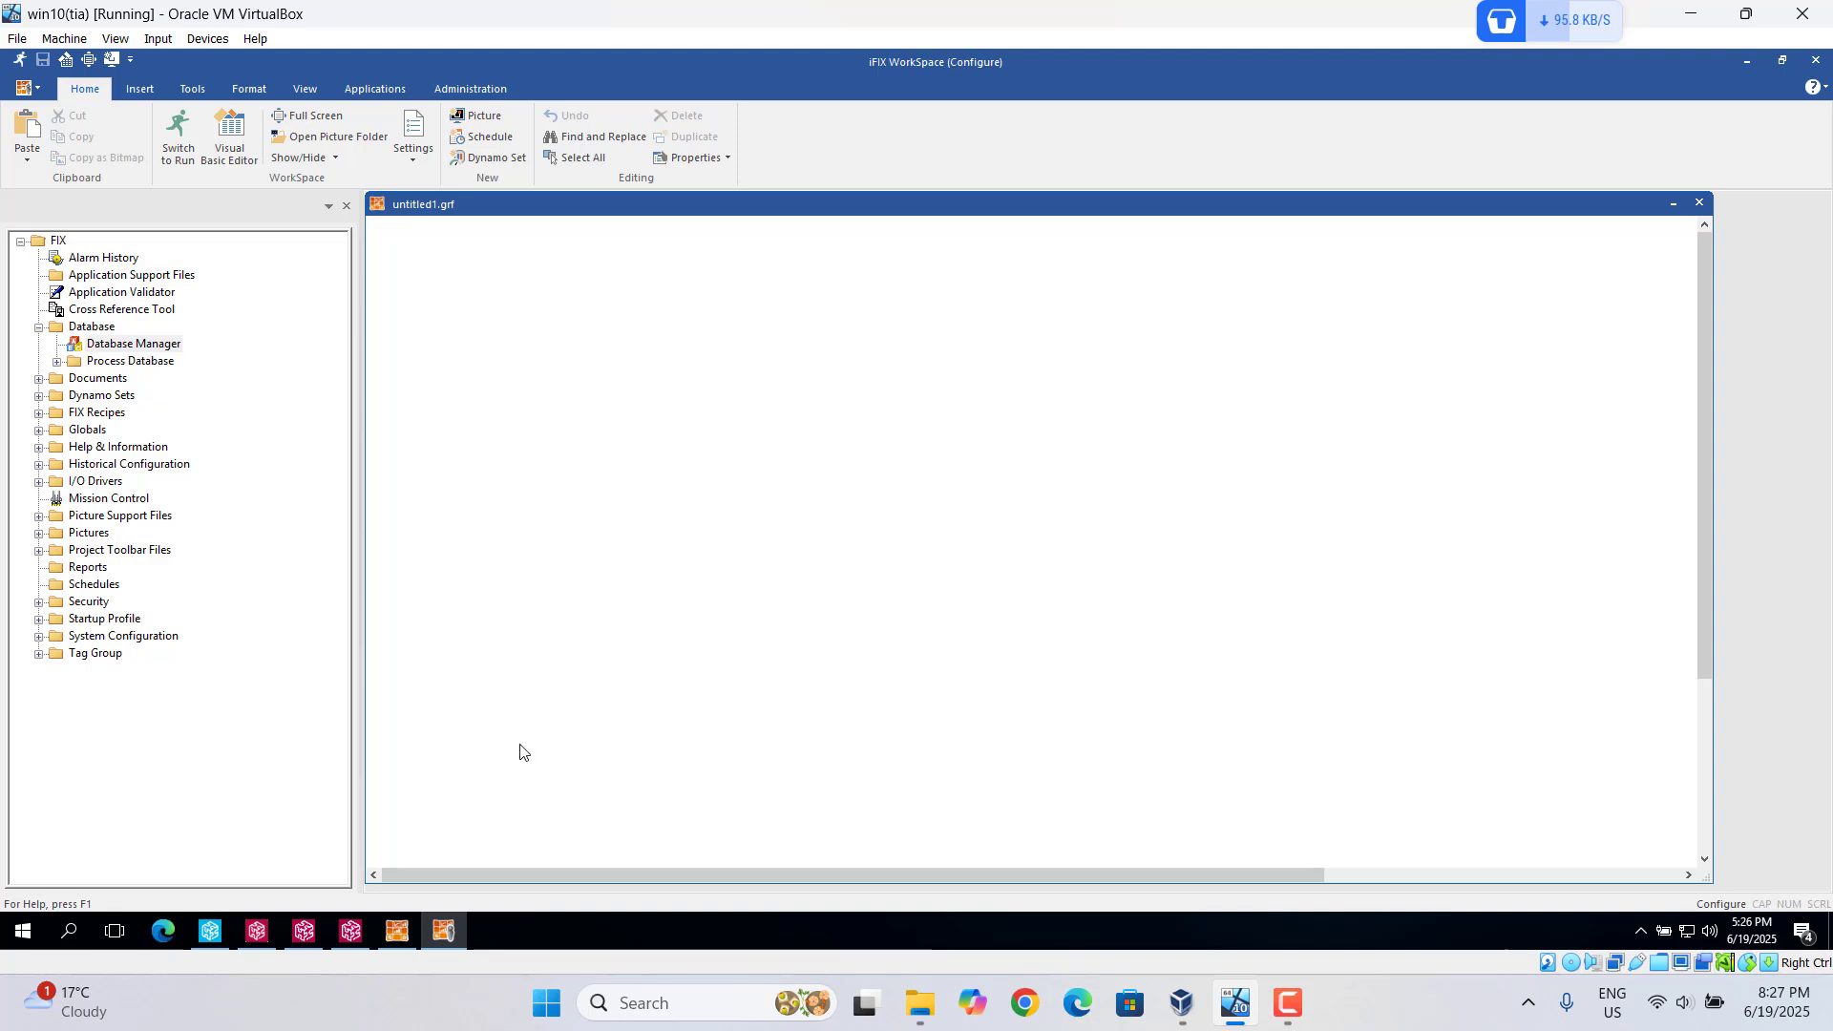
click(38, 397)
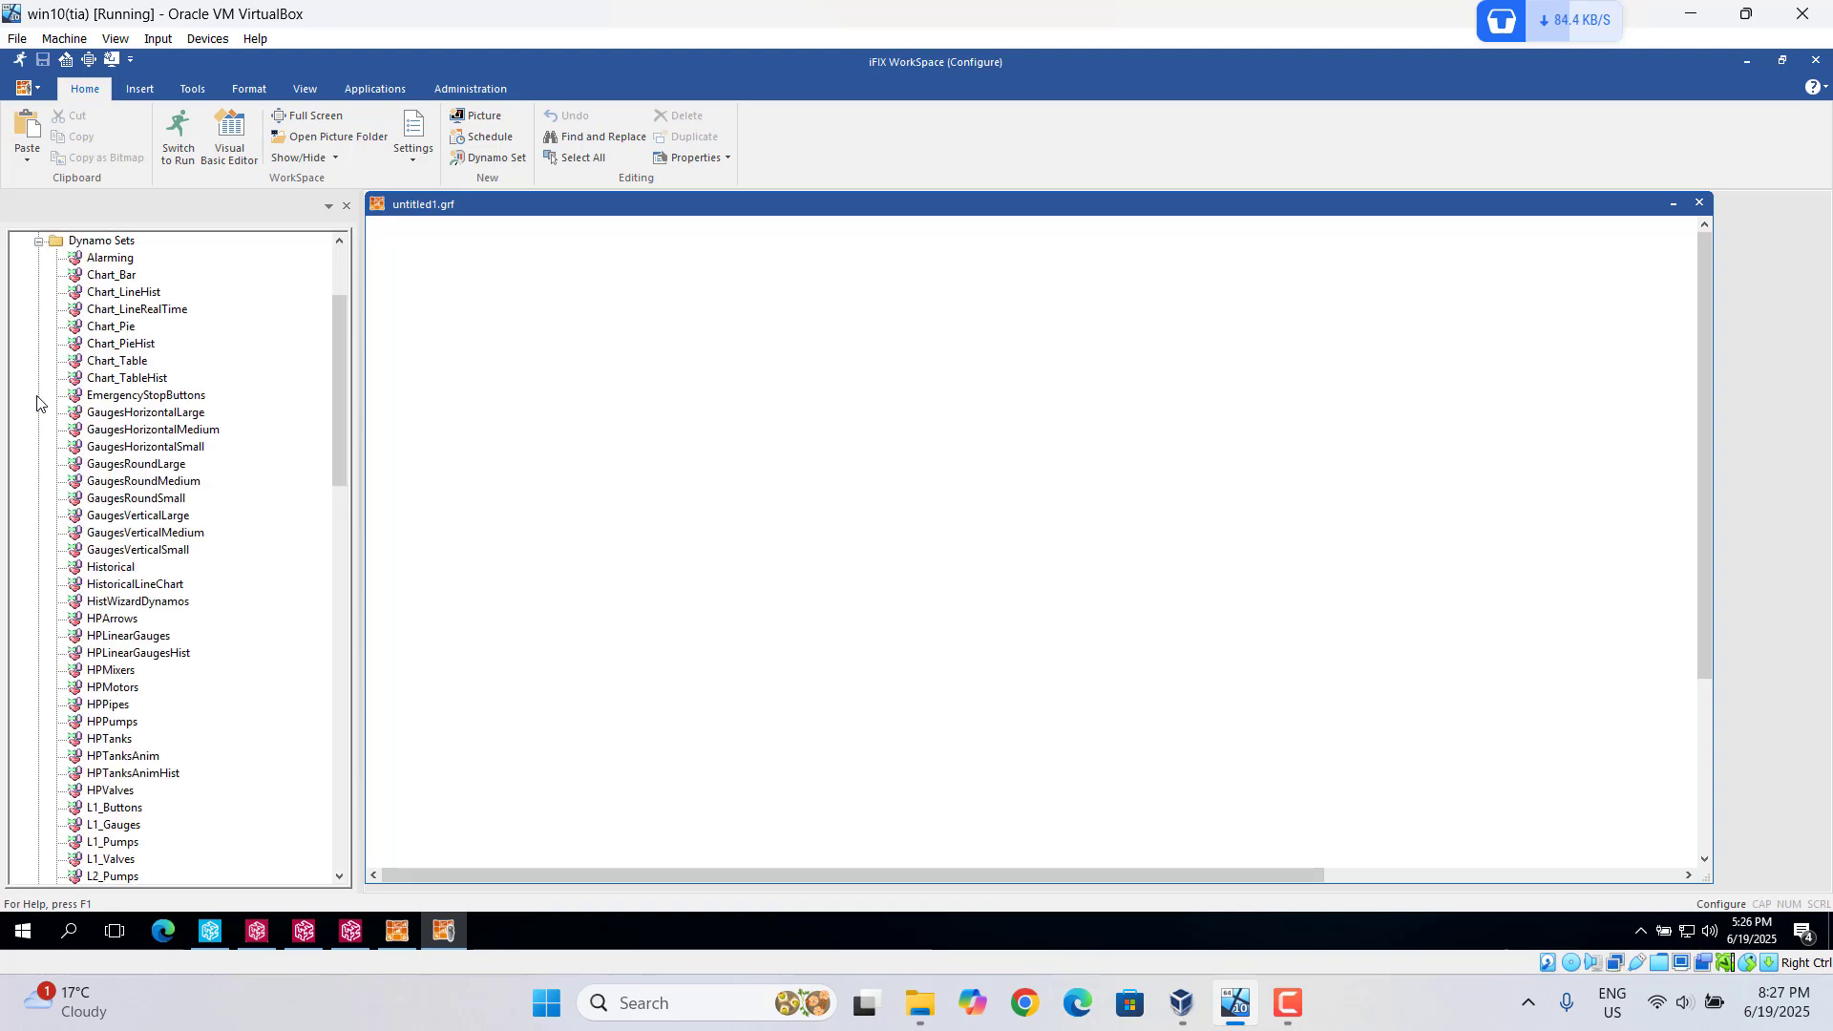
click(115, 240)
scroll(363, 410, down, 20)
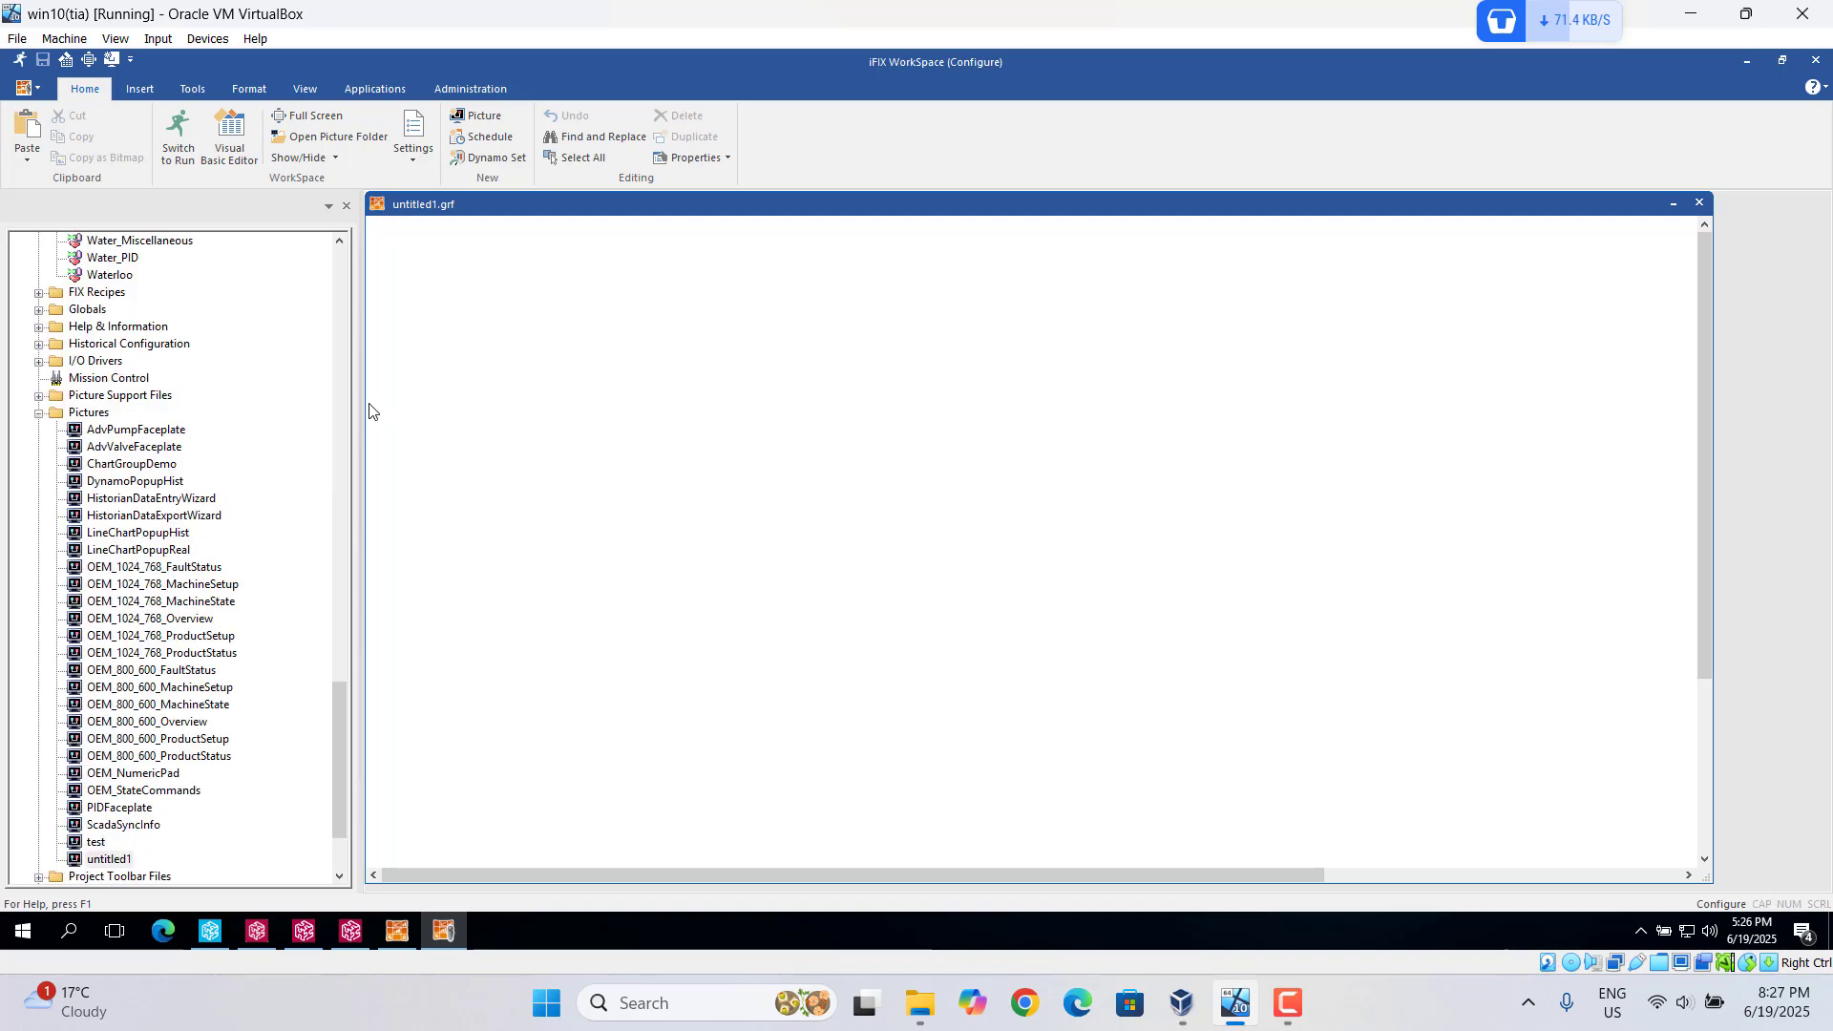
drag(334, 742, 332, 487)
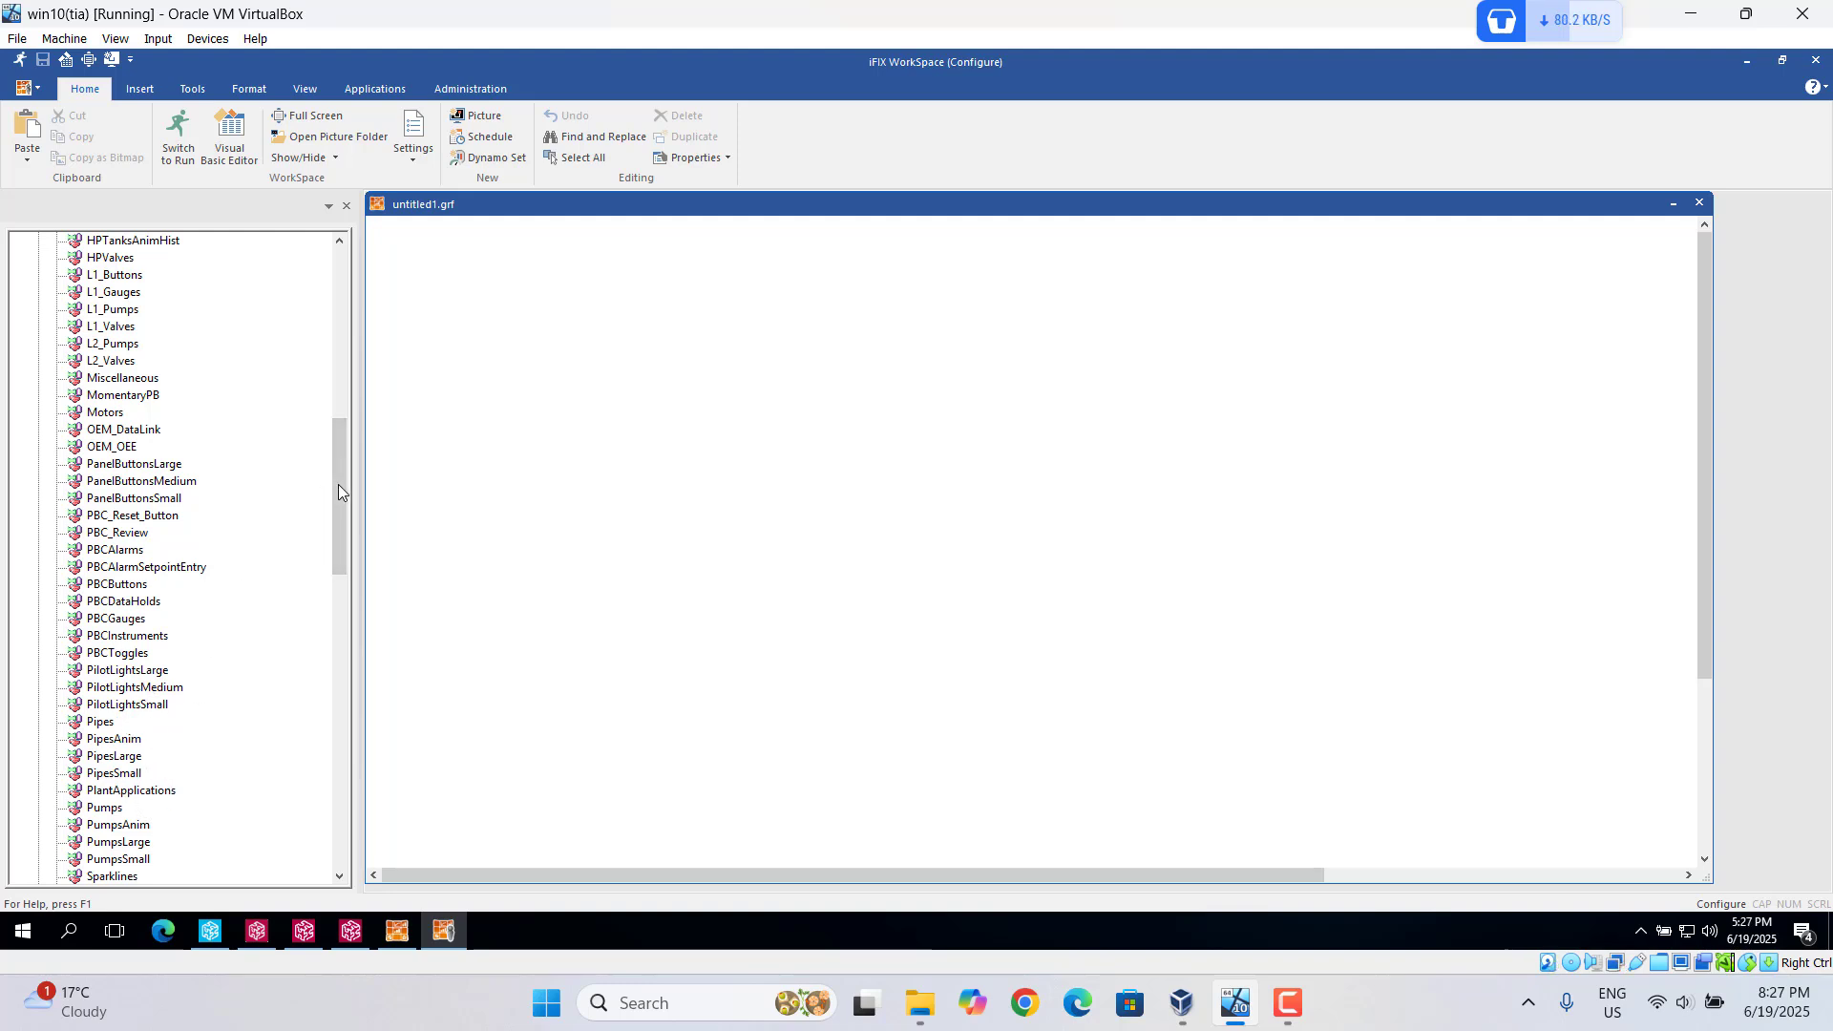
drag(338, 484, 345, 546)
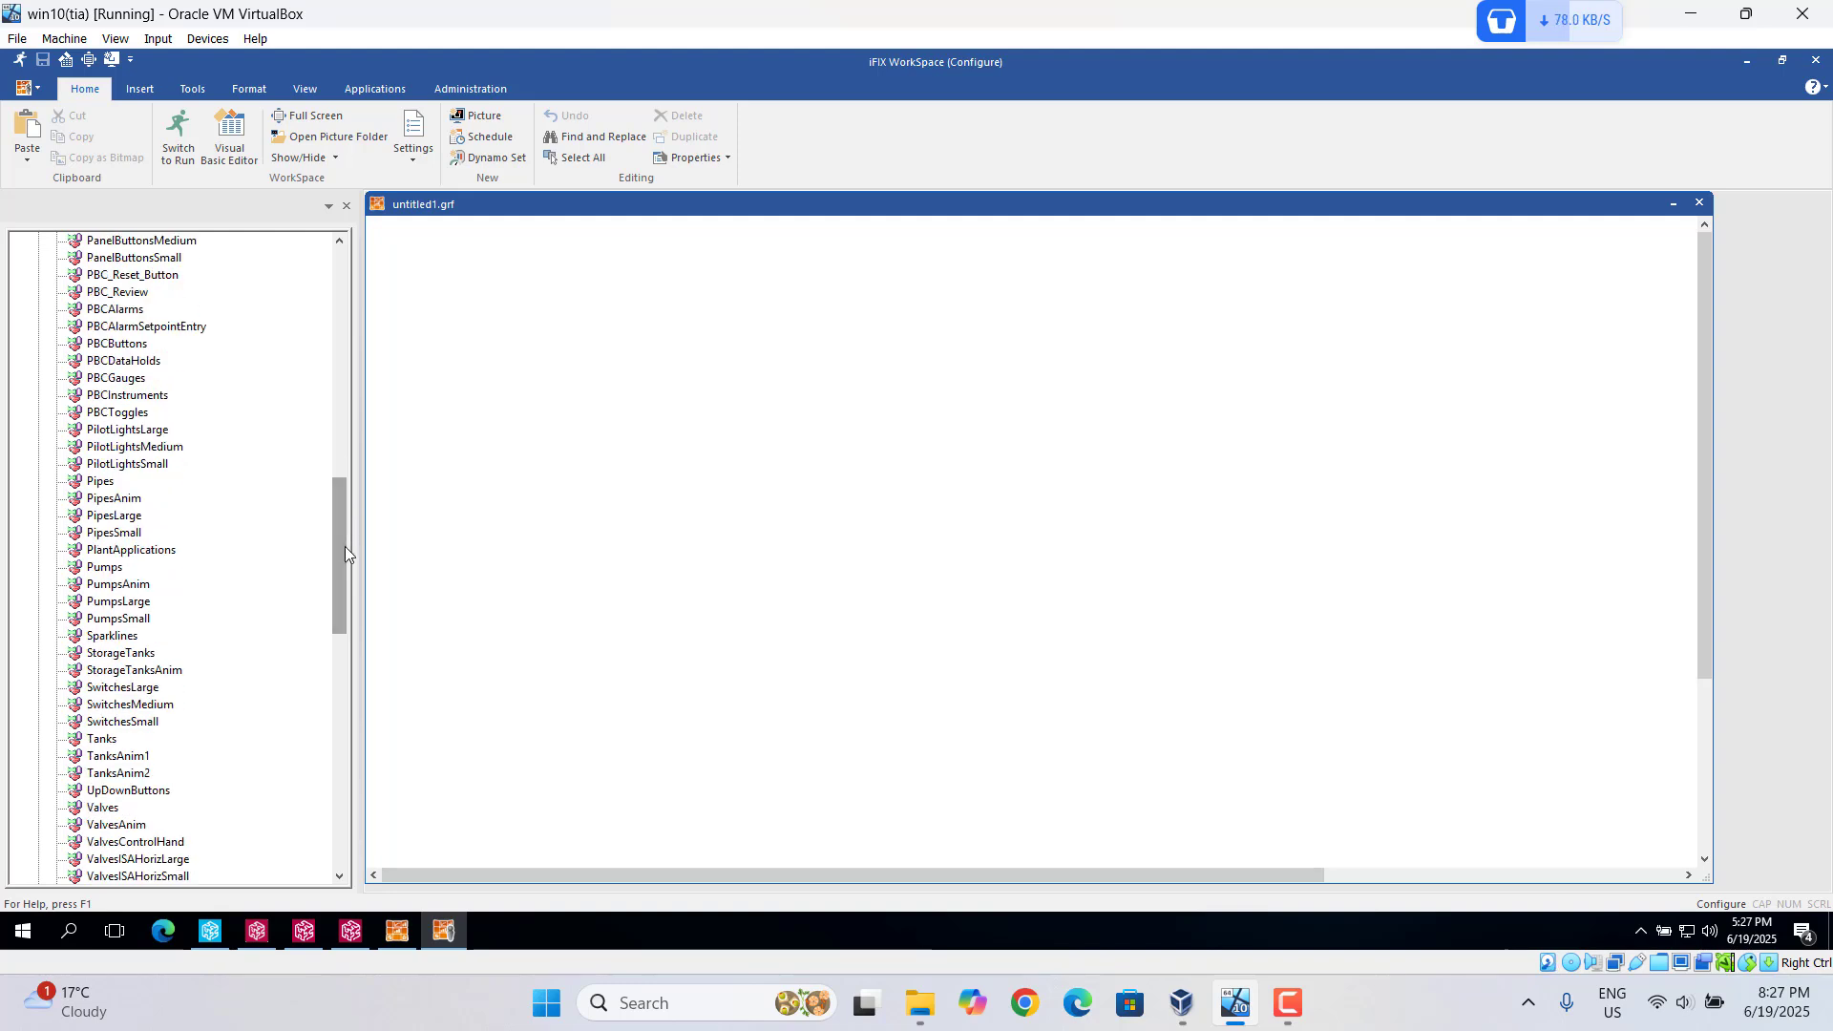
mouse_move(345, 546)
mouse_down()
mouse_move(338, 516)
mouse_move(344, 633)
mouse_move(346, 557)
mouse_up()
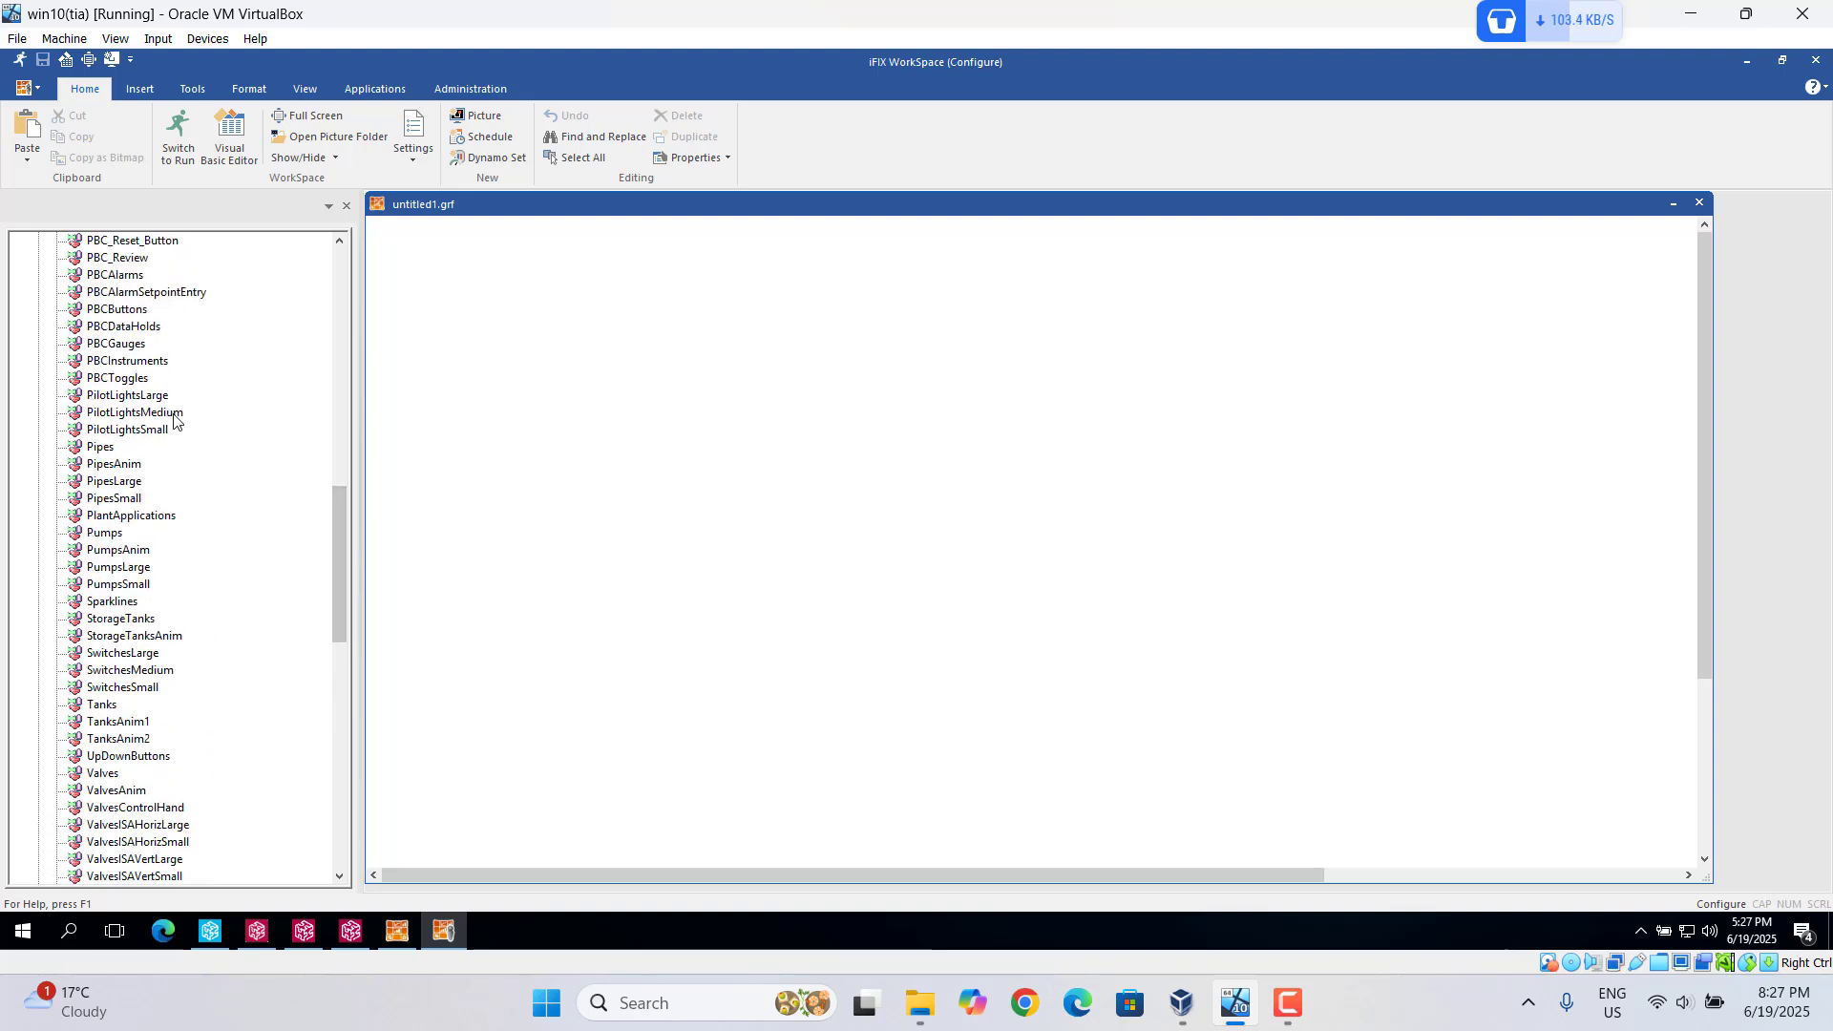
click(157, 401)
double_click(157, 401)
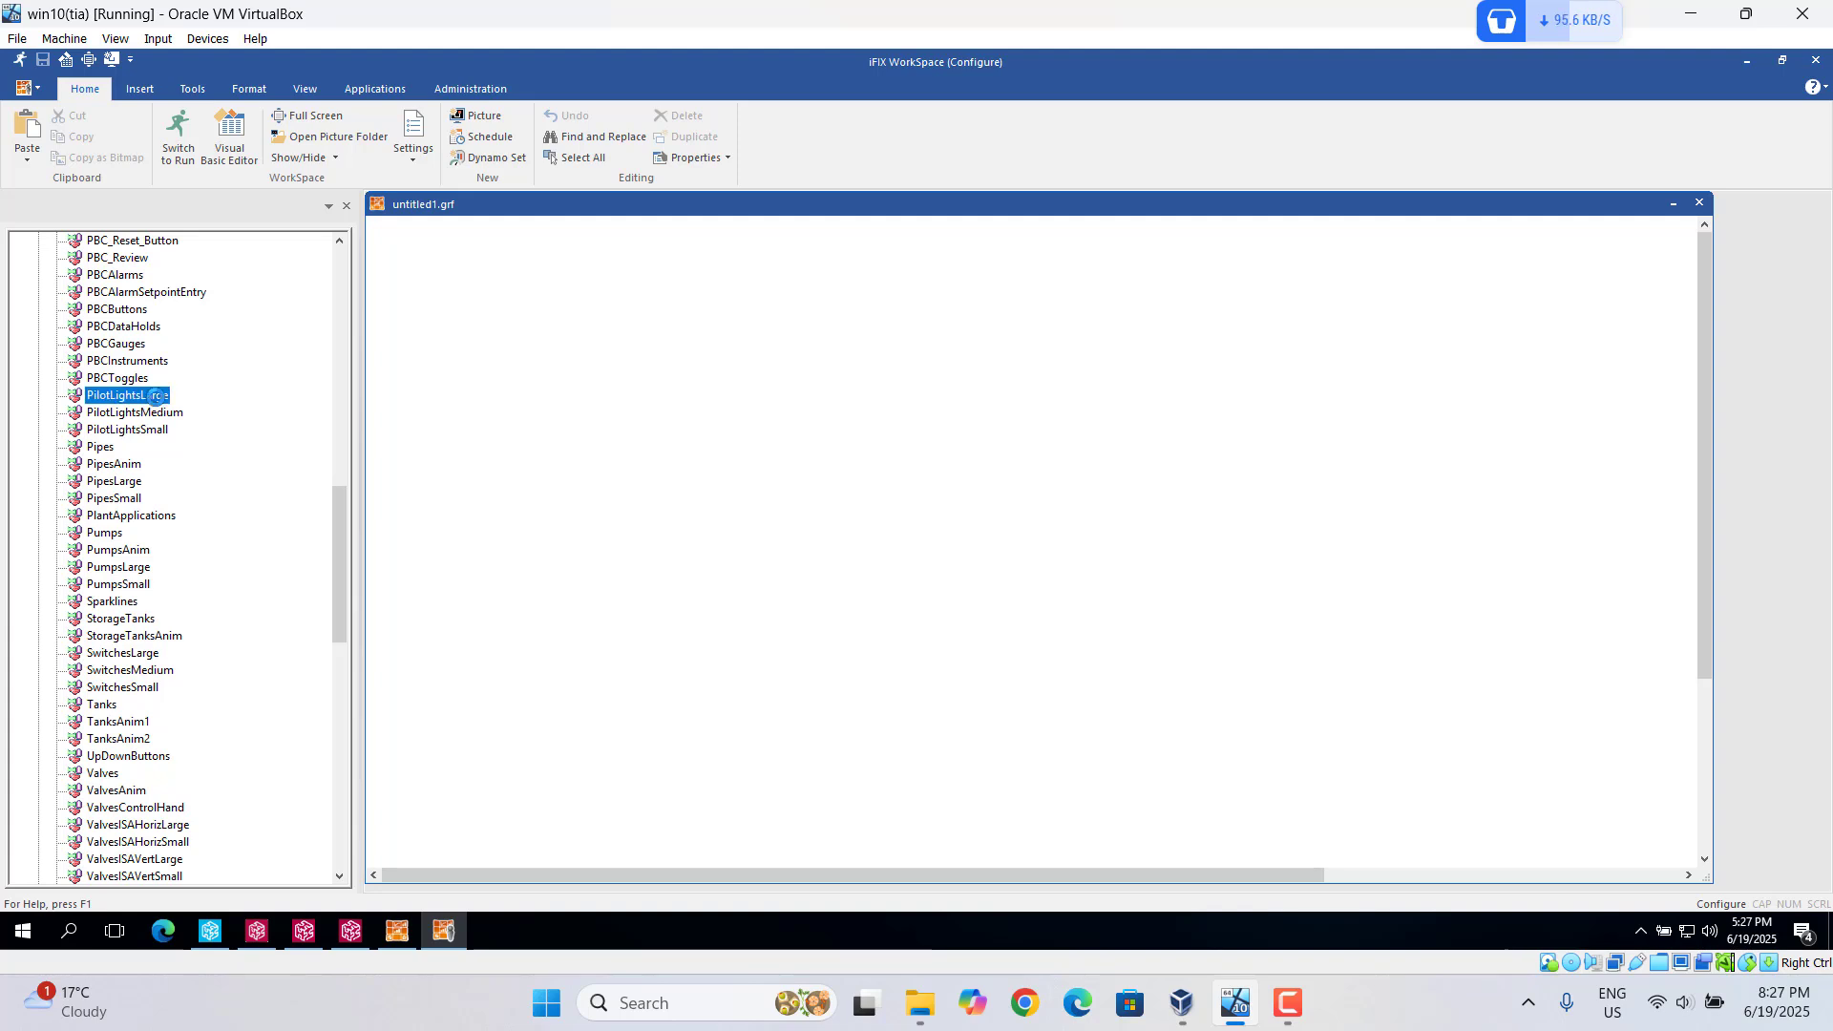
- Place the large round green pilot light in the picture and link it to Fix32.FIX.LAMP1.F_CV, checking the expression's syntax
drag(563, 640, 560, 389)
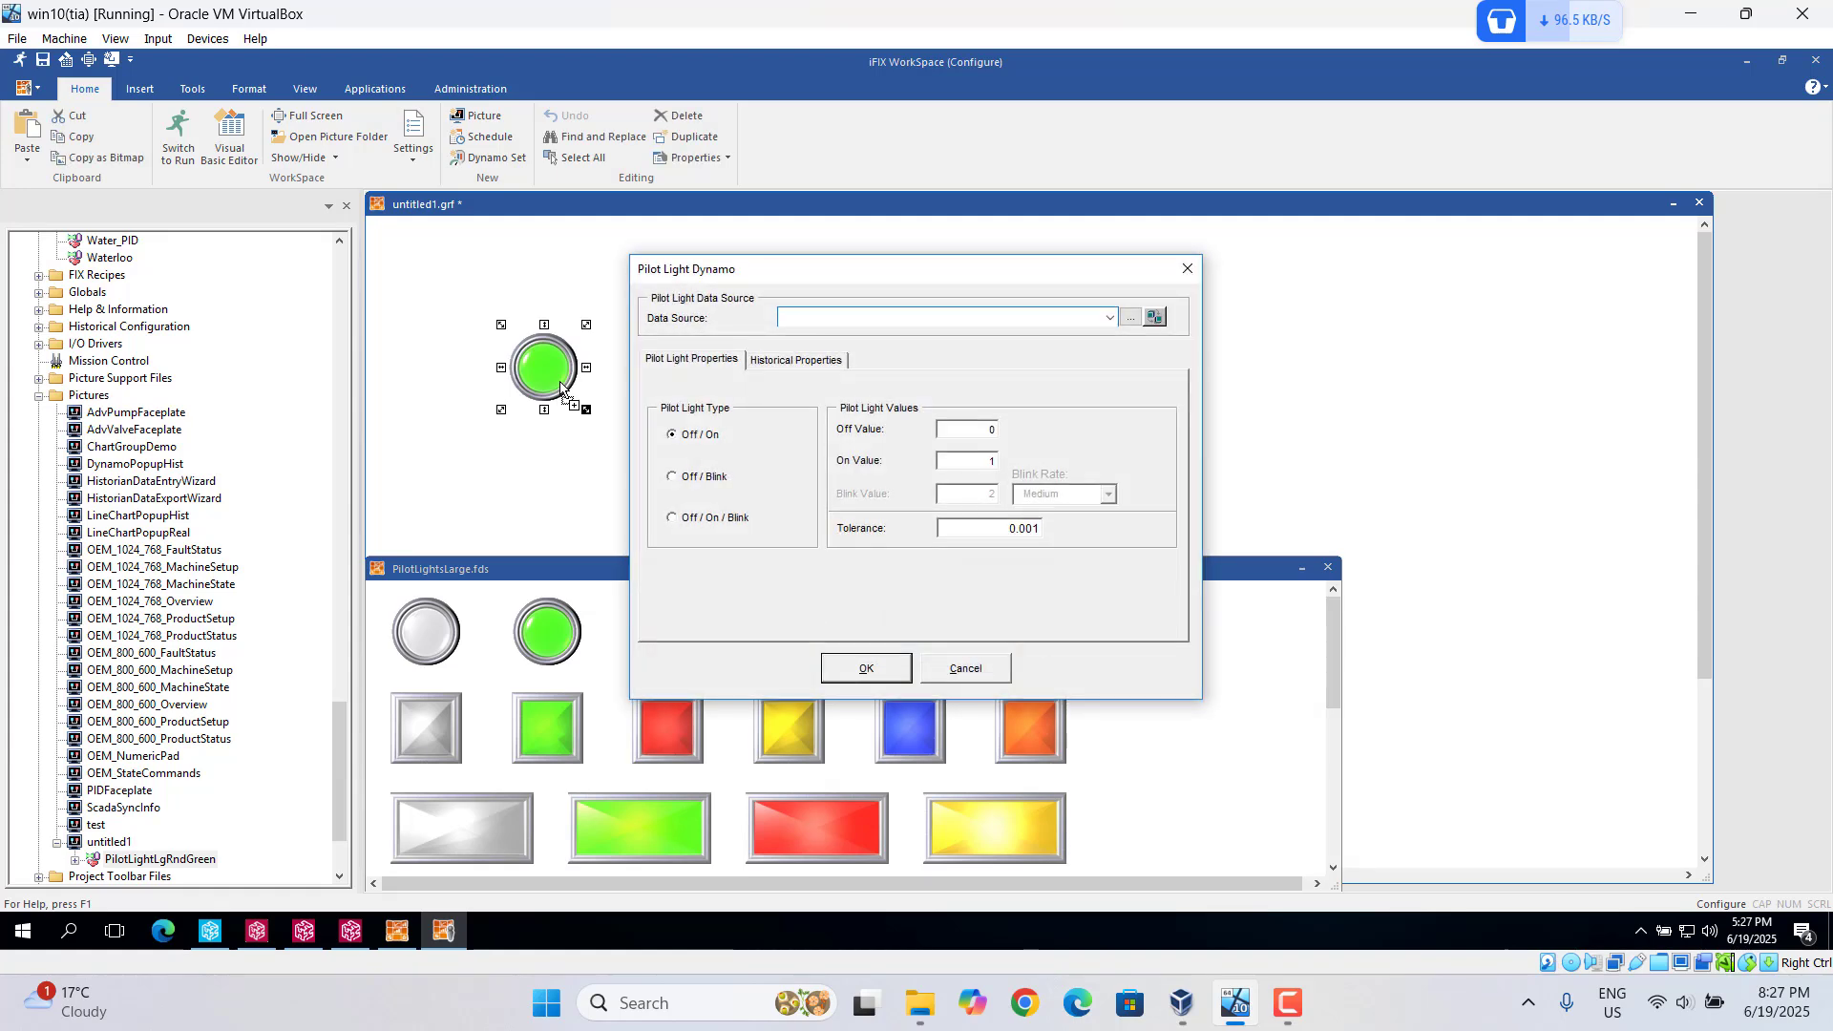
click(1129, 318)
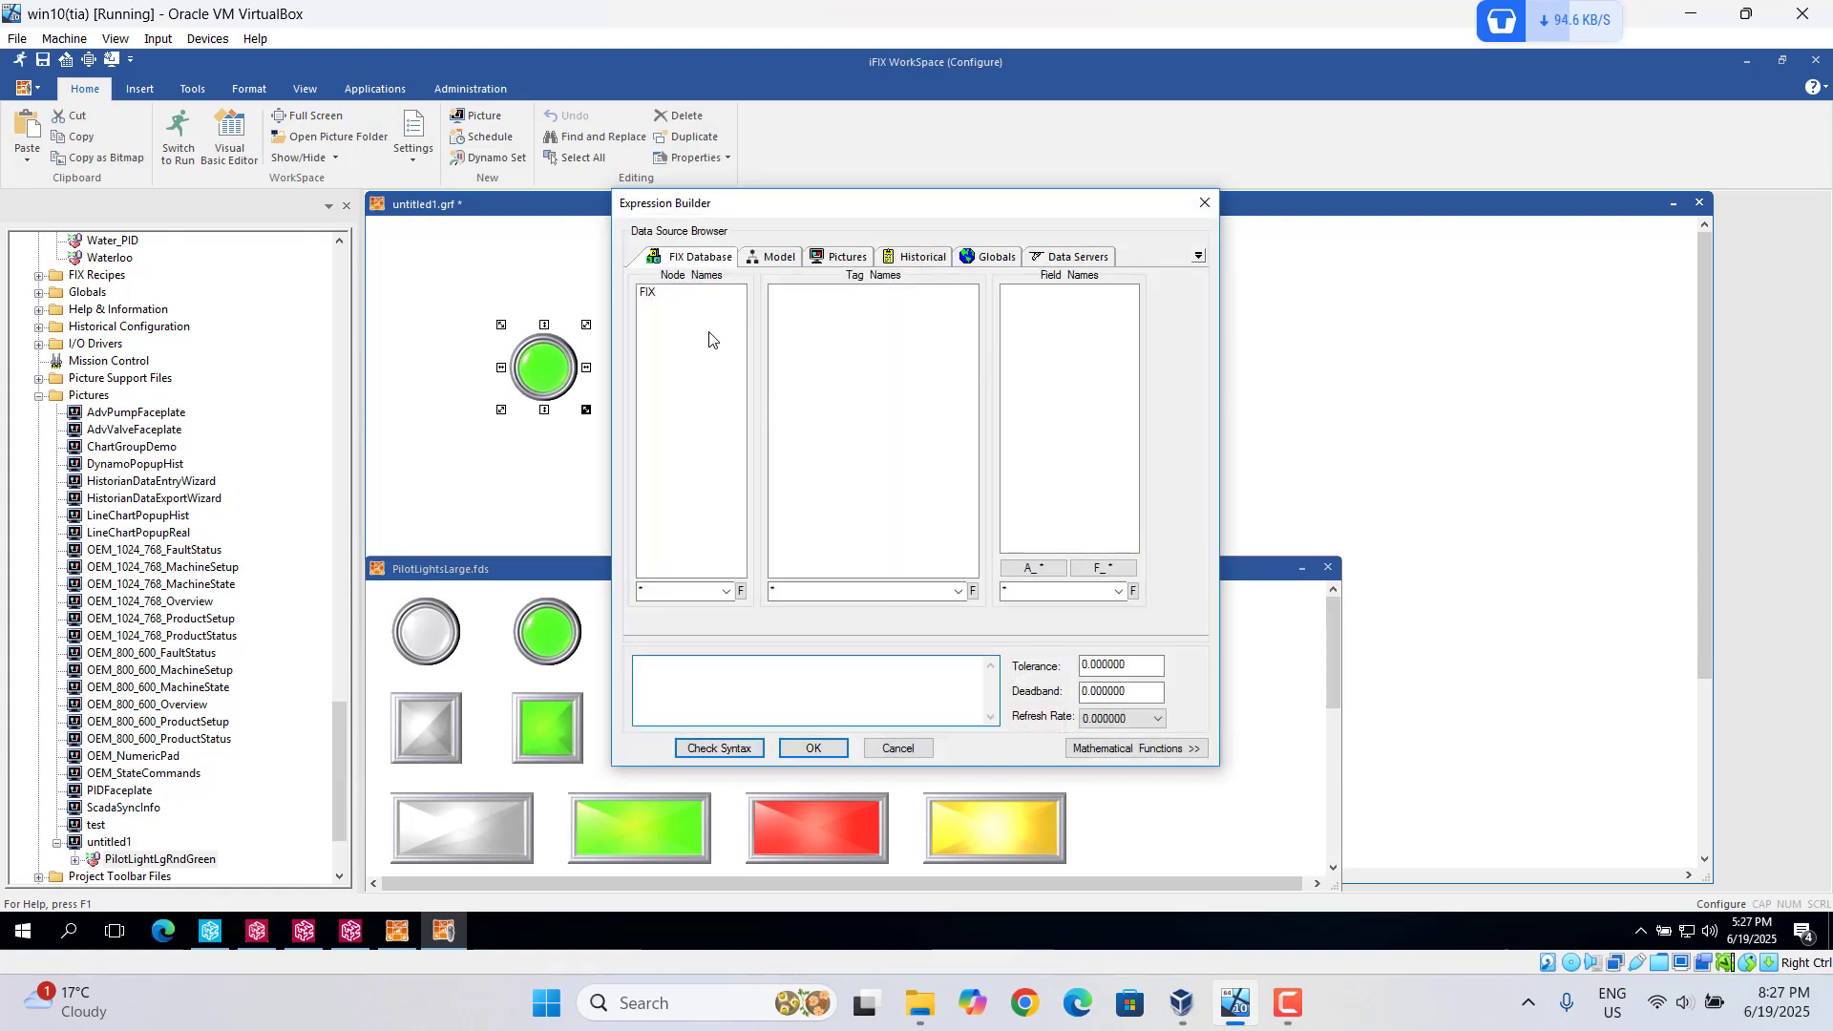
click(649, 296)
click(787, 295)
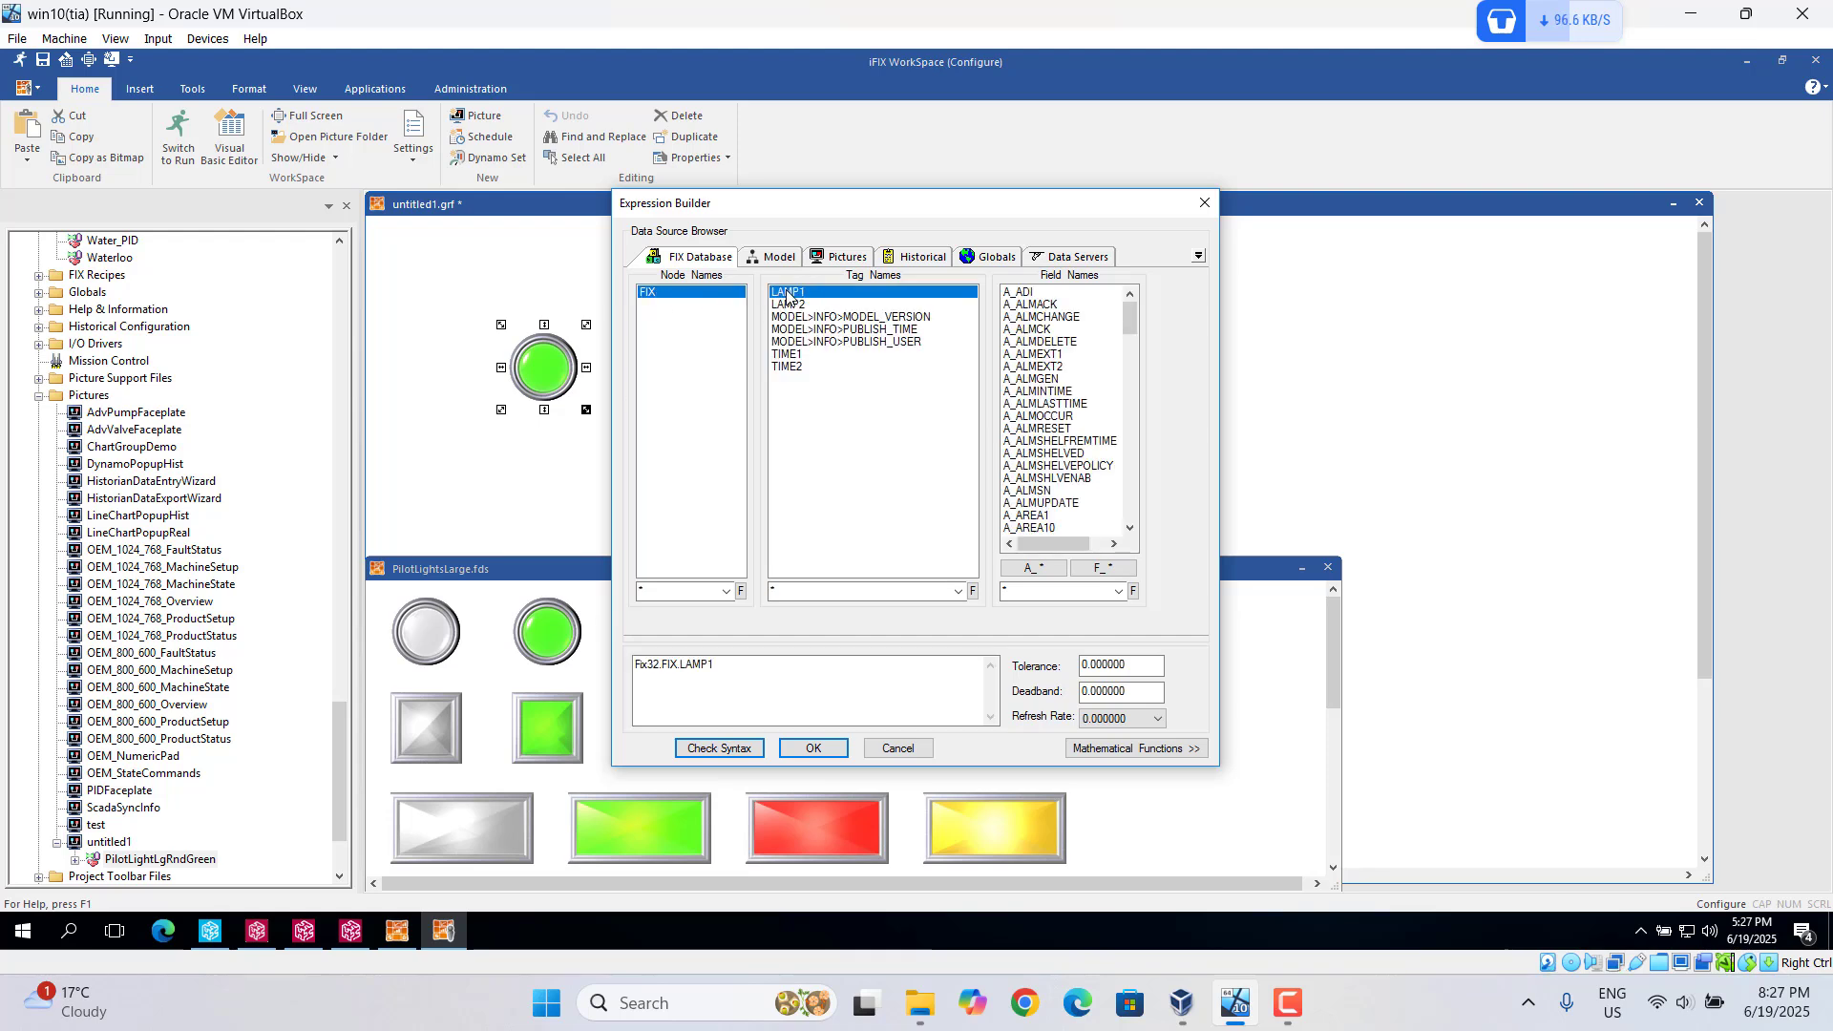
click(1102, 570)
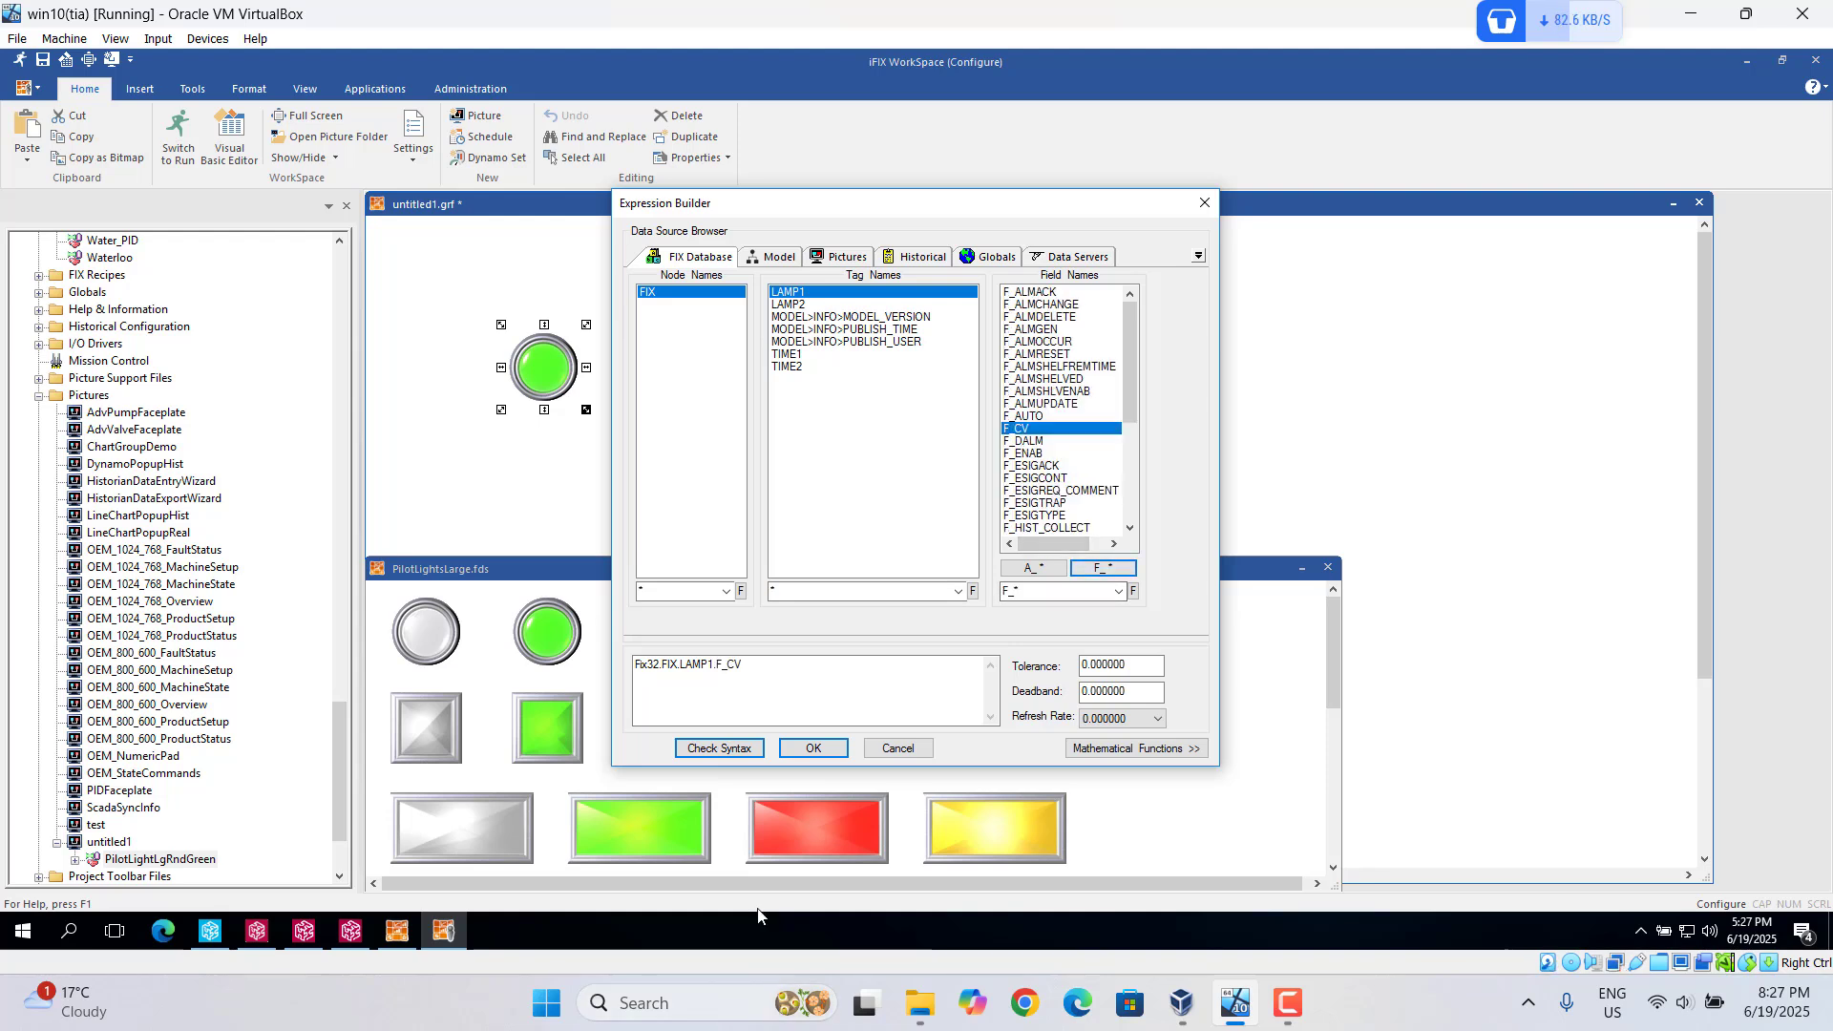
click(717, 751)
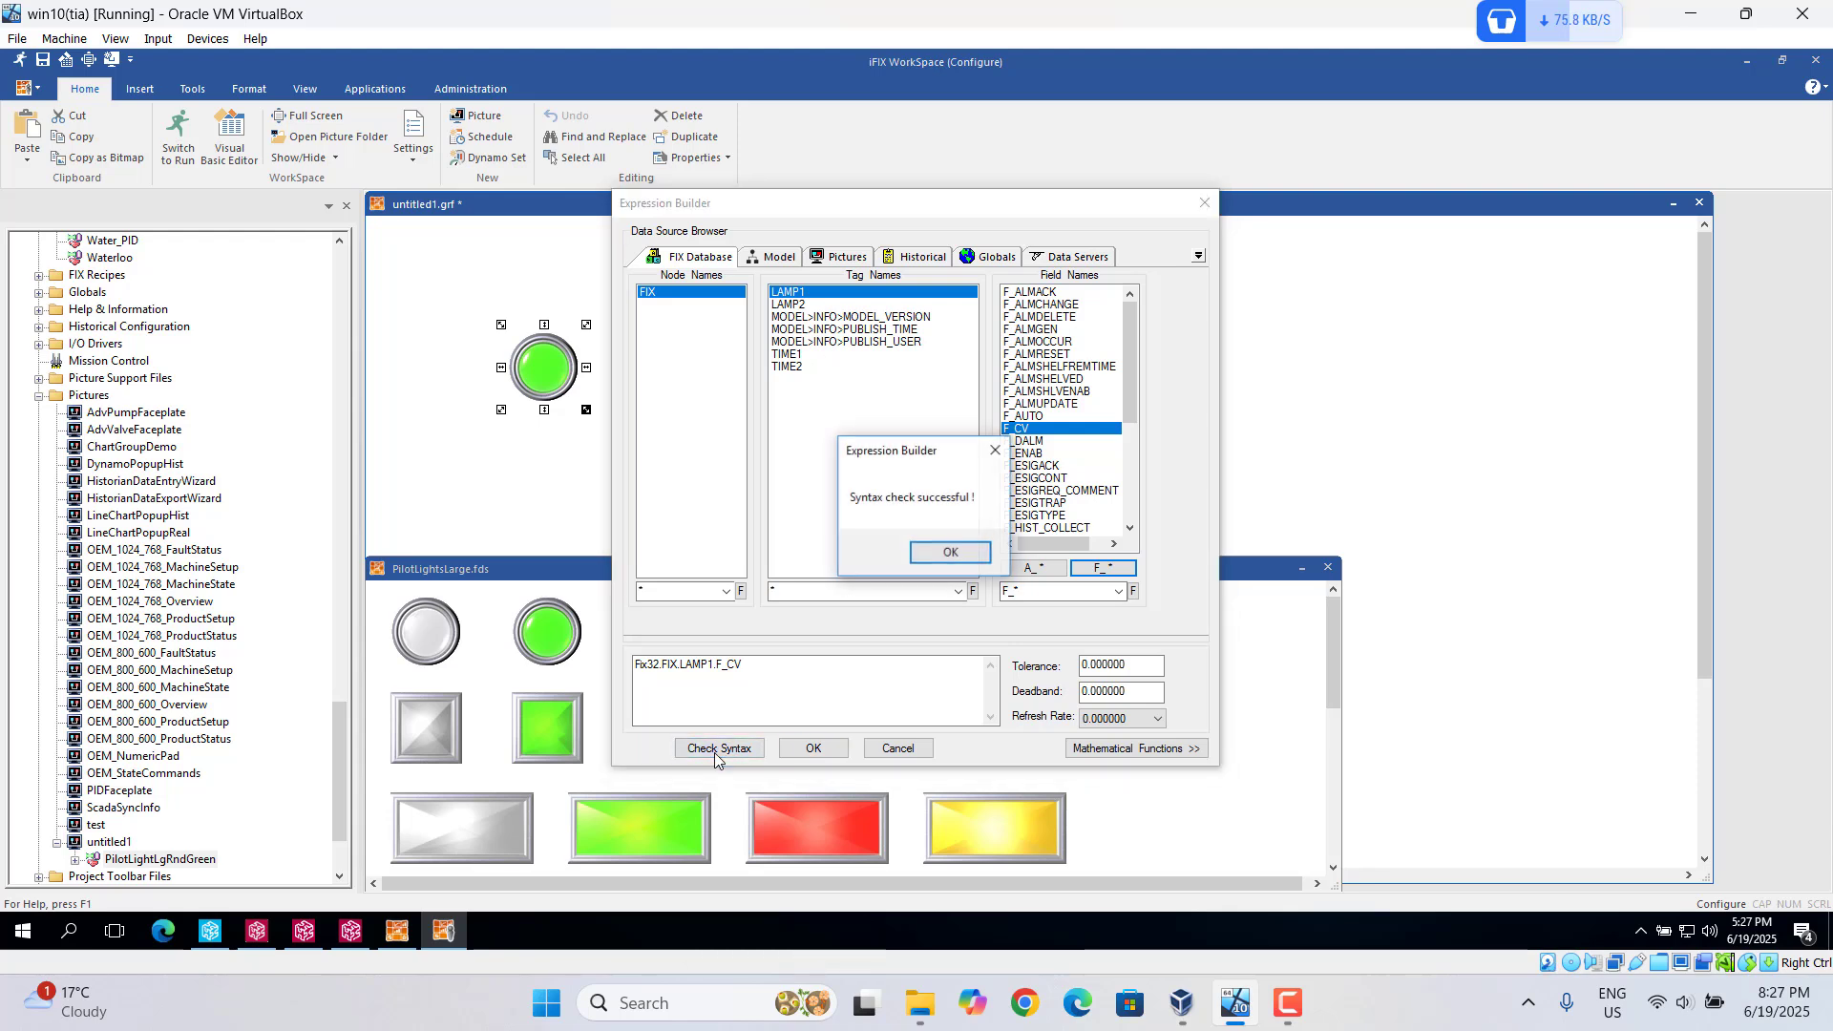
click(947, 558)
click(813, 748)
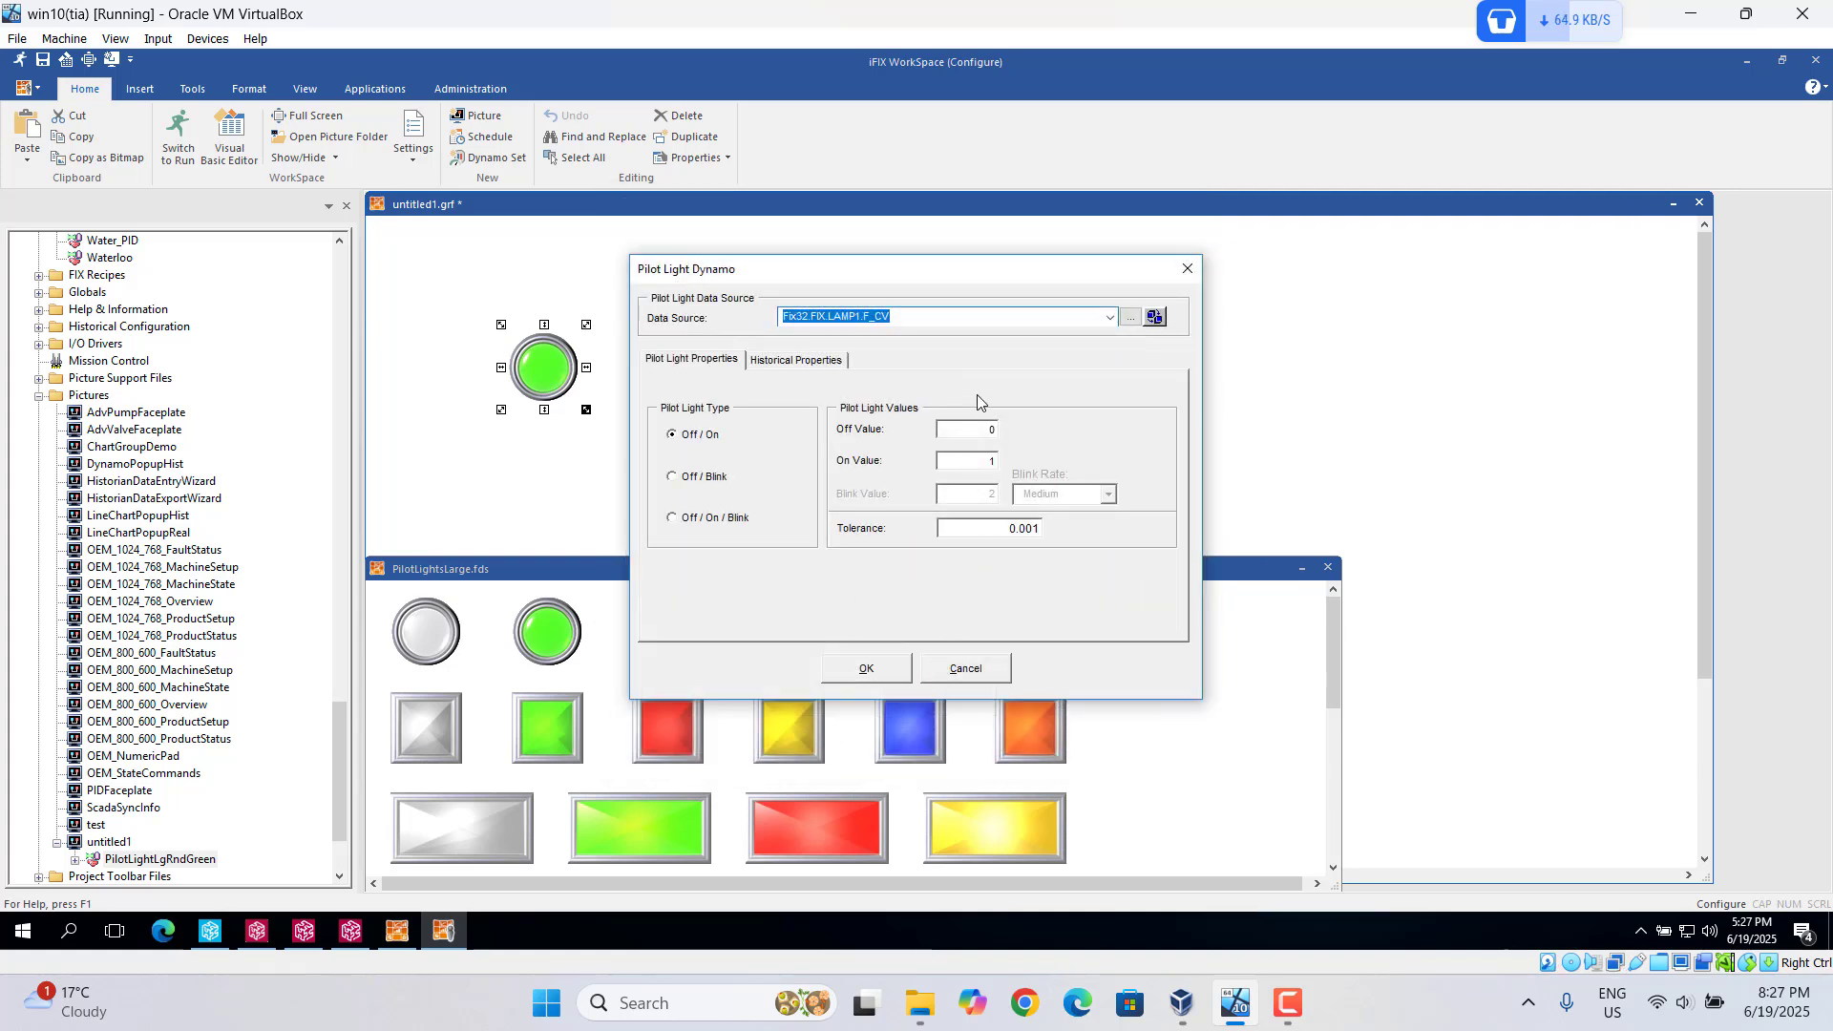
click(862, 670)
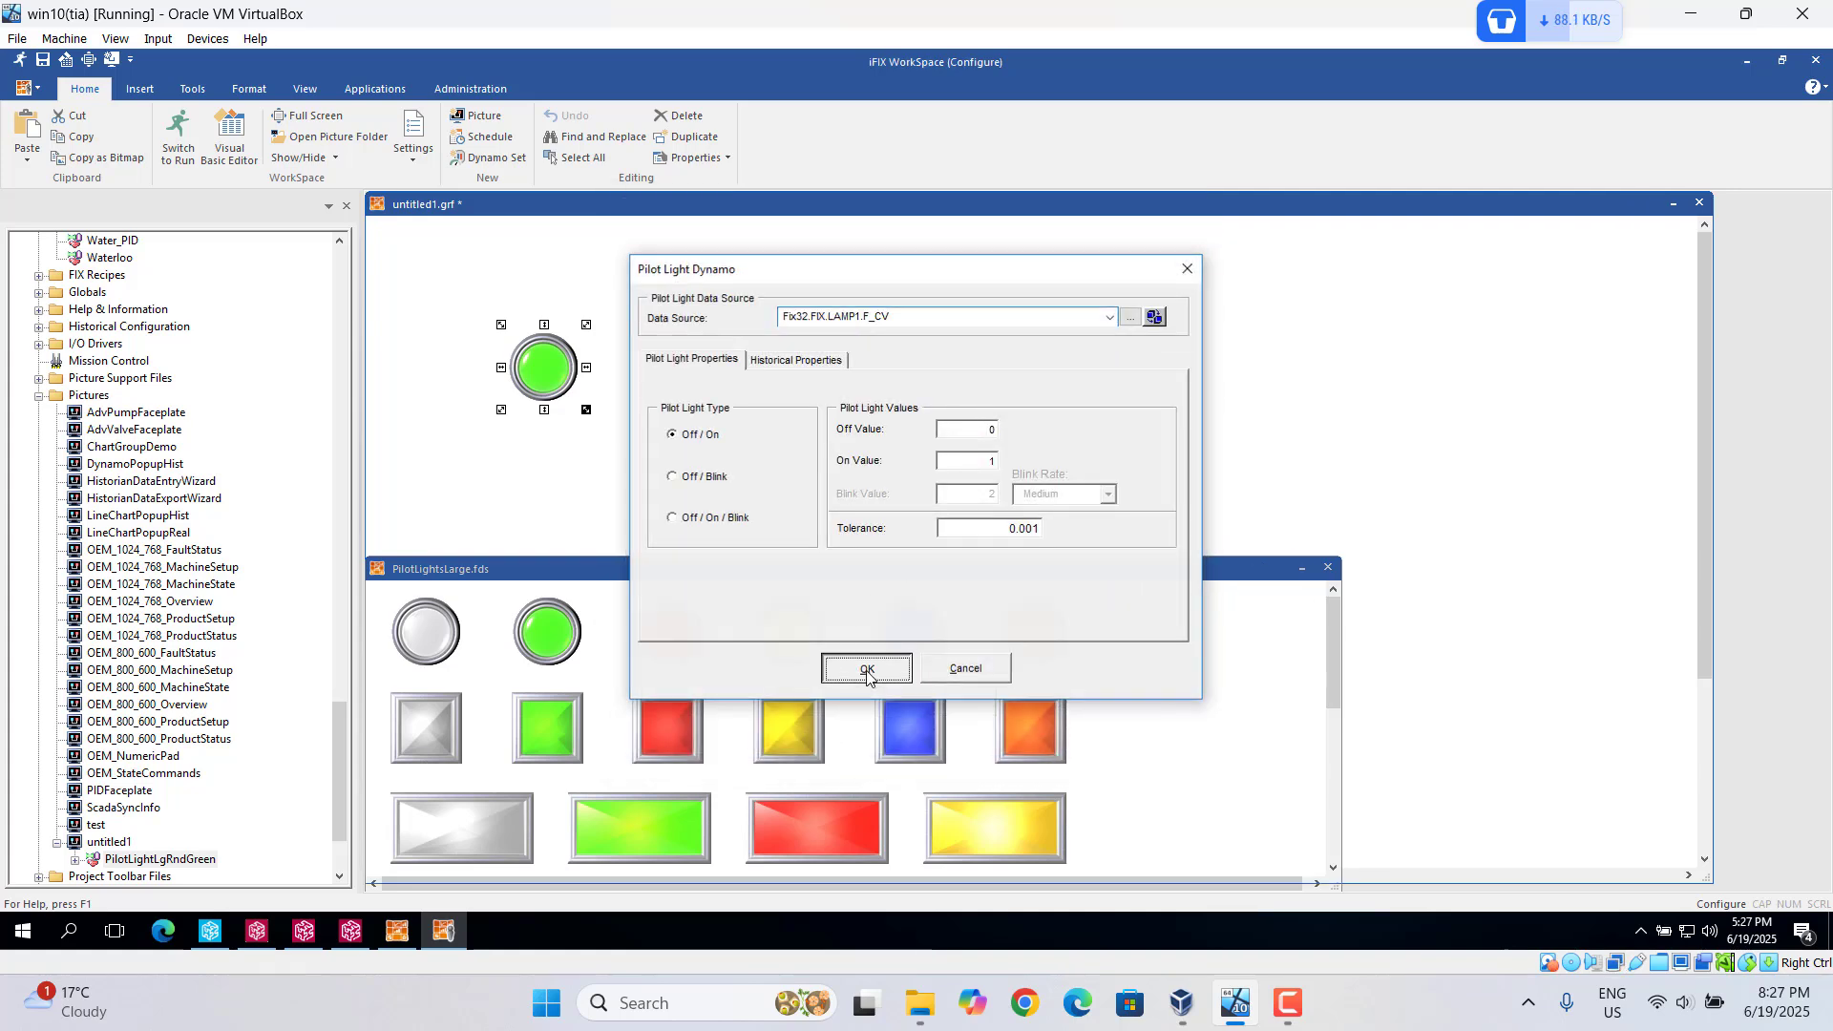
- Place the large round red pilot light beside the green one and set its data source to Fix32.FIX.LAMP2.F_CV
drag(679, 651, 729, 387)
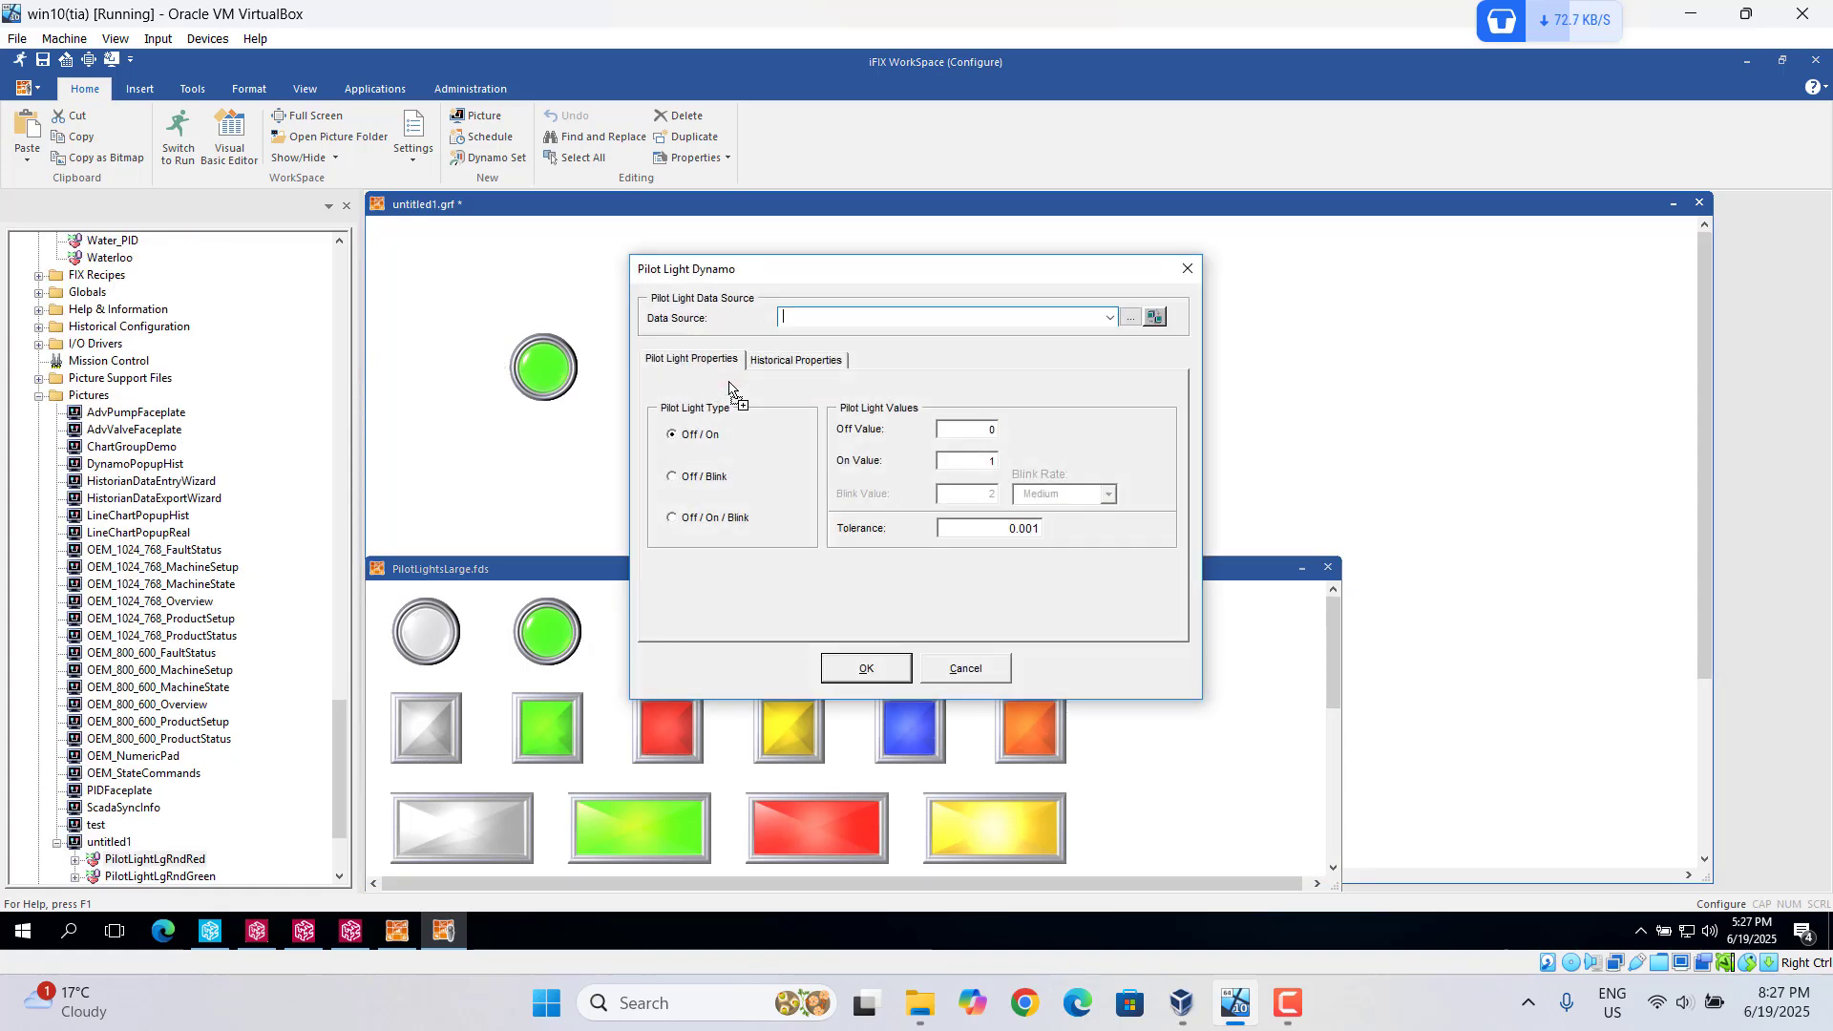
click(1133, 317)
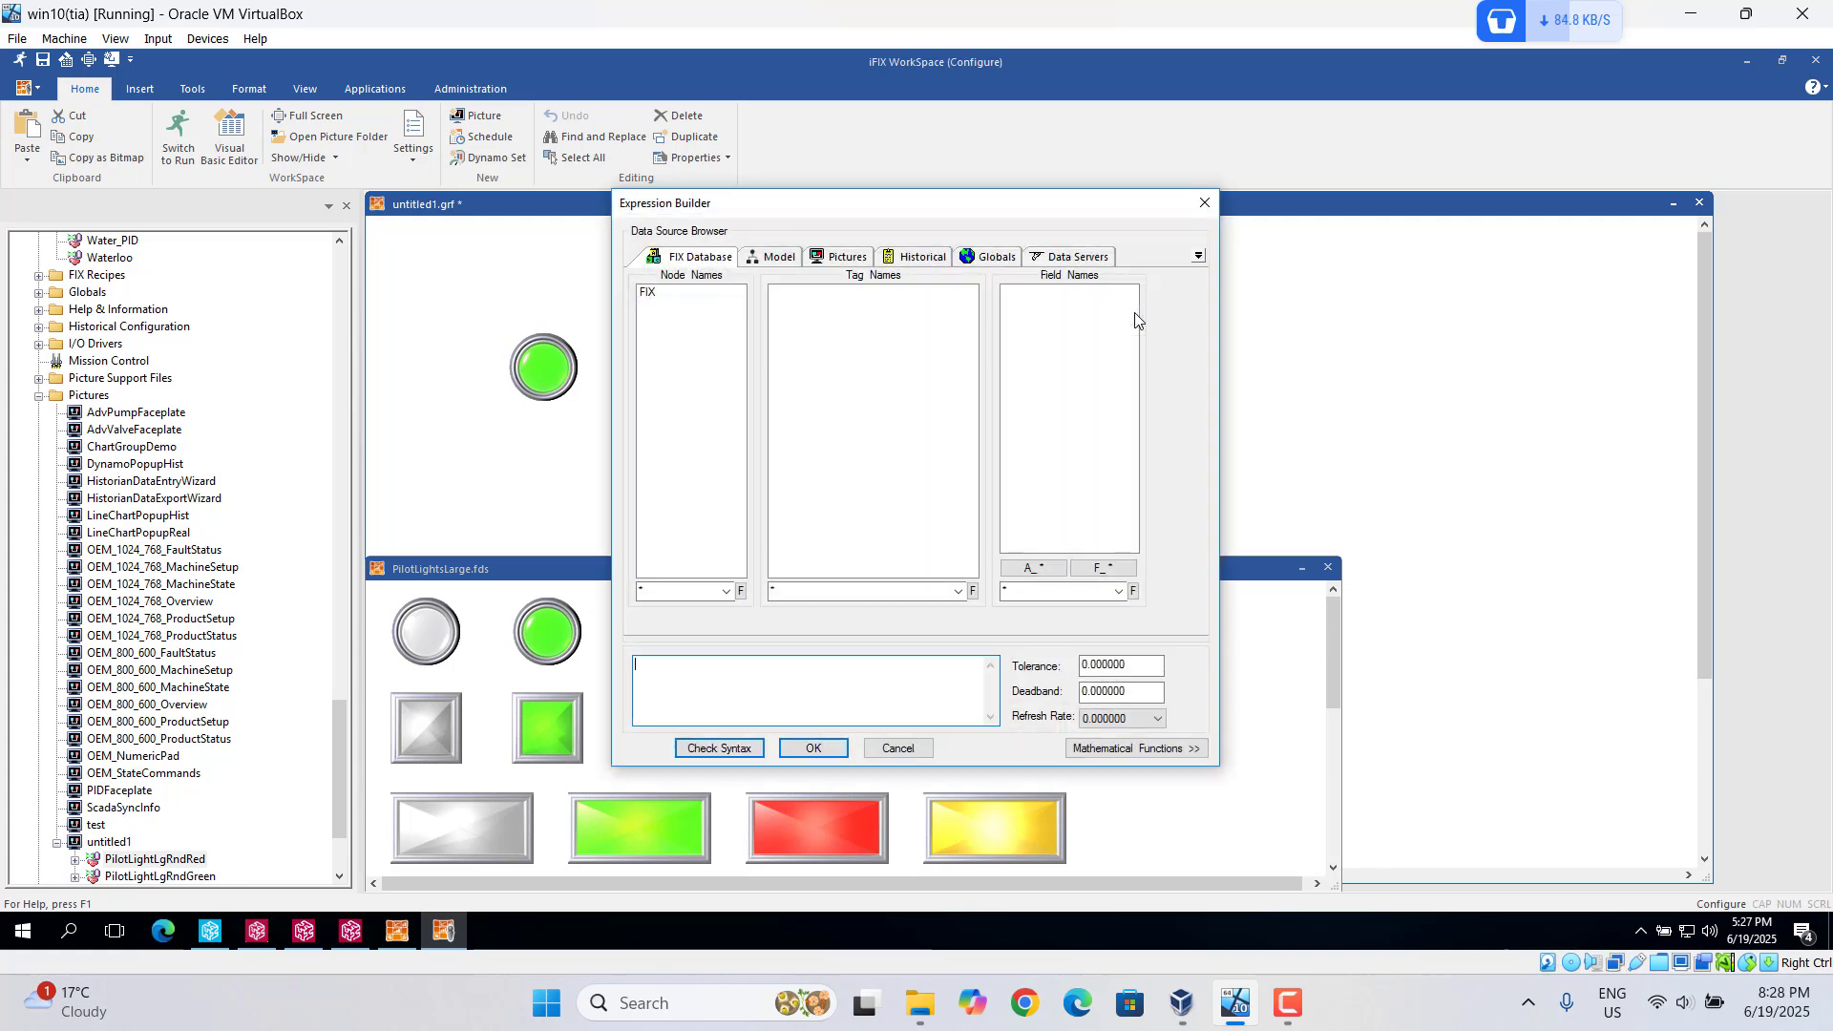
click(653, 296)
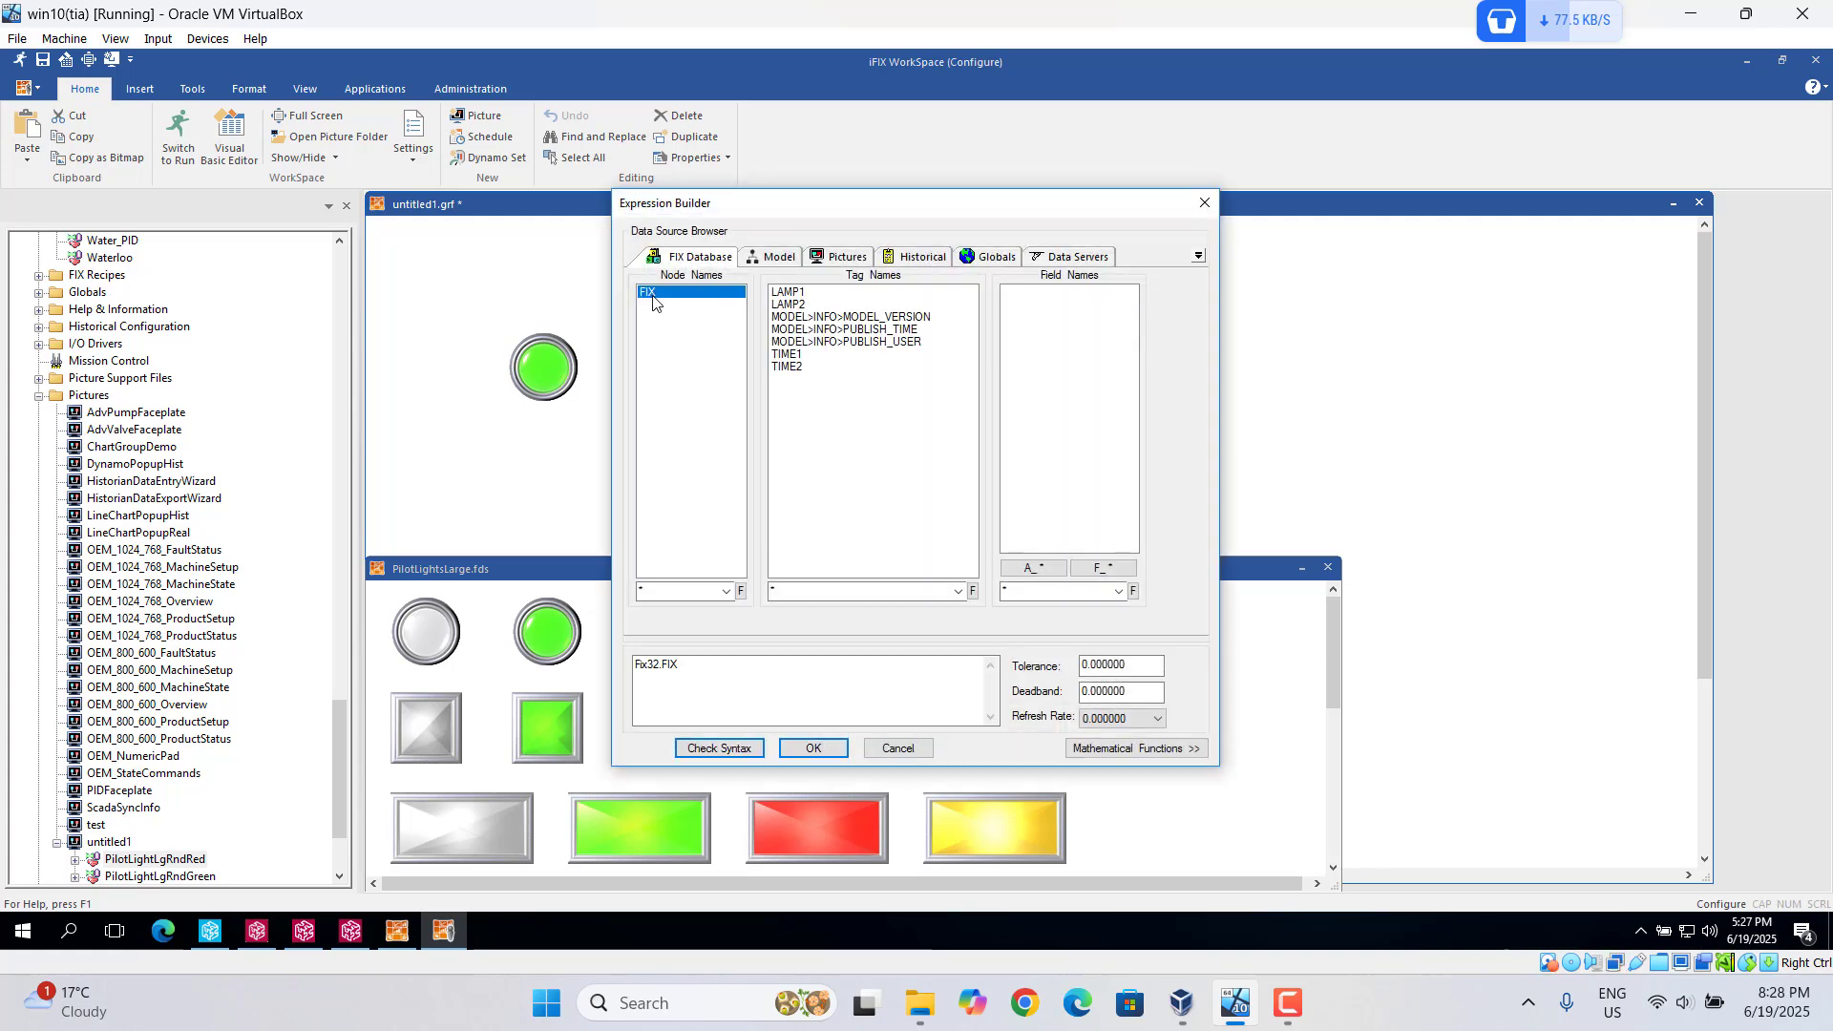
click(788, 305)
click(1103, 567)
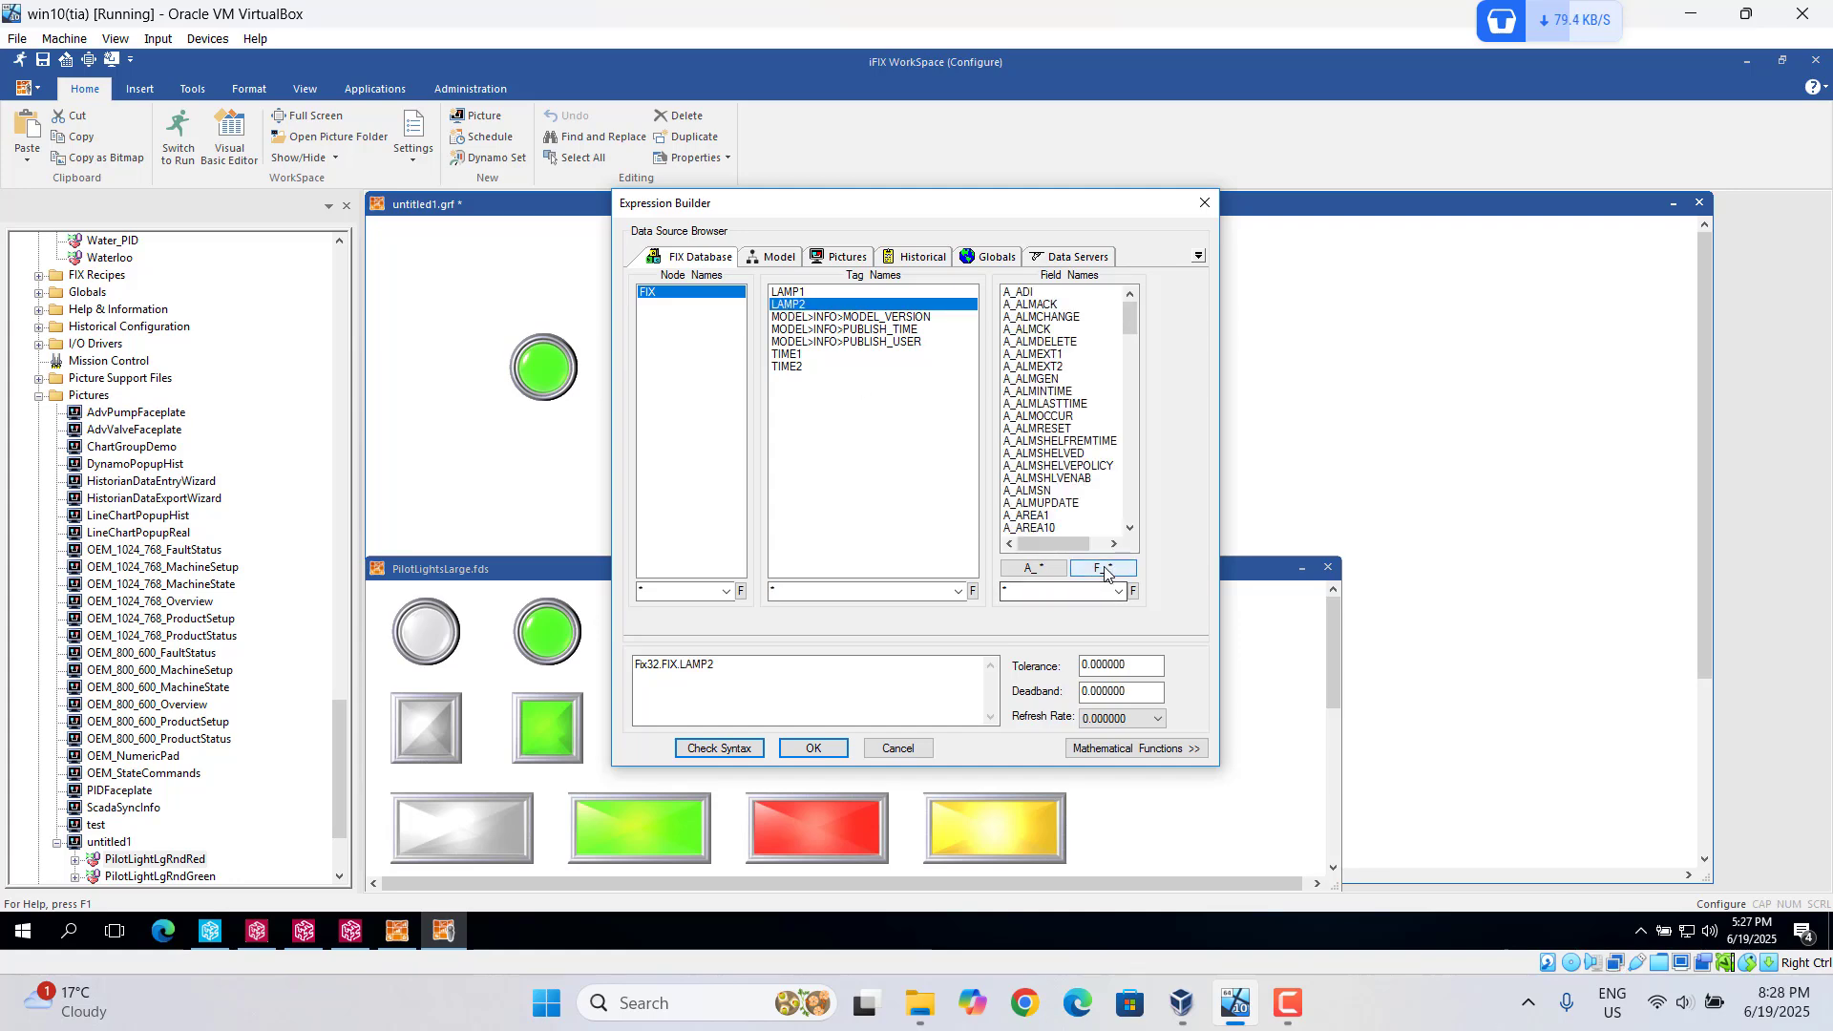
click(802, 751)
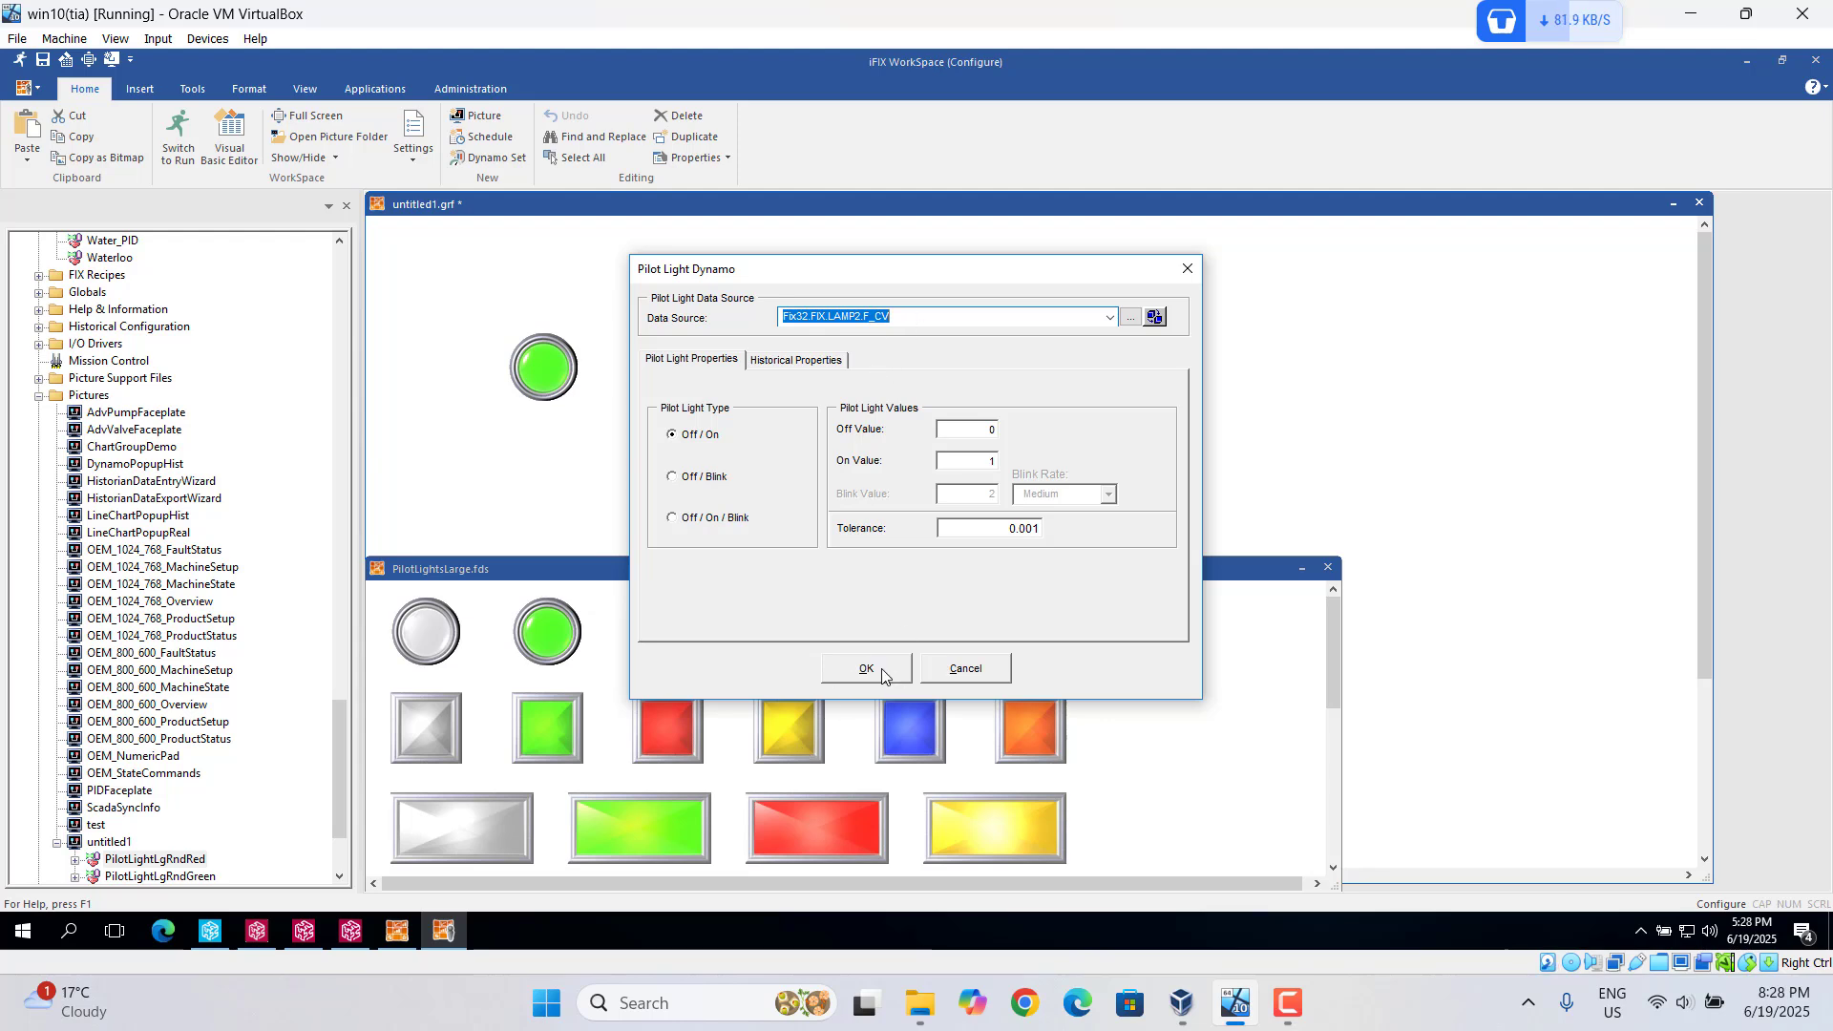
click(880, 668)
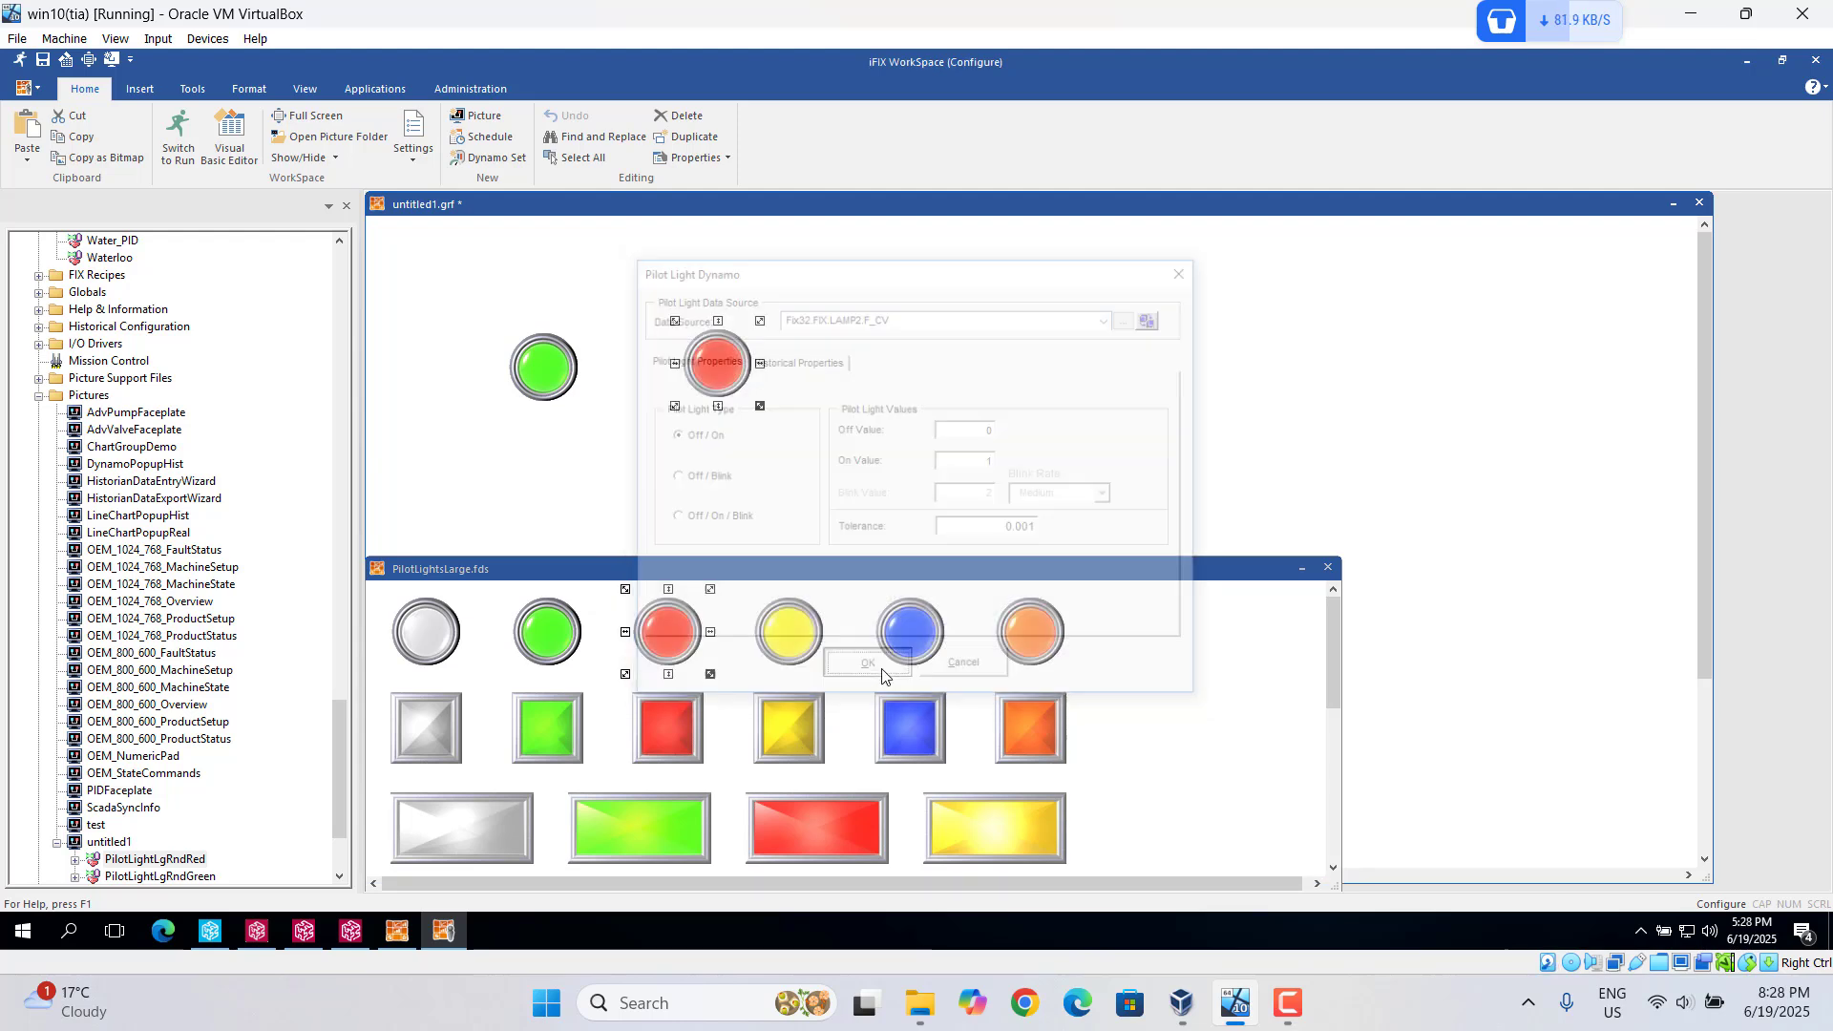
- Close the PilotLightsLarge dynamo set and switch the workspace to run mode
click(1327, 570)
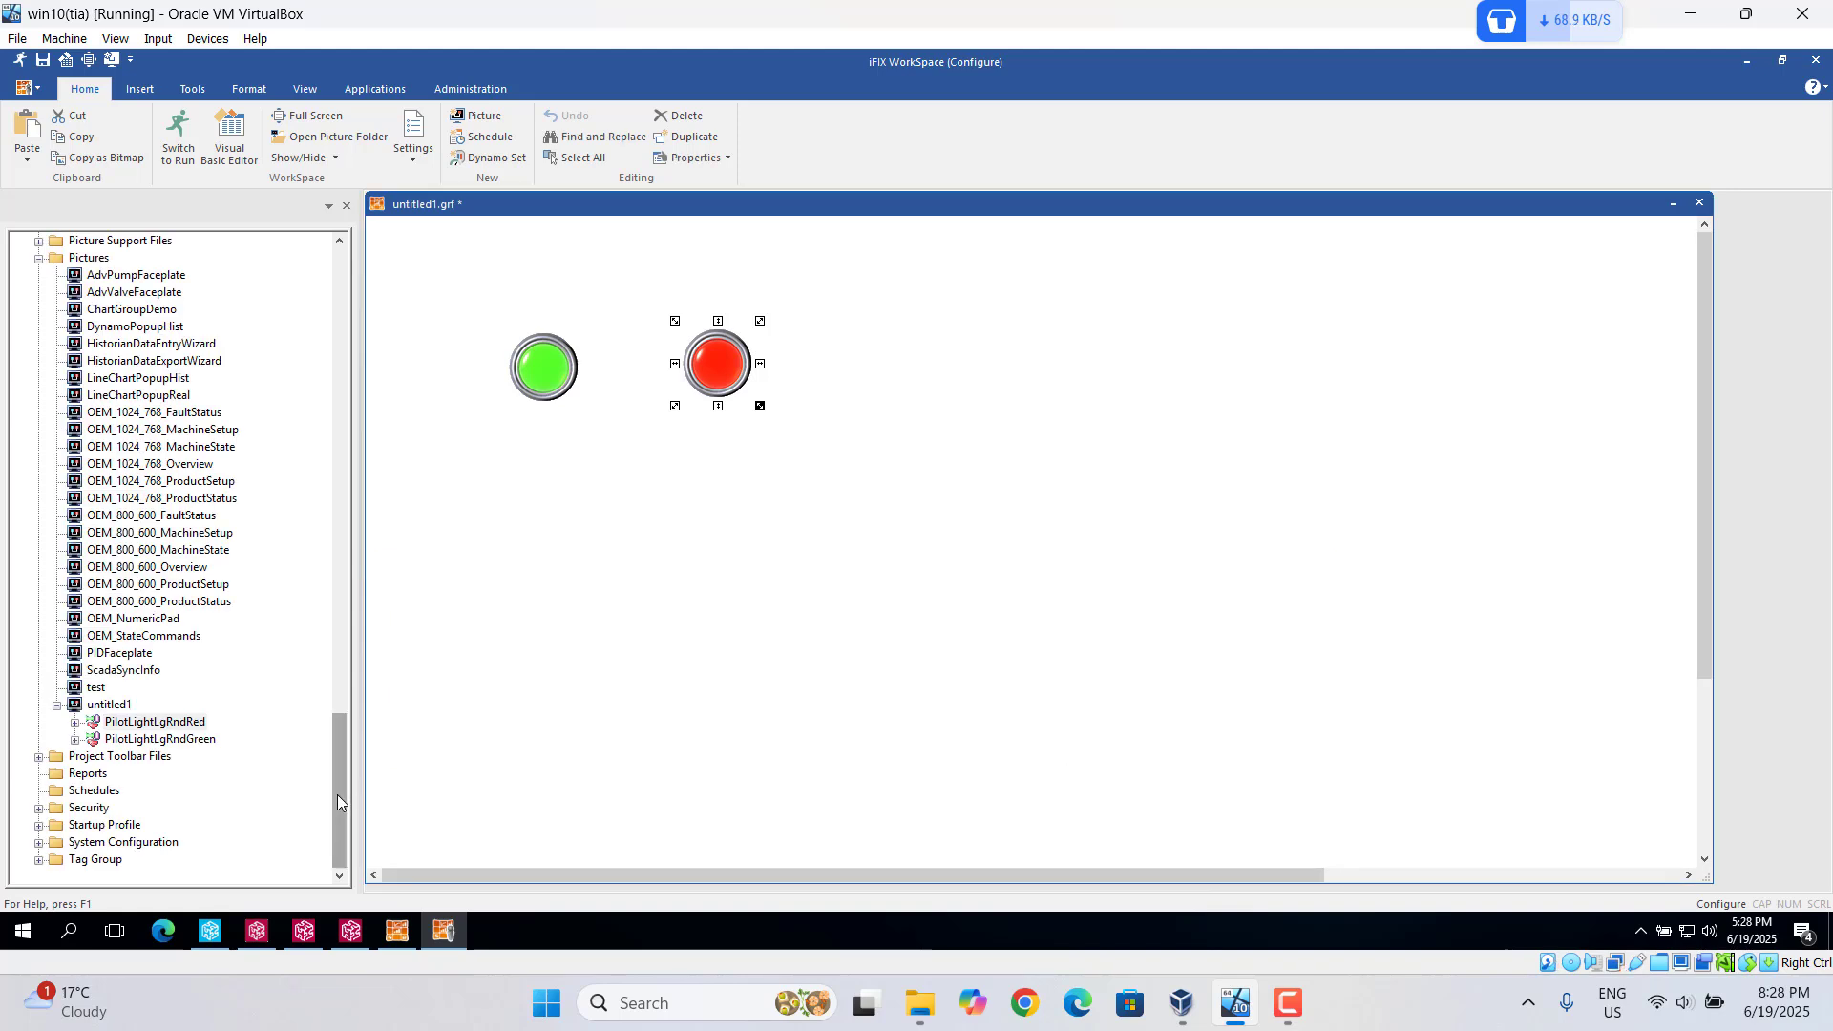
drag(336, 794, 324, 356)
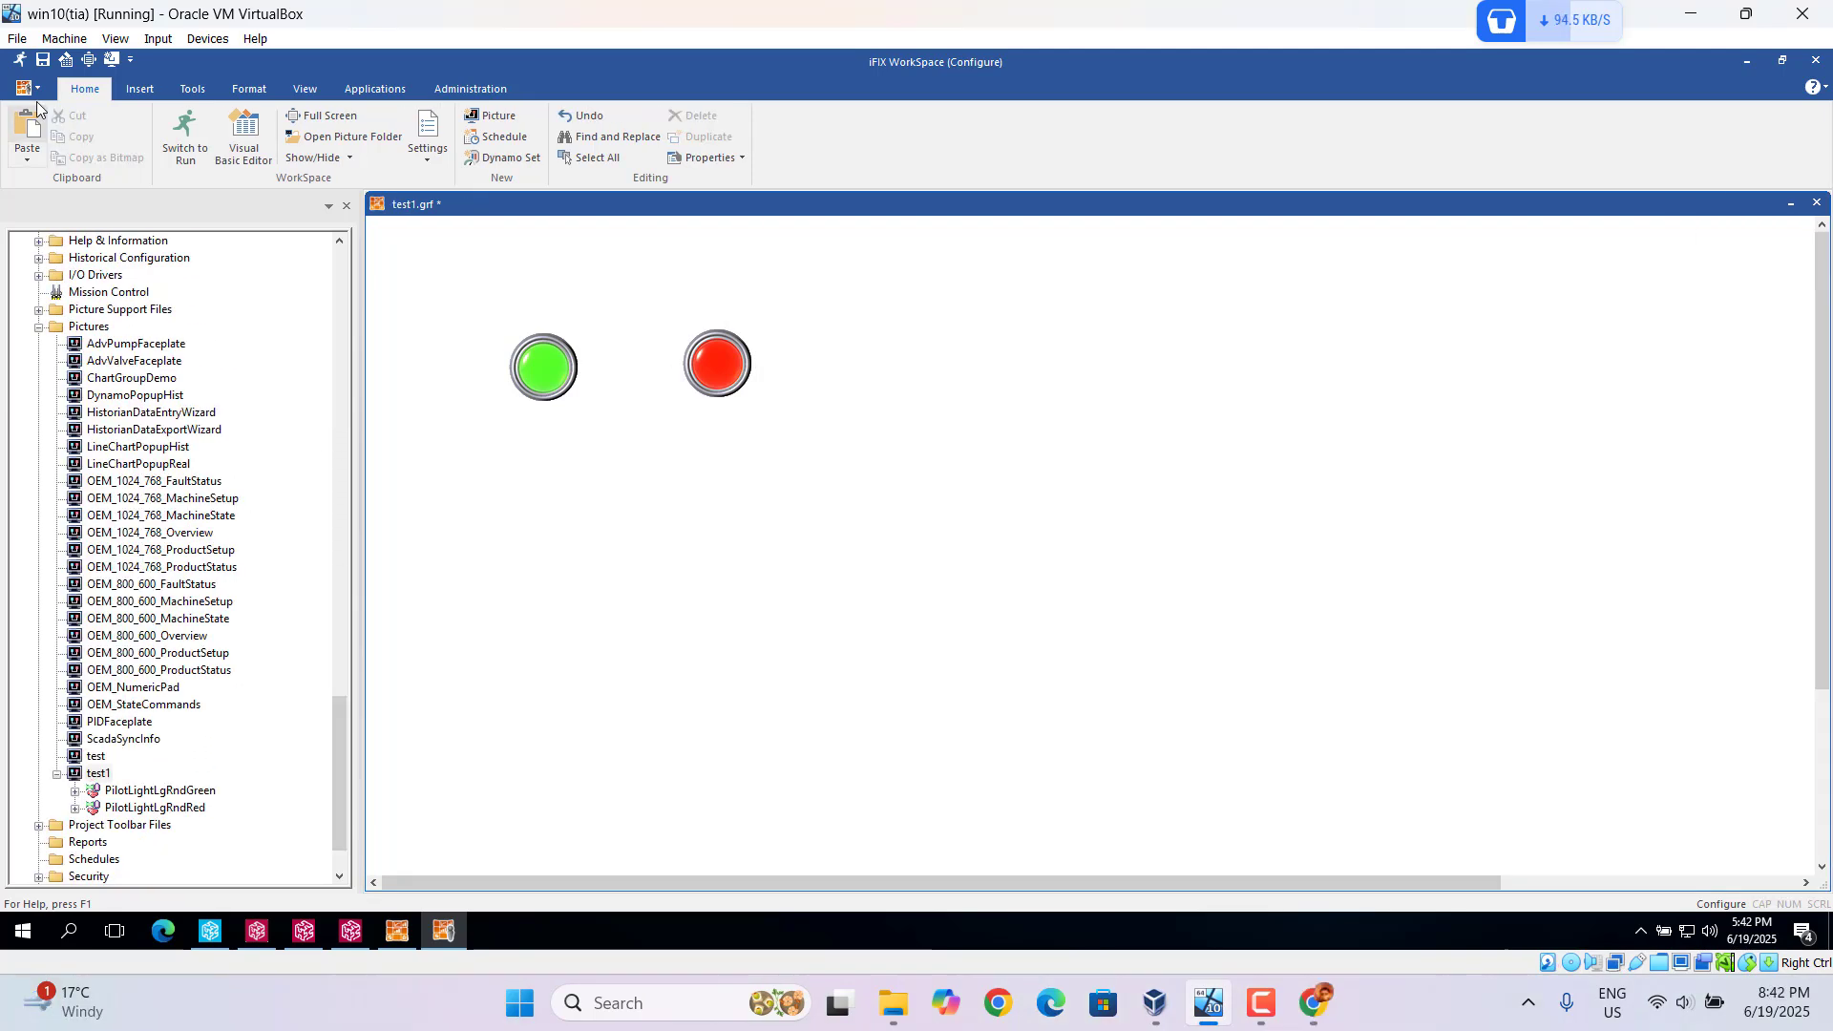
click(180, 139)
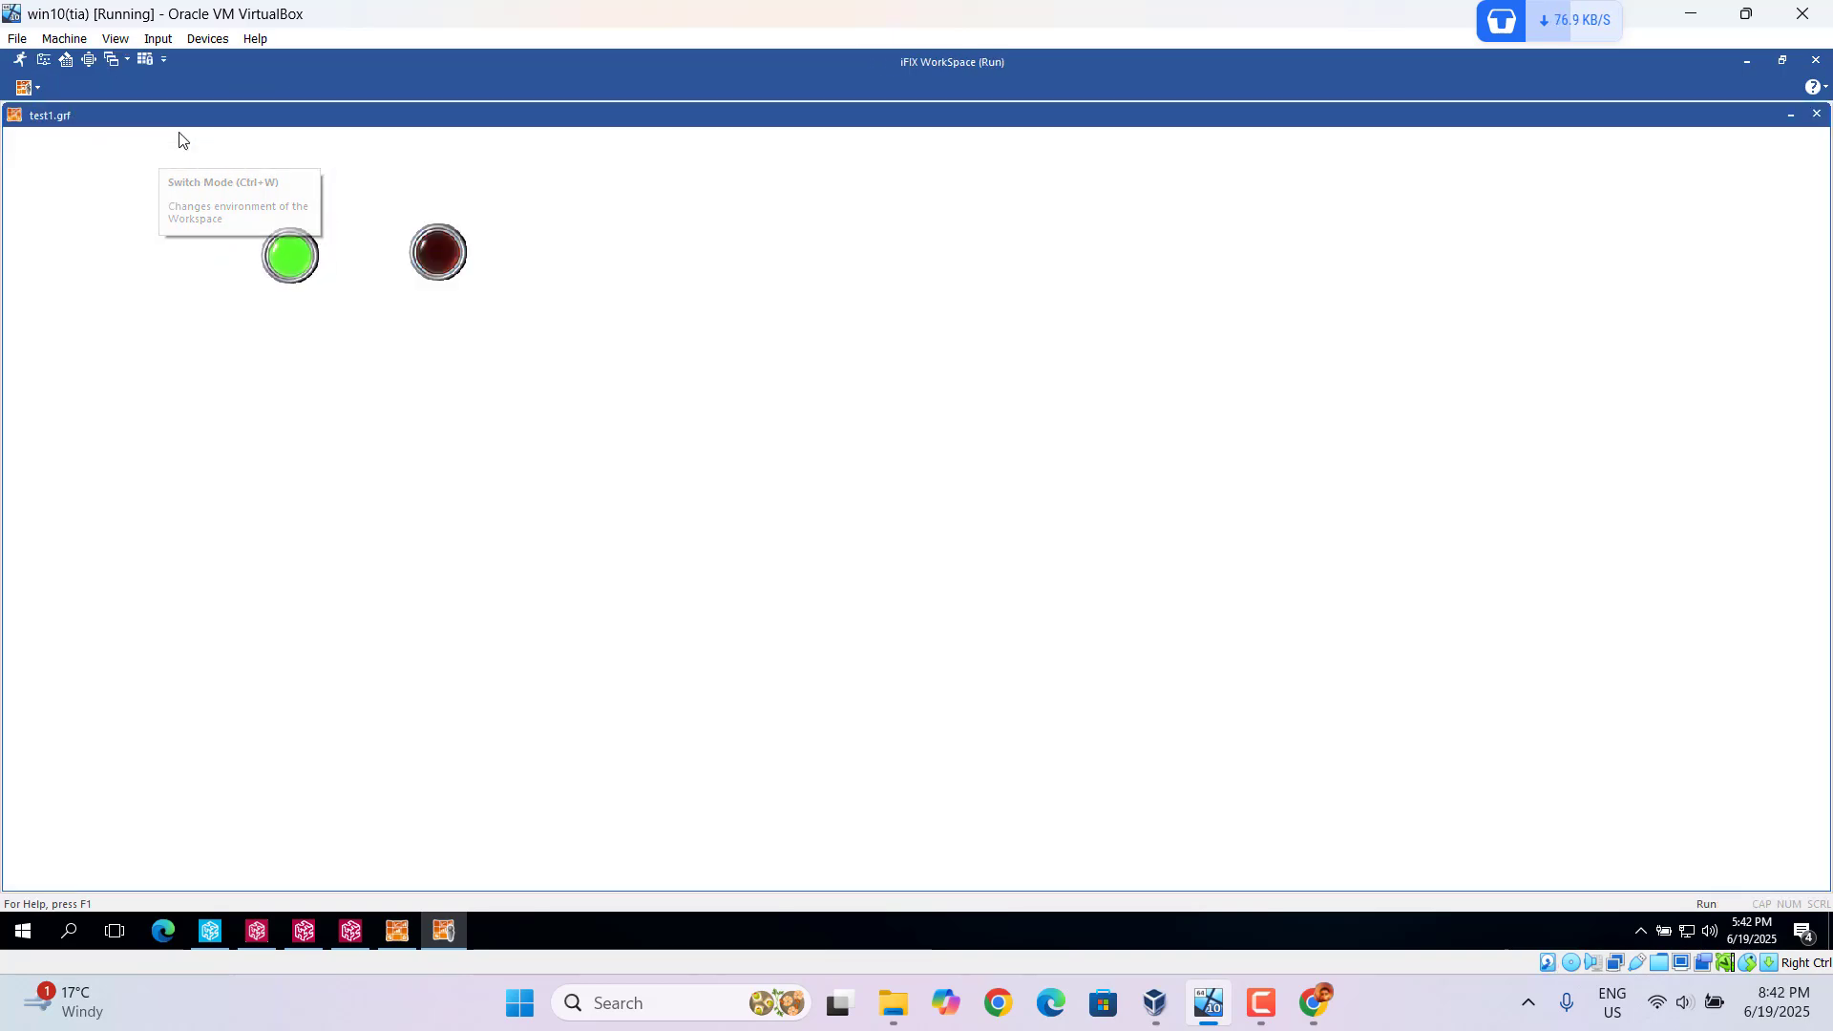
- Switch to Unity Pro XL and connect the project to the PLC
click(196, 920)
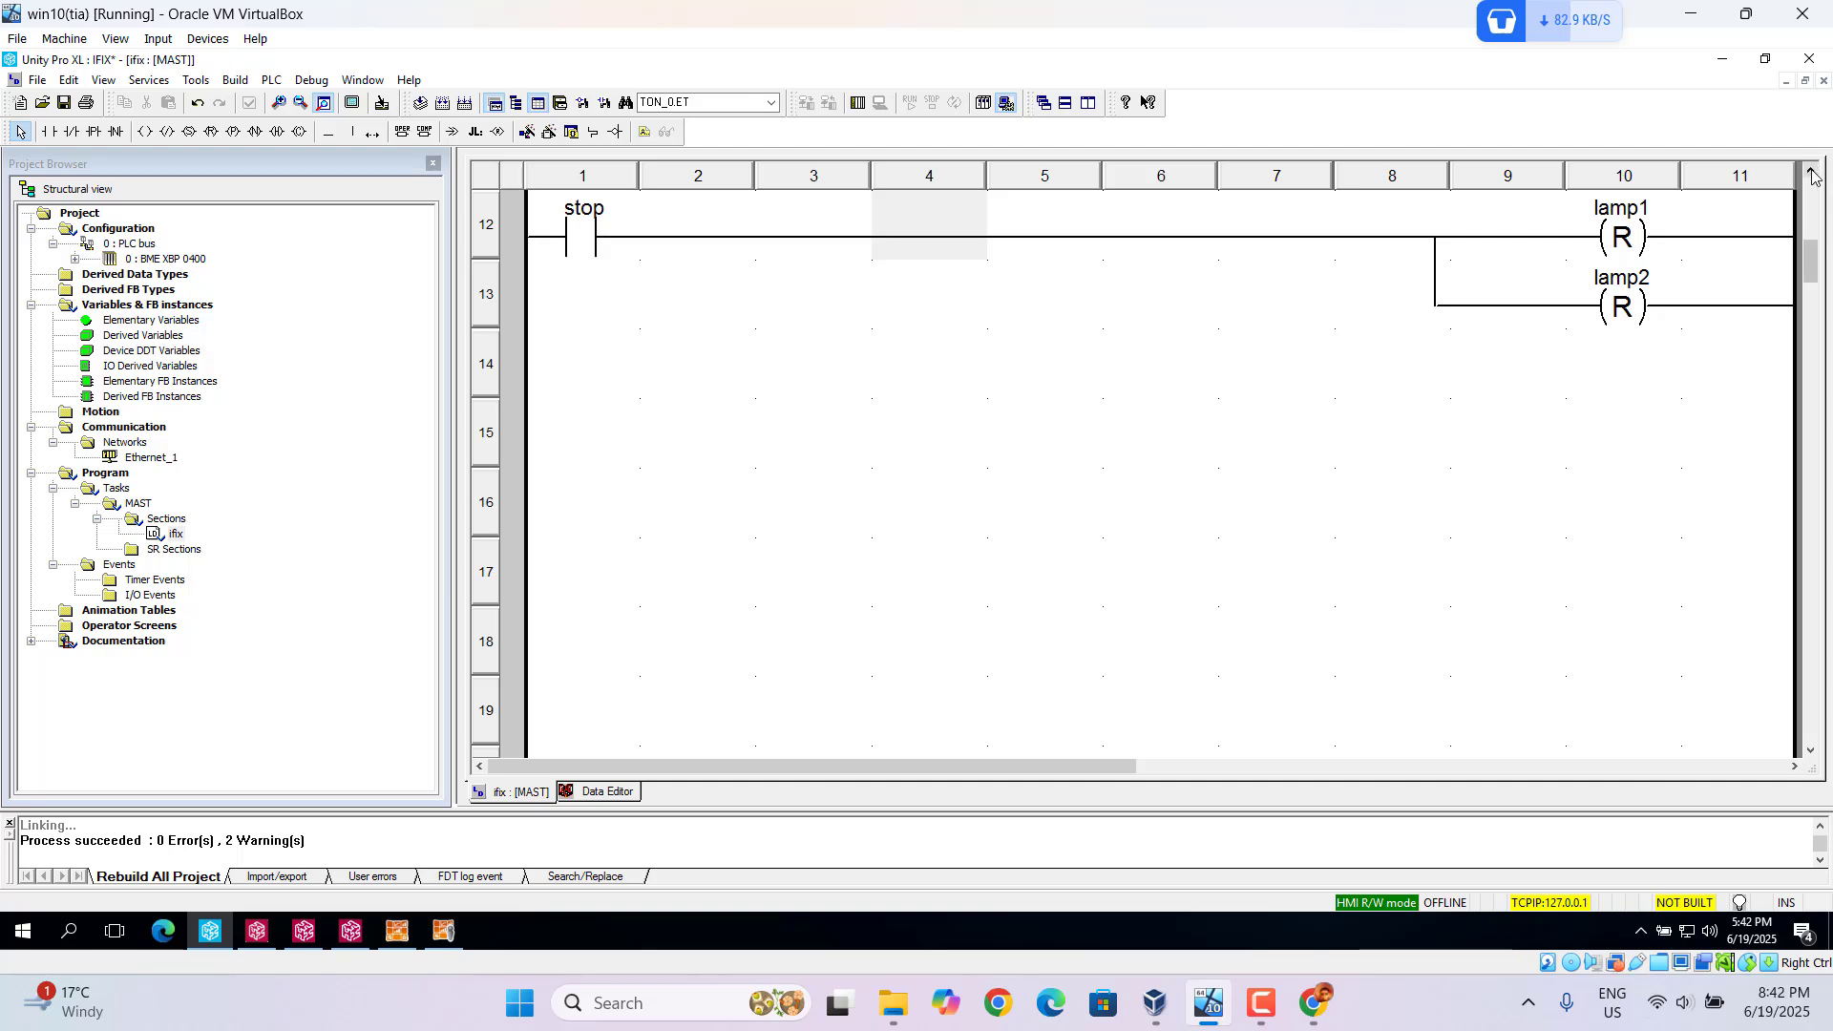
click(1812, 200)
click(1812, 200)
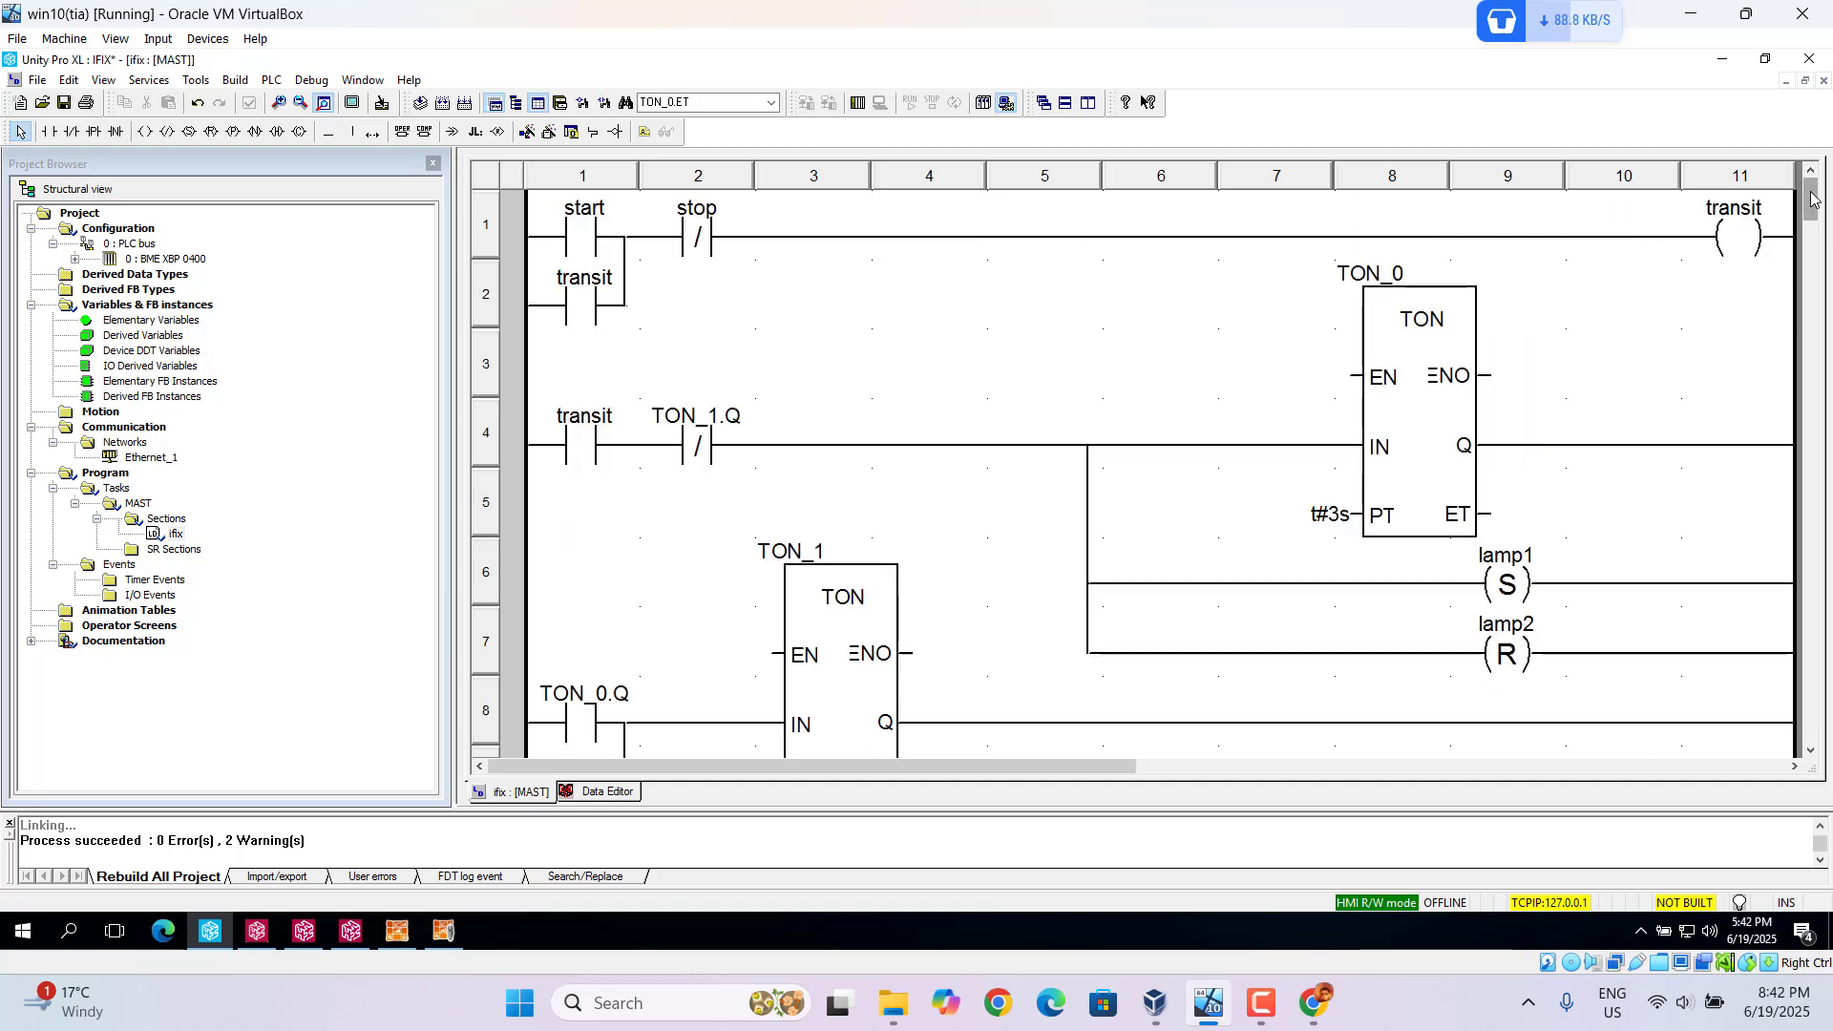
click(274, 82)
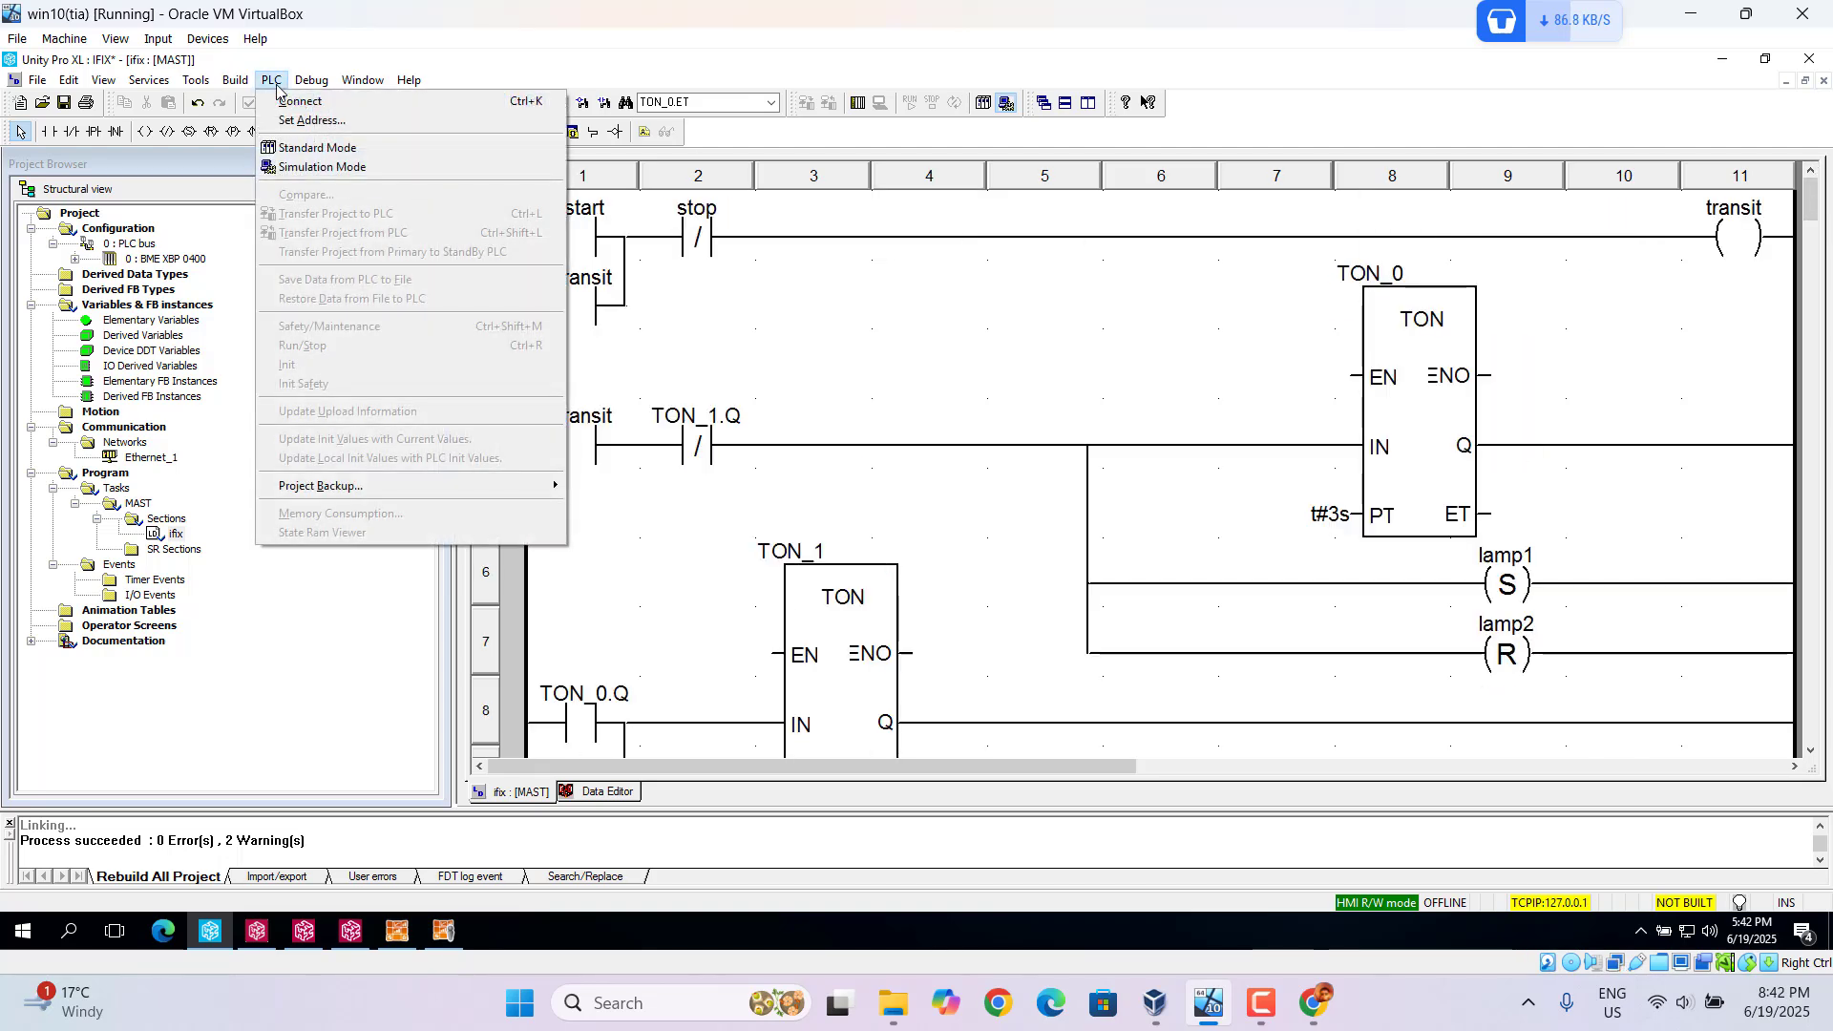
click(288, 101)
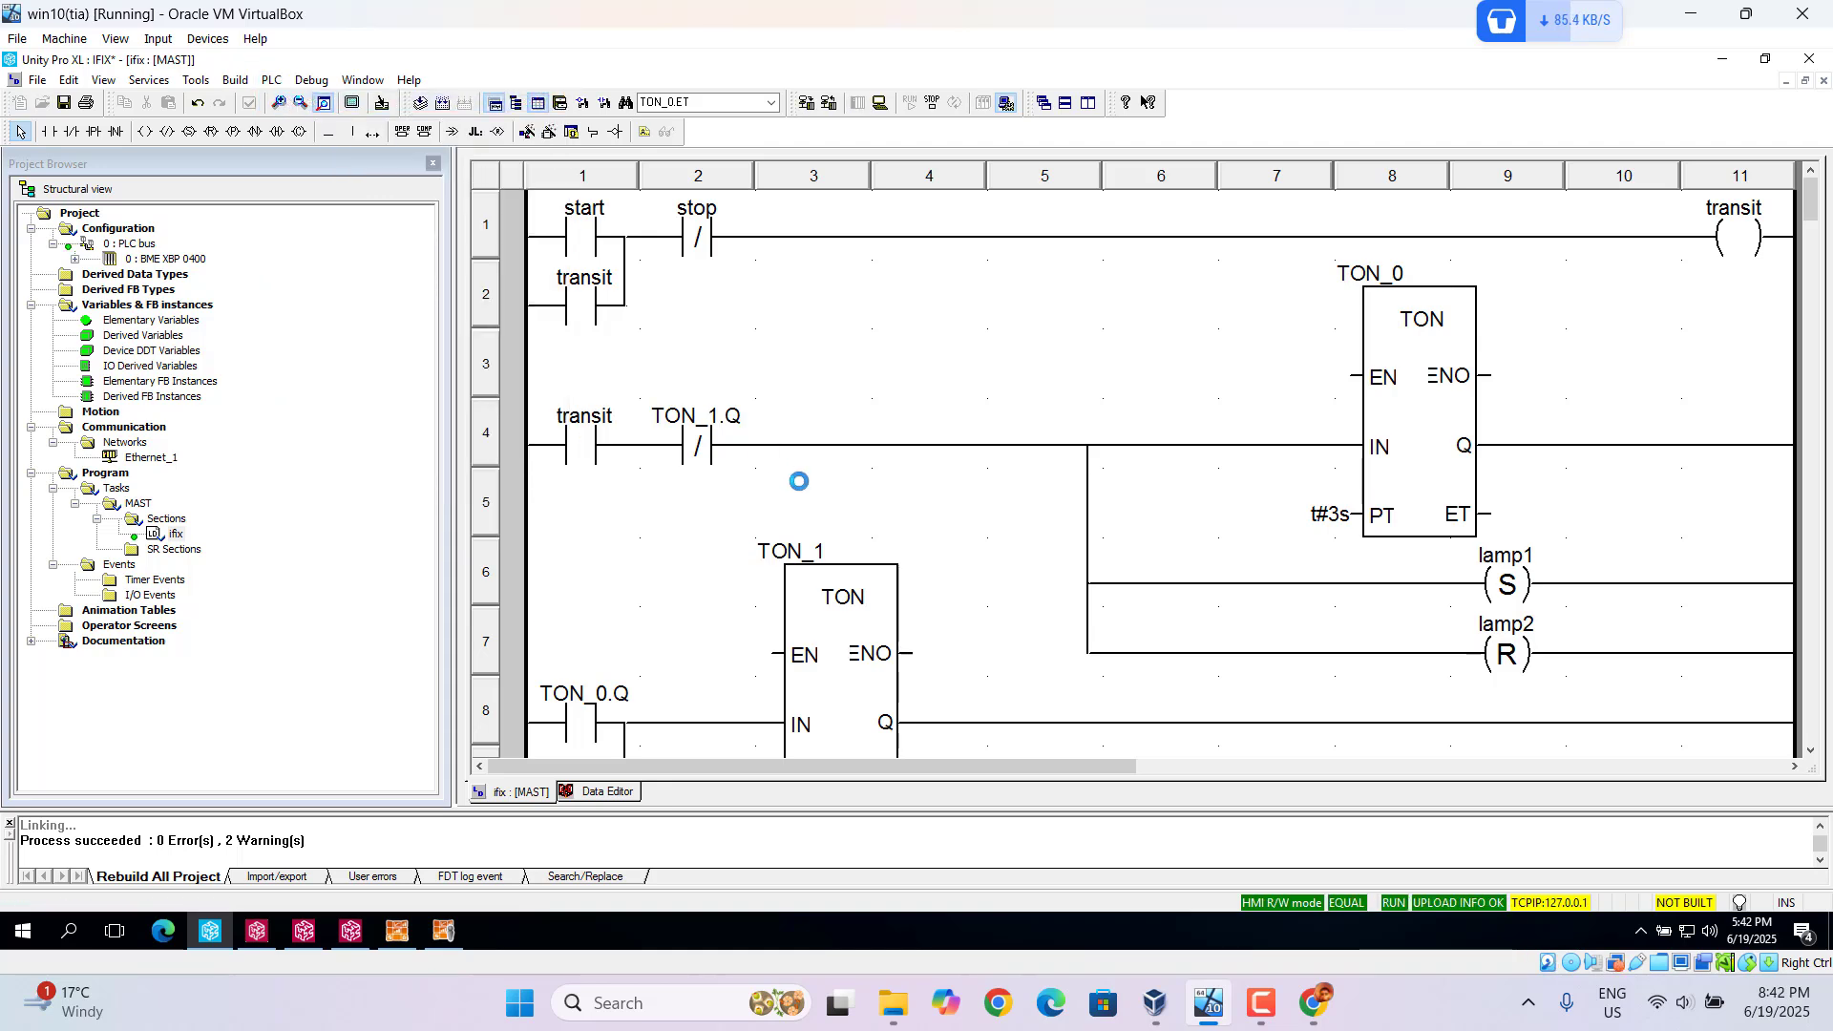
- Build the modified ifix section and transfer the project with PLC Run after Transfer enabled, confirming the PLC stop and run
click(272, 80)
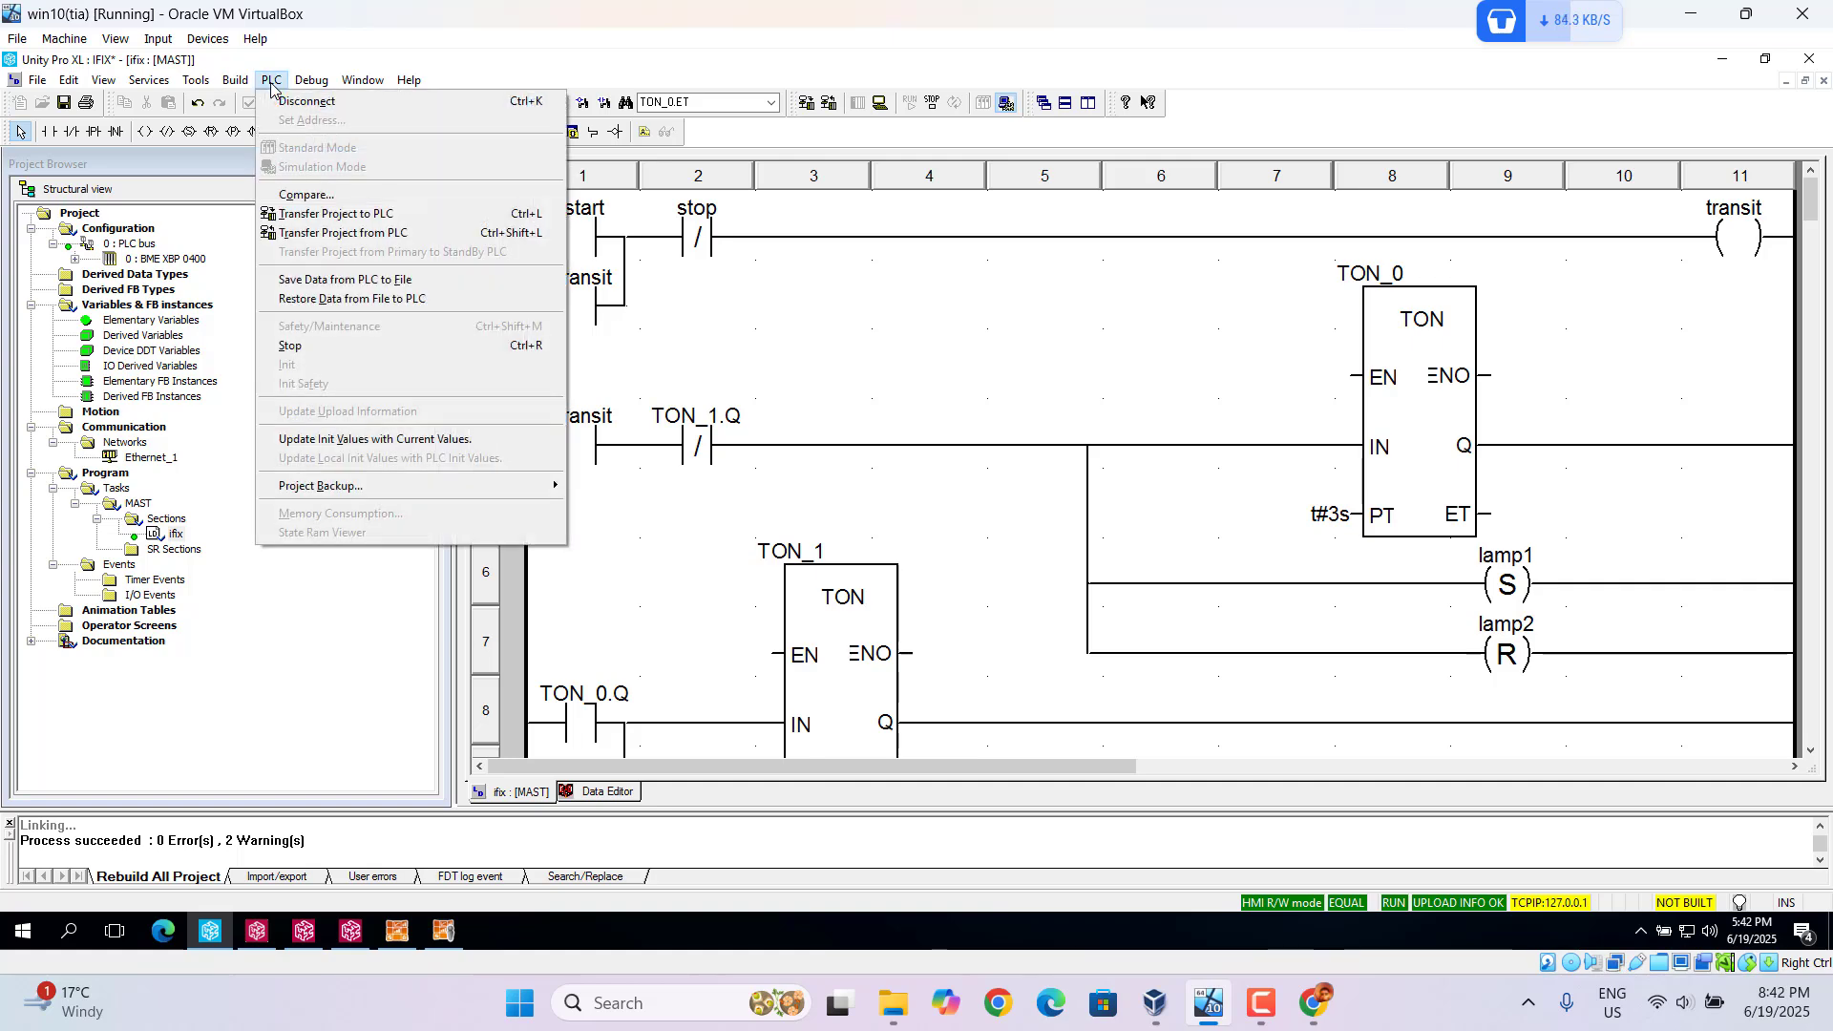
click(338, 214)
click(633, 539)
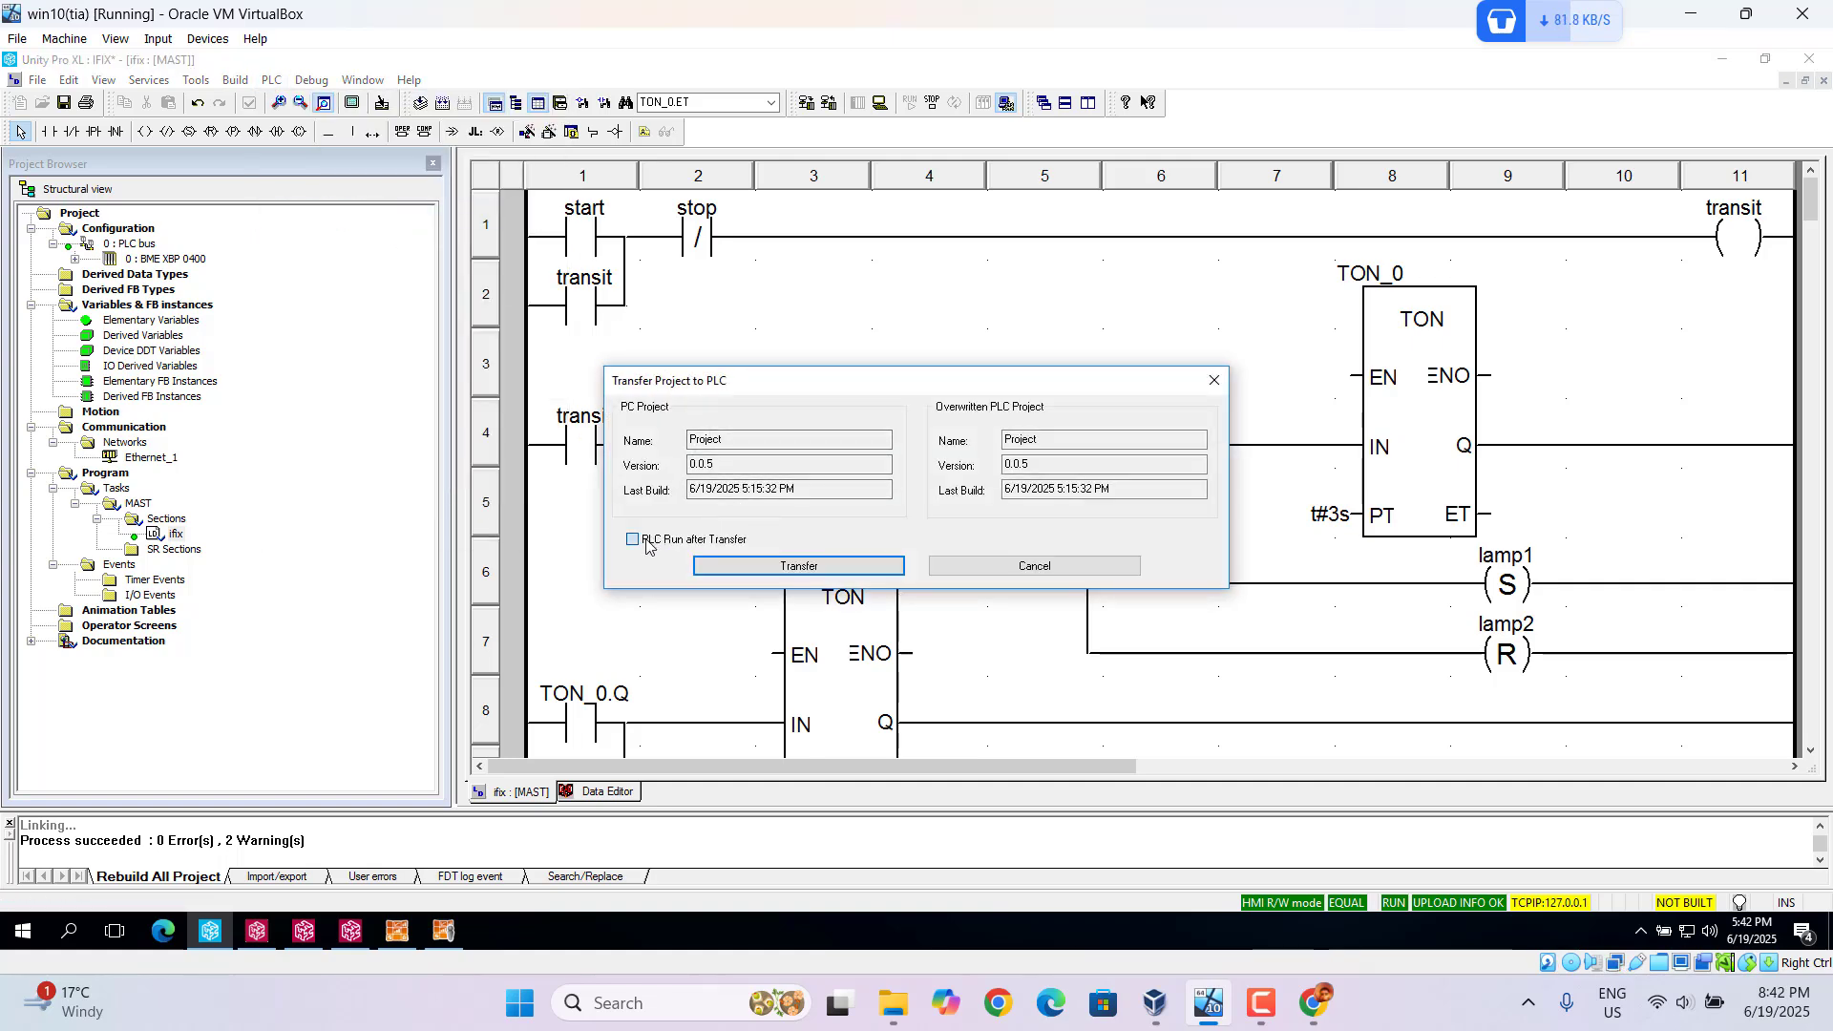
click(792, 567)
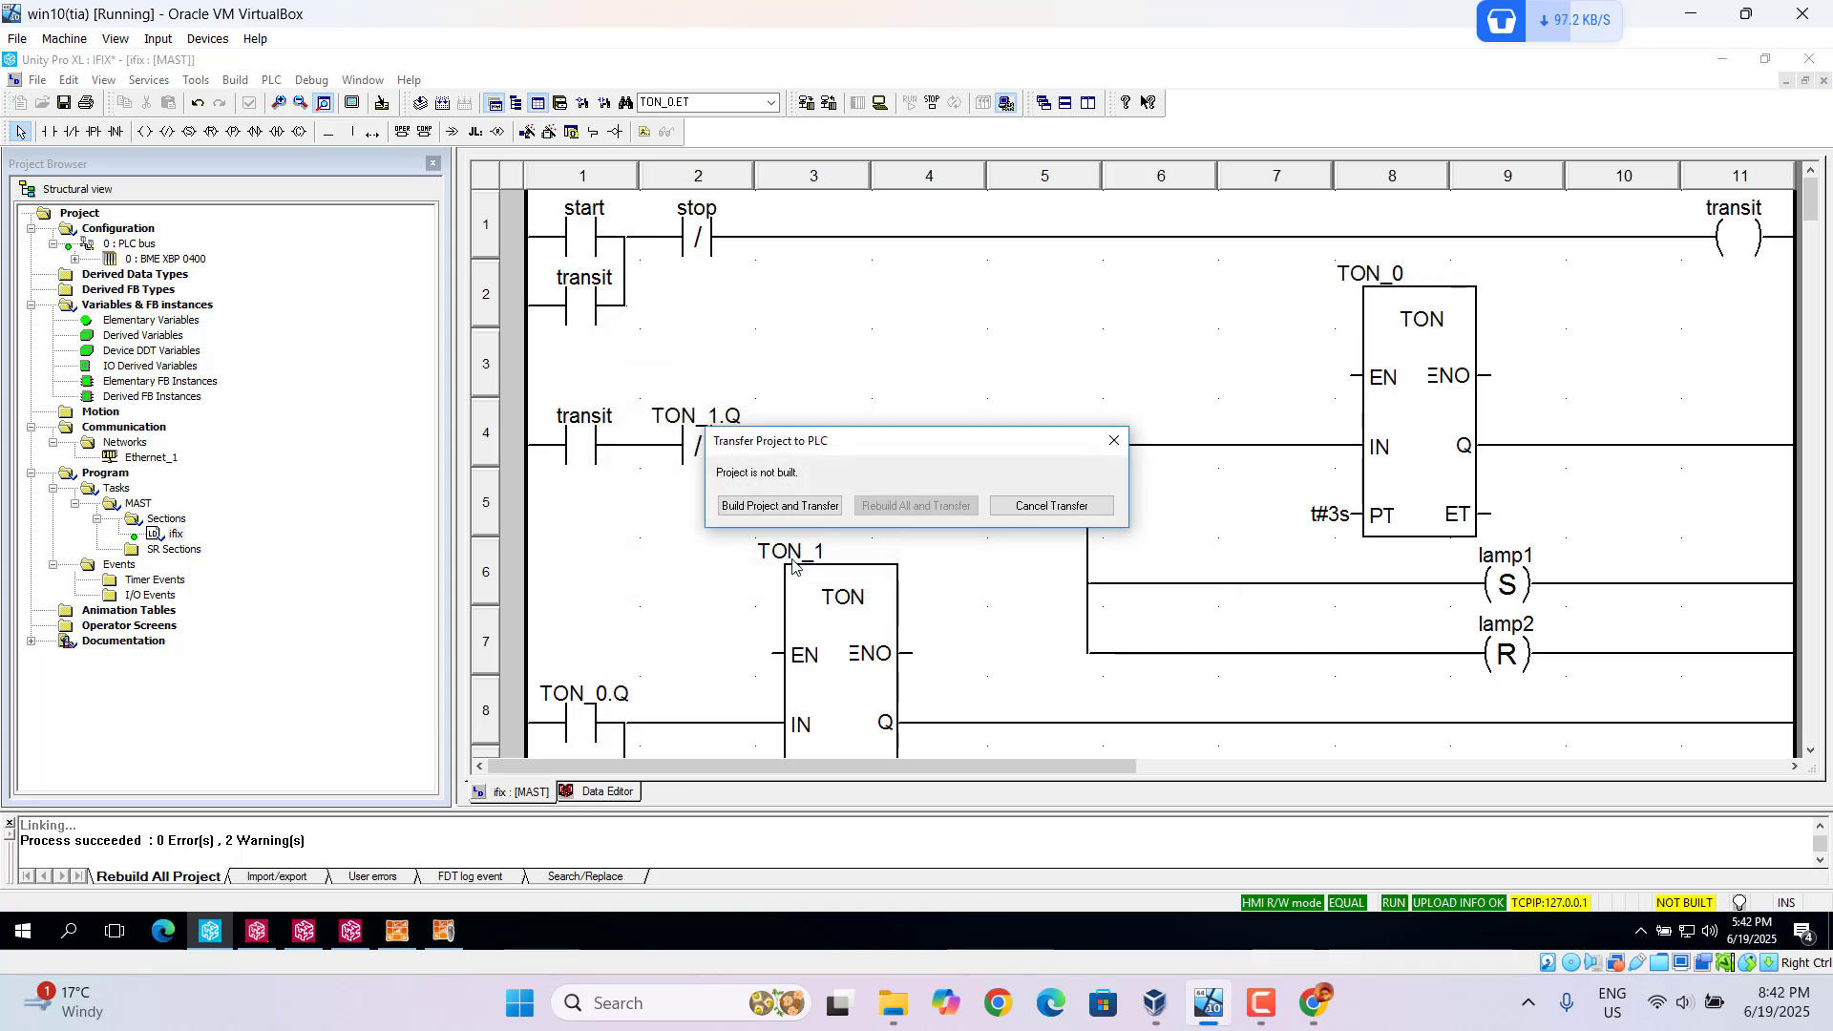
click(802, 506)
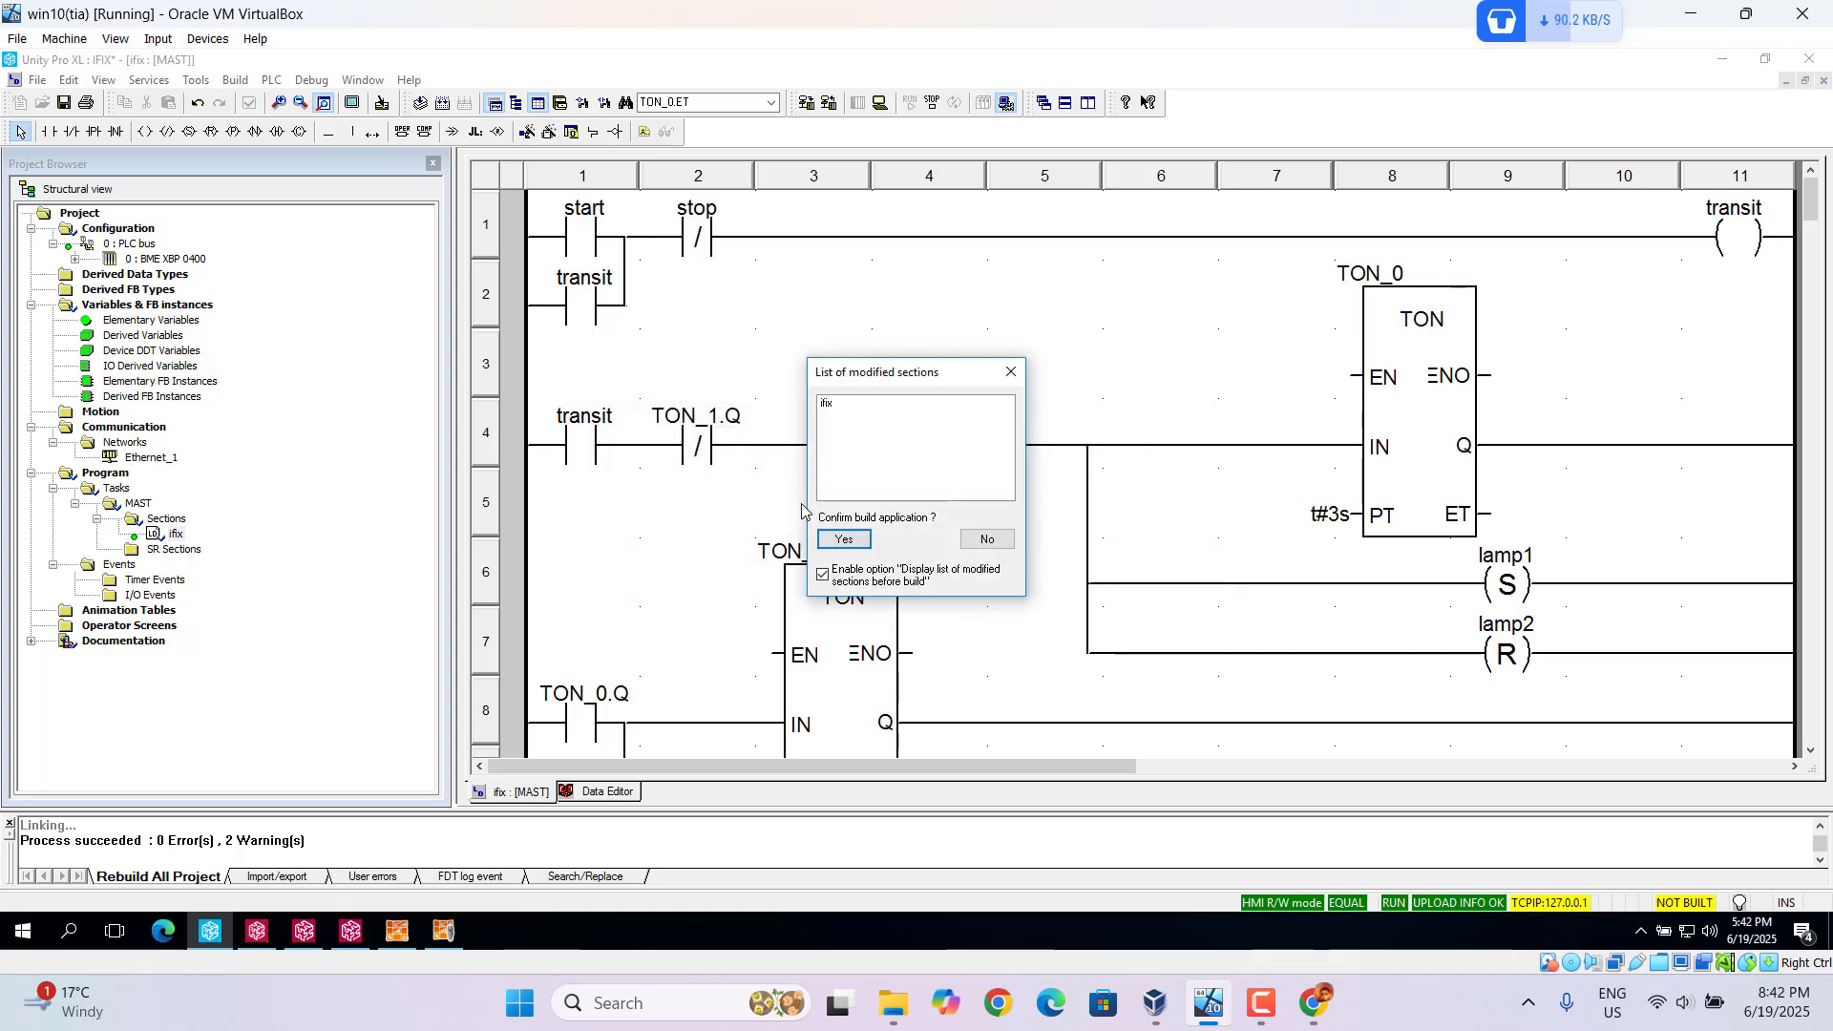
click(843, 540)
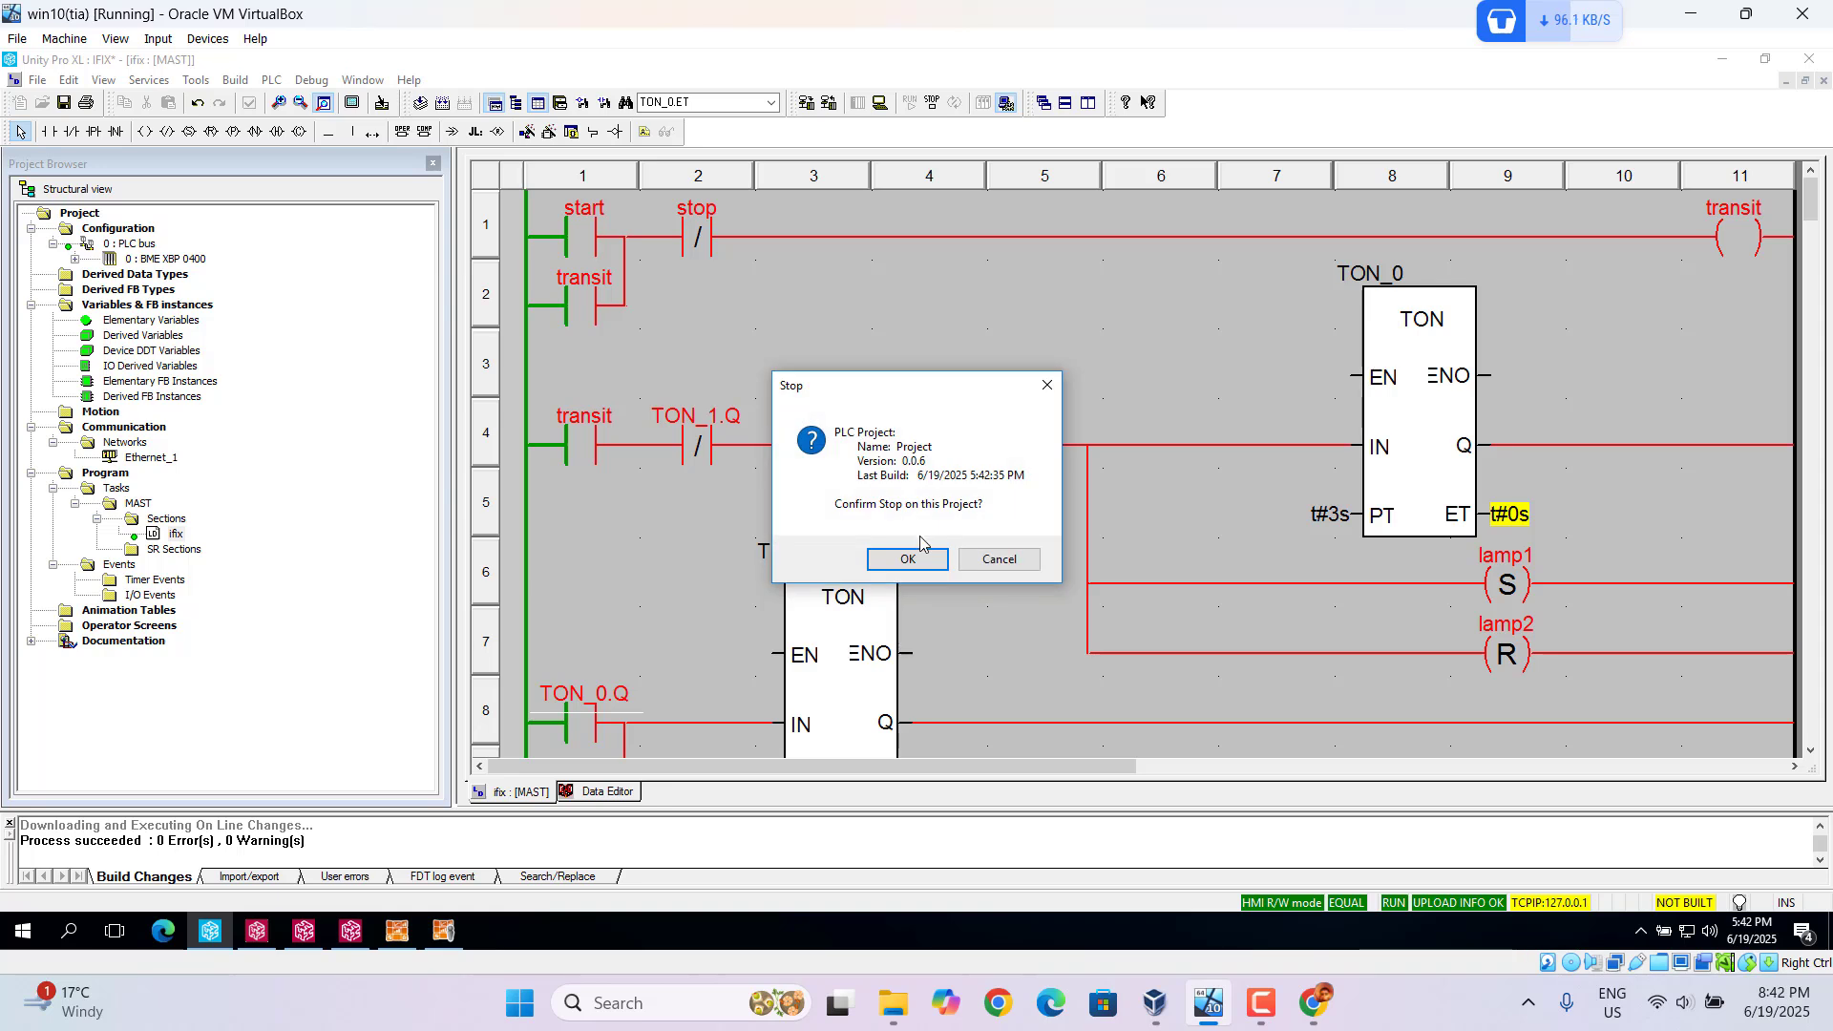
click(909, 565)
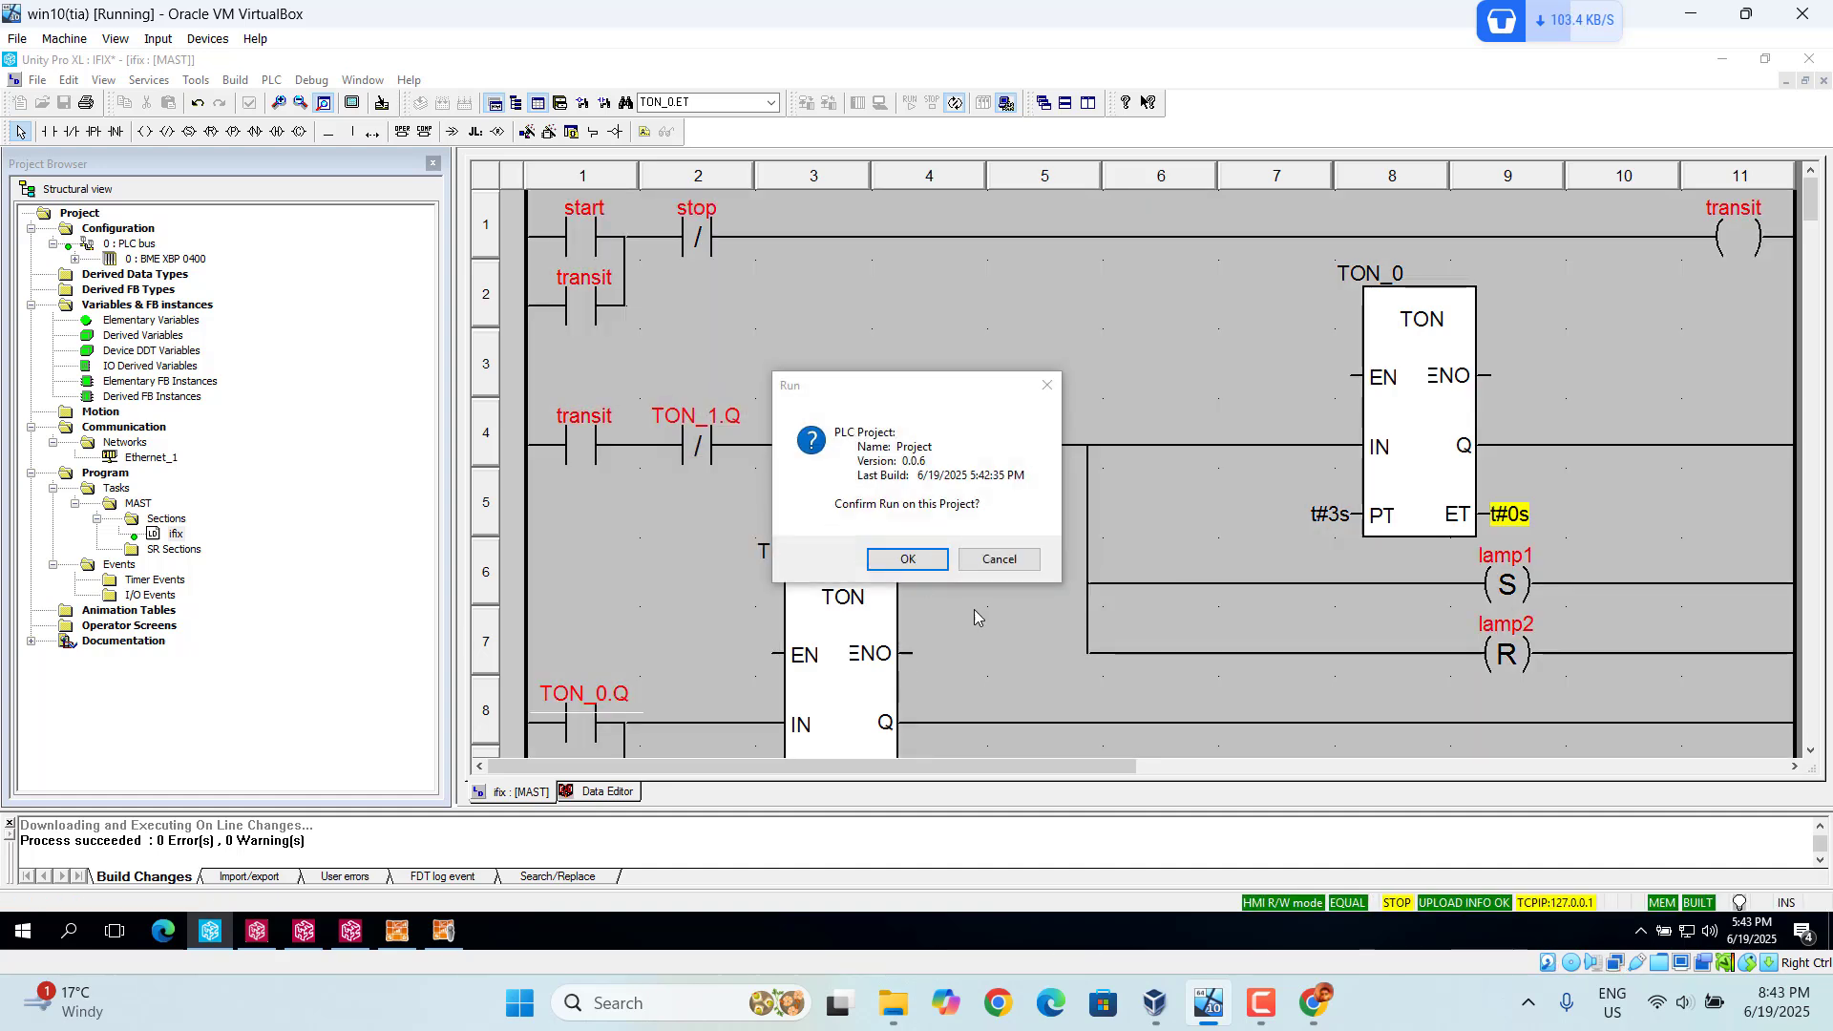
click(931, 567)
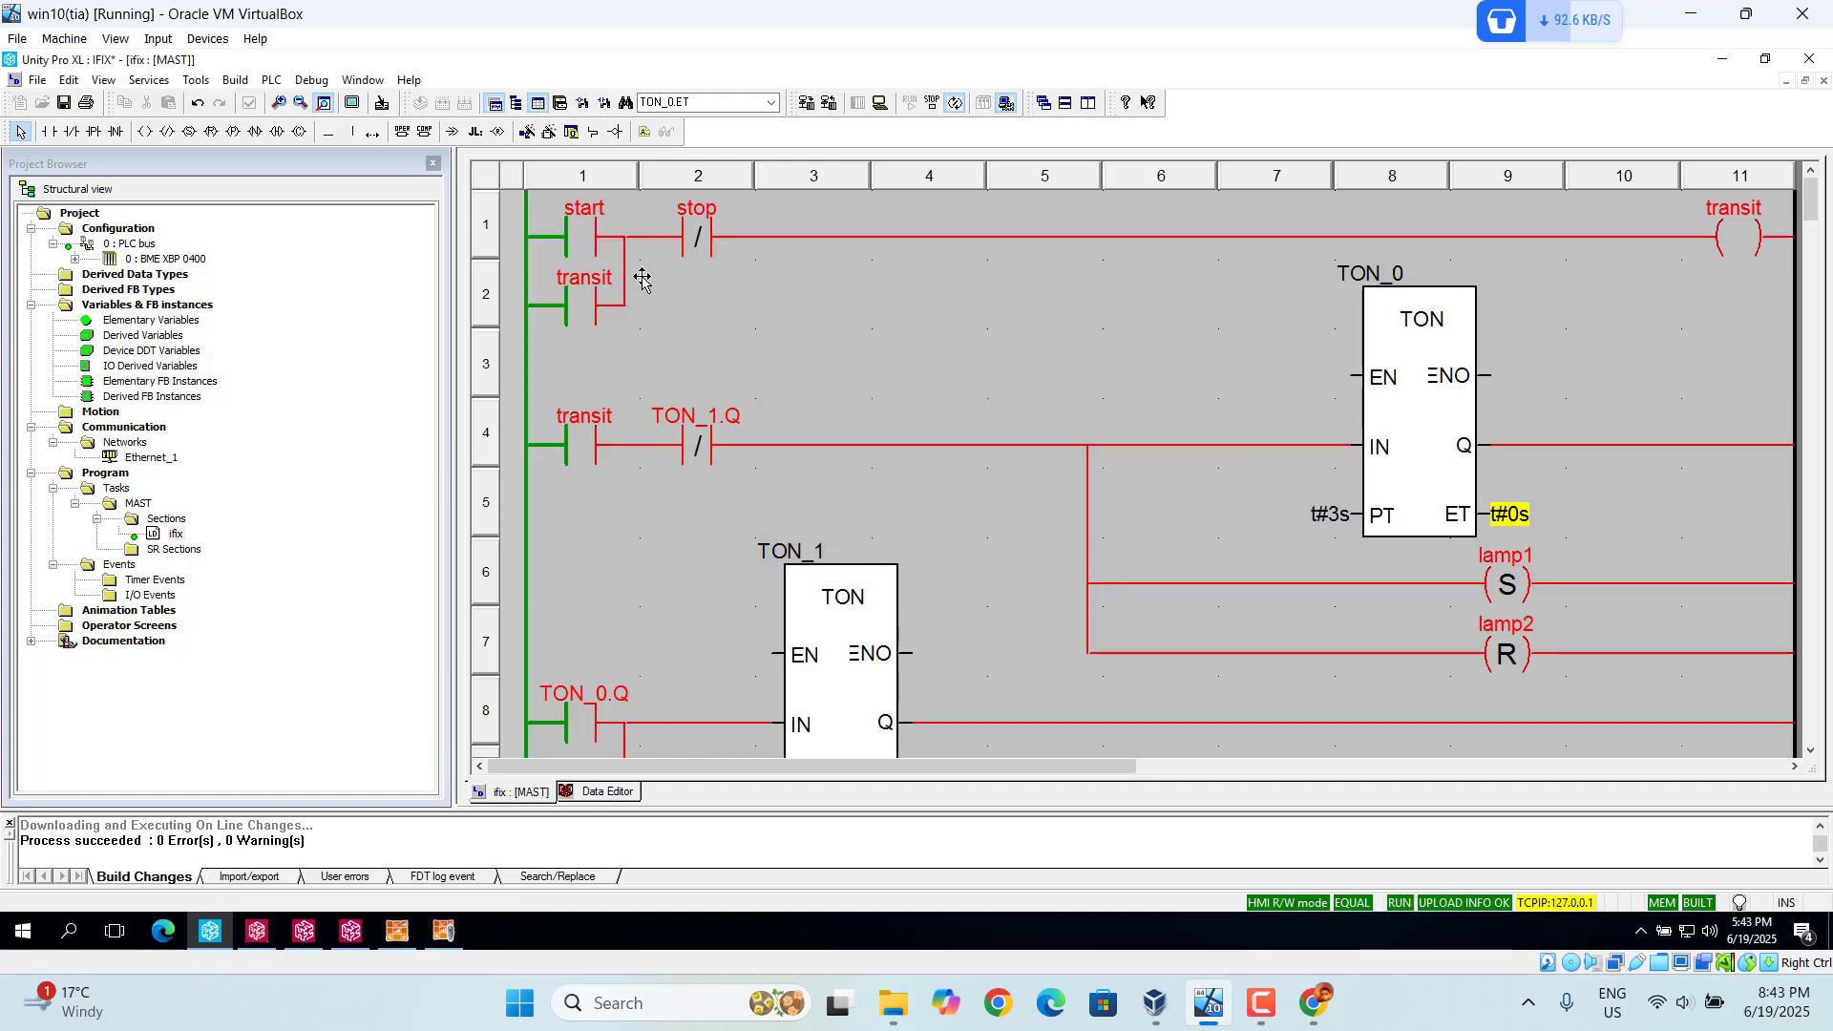
- Set the value of the start contact in the first rung to 1
right_click(598, 241)
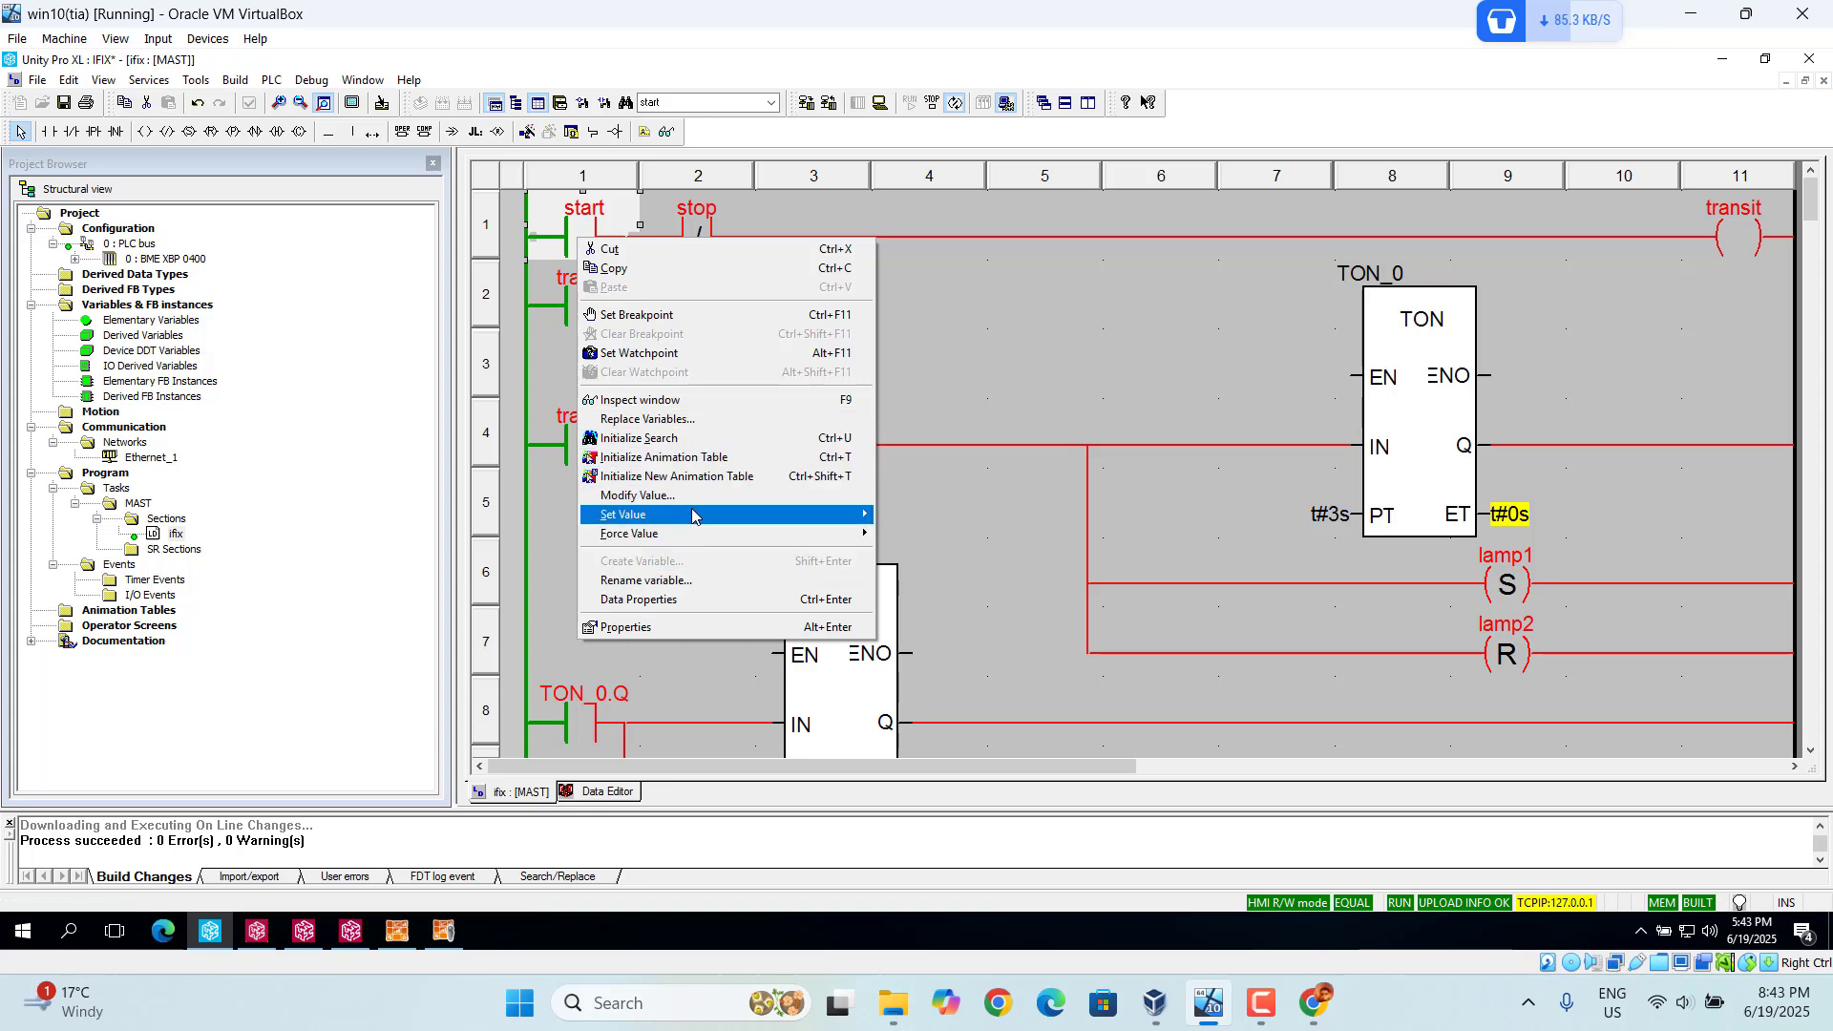
mouse_move(840, 514)
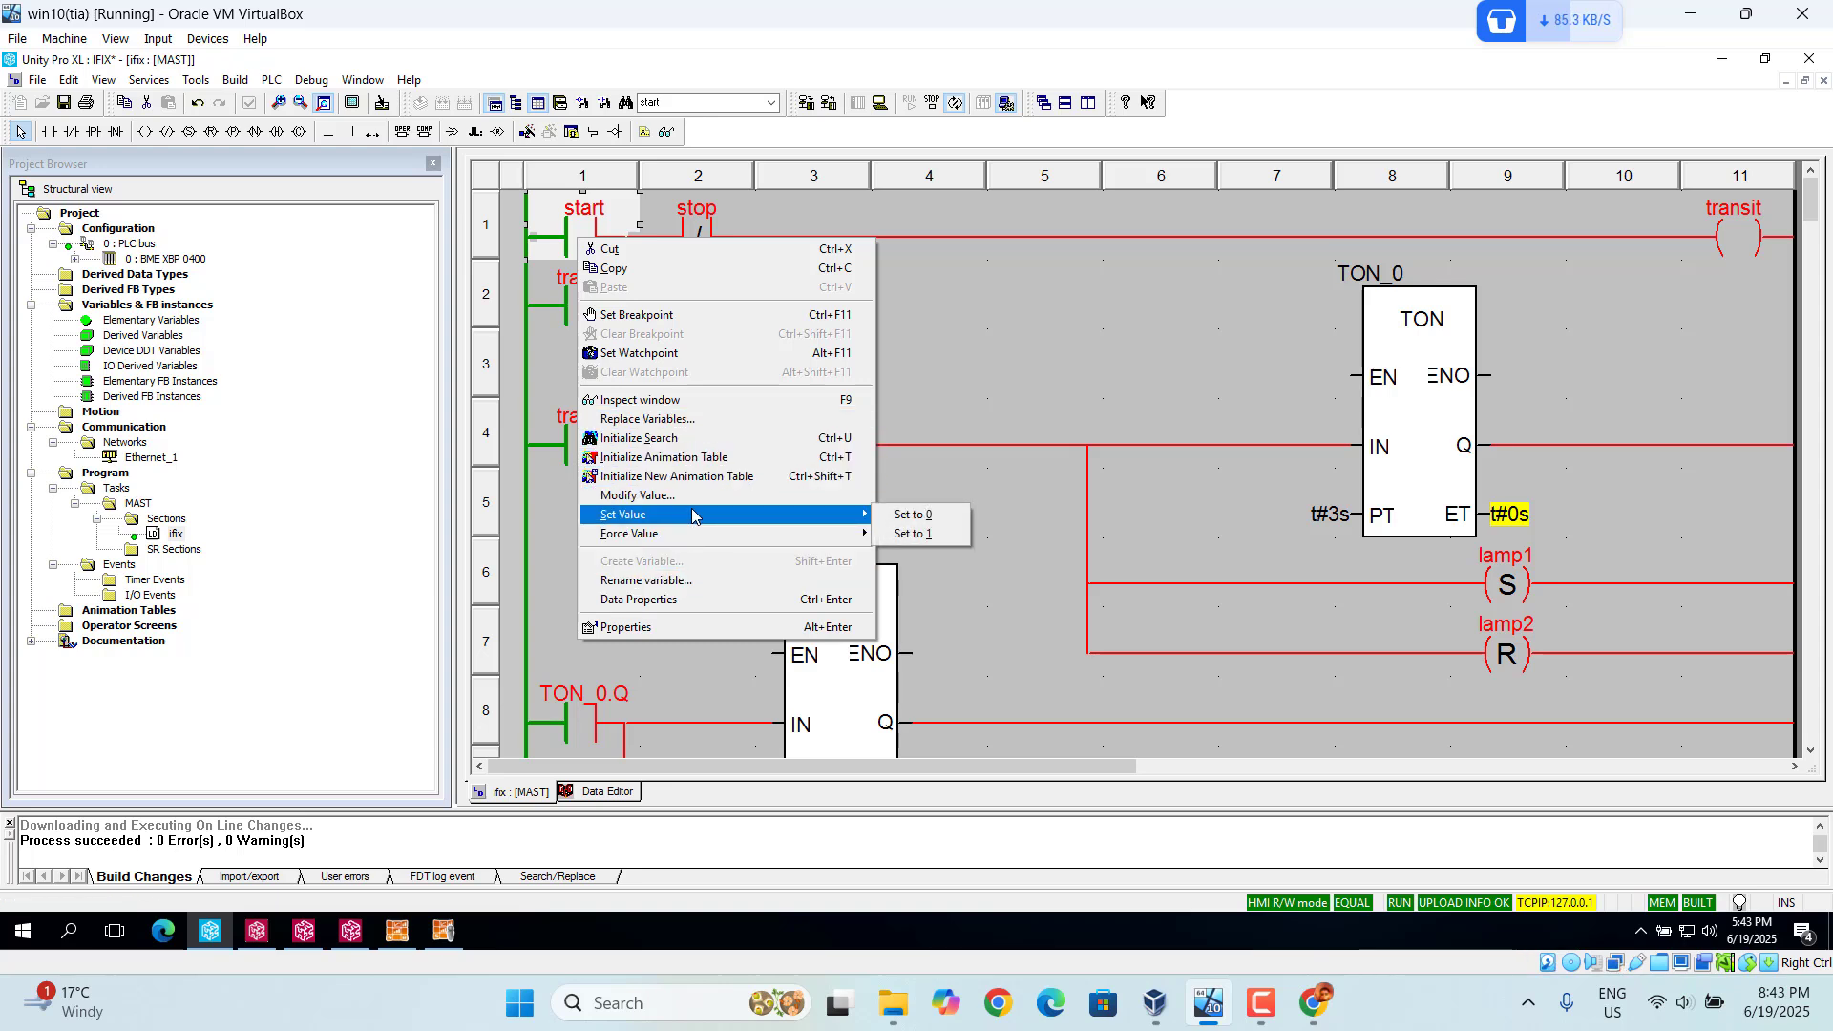
click(912, 535)
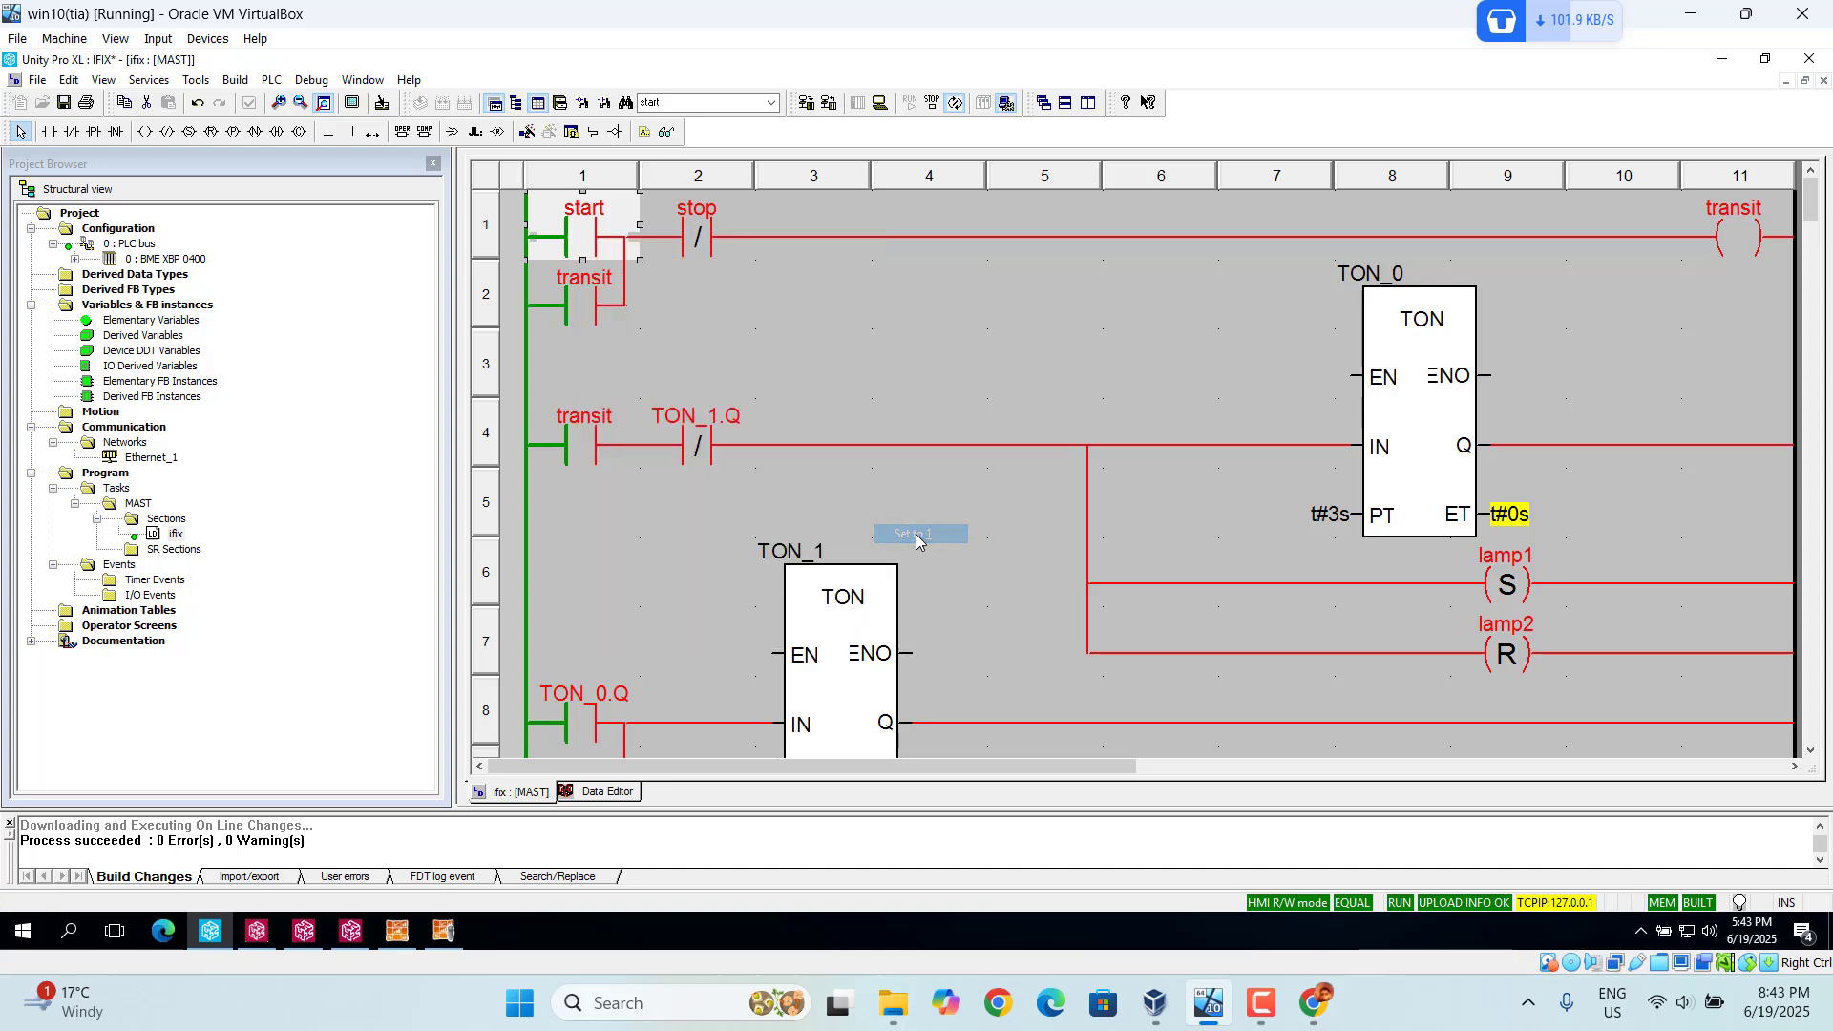
- Switch to the running iFIX picture test1 and check how the green and red pilot lights respond
click(445, 933)
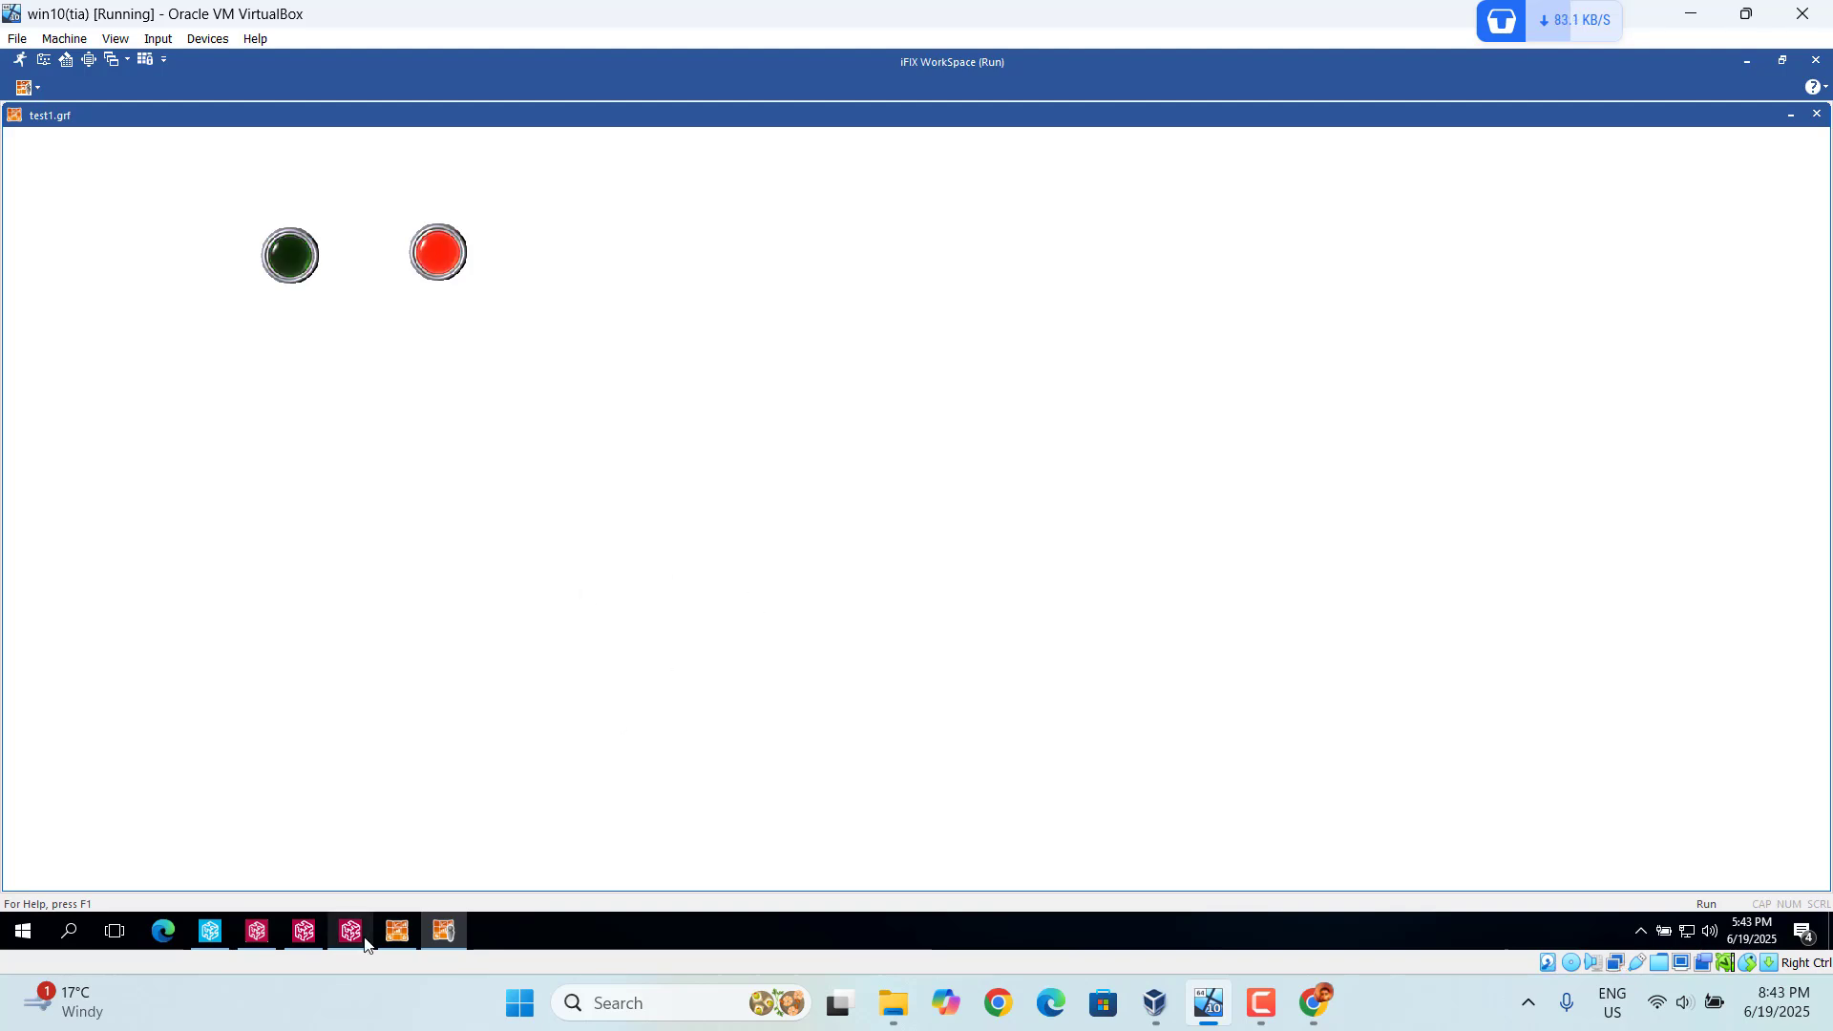
mouse_move(278, 942)
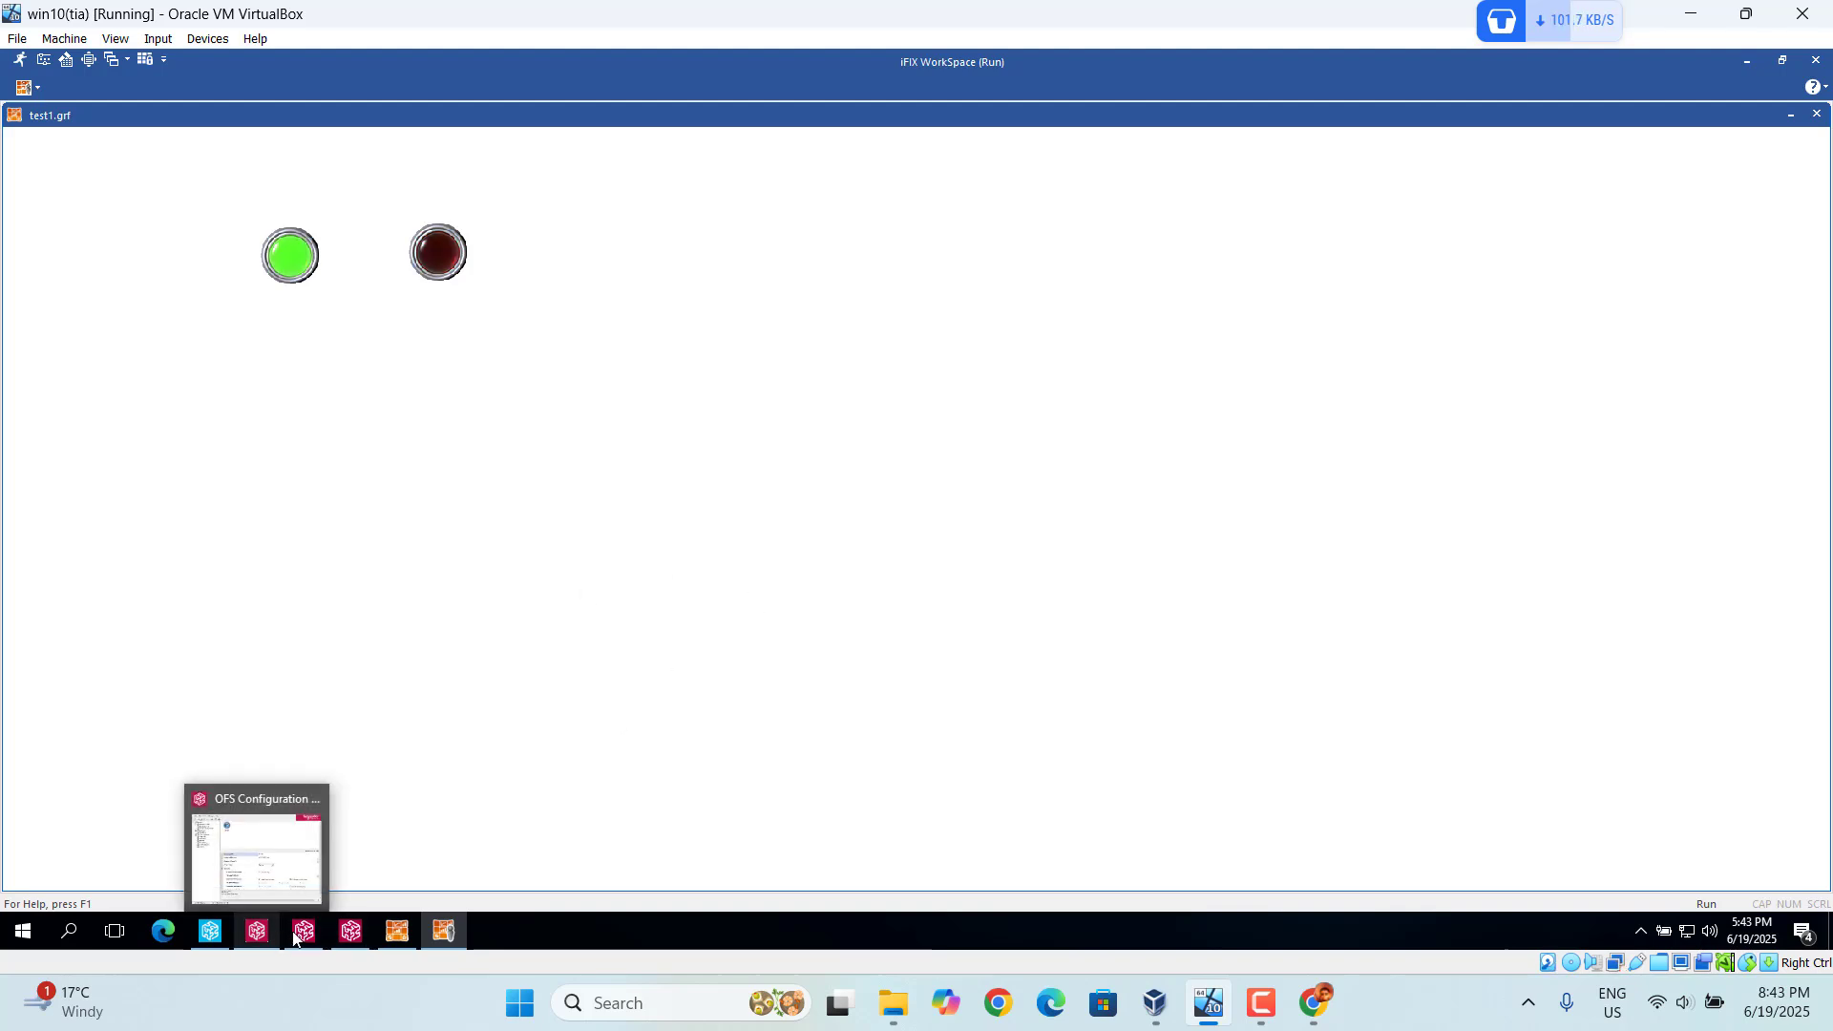
mouse_move(355, 945)
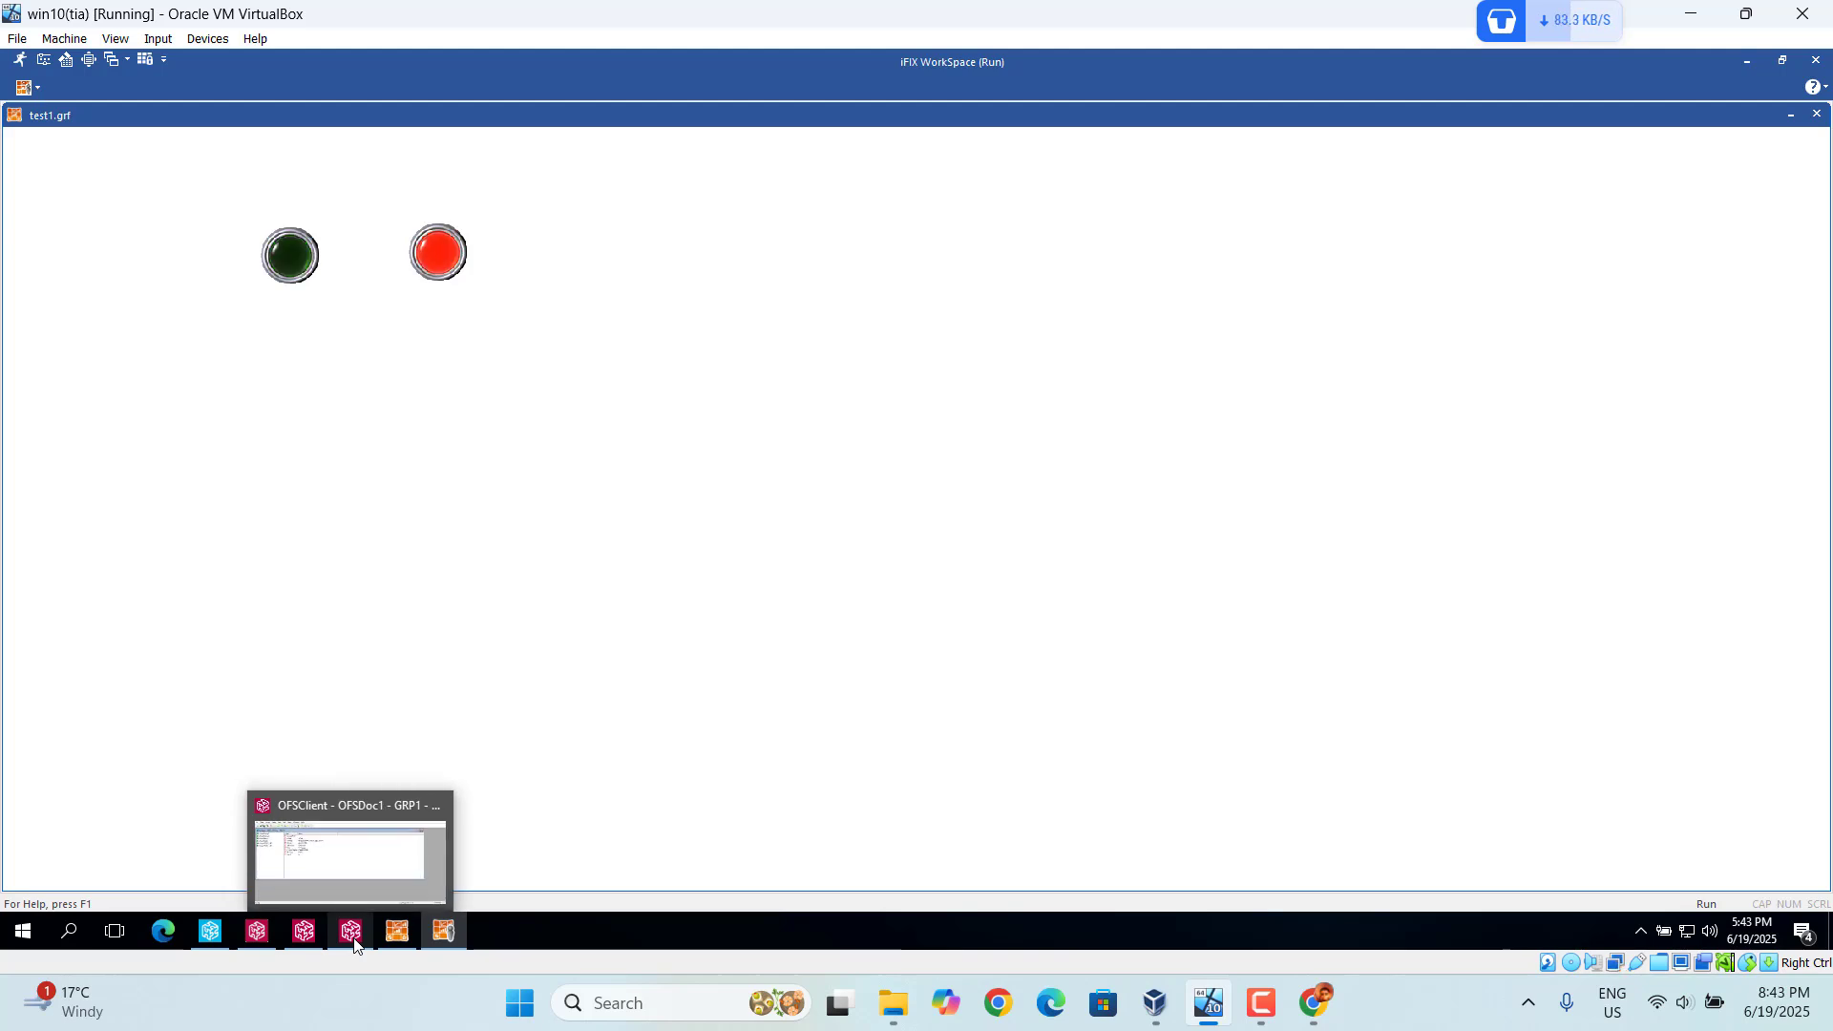